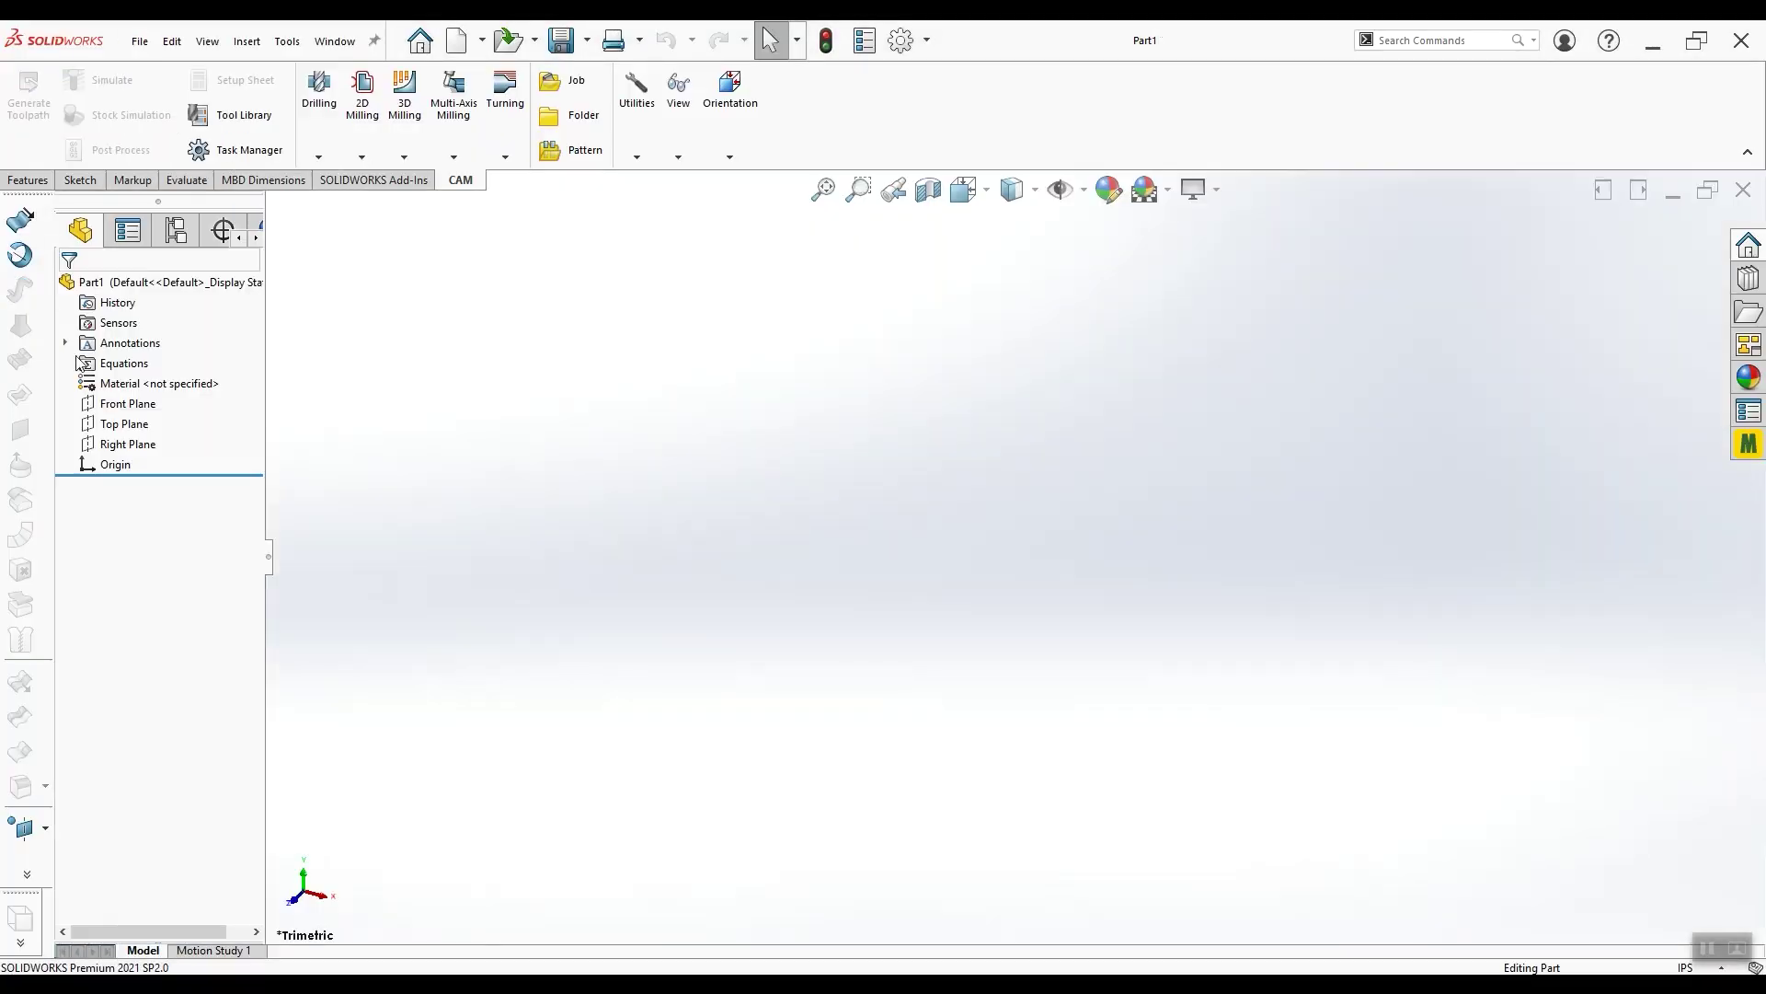
Sketch a center rectangle about 4.22 in wide on the Top Plane, centered on the origin
{"action": "left_click", "coordinate": [129, 417]}
{"action": "left_click", "coordinate": [126, 115]}
{"action": "left_click", "coordinate": [1006, 556]}
{"action": "left_click", "coordinate": [1198, 654]}
Dimension the rectangle 1.90 in on its vertical side and 2.50 in on its horizontal side
{"action": "left_click", "coordinate": [76, 92]}
{"action": "left_click", "coordinate": [1006, 654]}
{"action": "left_click", "coordinate": [1007, 708]}
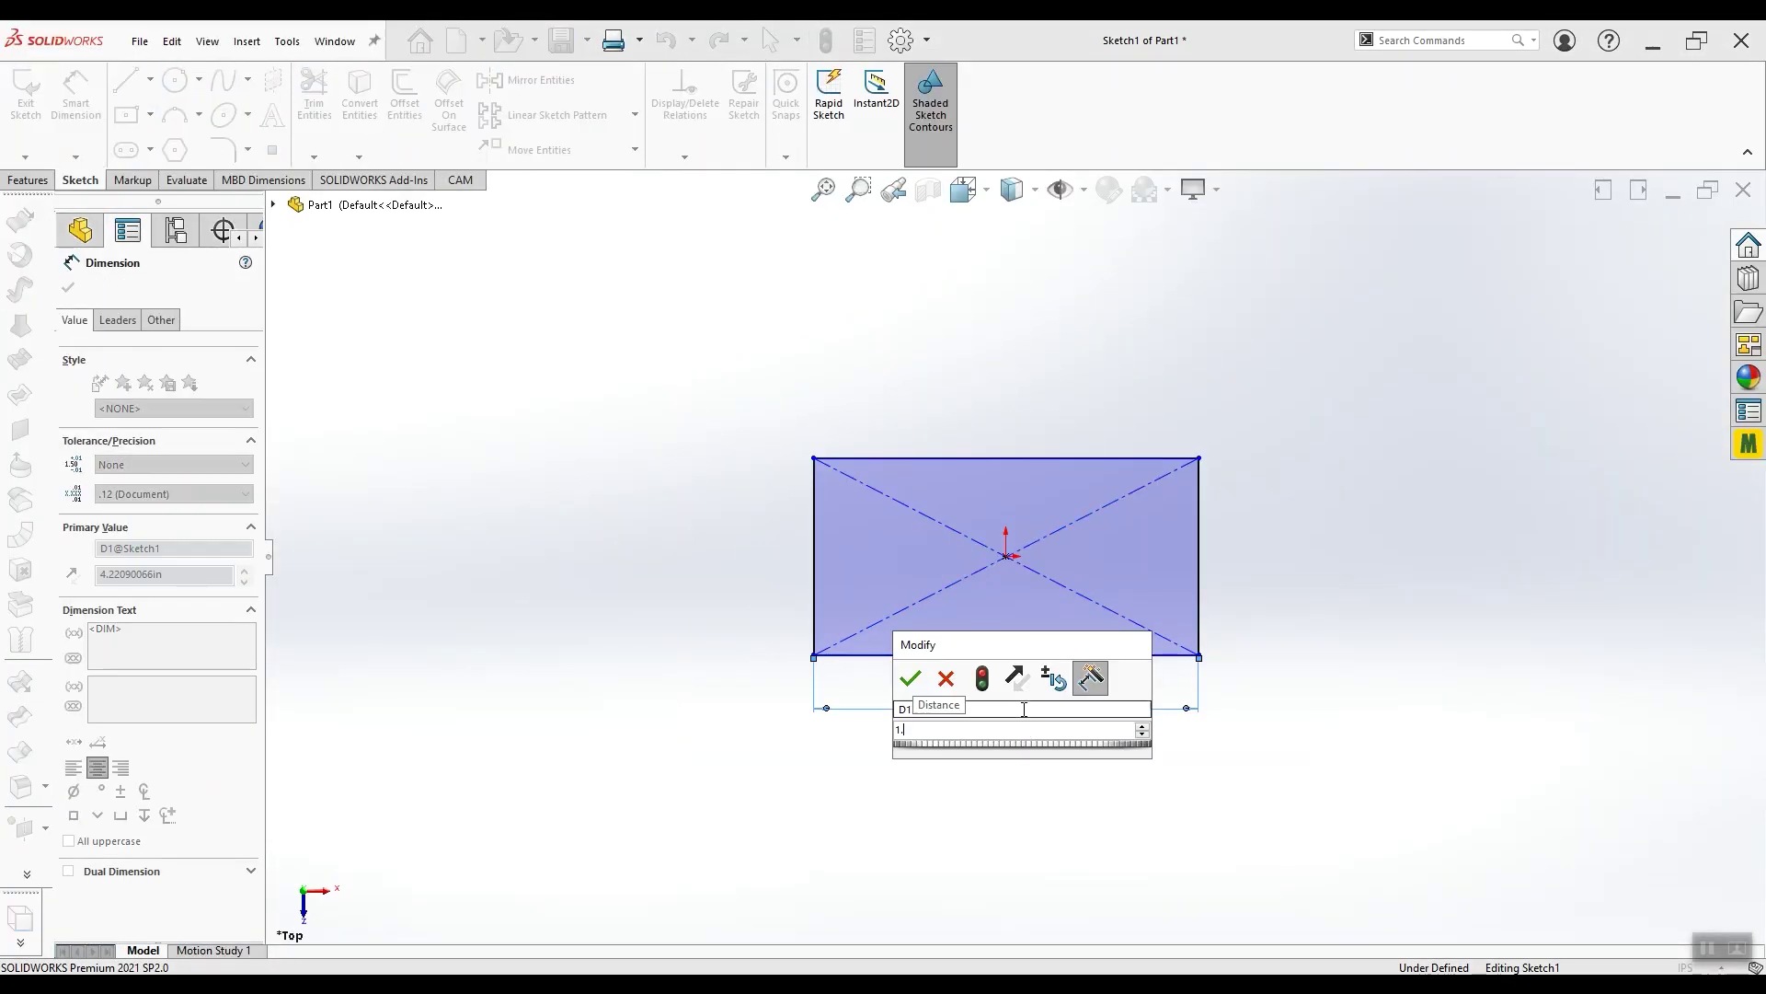
{"action": "type", "text": "1.9"}
{"action": "left_click", "coordinate": [814, 556]}
{"action": "left_click", "coordinate": [759, 556]}
{"action": "type", "text": "1.9"}
{"action": "key", "text": "Return"}
{"action": "double_click", "coordinate": [1022, 793]}
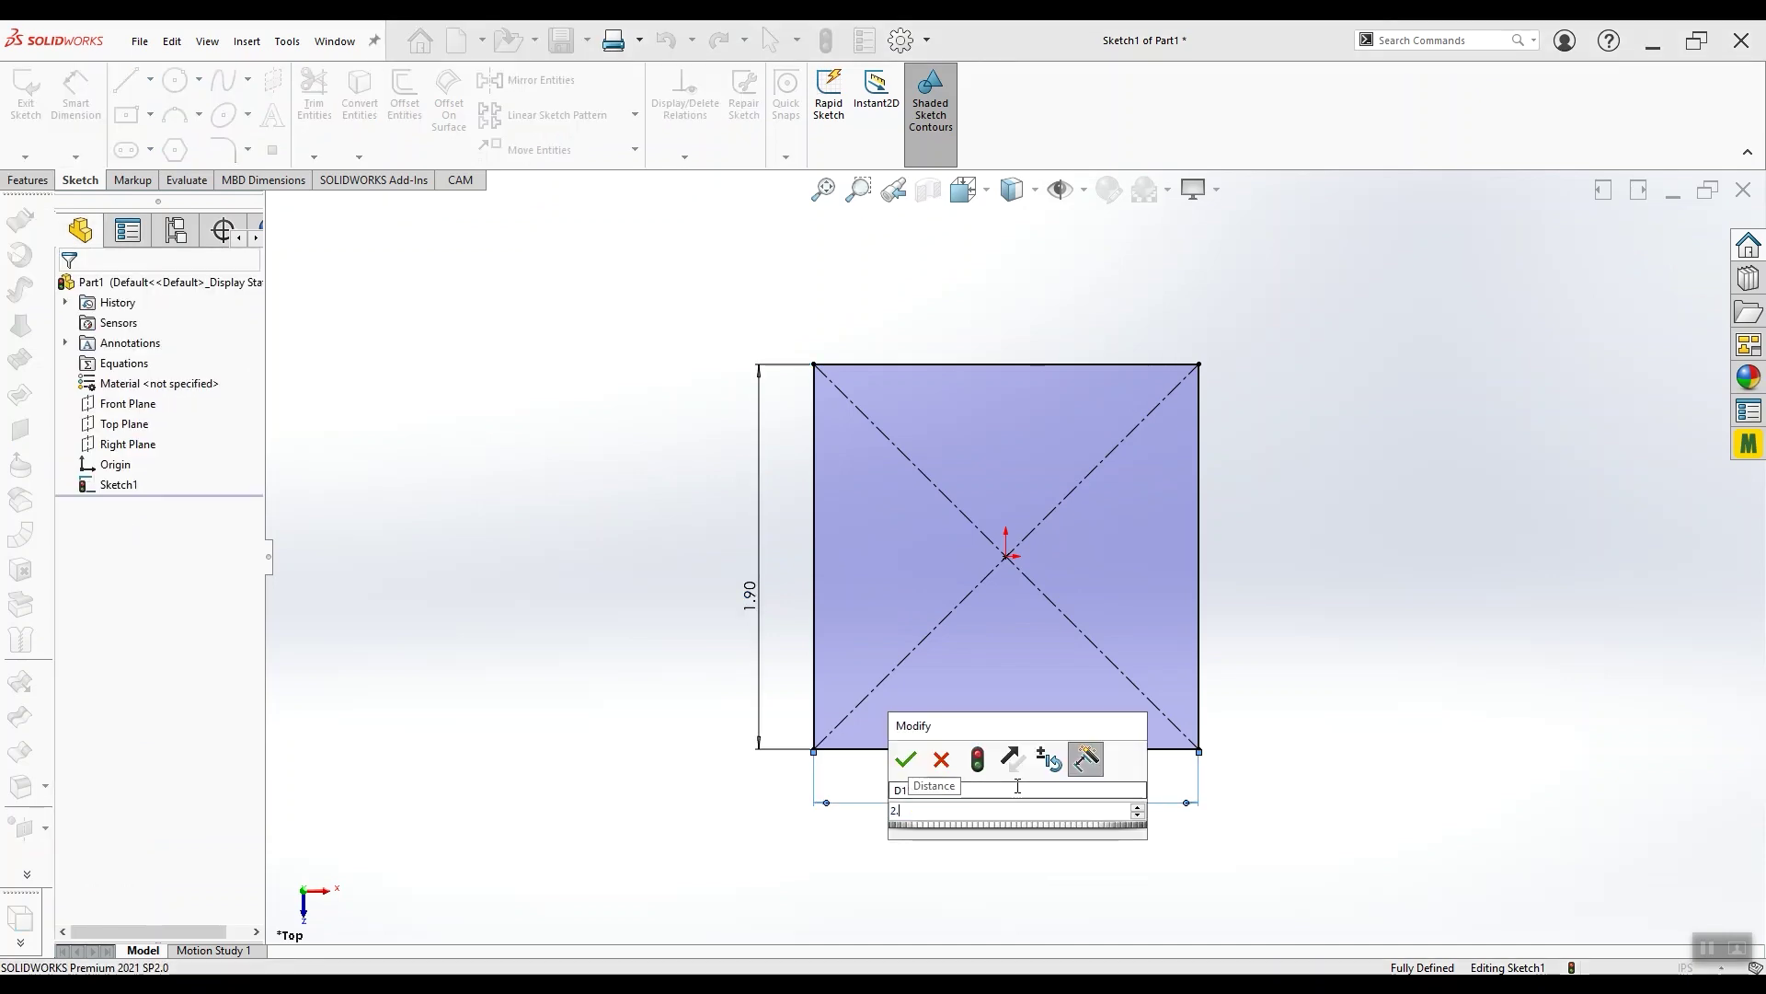
{"action": "type", "text": "2.5"}
{"action": "key", "text": "Return"}
Extrude the rectangle 0.50 in into a solid block
{"action": "left_click", "coordinate": [28, 180]}
{"action": "left_click", "coordinate": [32, 92]}
{"action": "left_click", "coordinate": [67, 287]}
Sketch a vertical straight slot about 0.68 in wide on the Top Plane, starting at the midpoint of the block's back edge
{"action": "left_click", "coordinate": [129, 442]}
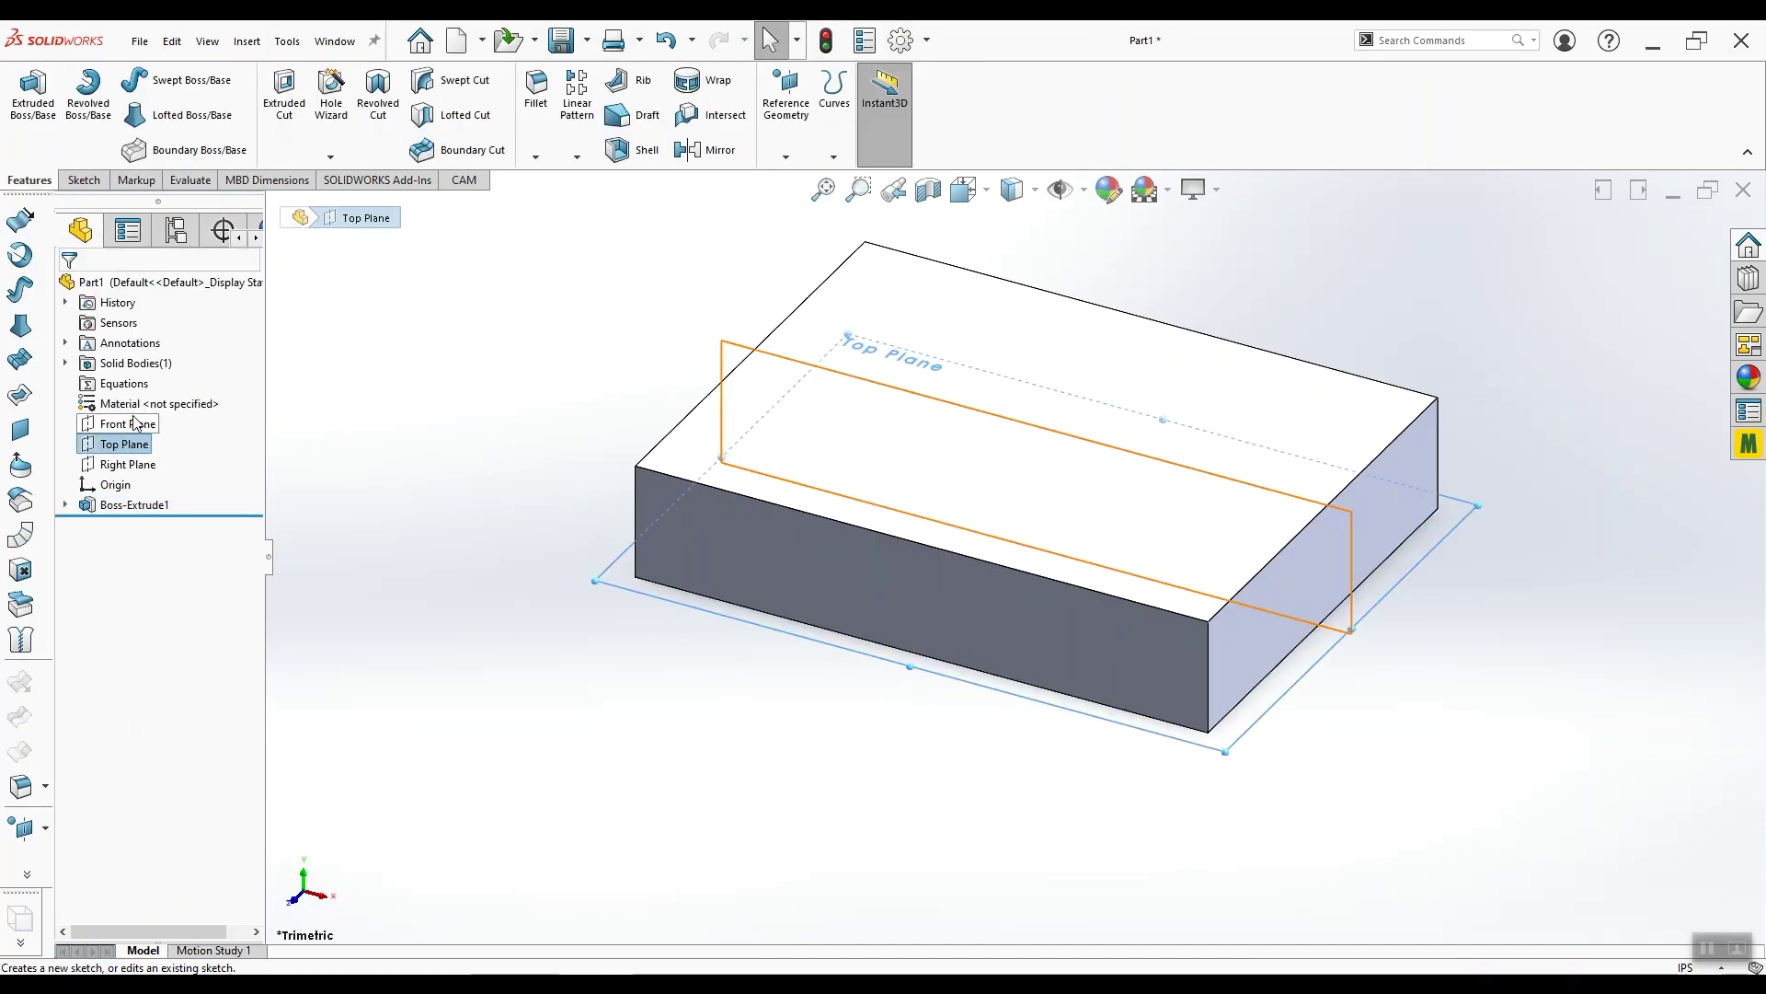
{"action": "left_click", "coordinate": [345, 439]}
{"action": "left_click", "coordinate": [126, 150]}
{"action": "left_click", "coordinate": [1014, 233]}
{"action": "left_click", "coordinate": [1014, 600]}
{"action": "left_click", "coordinate": [1138, 630]}
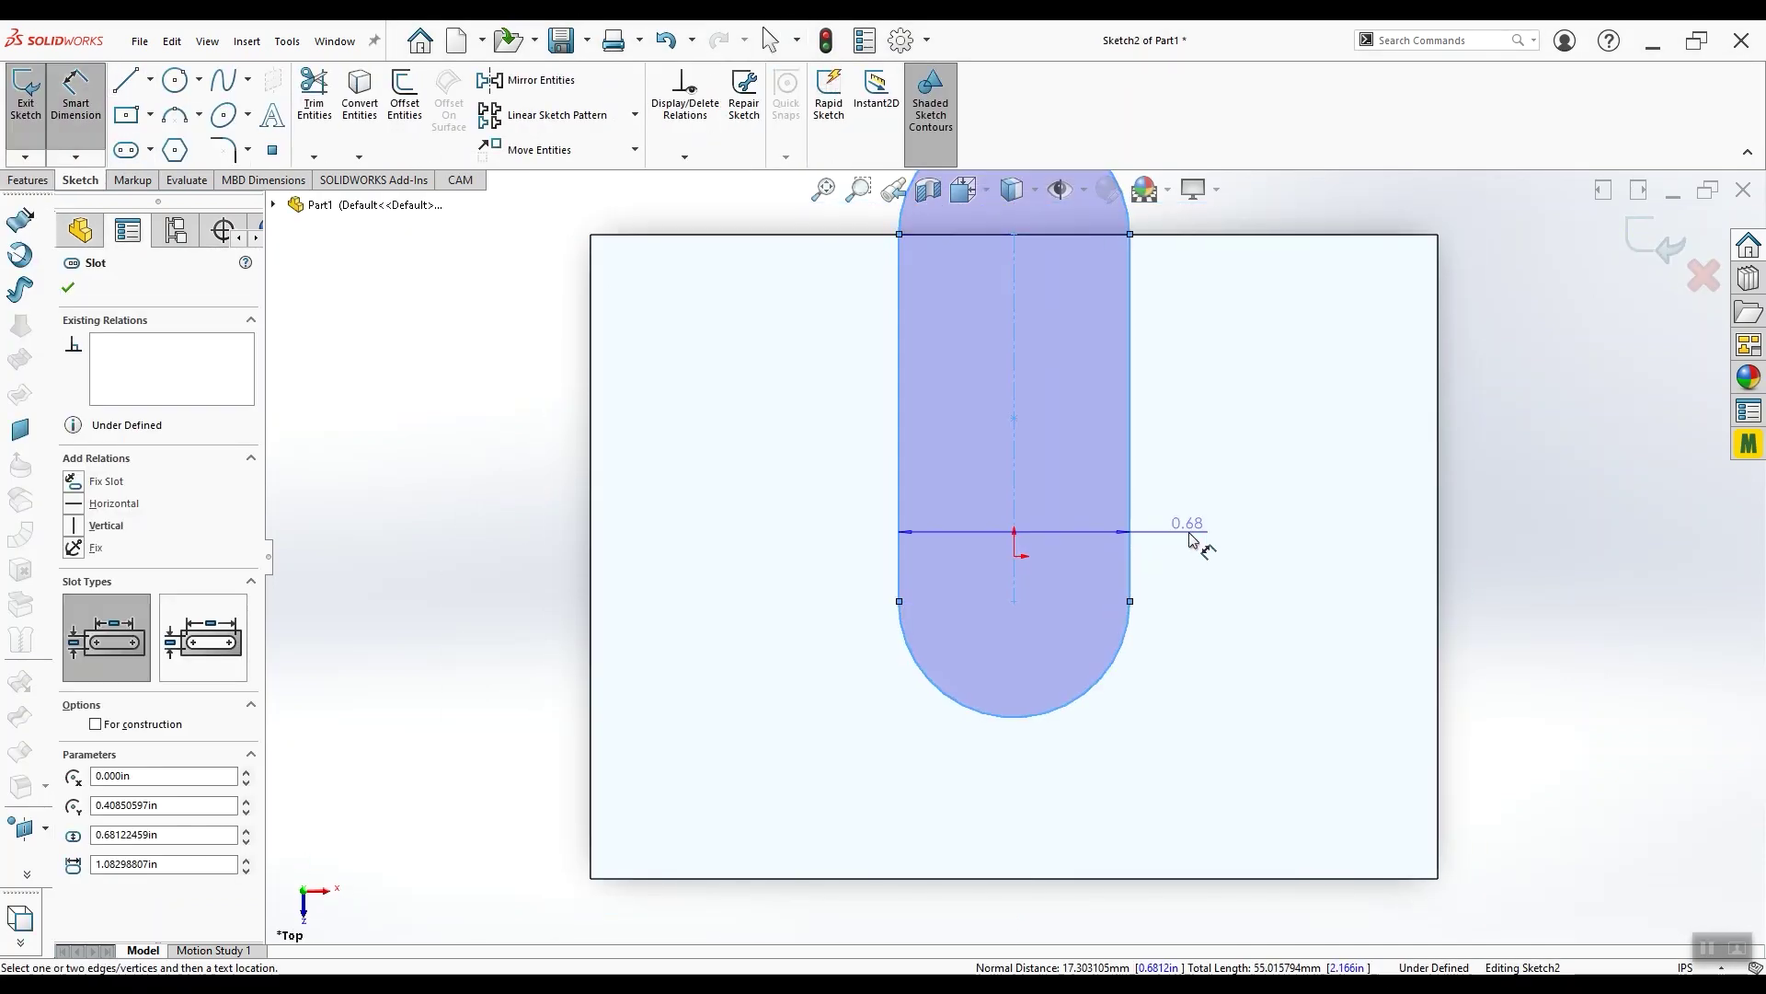
Set the slot's width to 1.04 in and dimension 0.50 in between its rounded end and the block's front edge
{"action": "left_click", "coordinate": [1195, 534]}
{"action": "type", "text": "1.04"}
{"action": "key", "text": "Return"}
{"action": "left_click", "coordinate": [1046, 777]}
{"action": "left_click", "coordinate": [920, 878]}
{"action": "left_click", "coordinate": [839, 828]}
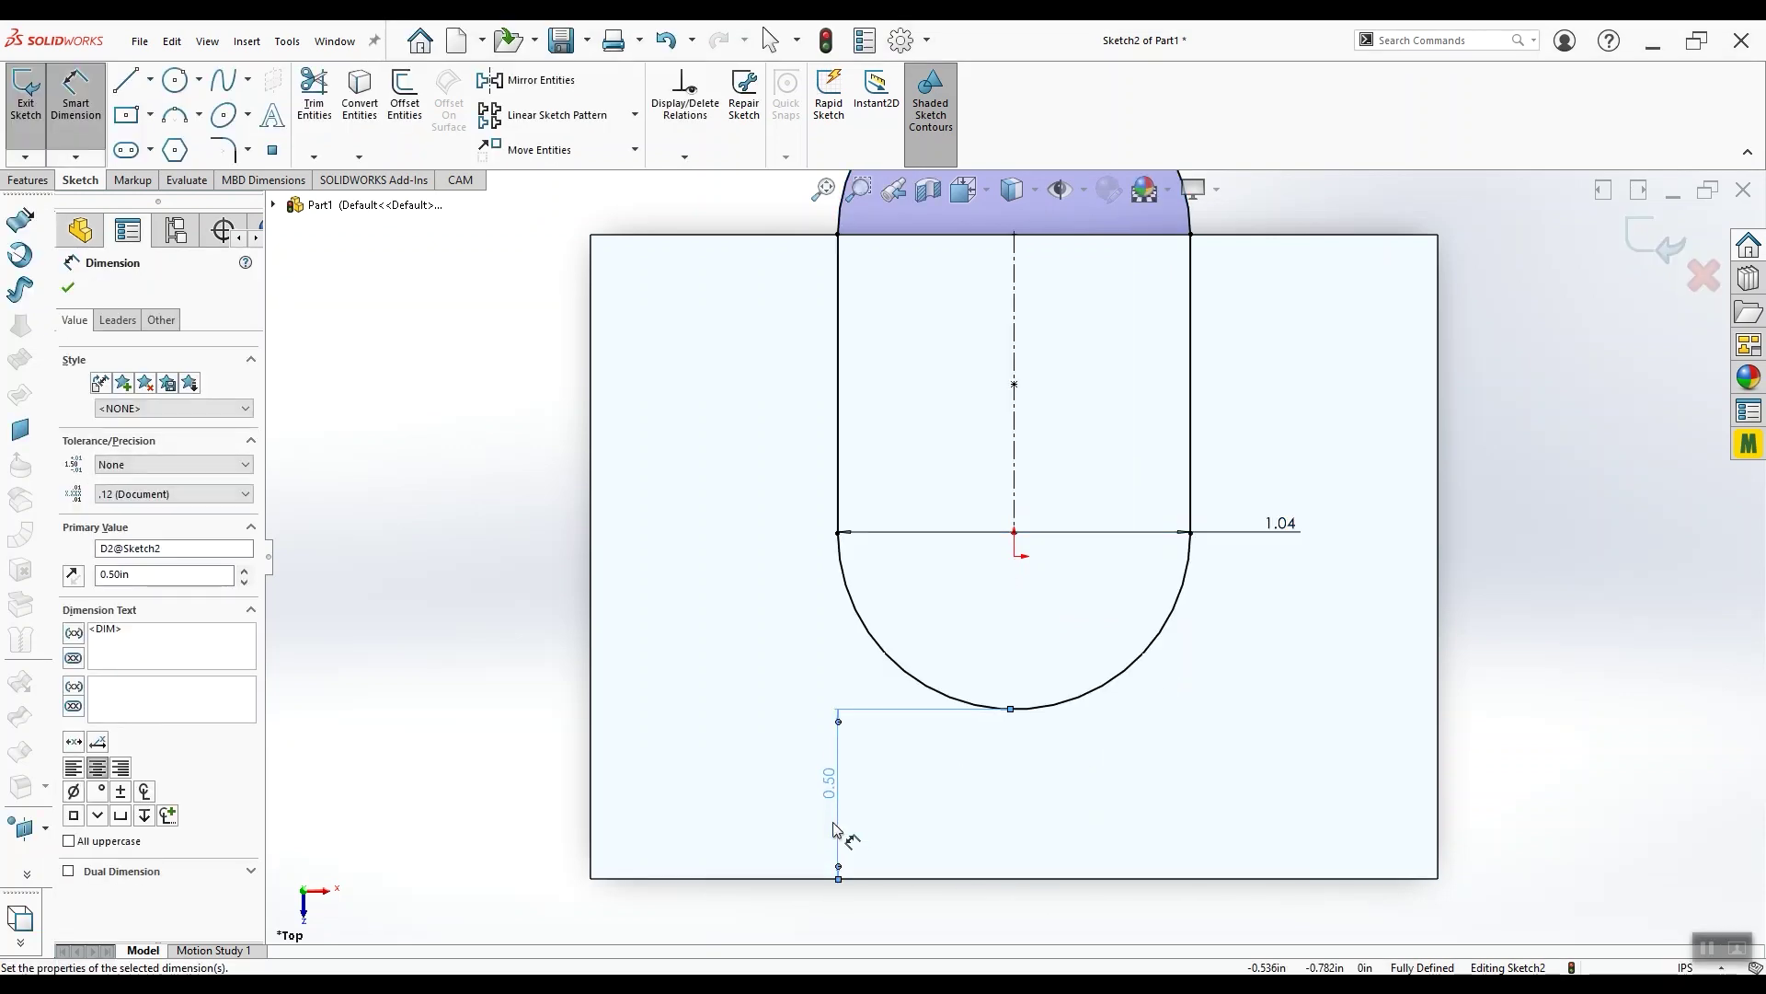
Chamfer the block's four vertical outer corner edges at 45 degrees
{"action": "scroll", "coordinate": [809, 445], "scroll_direction": "up", "scroll_amount": 3}
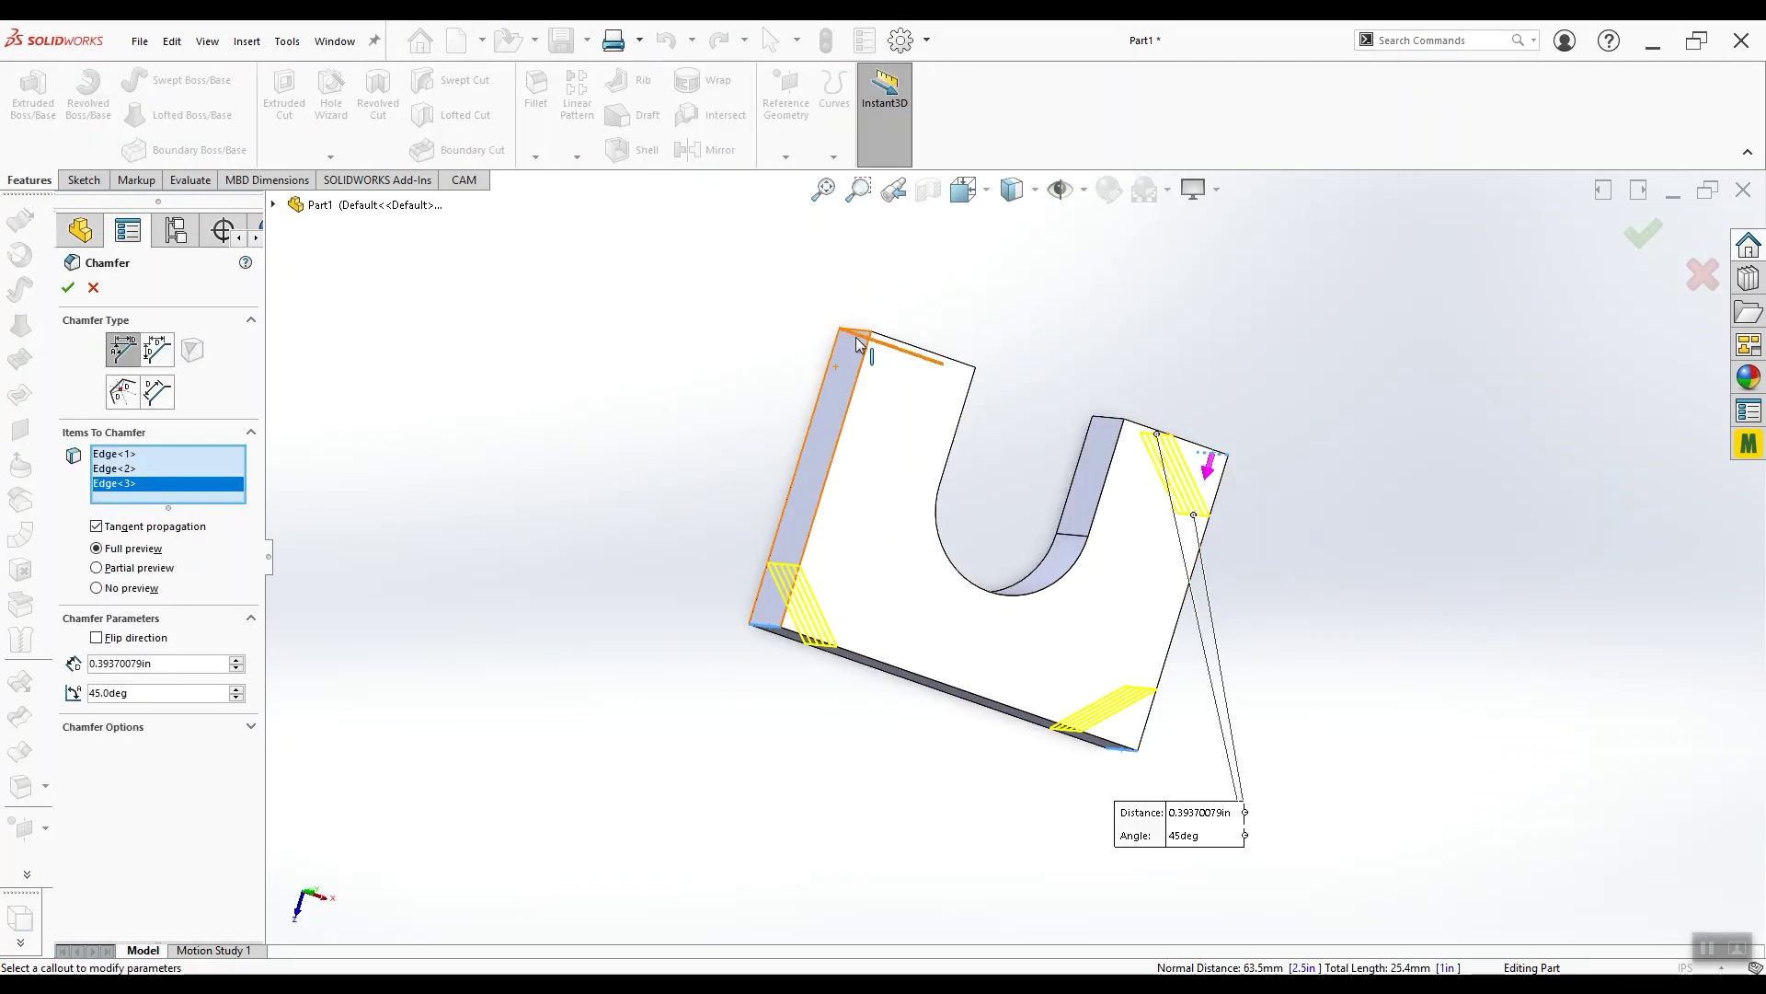
{"action": "left_click", "coordinate": [810, 516]}
{"action": "left_click", "coordinate": [171, 678]}
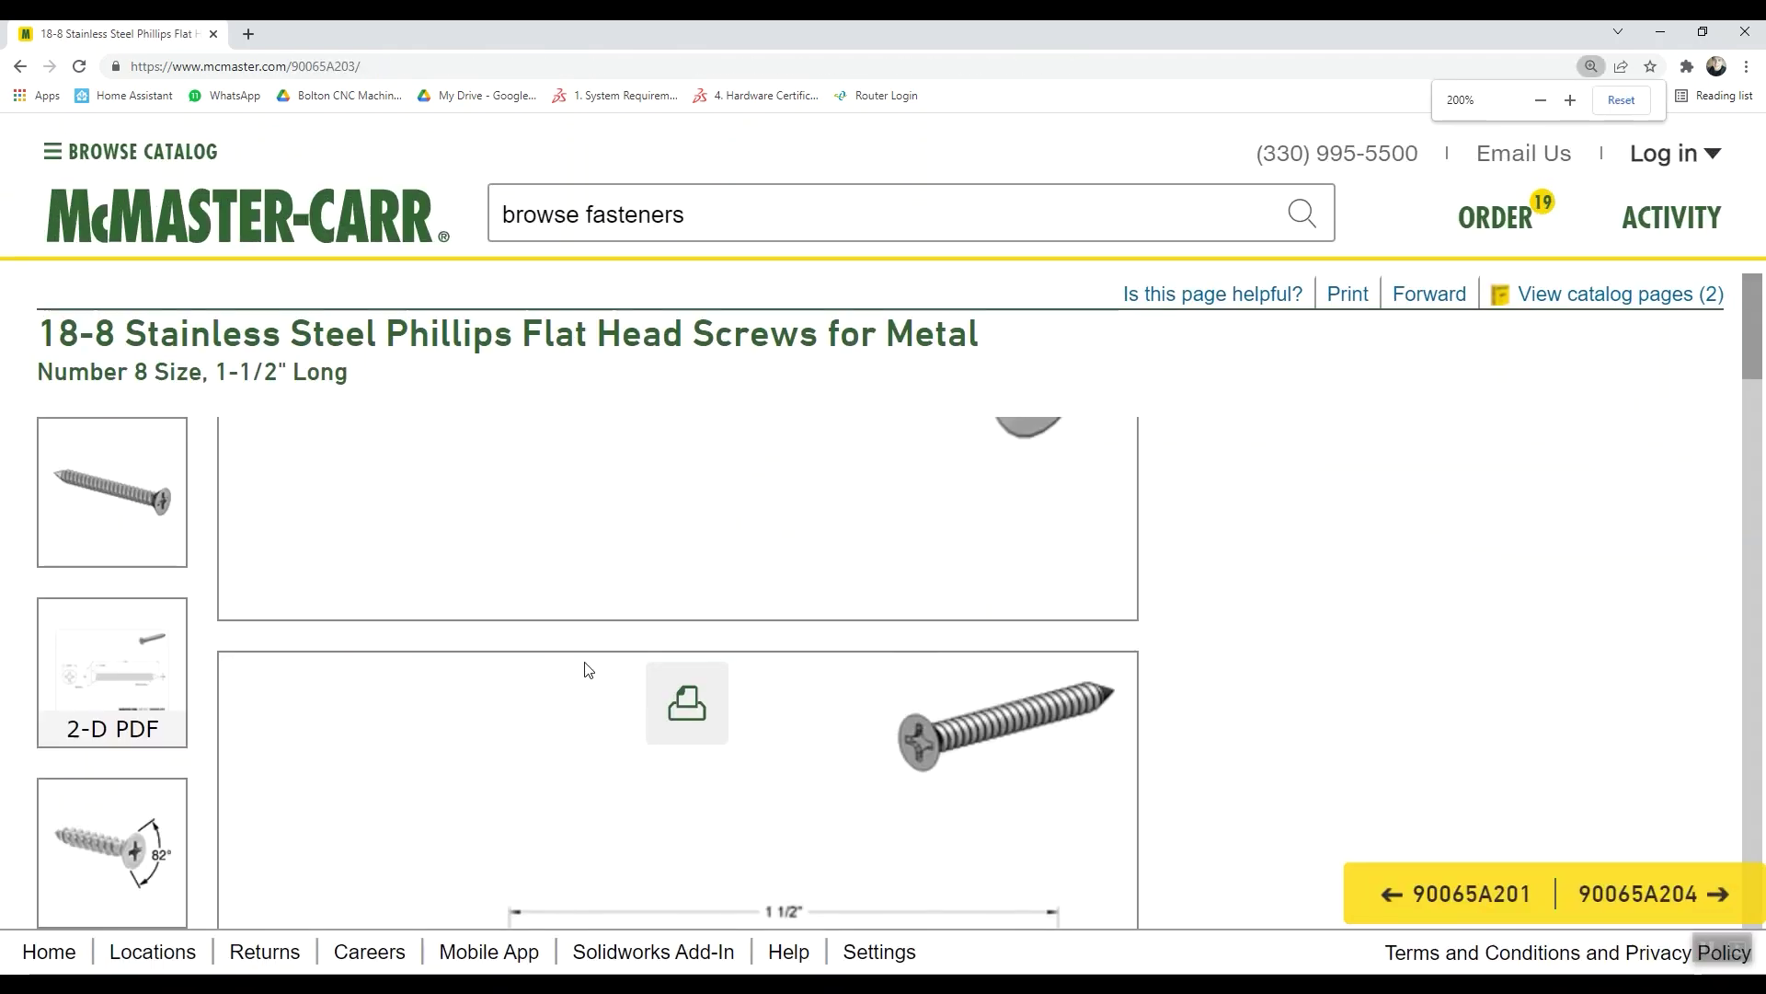
Switch to the McMaster-Carr page and examine the dimension drawing of the Number 8, 1-1/2" Phillips flat head screw
{"action": "key", "text": "ctrl+plus"}
{"action": "key", "text": "ctrl+plus"}
{"action": "key", "text": "ctrl+plus"}
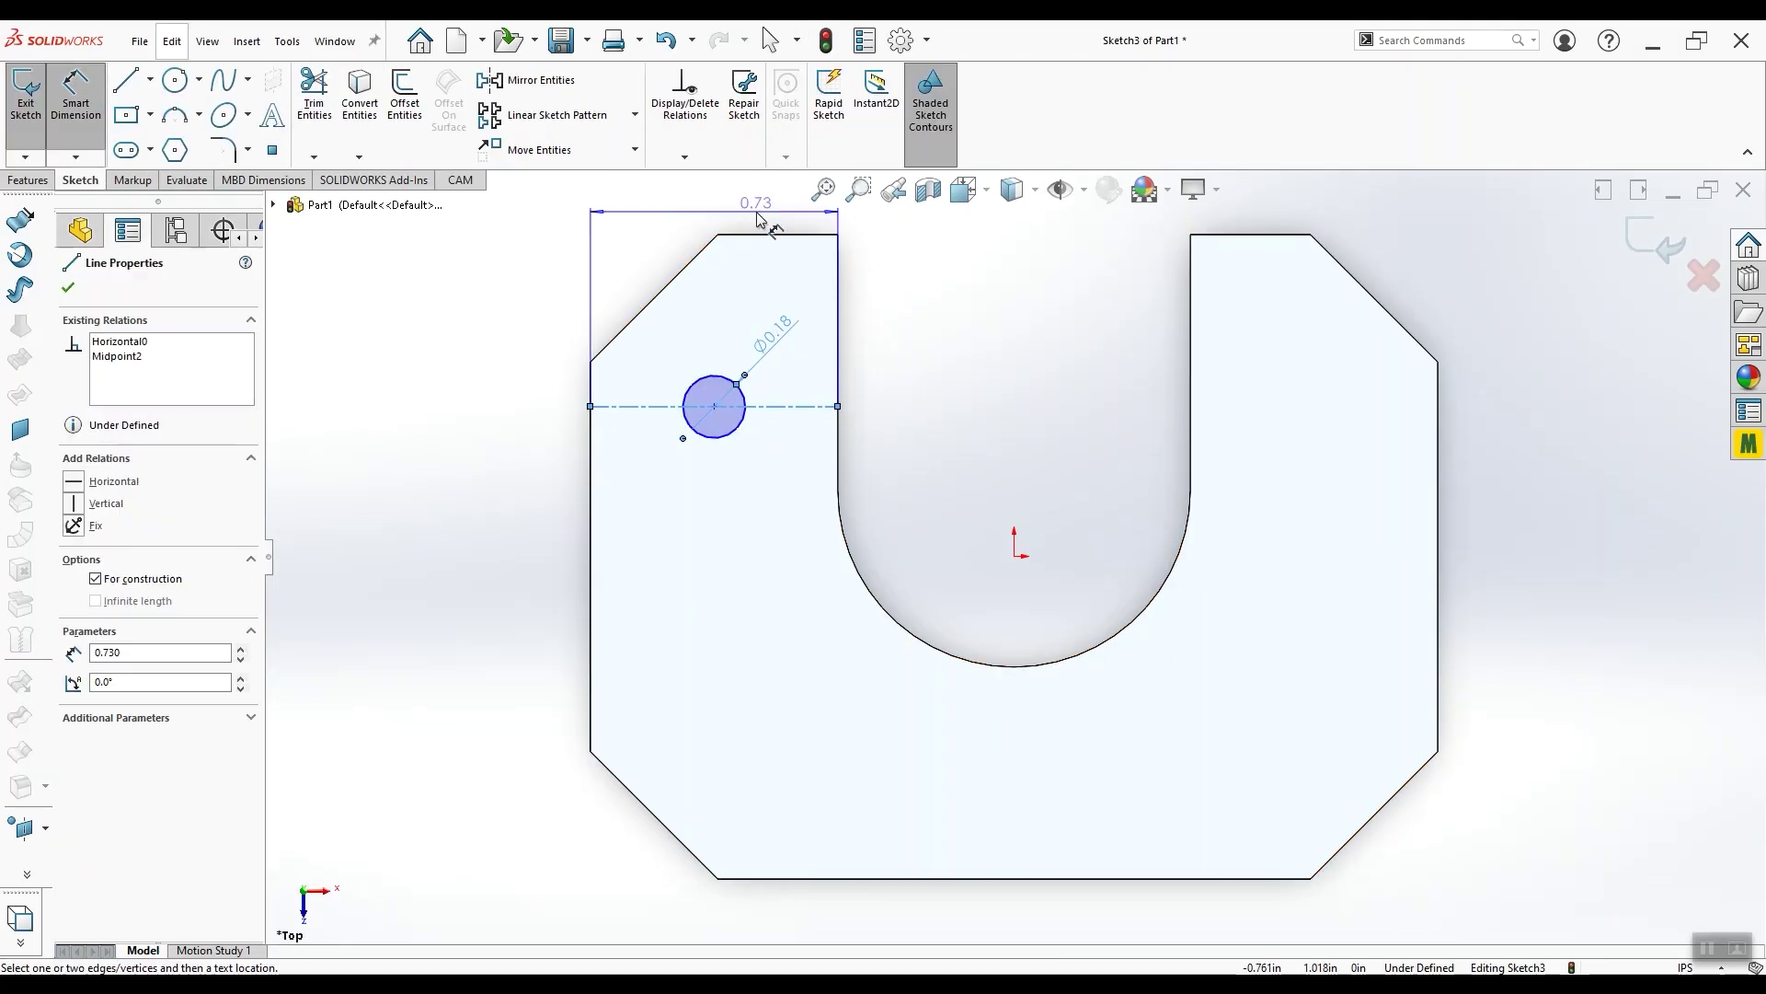
Sketch a circle midway along the centerline between the slot's rounded end and the front edge, and start an Extruded Cut for it
{"action": "left_click", "coordinate": [493, 394]}
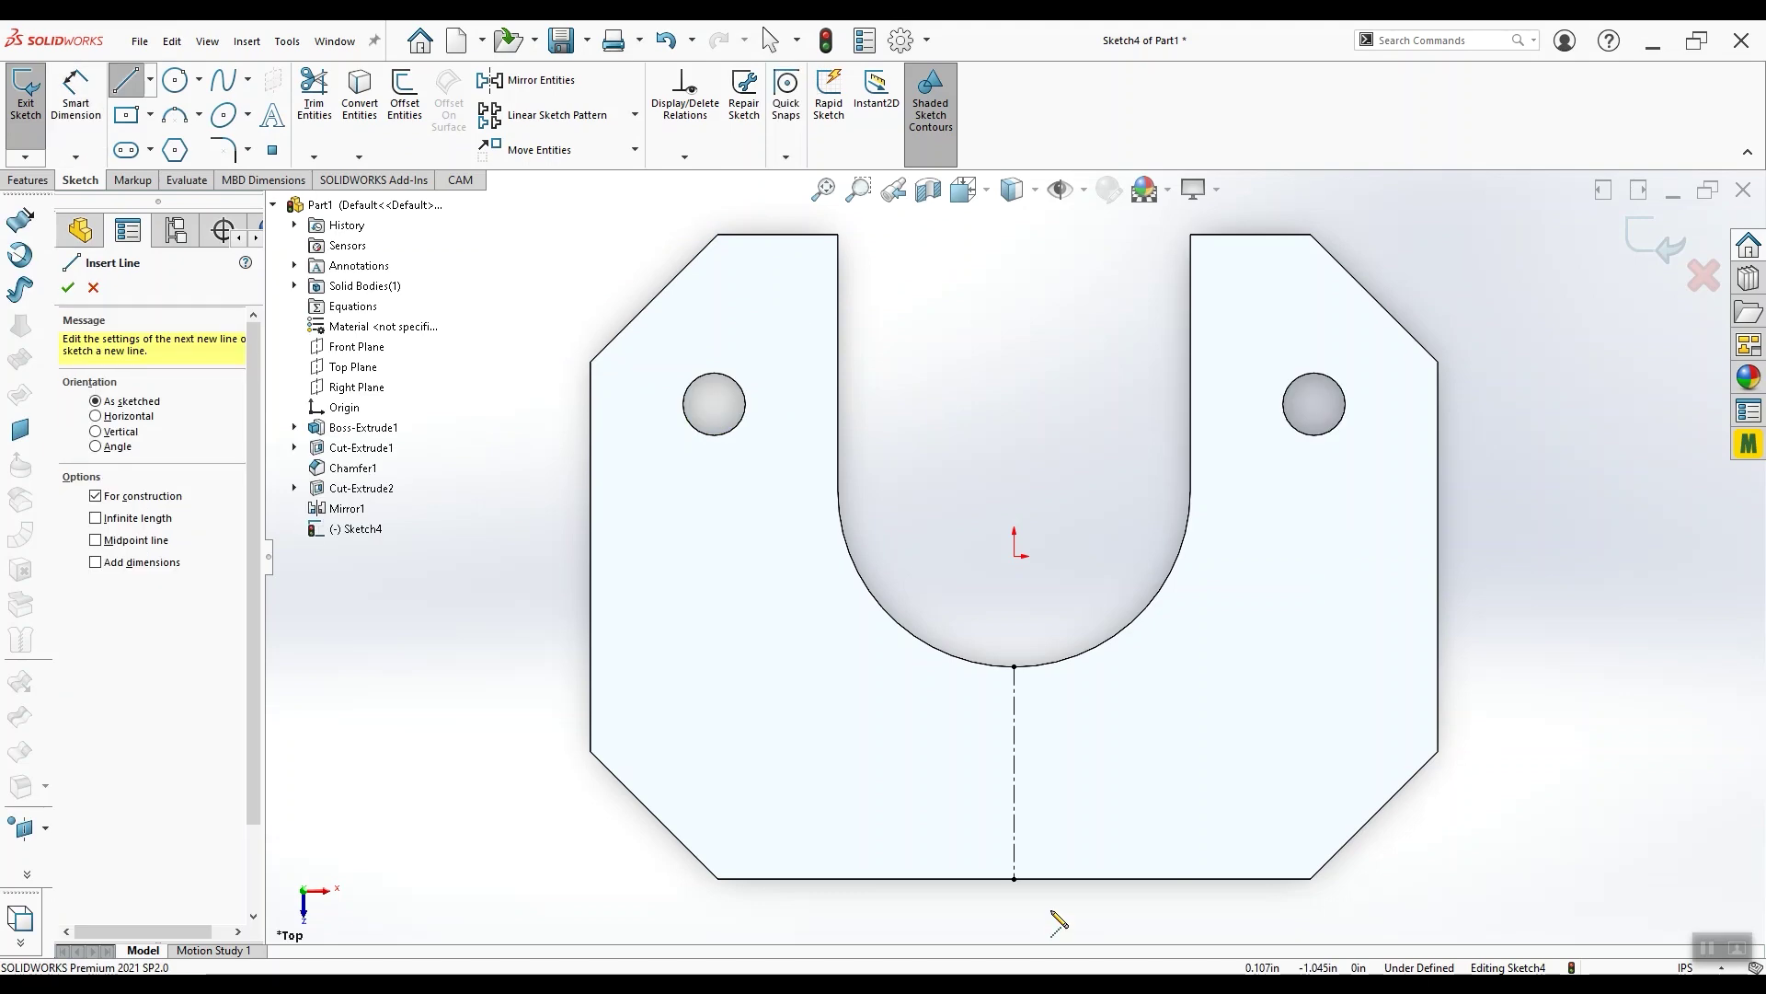
{"action": "right_click", "coordinate": [1085, 911]}
{"action": "left_click", "coordinate": [1104, 552]}
{"action": "left_click_drag", "start_coordinate": [1022, 768], "coordinate": [1095, 768]}
{"action": "left_click", "coordinate": [28, 179]}
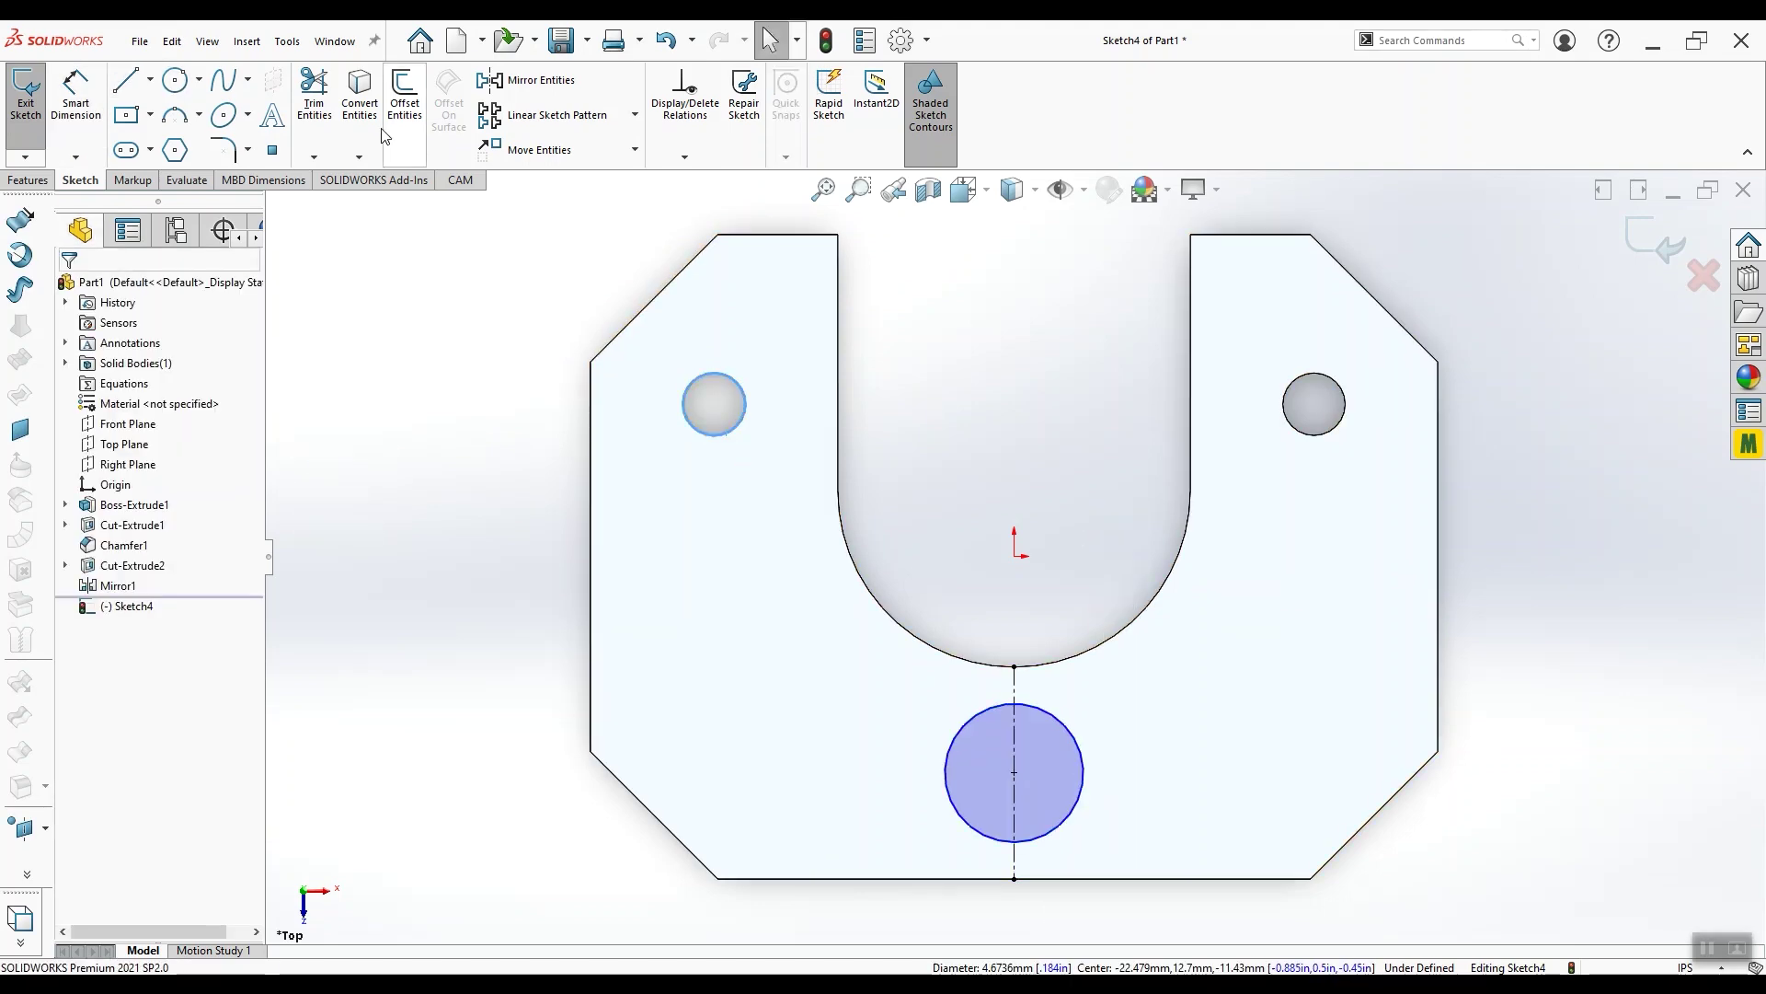
{"action": "left_click", "coordinate": [284, 92]}
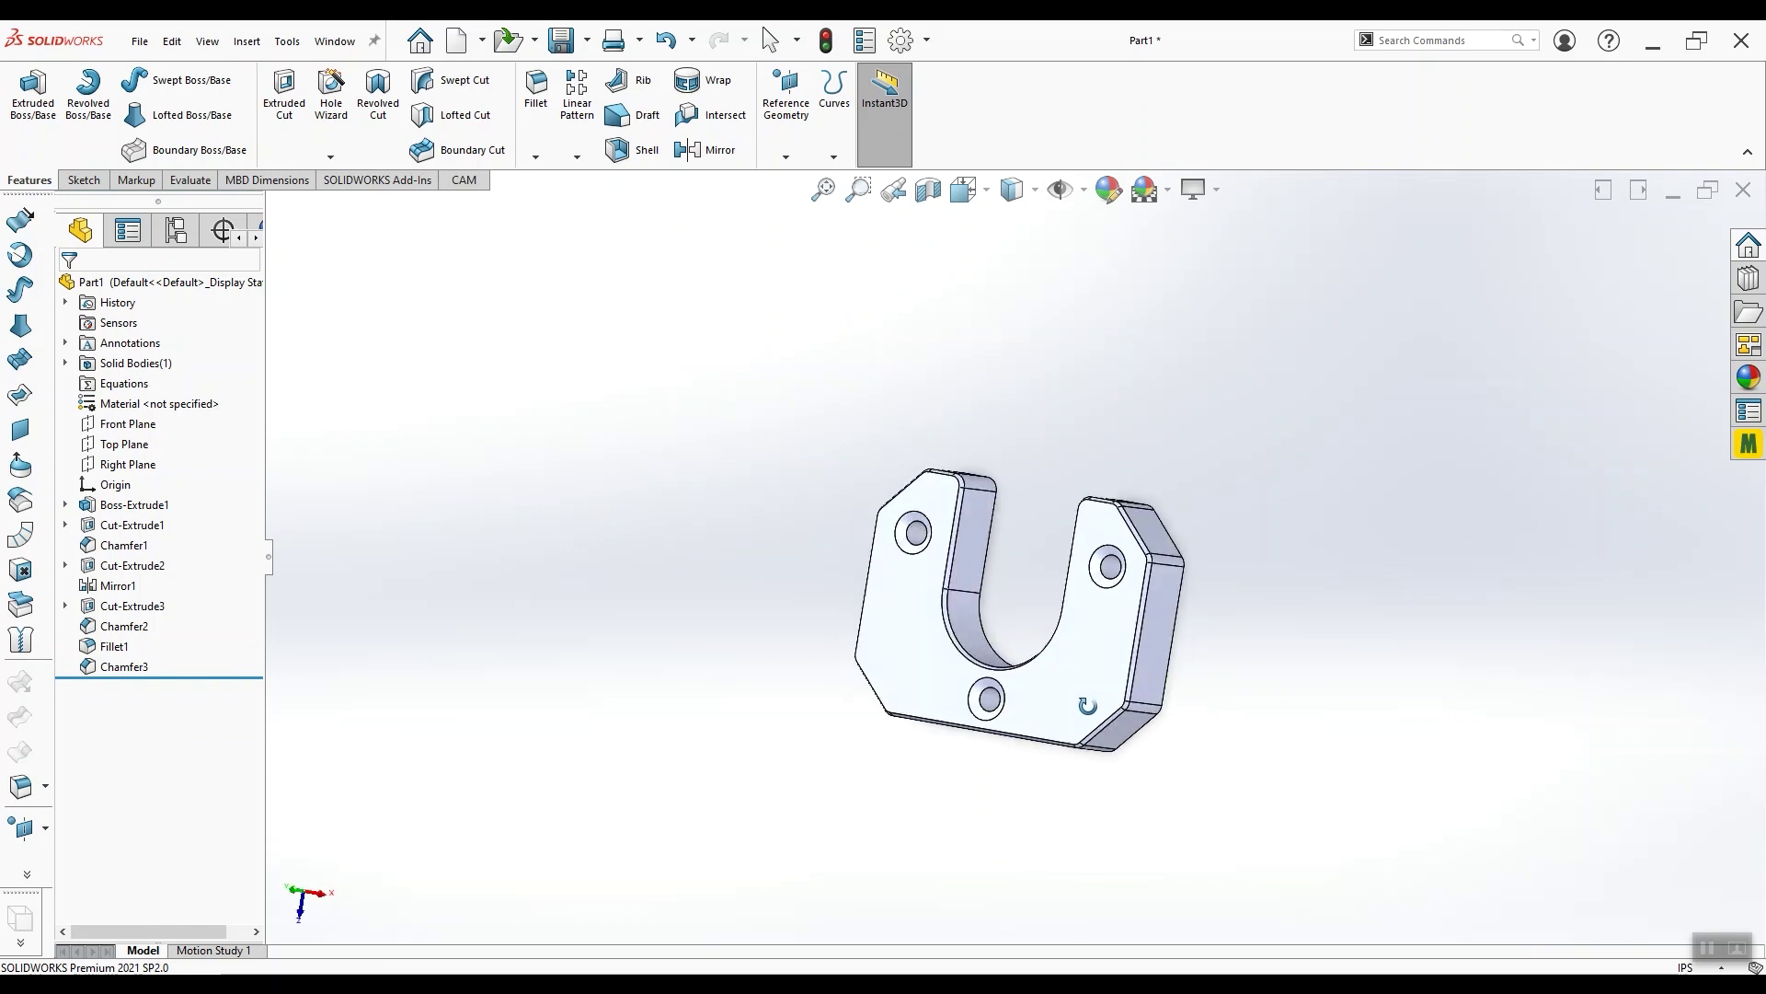
Suppress the outer edge chamfer Chamfer3 and the hole countersink chamfer Chamfer2
{"action": "mouse_move", "coordinate": [1132, 404]}
{"action": "middle_mouse_down"}
{"action": "mouse_move", "coordinate": [1082, 362]}
{"action": "mouse_move", "coordinate": [1012, 515]}
{"action": "mouse_move", "coordinate": [883, 488]}
{"action": "middle_mouse_up"}
{"action": "scroll", "coordinate": [846, 478], "scroll_direction": "down", "scroll_amount": 2}
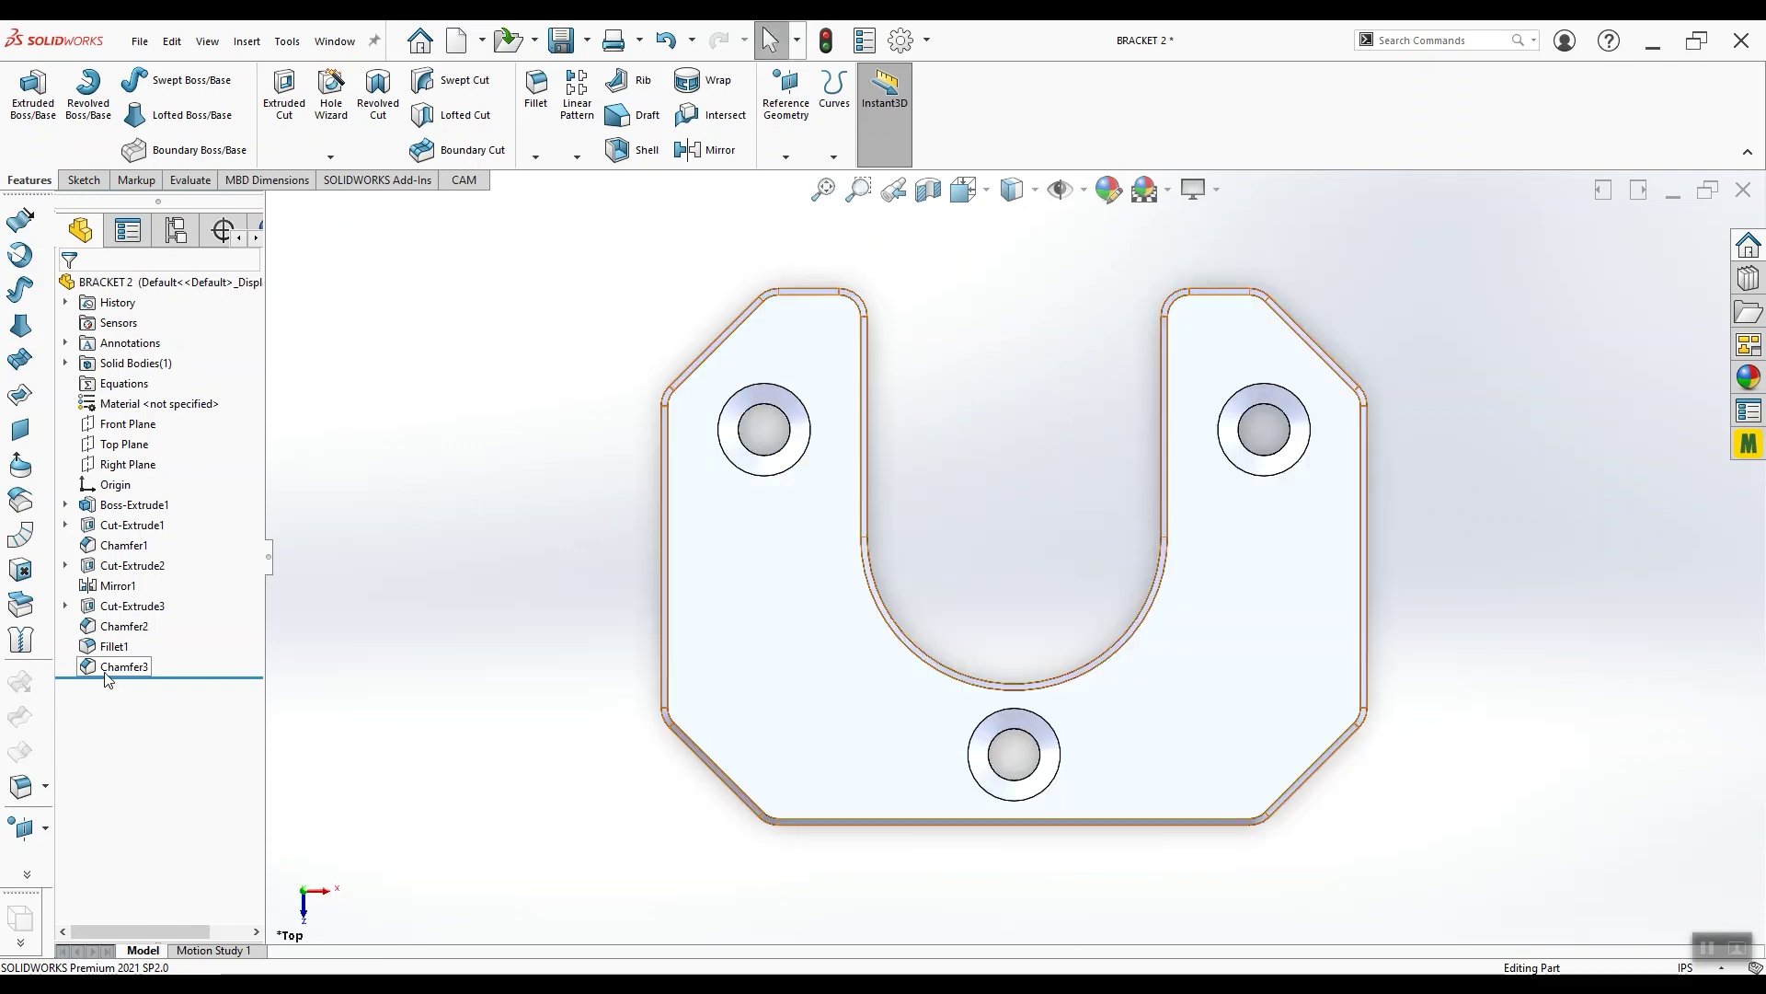
{"action": "left_click", "coordinate": [125, 666]}
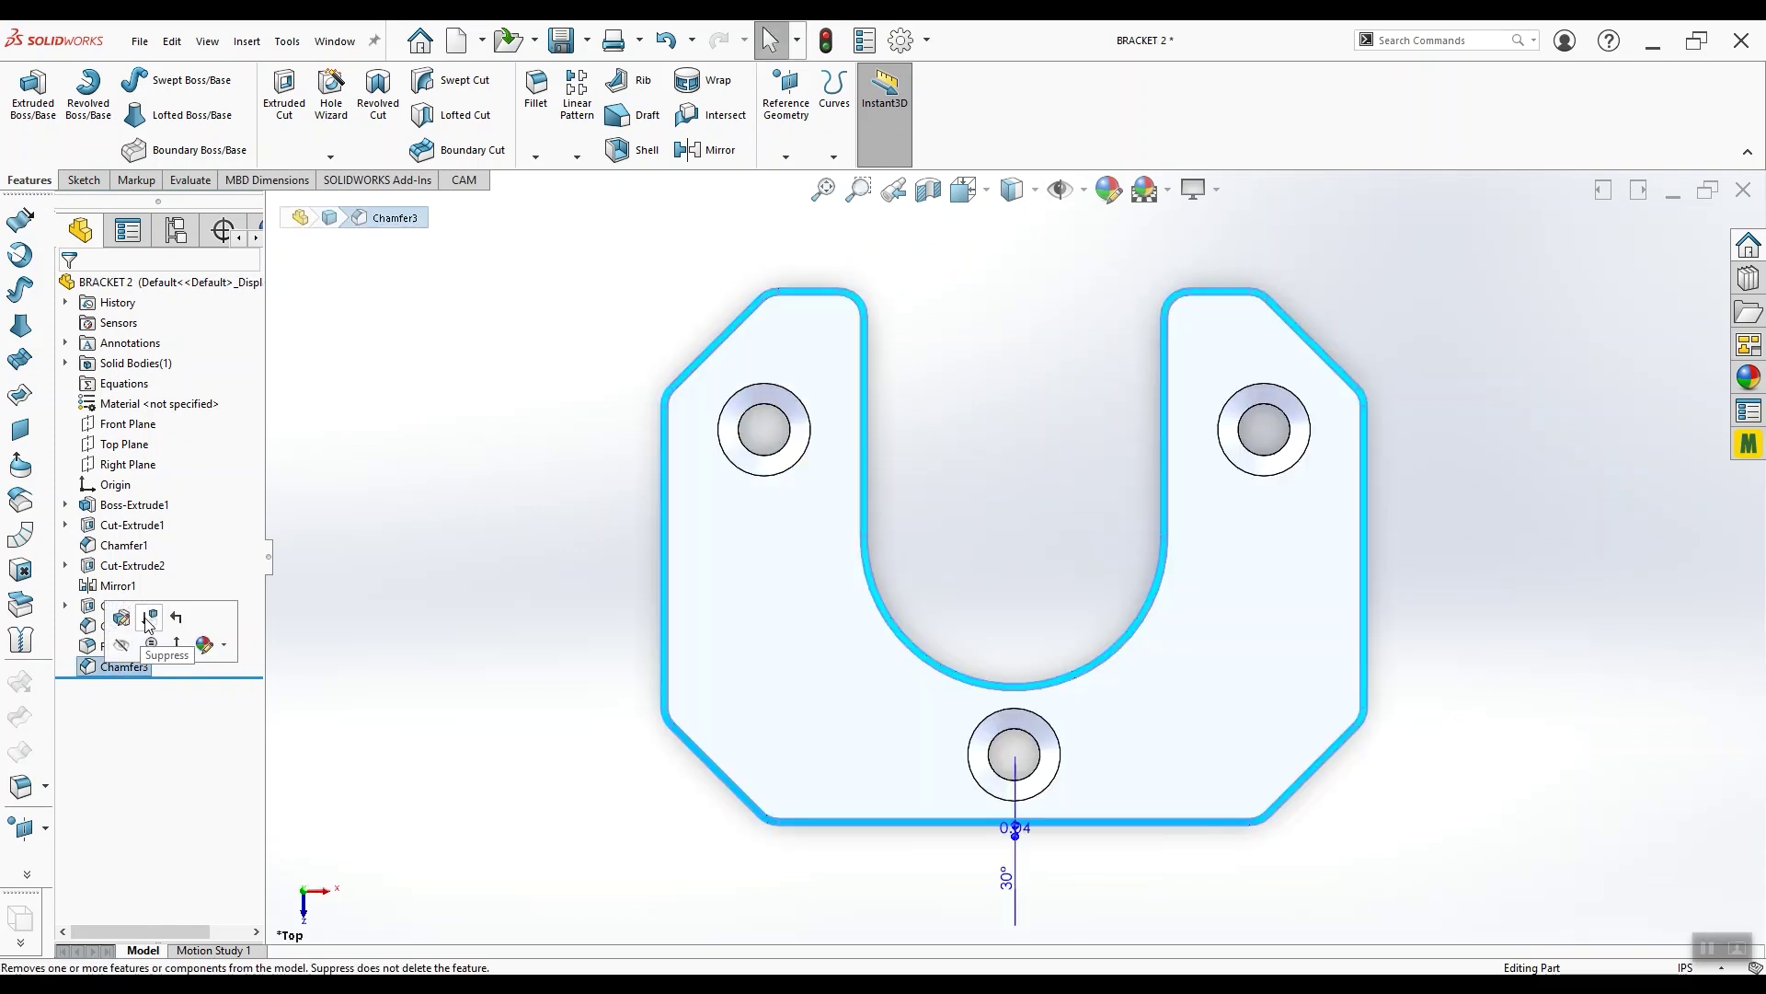
{"action": "left_click", "coordinate": [490, 460]}
{"action": "left_click", "coordinate": [755, 586]}
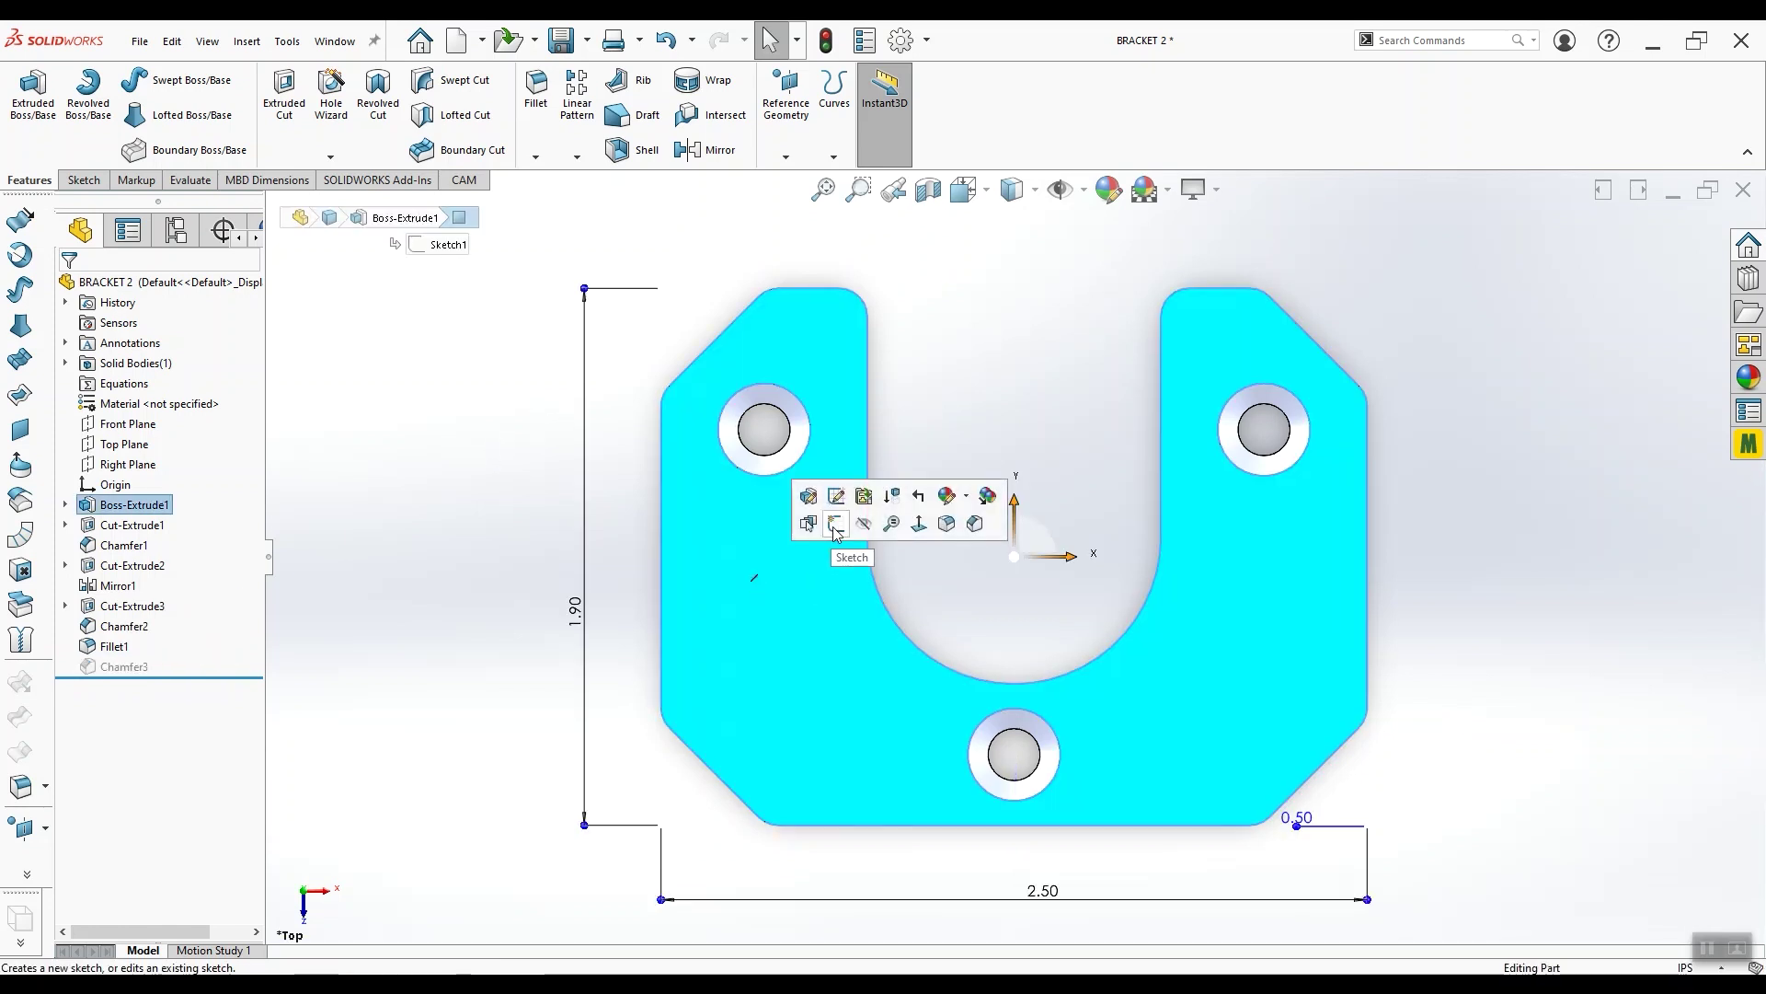
{"action": "left_click", "coordinate": [125, 626]}
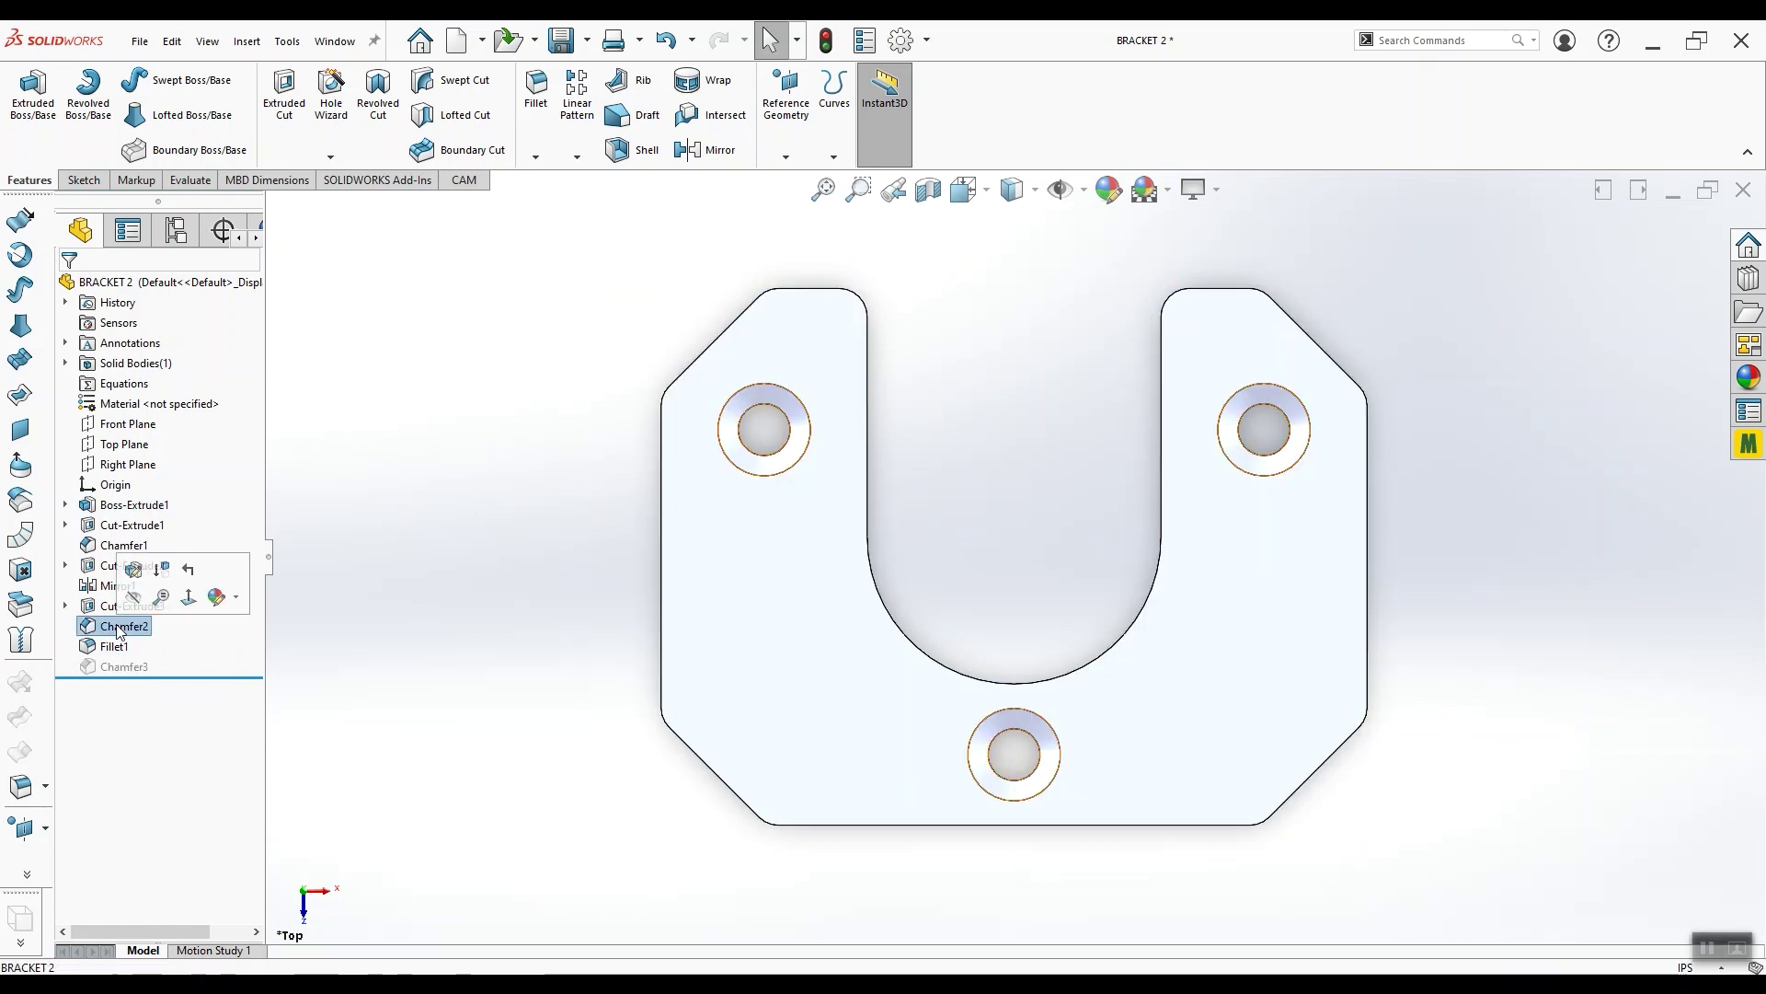
{"action": "left_click", "coordinate": [160, 577]}
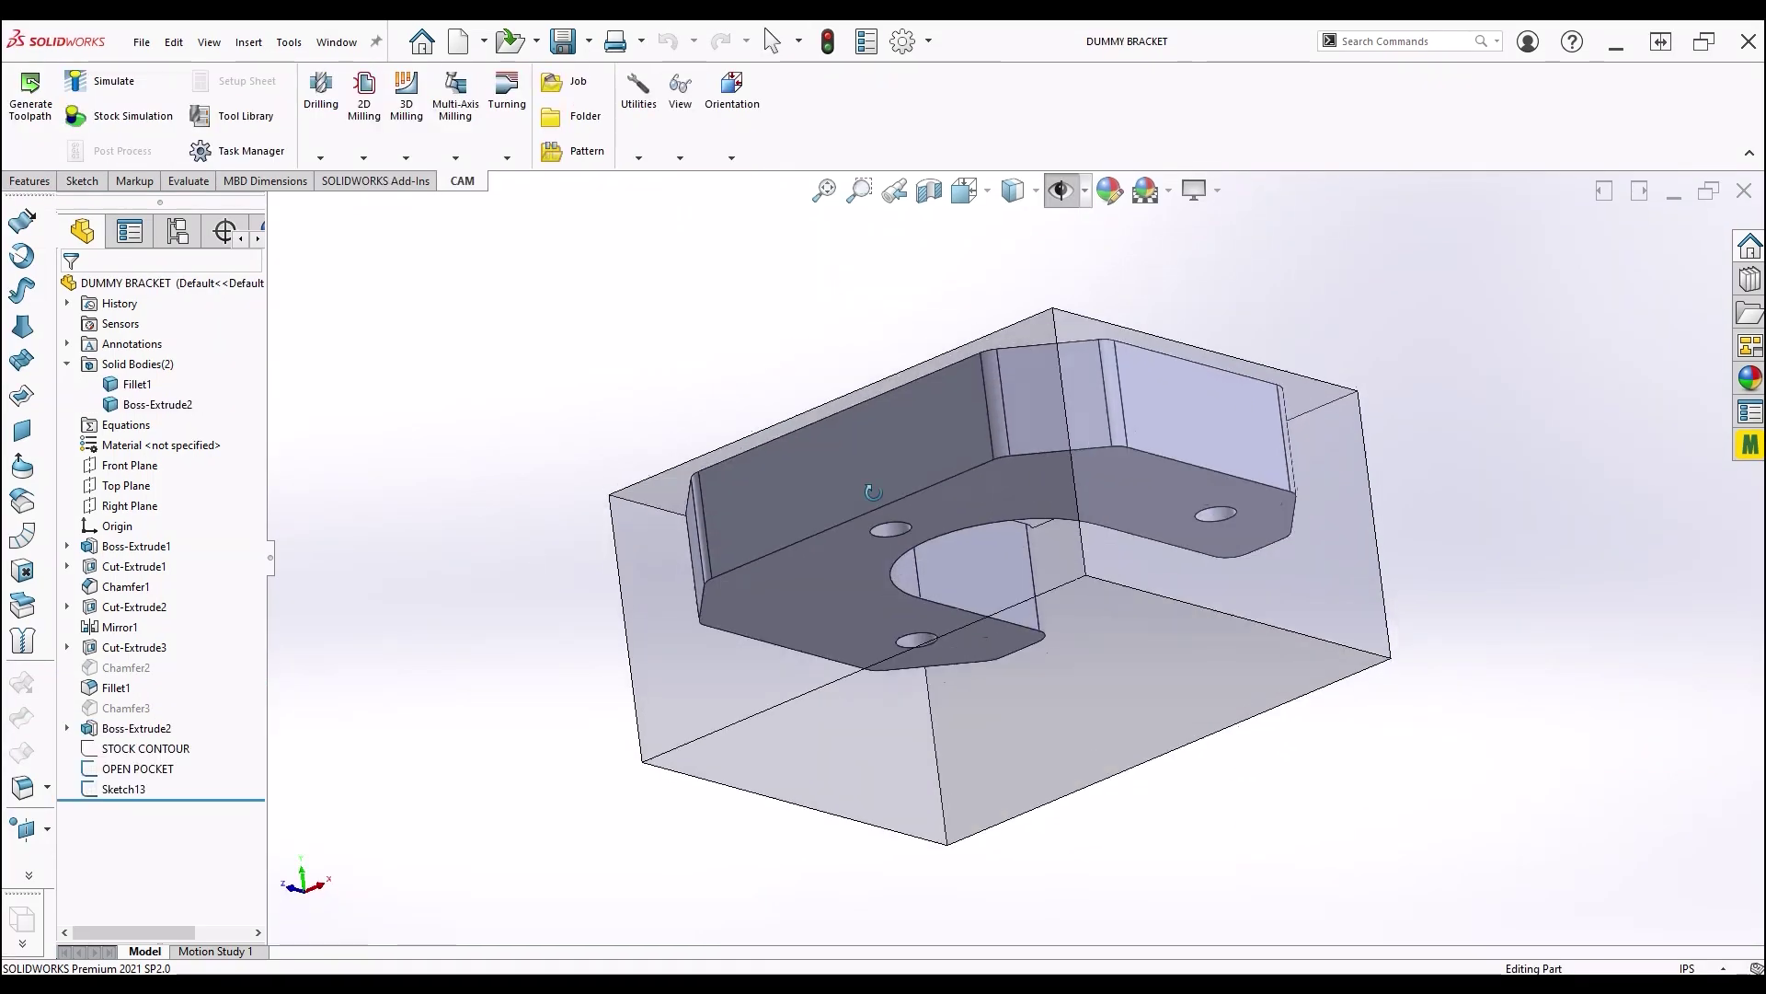
Examine the dummy bracket's solid bodies: the finished part Fillet1 and the surrounding stock block Boss-Extrude2
{"action": "middle_click_drag", "start_coordinate": [870, 741], "coordinate": [885, 755]}
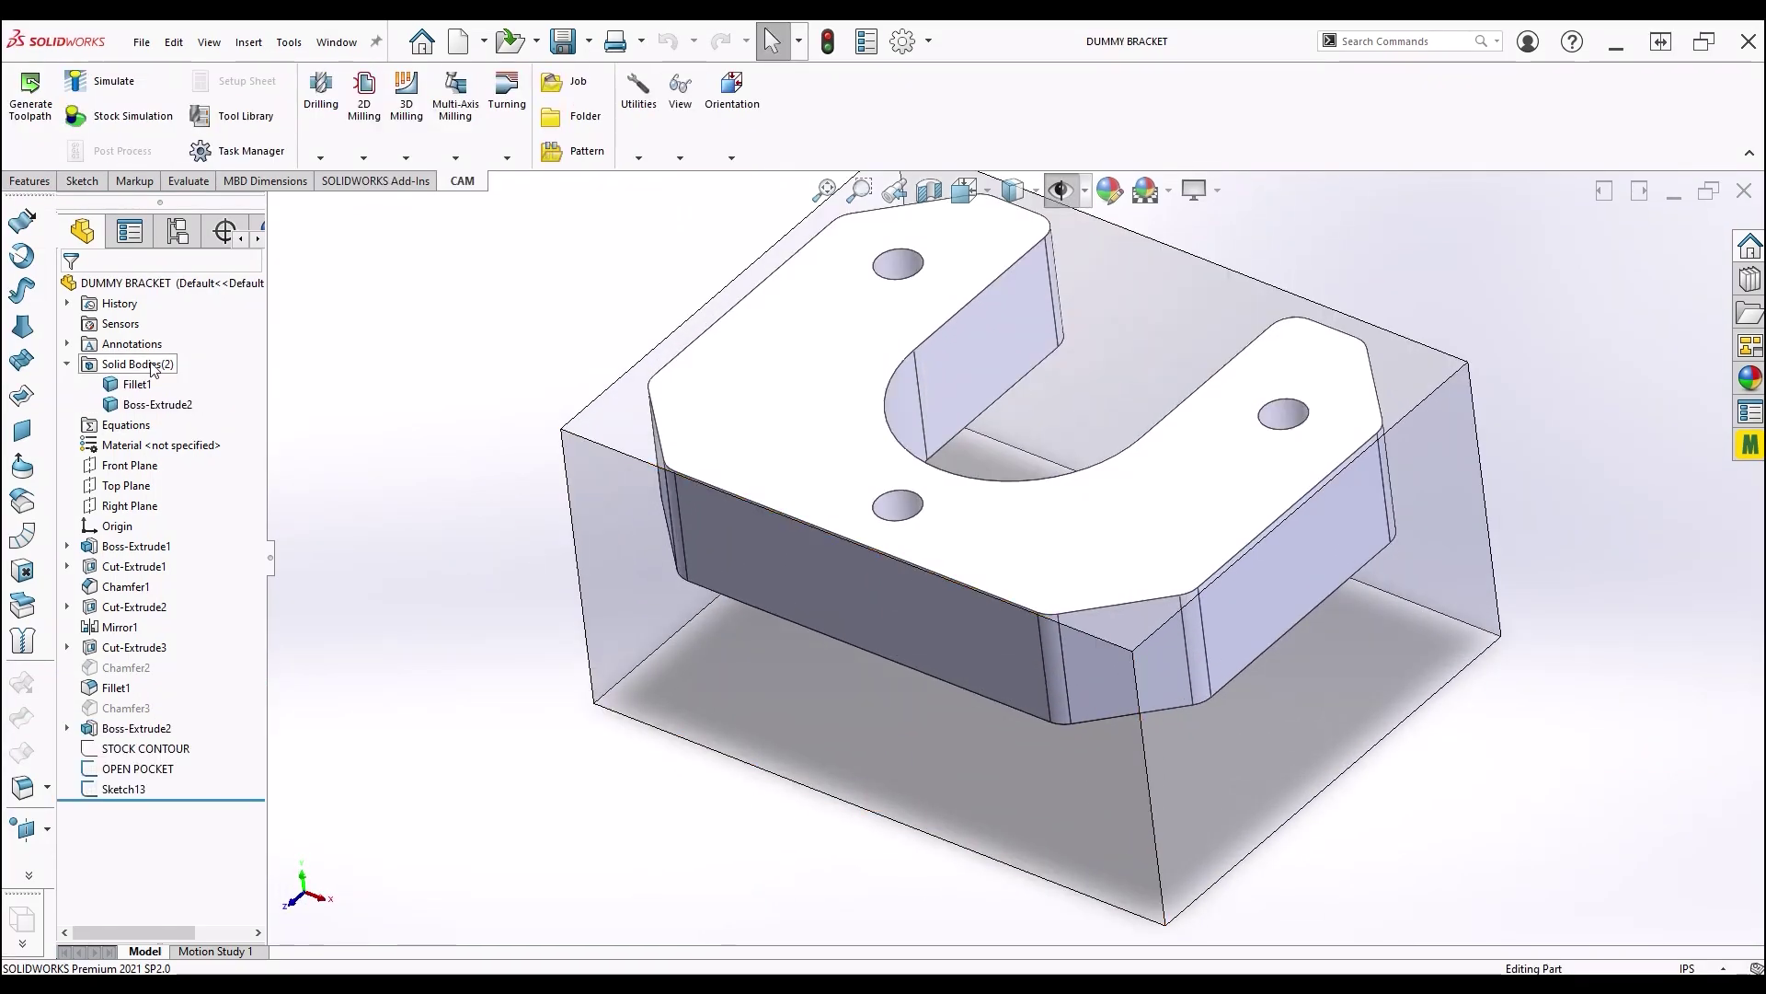
{"action": "left_click", "coordinate": [157, 404]}
{"action": "left_click", "coordinate": [470, 489]}
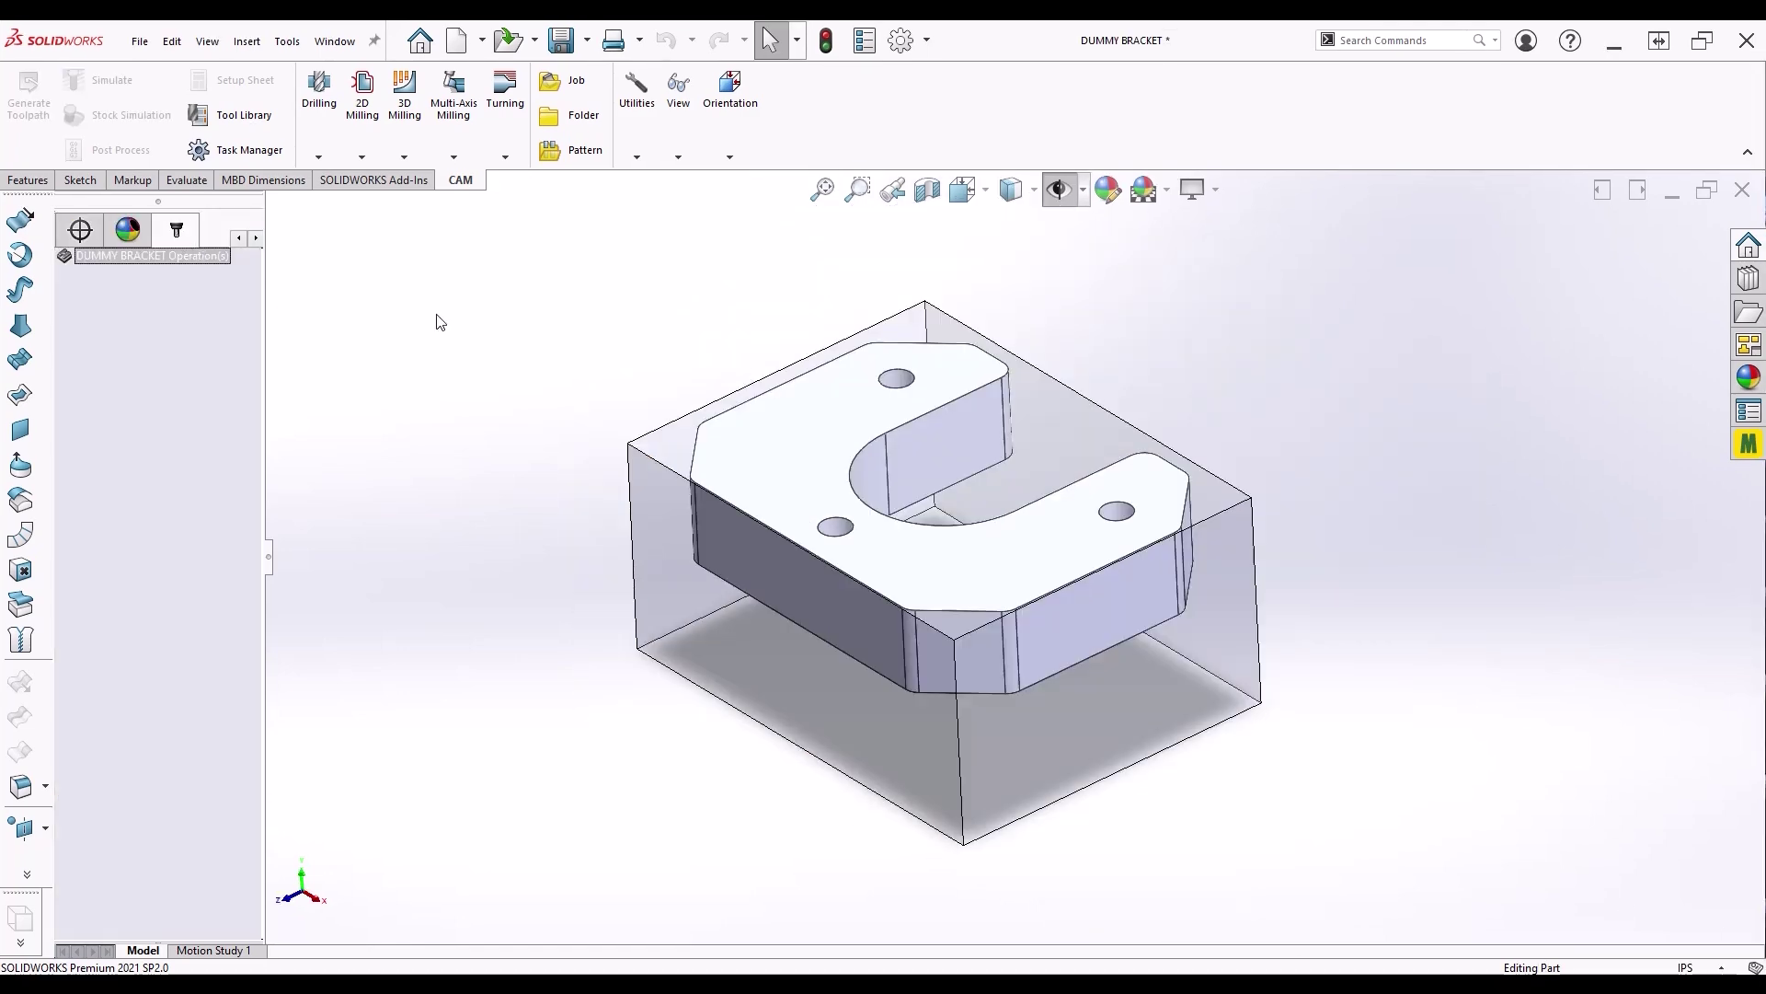
{"action": "left_click", "coordinate": [576, 84]}
{"action": "key", "text": "Escape"}
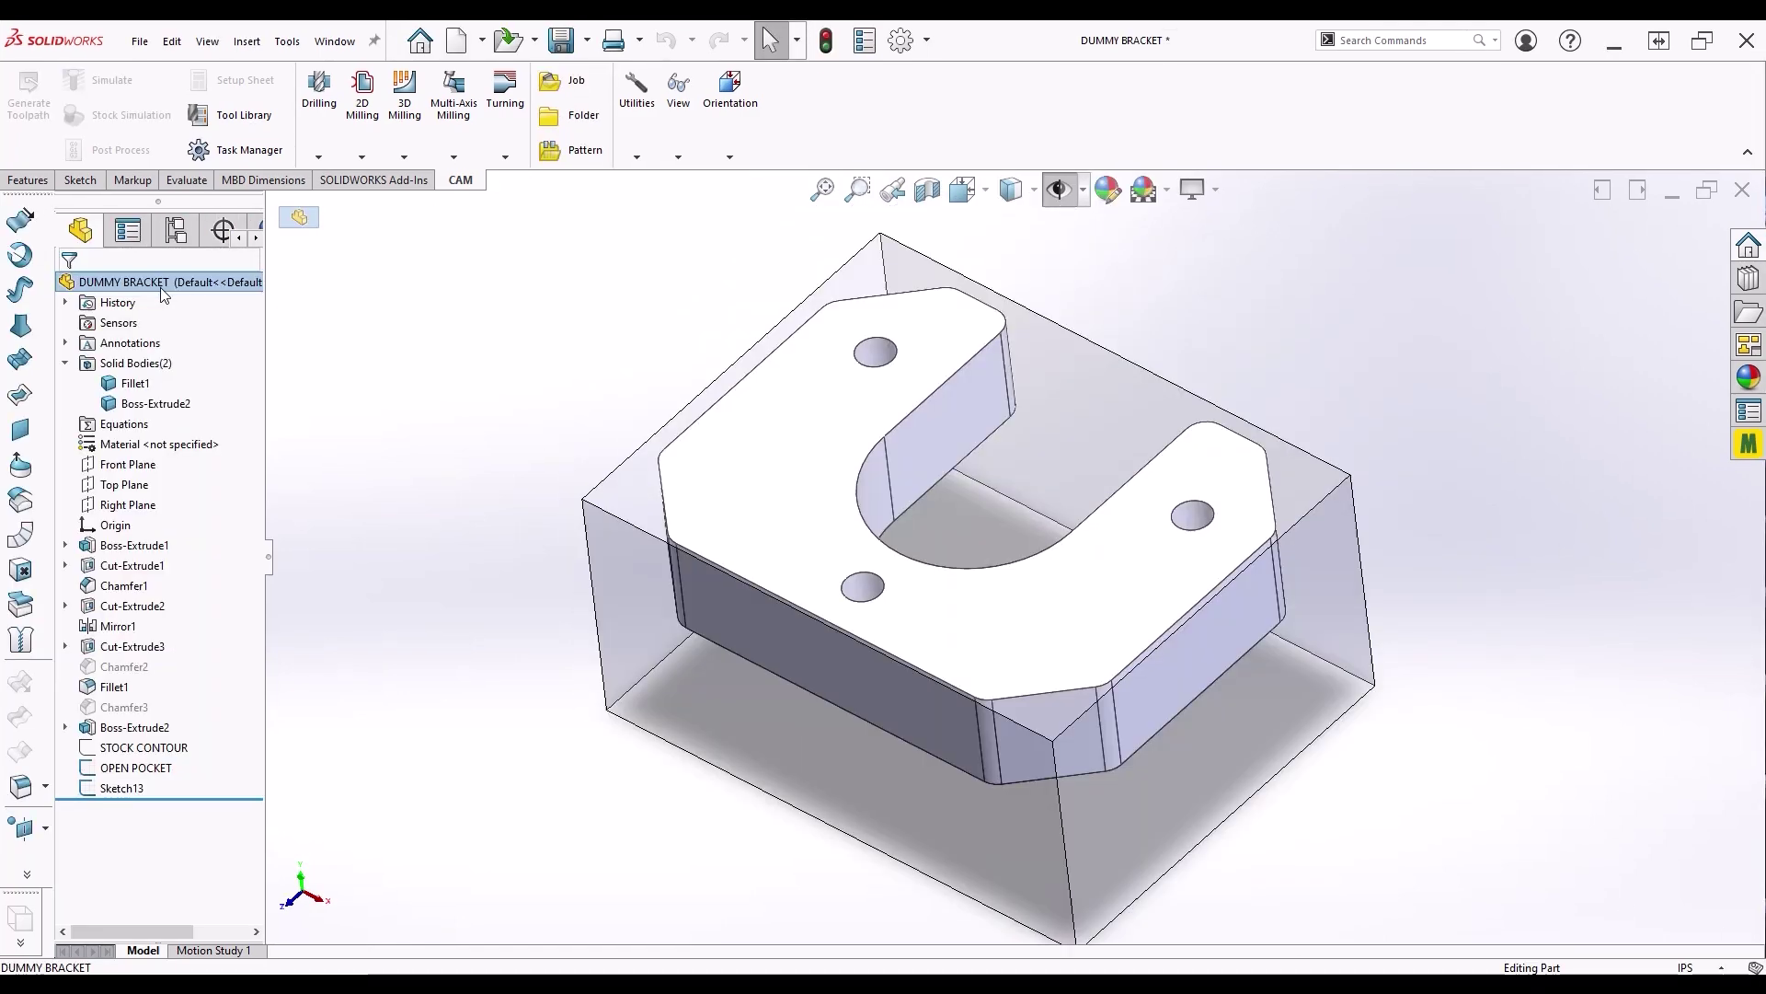
{"action": "left_click", "coordinate": [135, 383]}
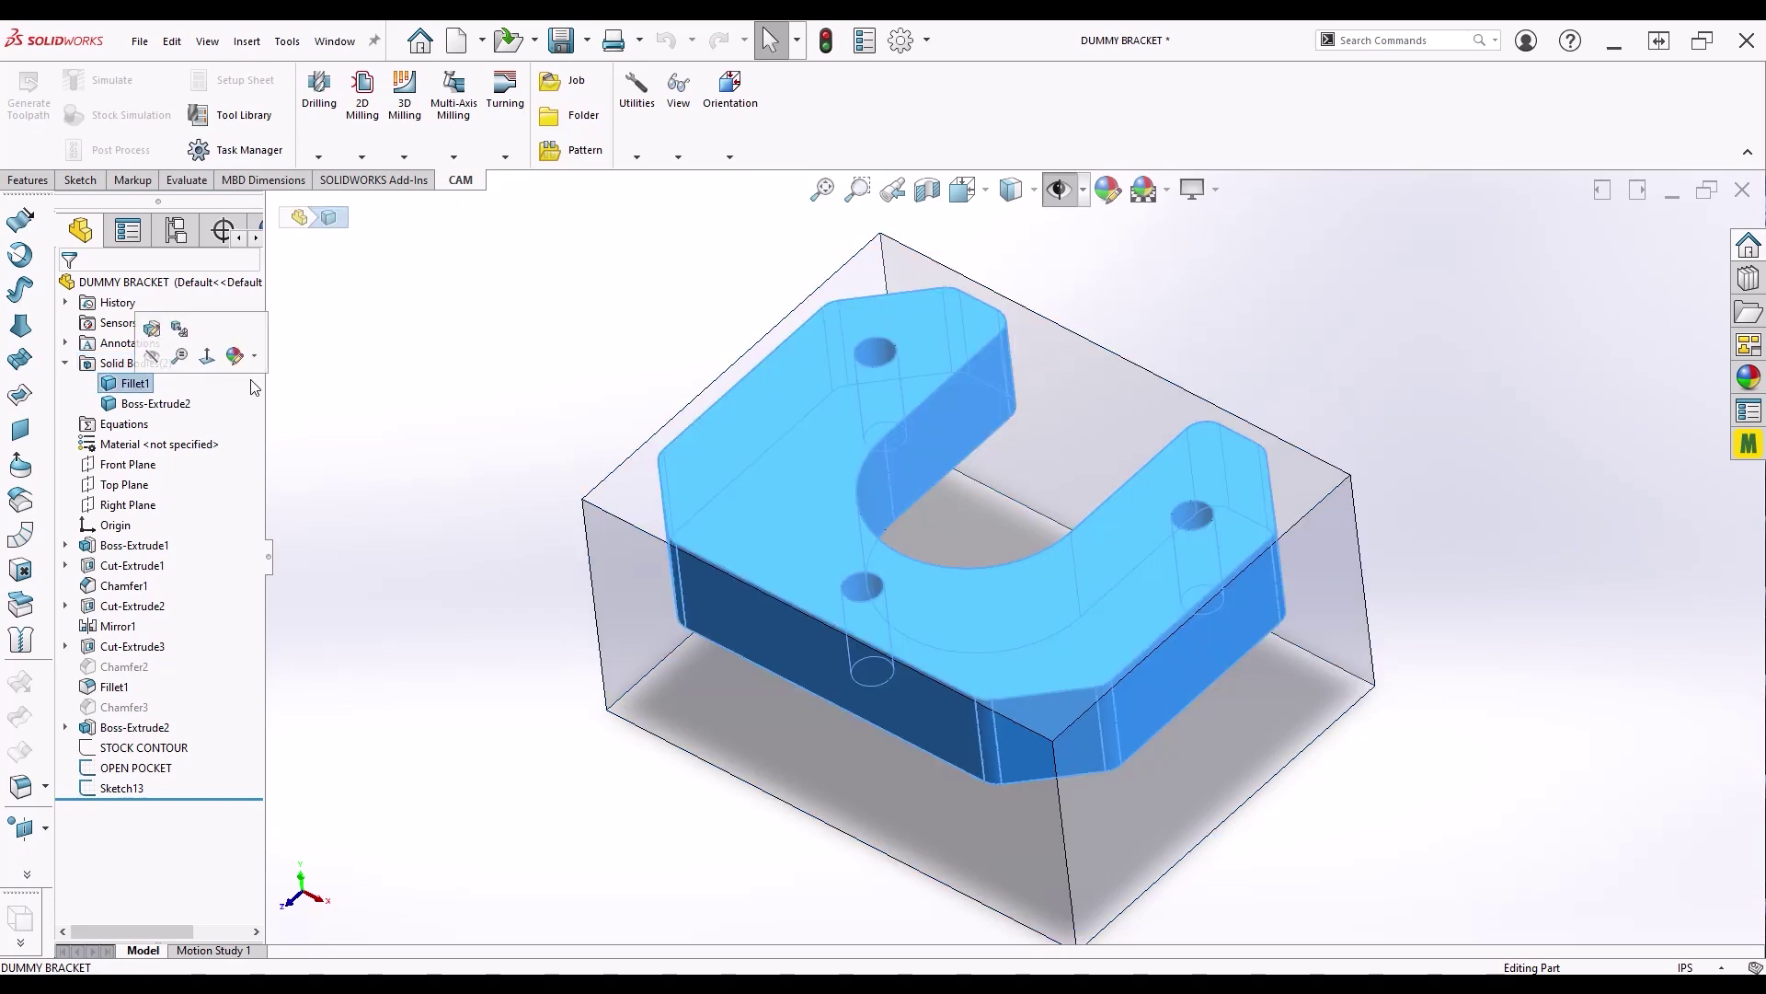
{"action": "left_click", "coordinate": [155, 404]}
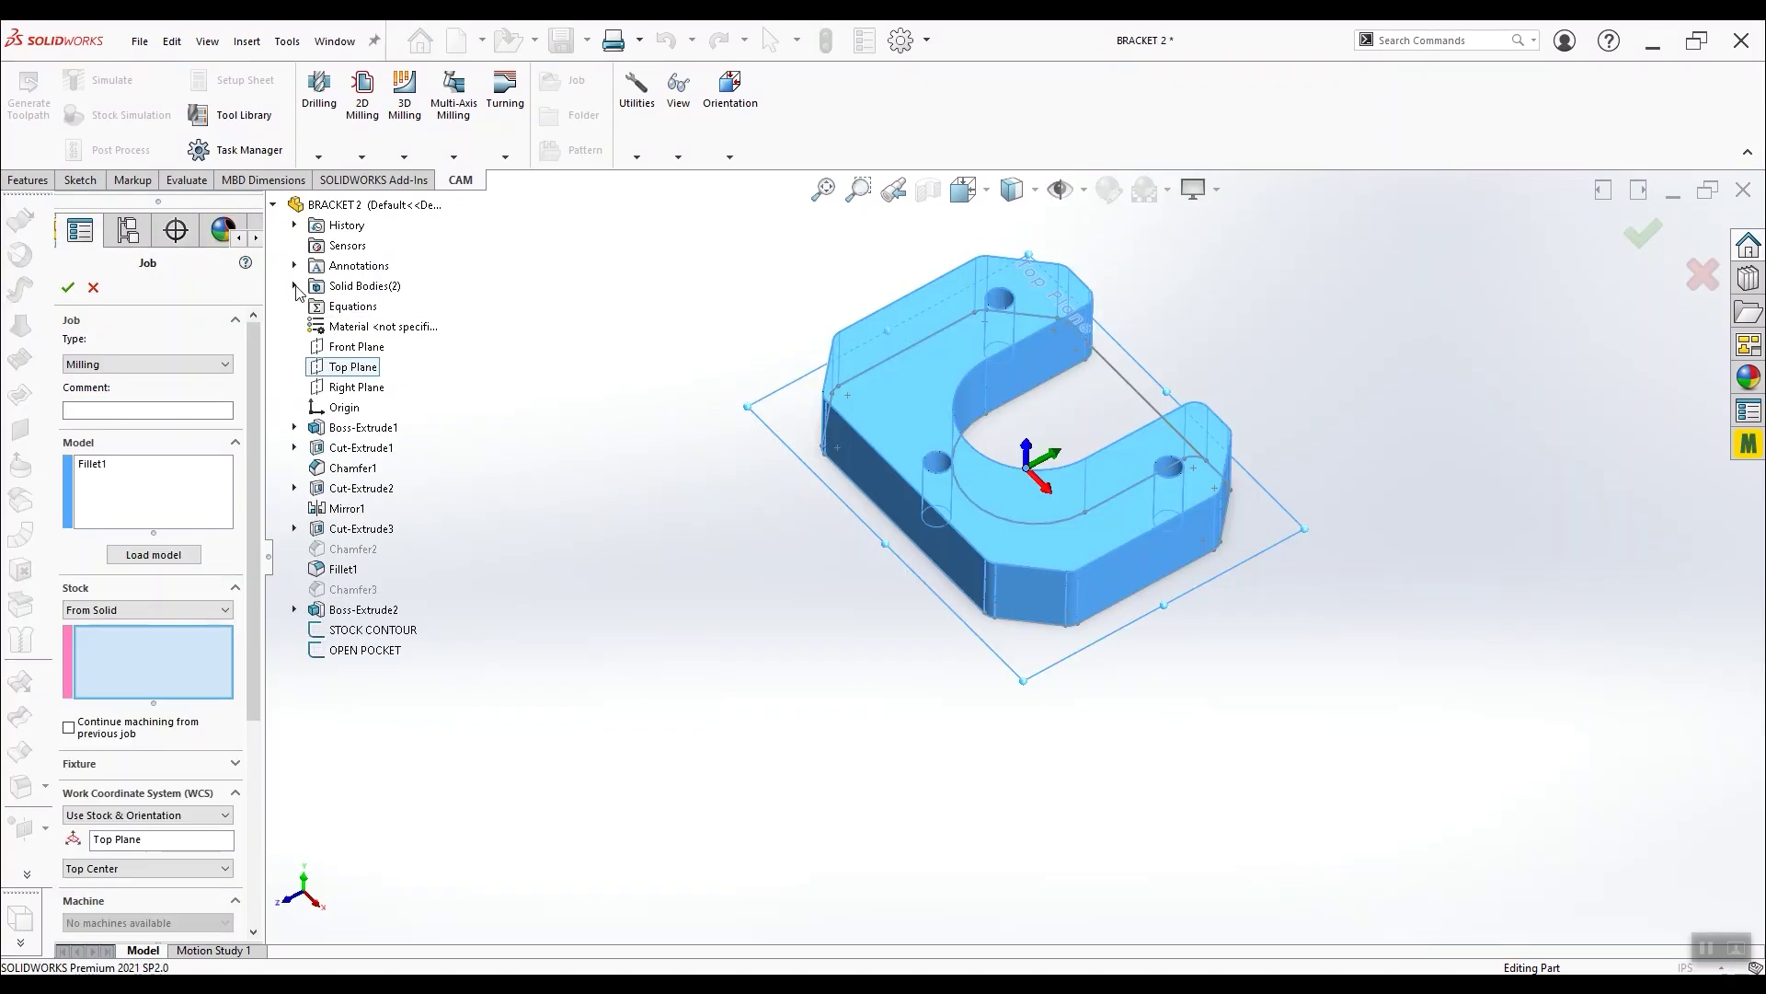
Assign the Boss-Extrude2 body as the milling job's stock and set the work coordinate system to Use X-Axis and Y-Axis
{"action": "left_click", "coordinate": [295, 286]}
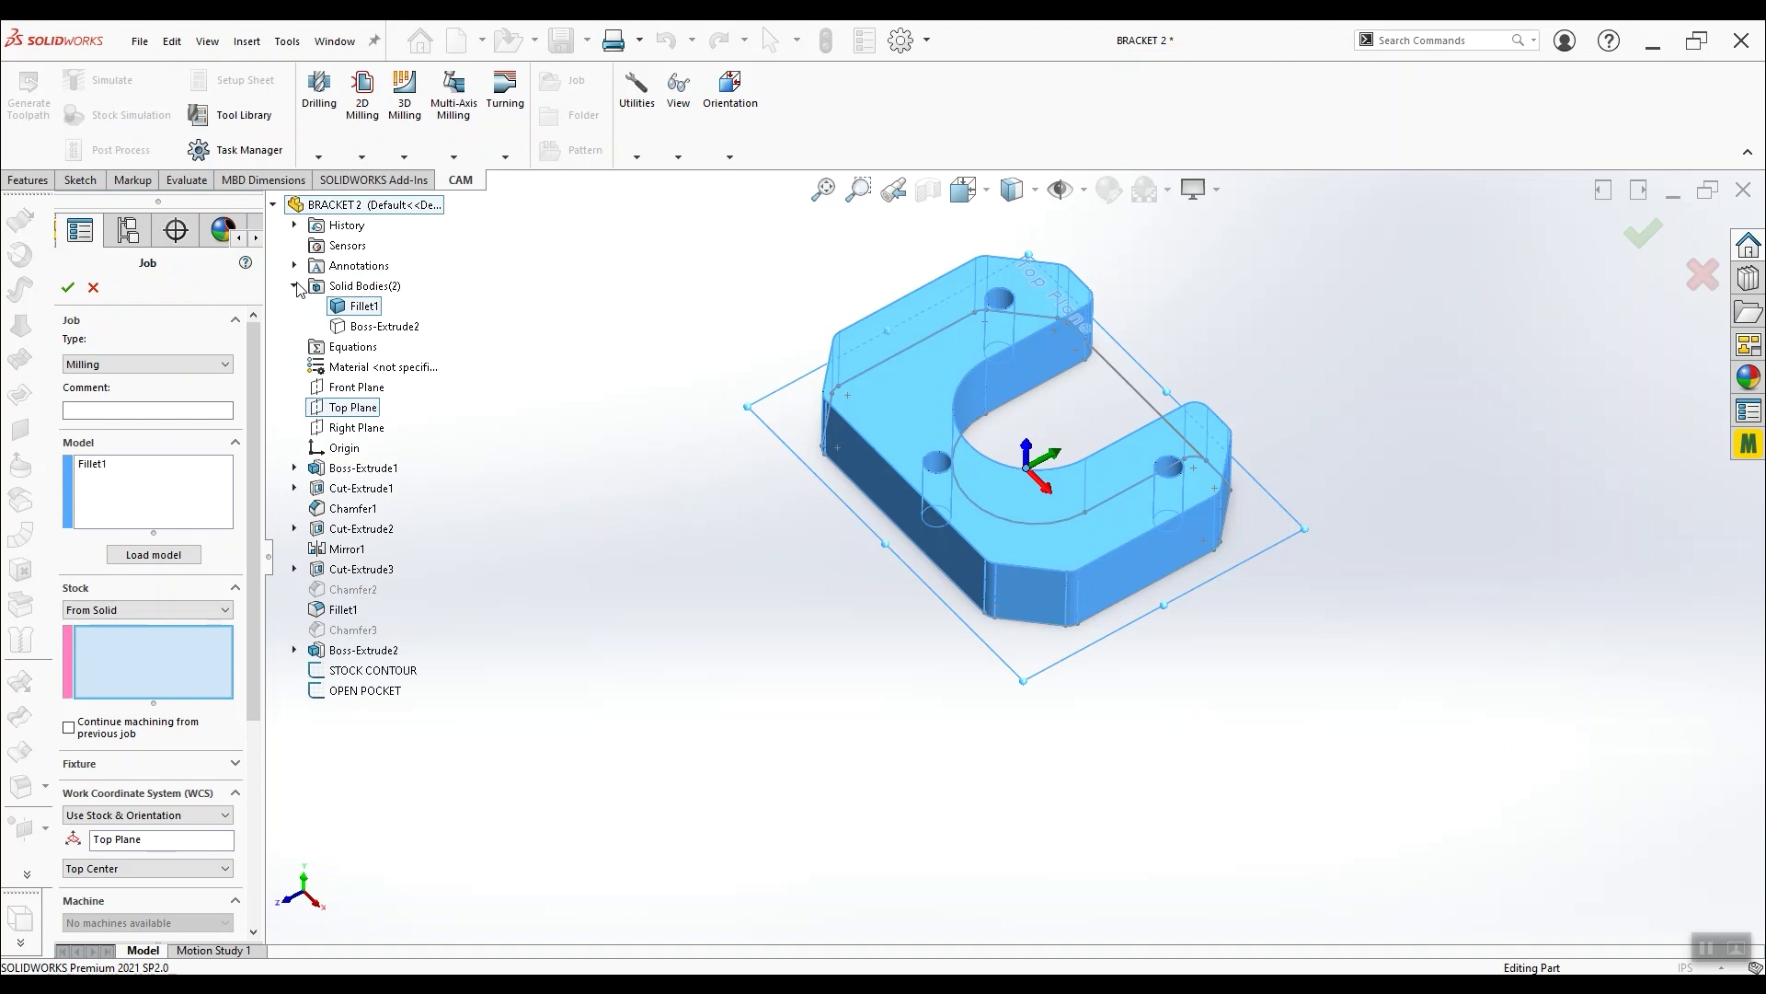
{"action": "left_click", "coordinate": [365, 328]}
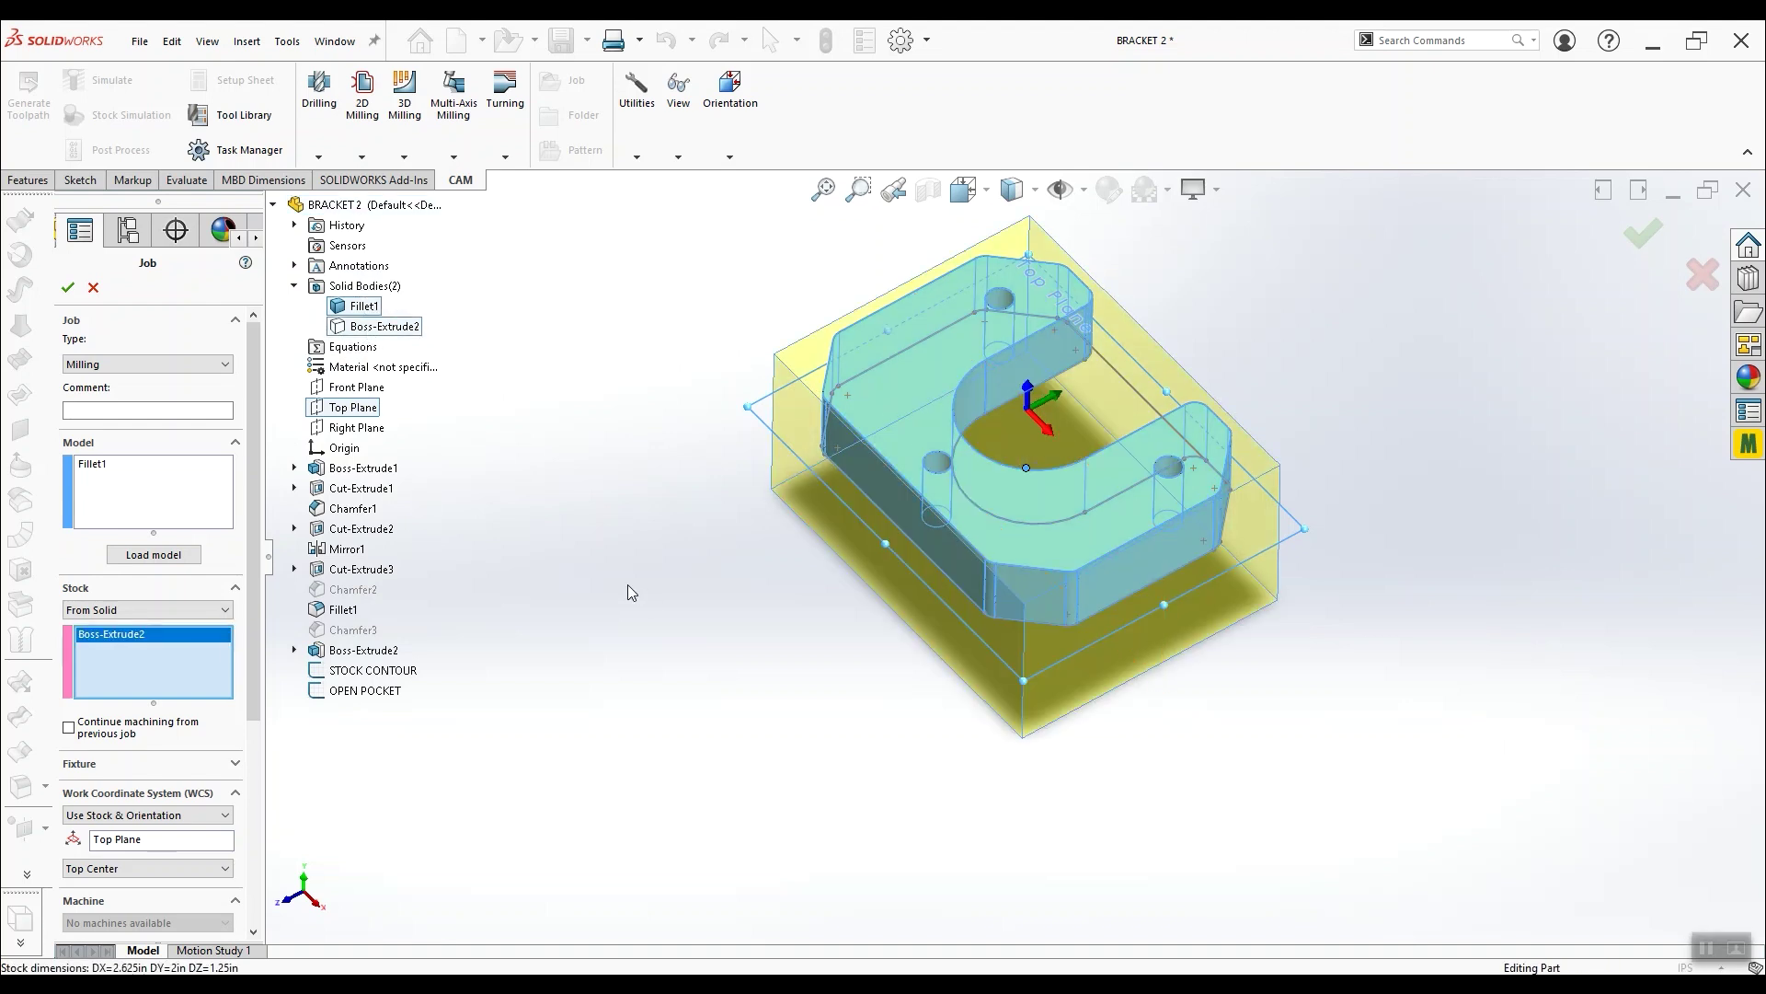
{"action": "scroll", "coordinate": [147, 644], "scroll_direction": "down", "scroll_amount": 3}
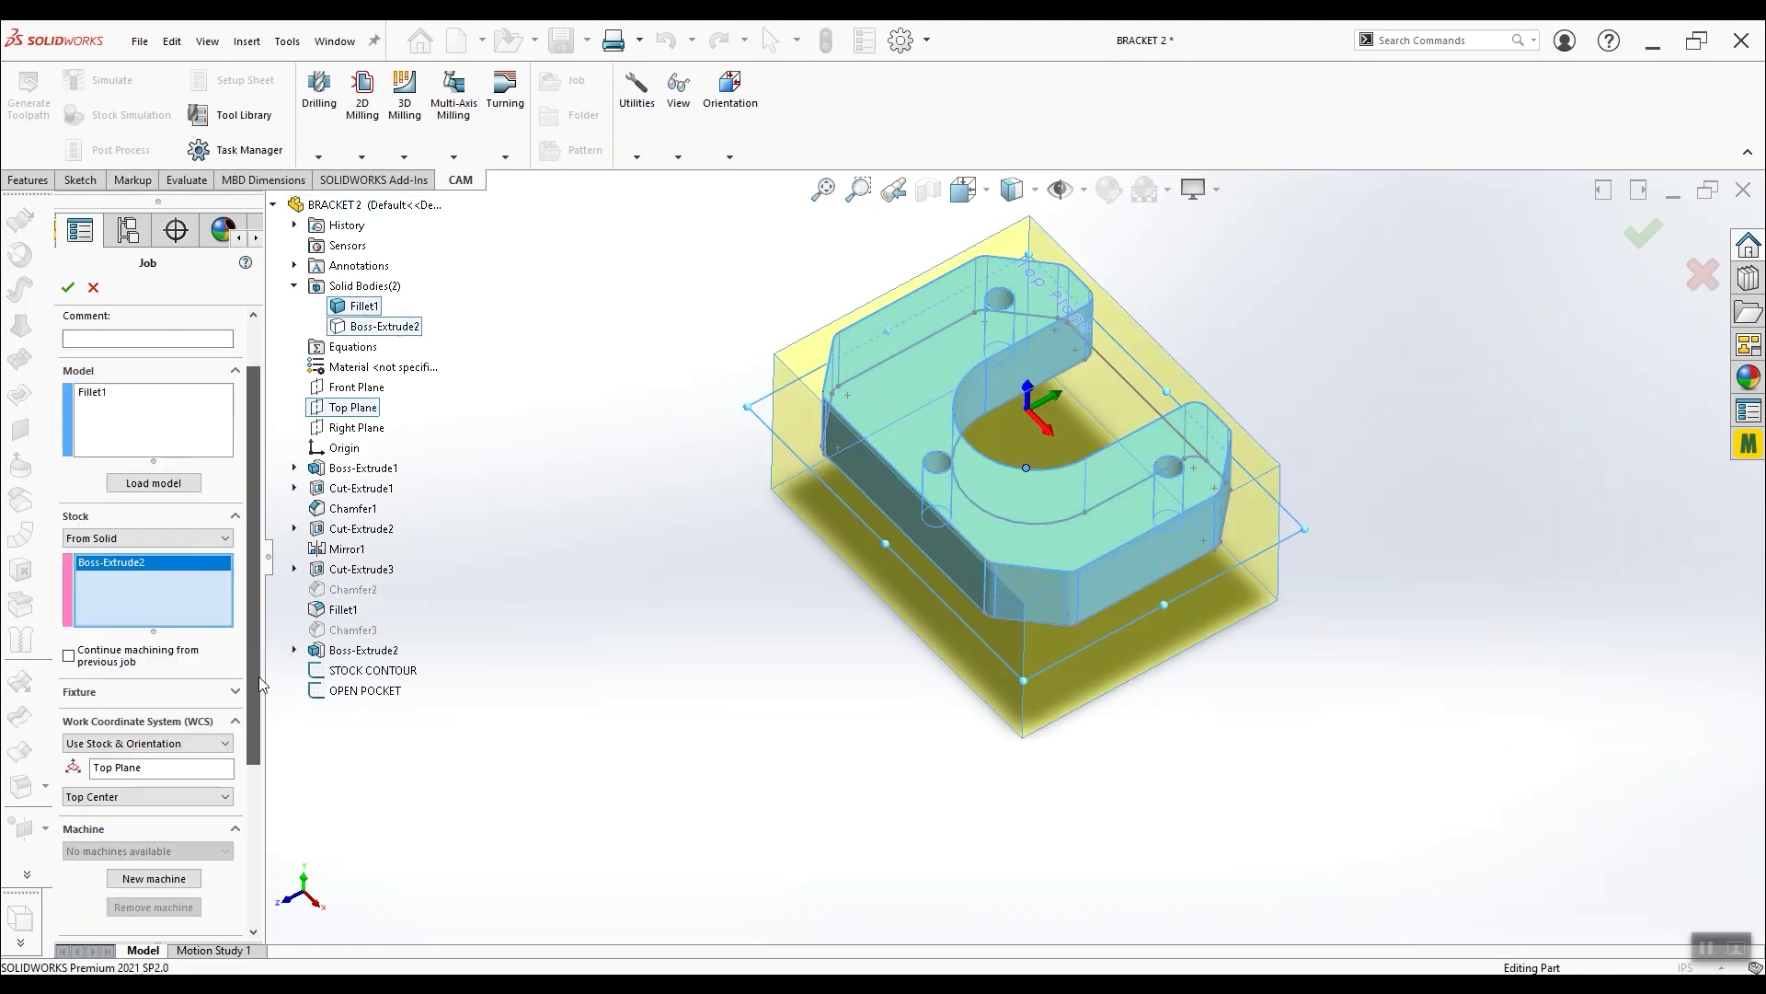
{"action": "left_click", "coordinate": [152, 655]}
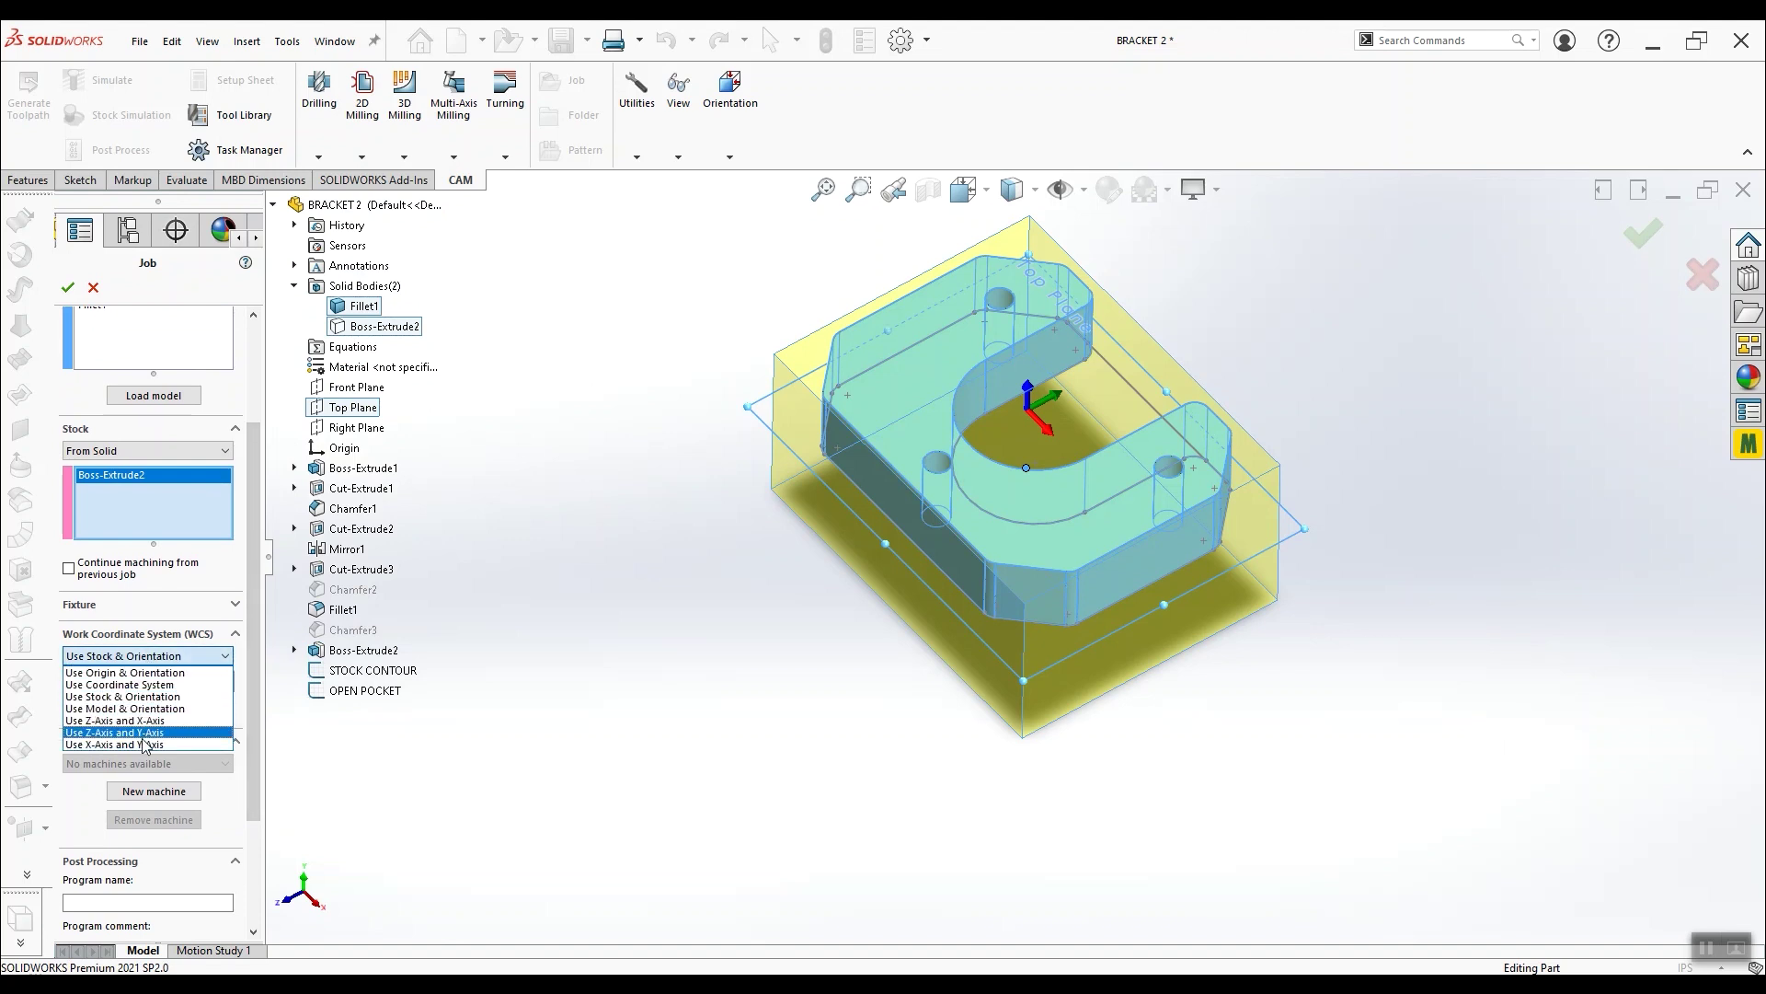
{"action": "left_click", "coordinate": [129, 744]}
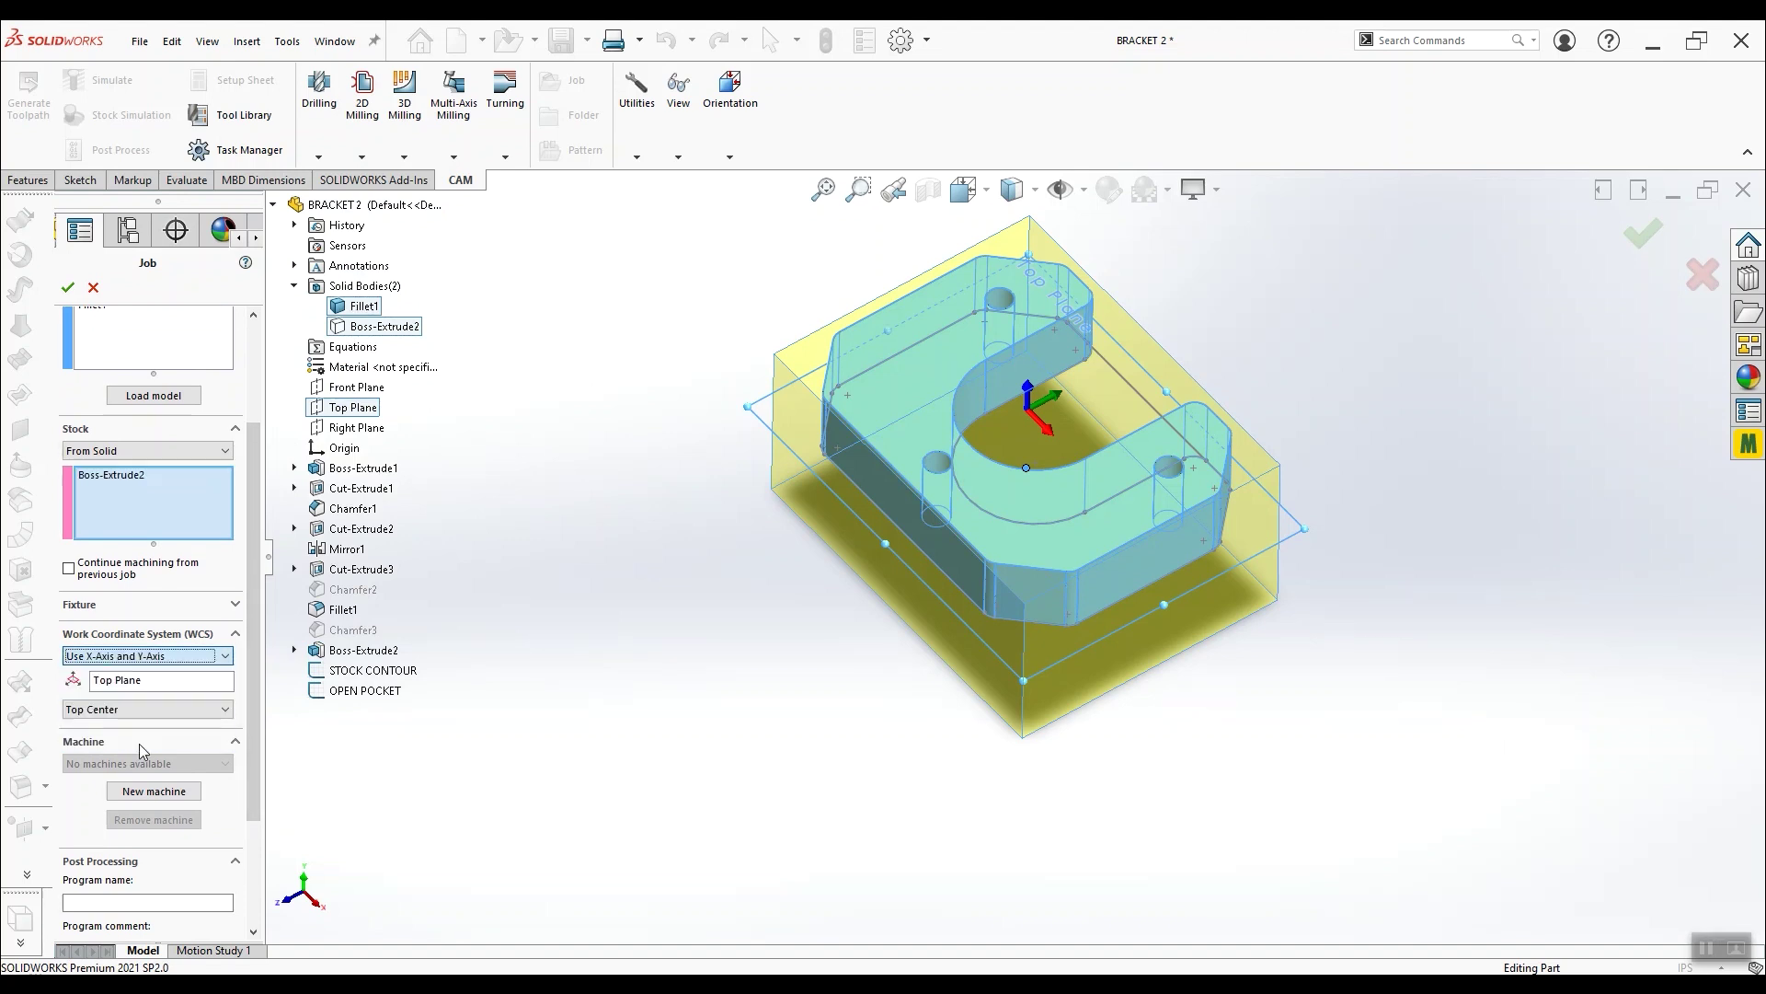
Define the job's X axis with the bracket's short side face and its Y axis with an arm's end face, and accept the job
{"action": "left_click", "coordinate": [1093, 578]}
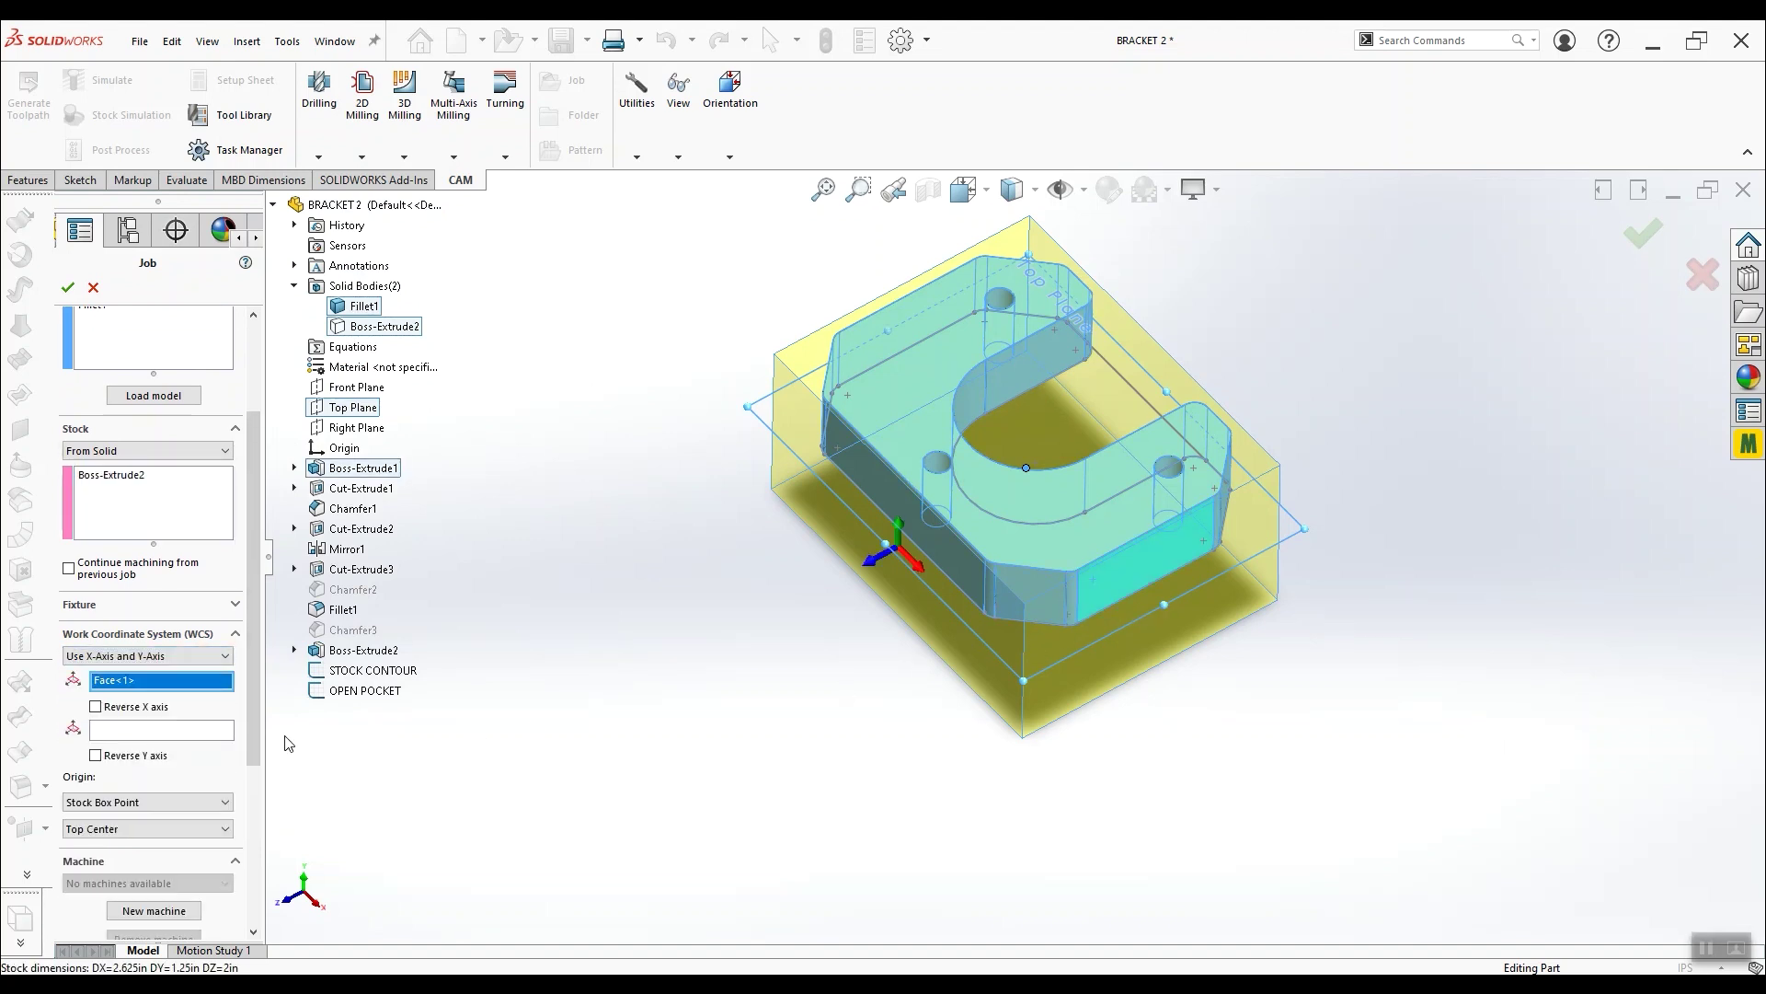
{"action": "left_click", "coordinate": [200, 732]}
{"action": "middle_click_drag", "start_coordinate": [1060, 495], "coordinate": [954, 544]}
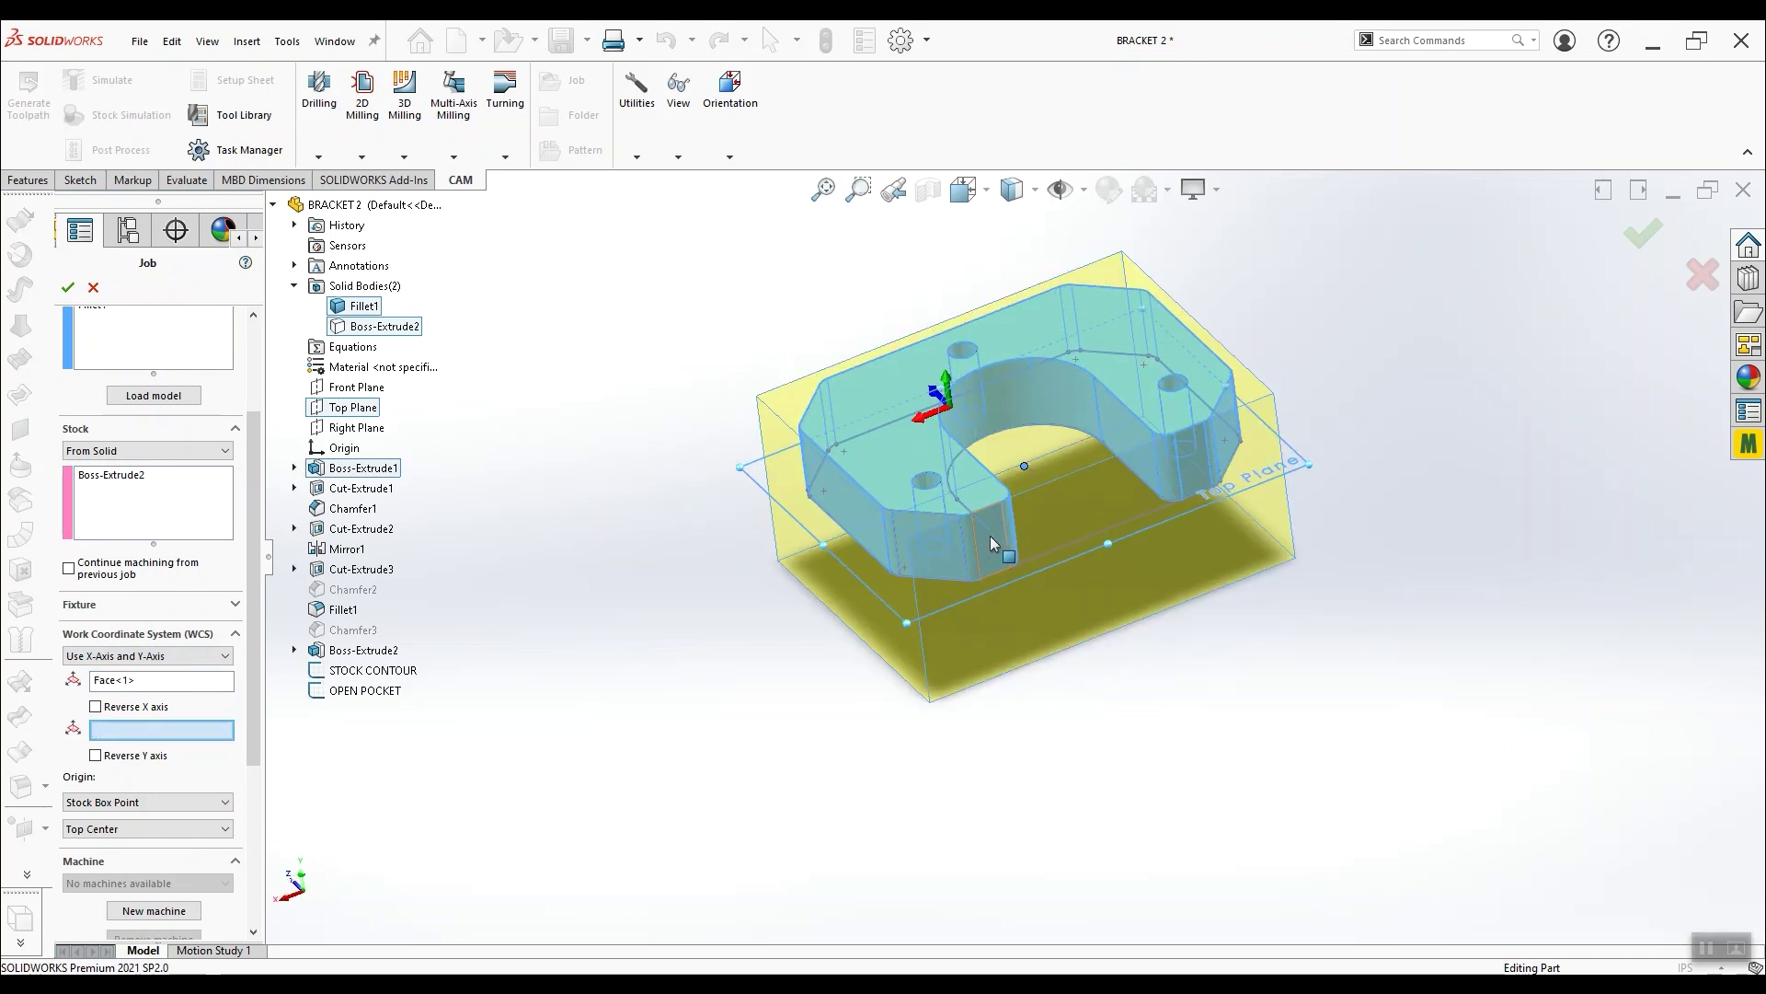
{"action": "left_click", "coordinate": [990, 536]}
{"action": "left_click", "coordinate": [990, 532]}
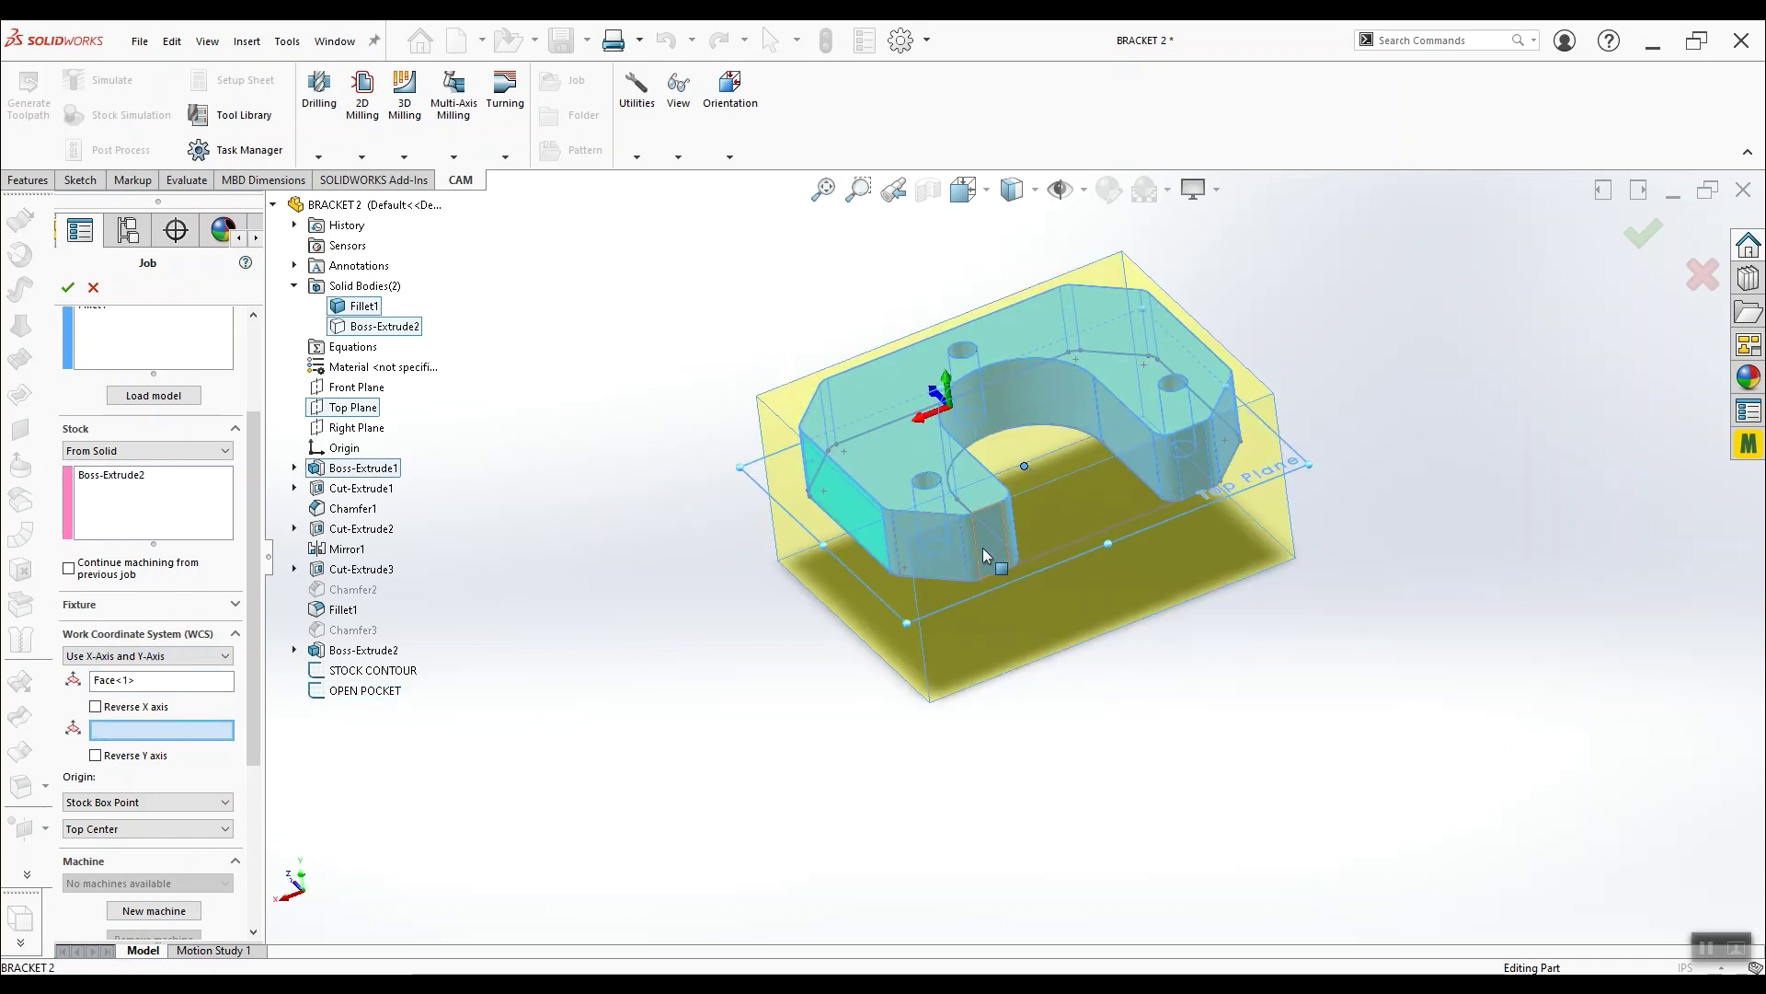
{"action": "left_click", "coordinate": [982, 549]}
{"action": "middle_click_drag", "start_coordinate": [974, 534], "coordinate": [1269, 625]}
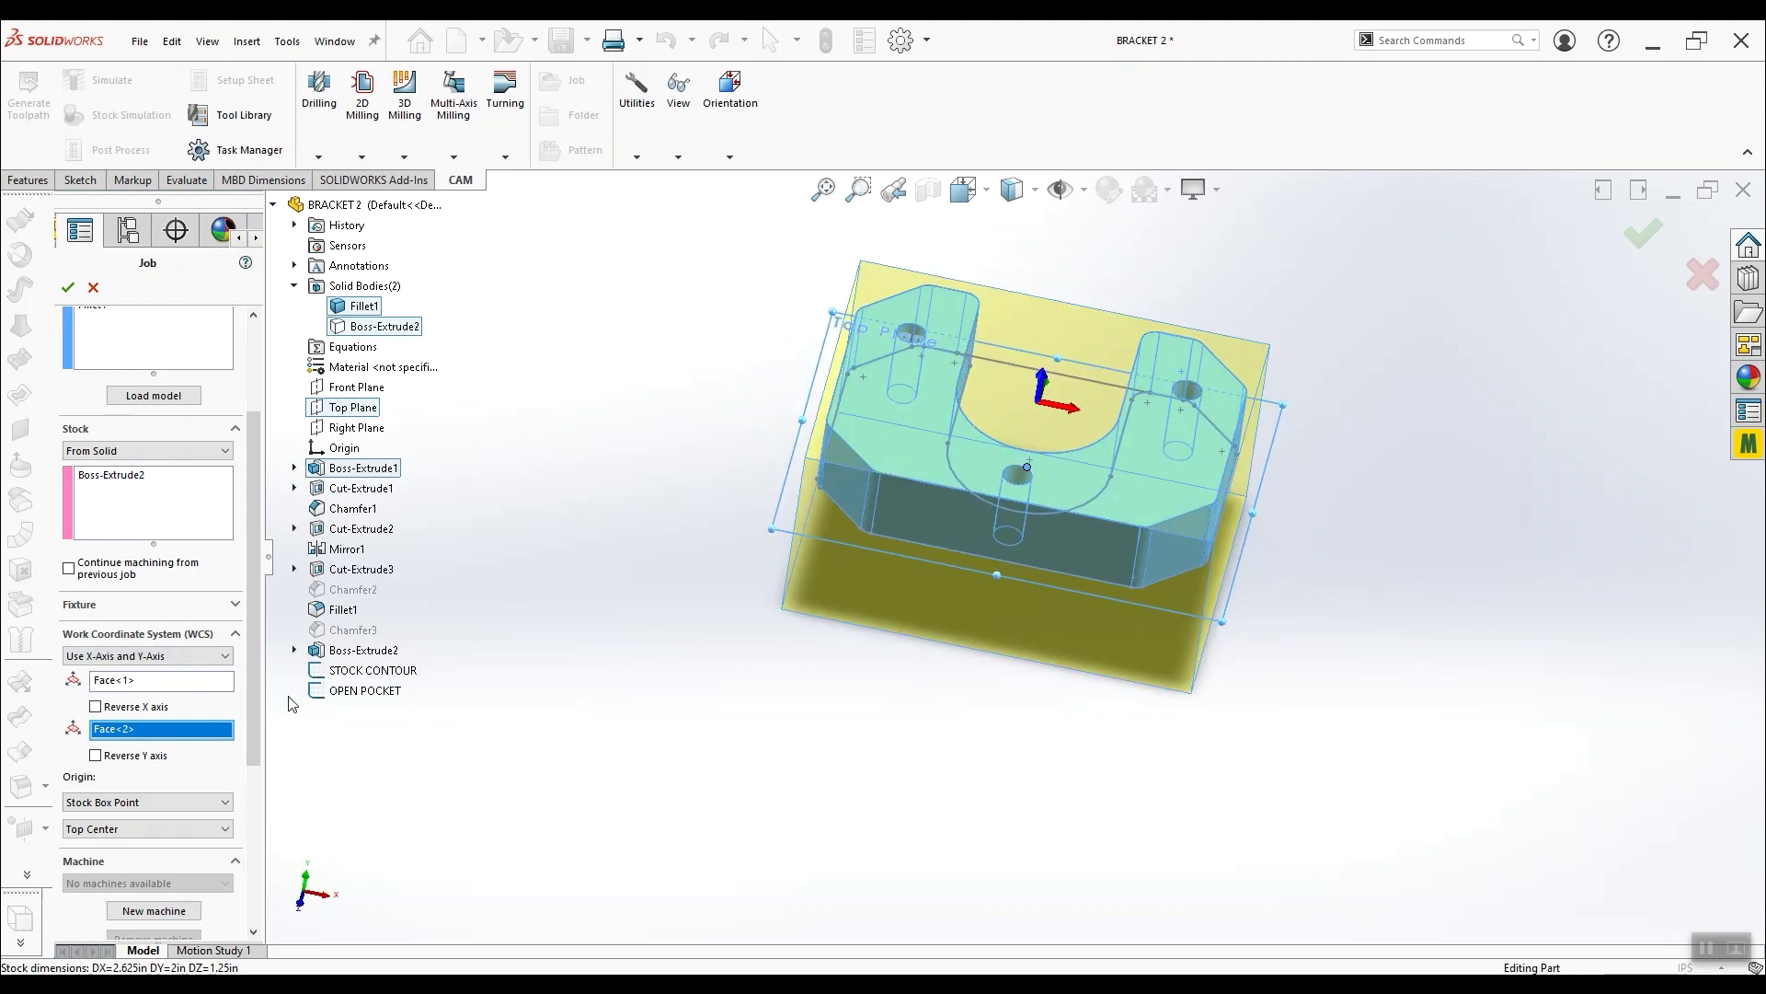
{"action": "scroll", "coordinate": [218, 752], "scroll_direction": "down", "scroll_amount": 2}
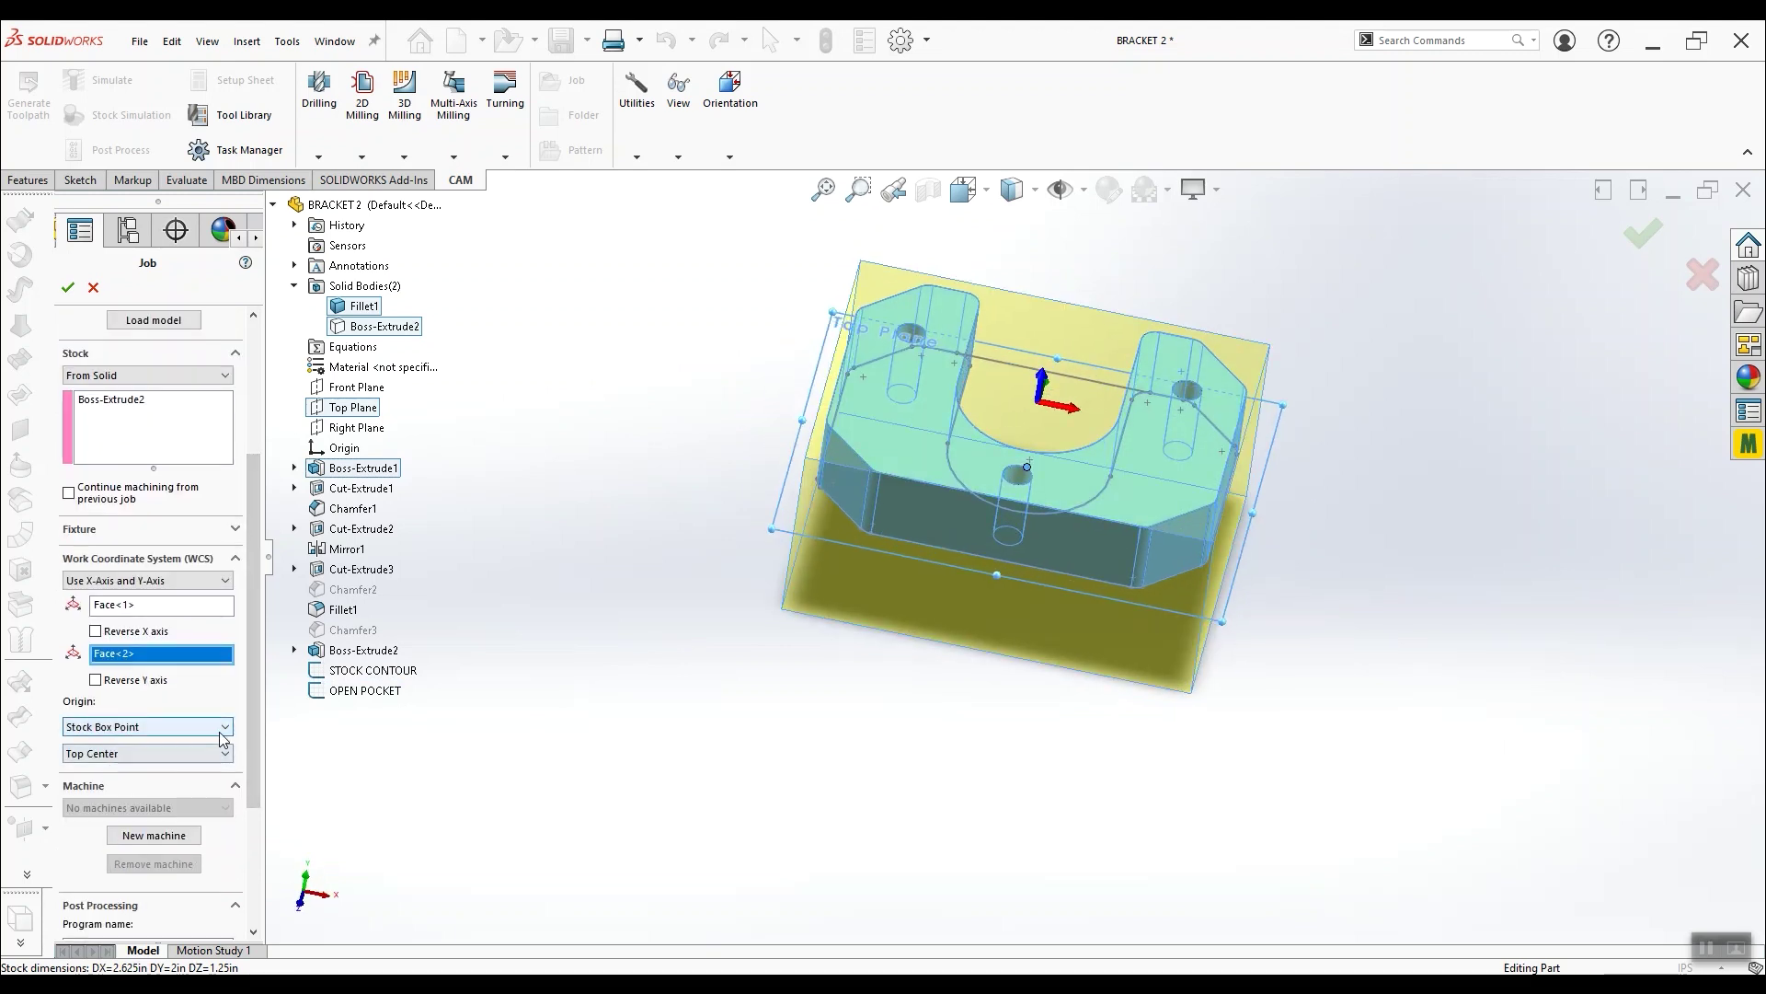
{"action": "left_click_drag", "start_coordinate": [252, 719], "coordinate": [251, 760]}
{"action": "scroll", "coordinate": [251, 760], "scroll_direction": "up", "scroll_amount": 3}
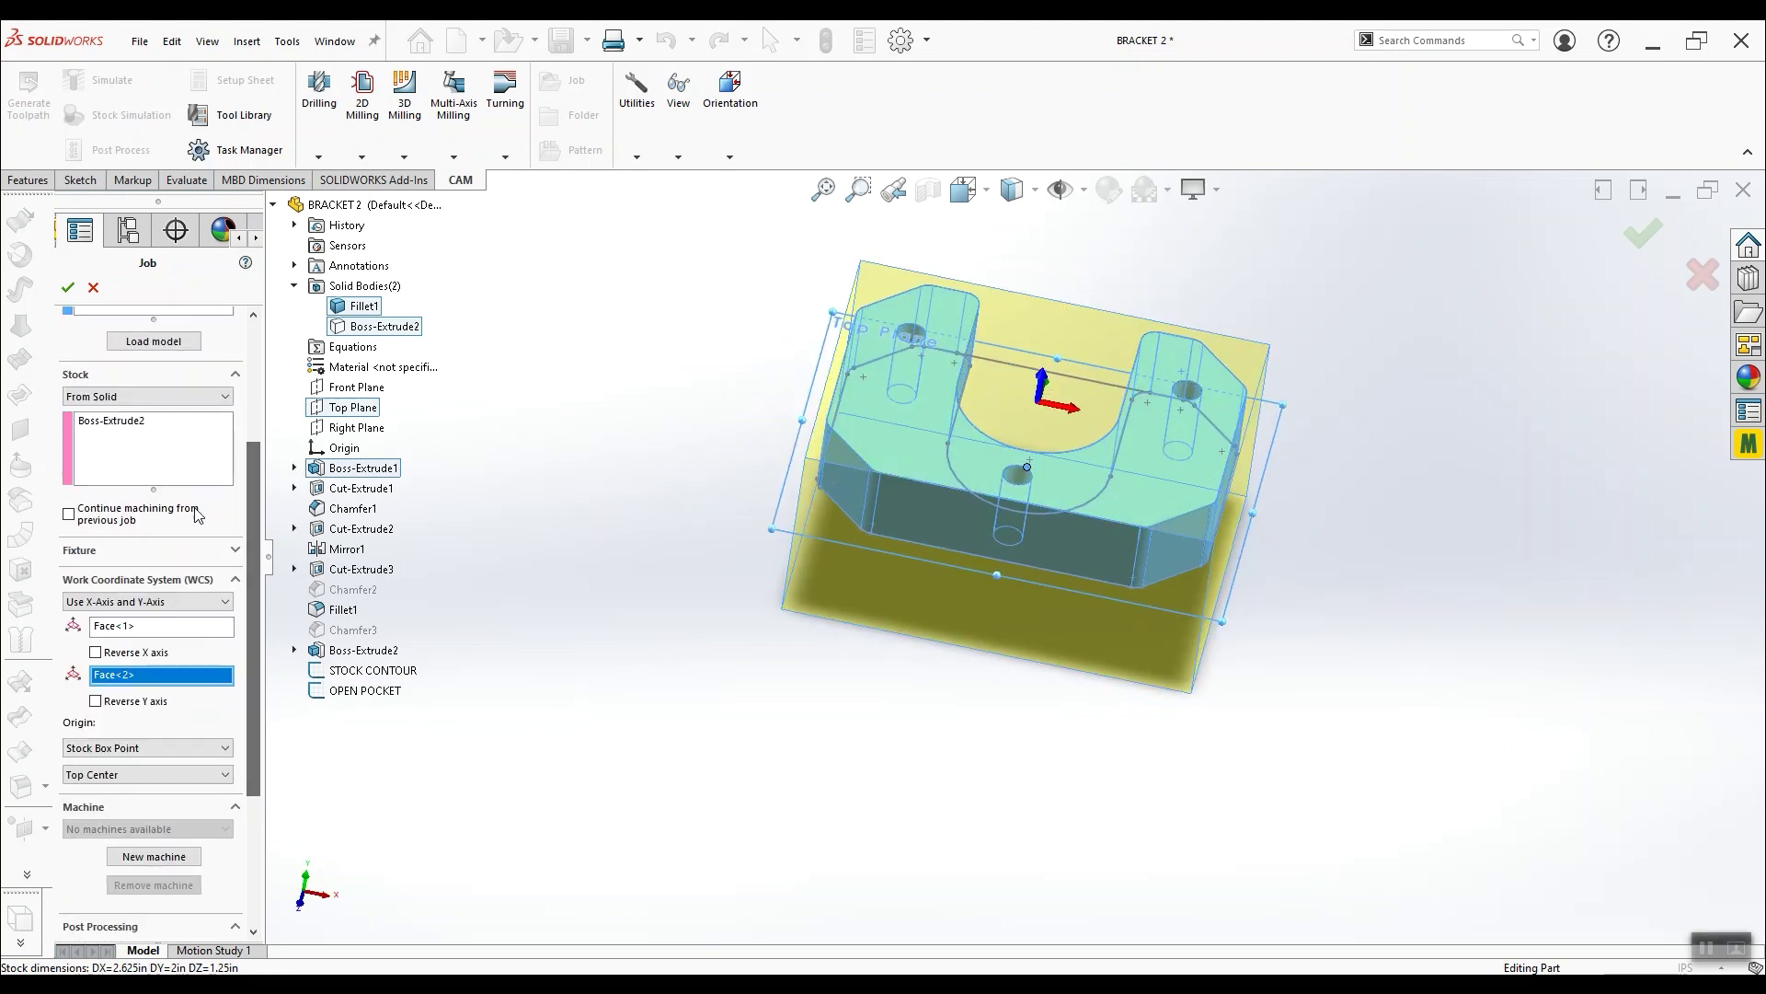
{"action": "left_click", "coordinate": [68, 288]}
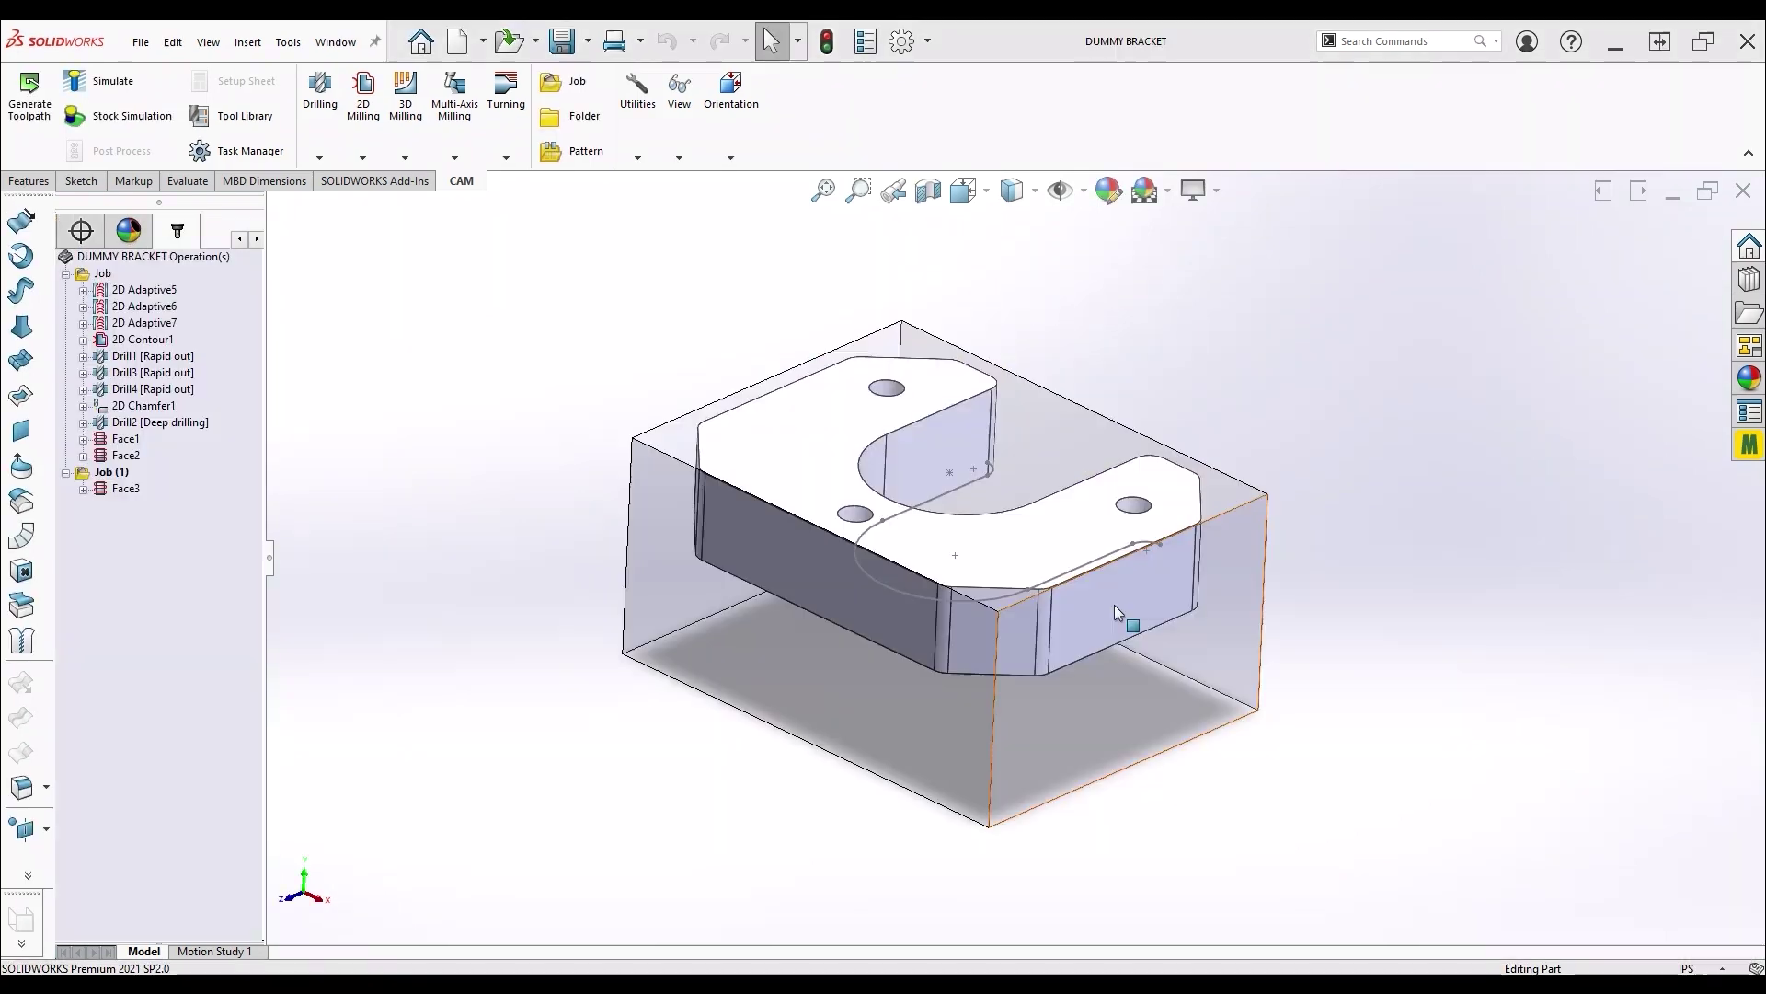
Select the dummy bracket's first job and inspect its stock and coordinate system from the underside
{"action": "left_click", "coordinate": [102, 273]}
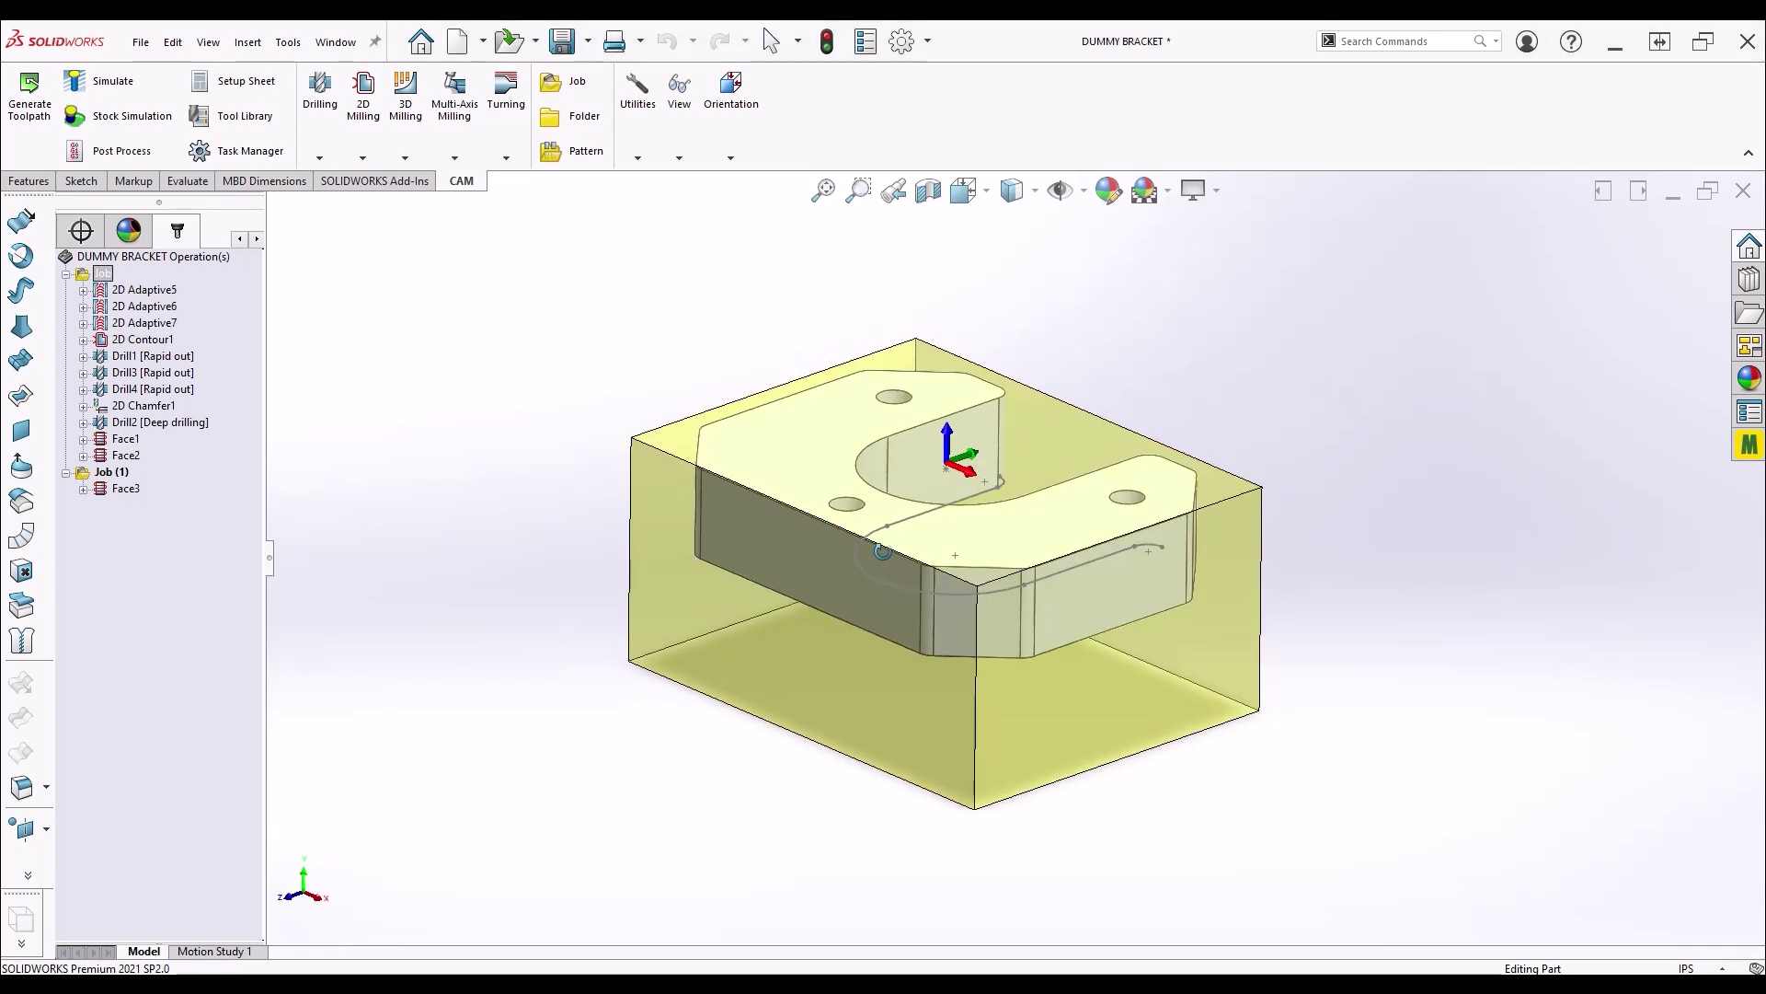
{"action": "middle_click_drag", "start_coordinate": [886, 452], "coordinate": [460, 497]}
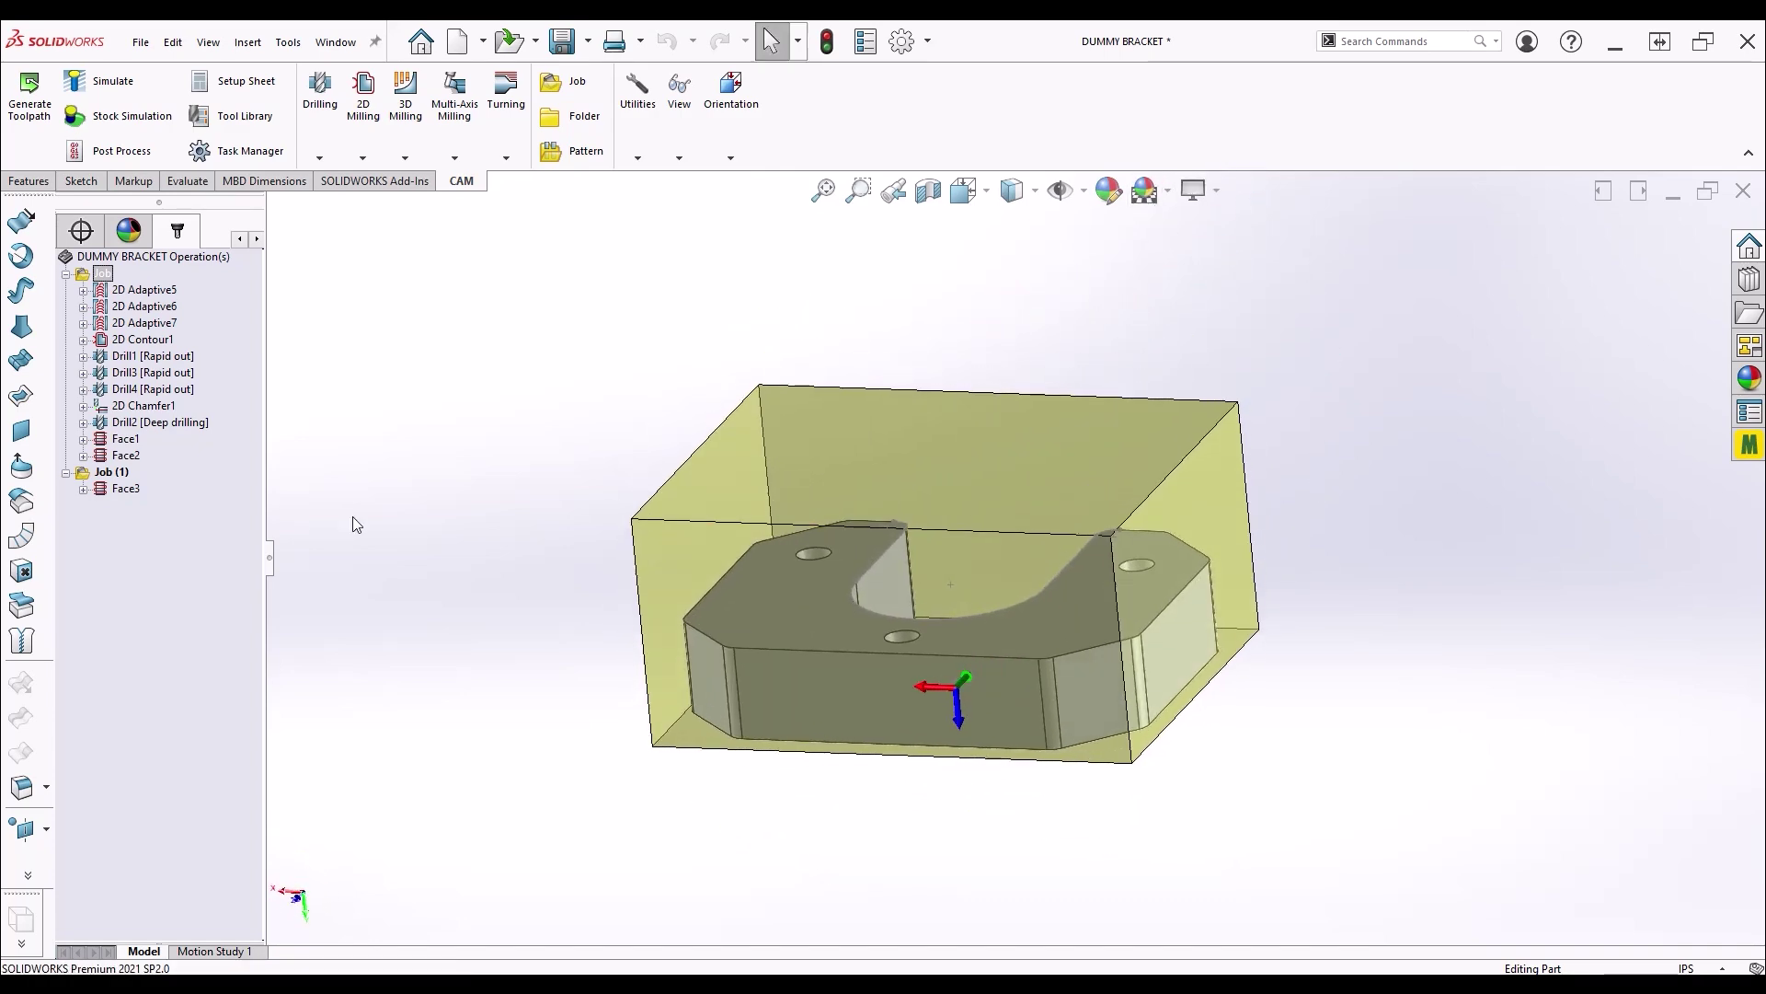
Select the dummy bracket's second job, Job (1), and inspect its stock and coordinate system from the underside
{"action": "left_click", "coordinate": [112, 472]}
{"action": "middle_click_drag", "start_coordinate": [793, 725], "coordinate": [781, 761]}
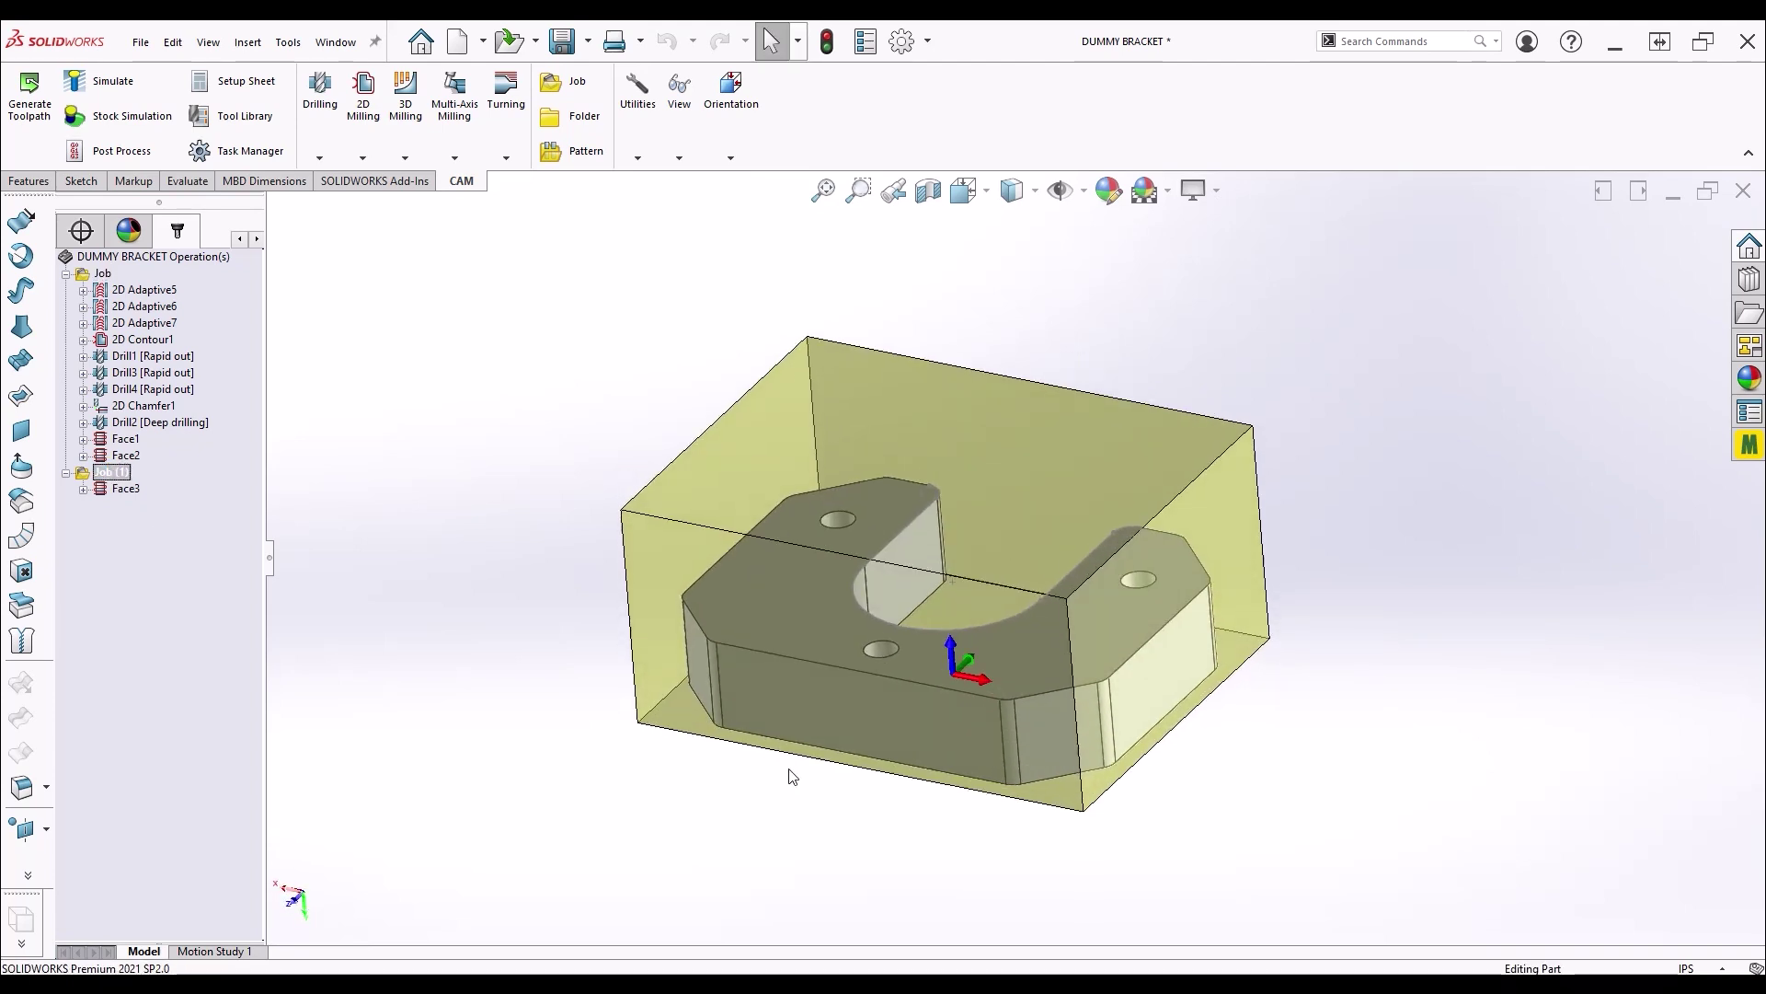
{"action": "key", "text": "ctrl+6"}
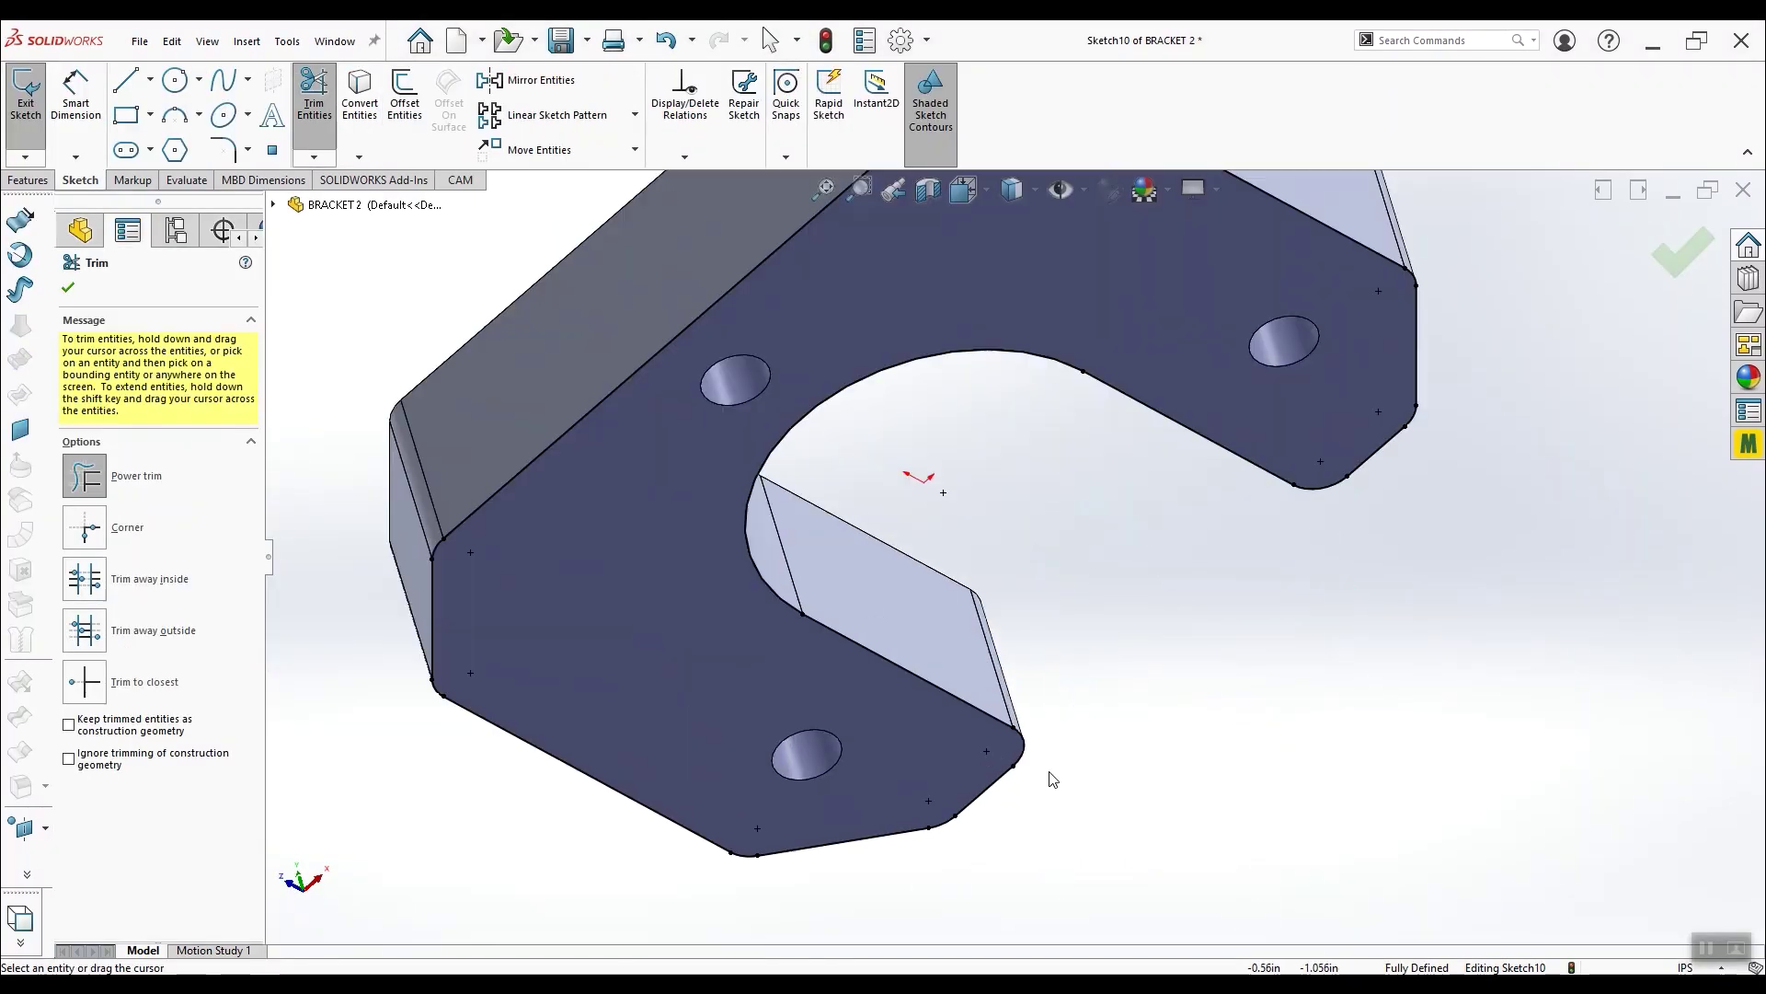
Sketch the open pocket contour on BRACKET 2's underside face by converting the U-shaped opening's edges, and exit the sketch
{"action": "key", "text": "ctrl+z"}
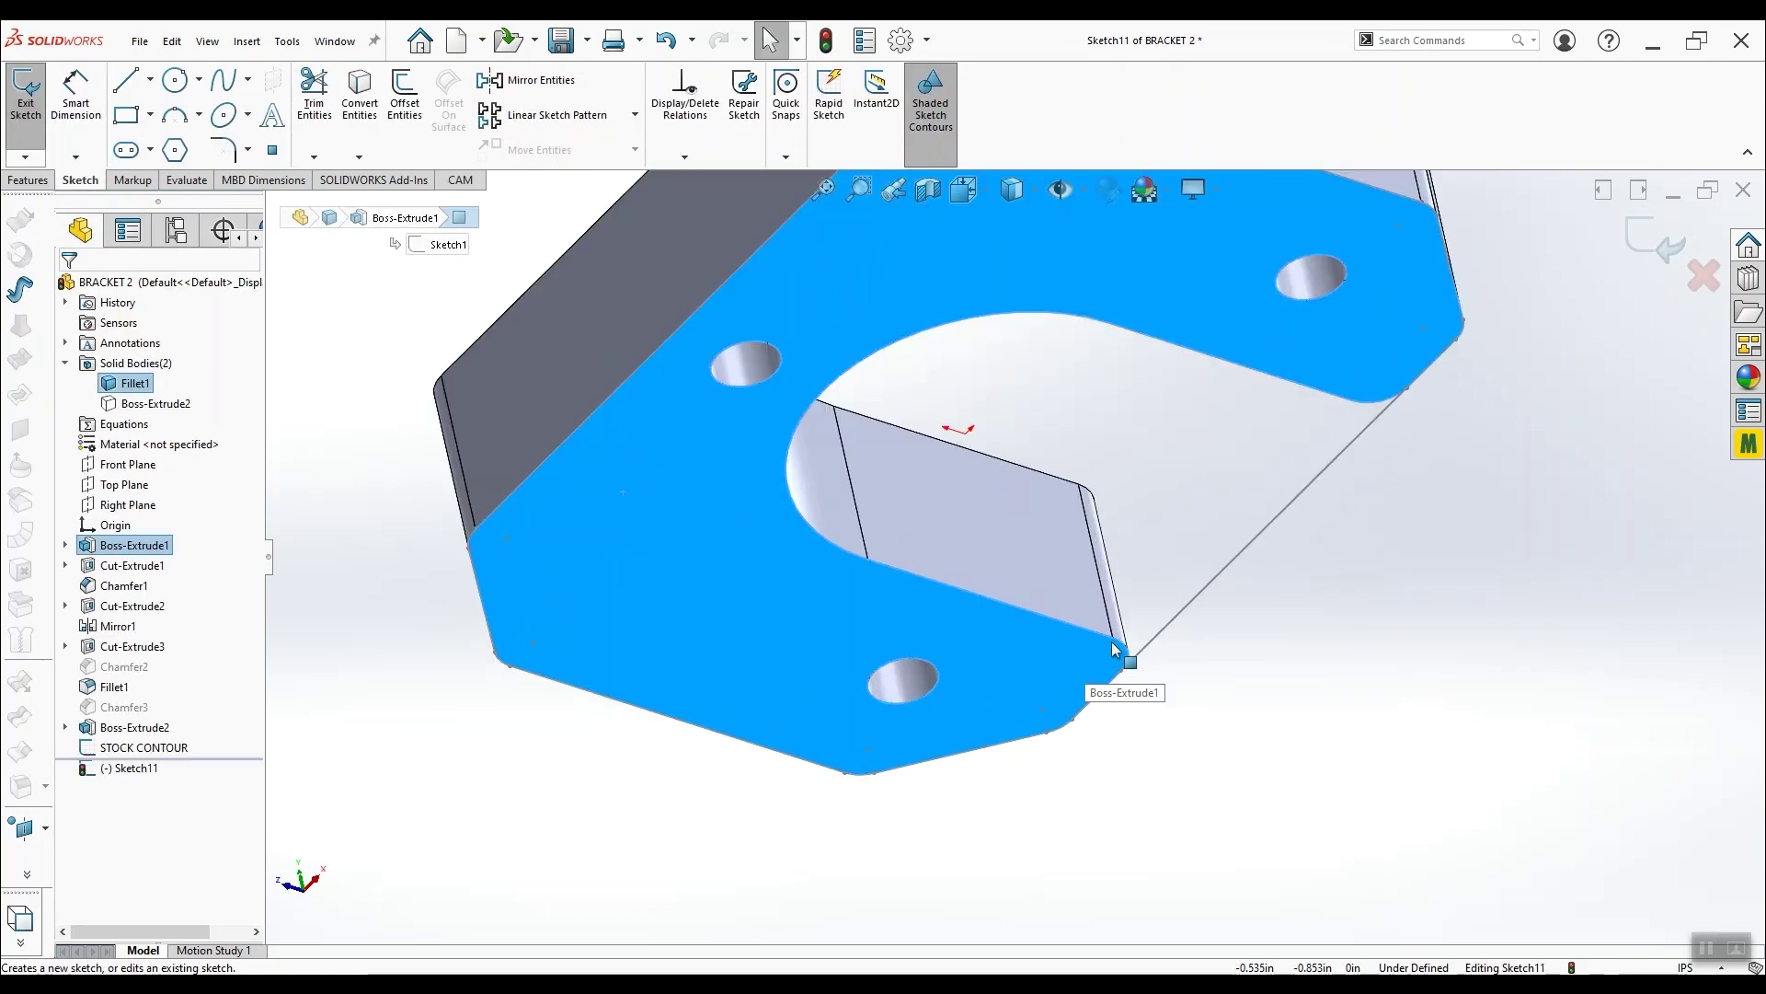
{"action": "left_click", "coordinate": [1058, 621]}
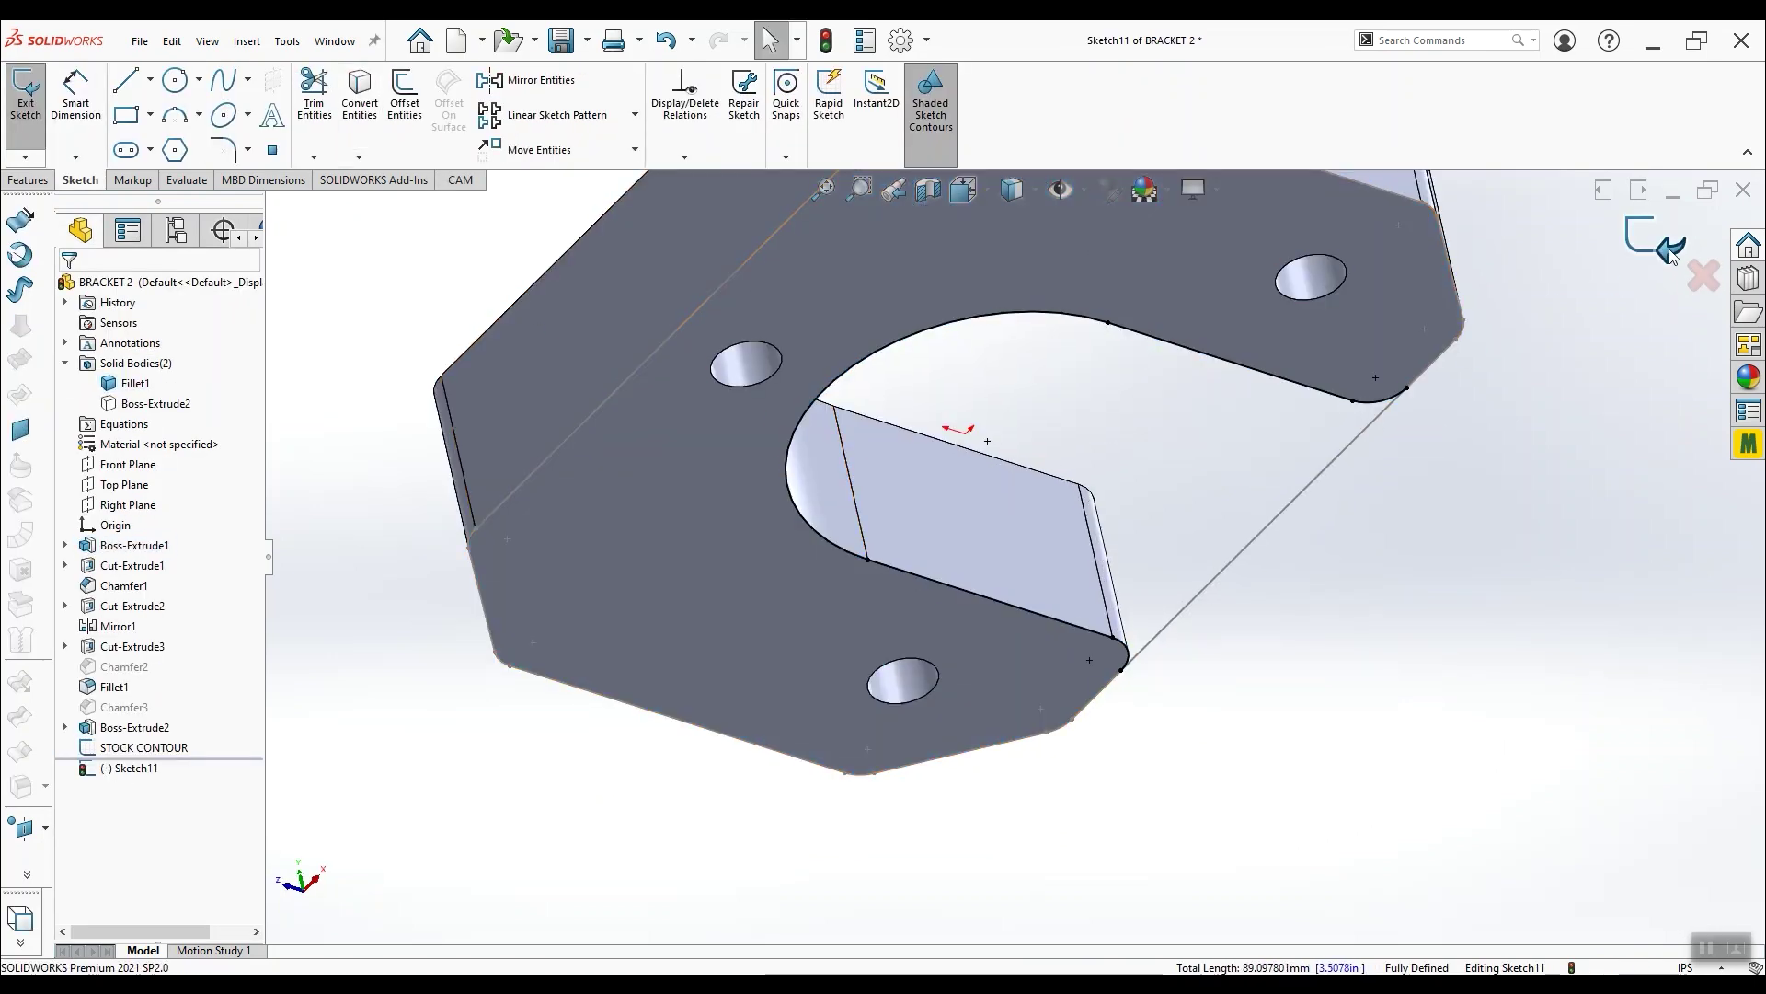
{"action": "left_click", "coordinate": [1656, 241]}
Start a 2D Adaptive Clearing operation with tool #28, the Ø3/8" flat (3/8 3FLT), and set its plunge feedrate to 20 in/min
{"action": "left_click", "coordinate": [361, 158]}
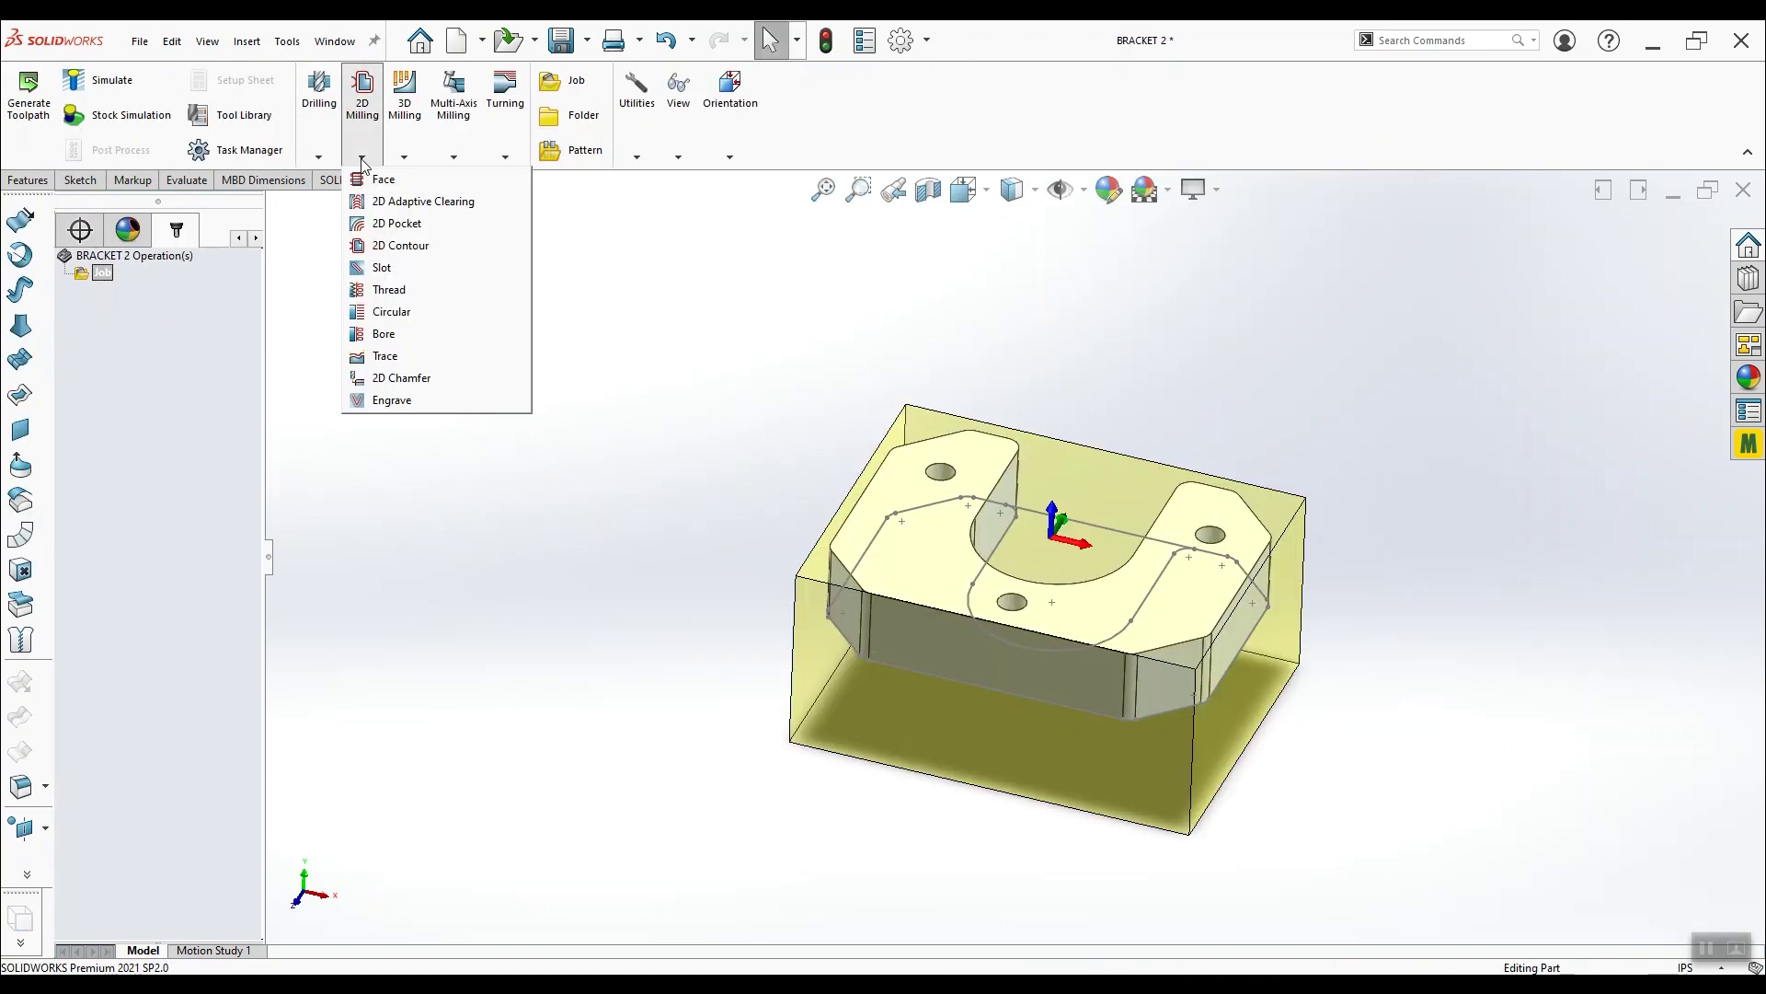
{"action": "left_click", "coordinate": [391, 200]}
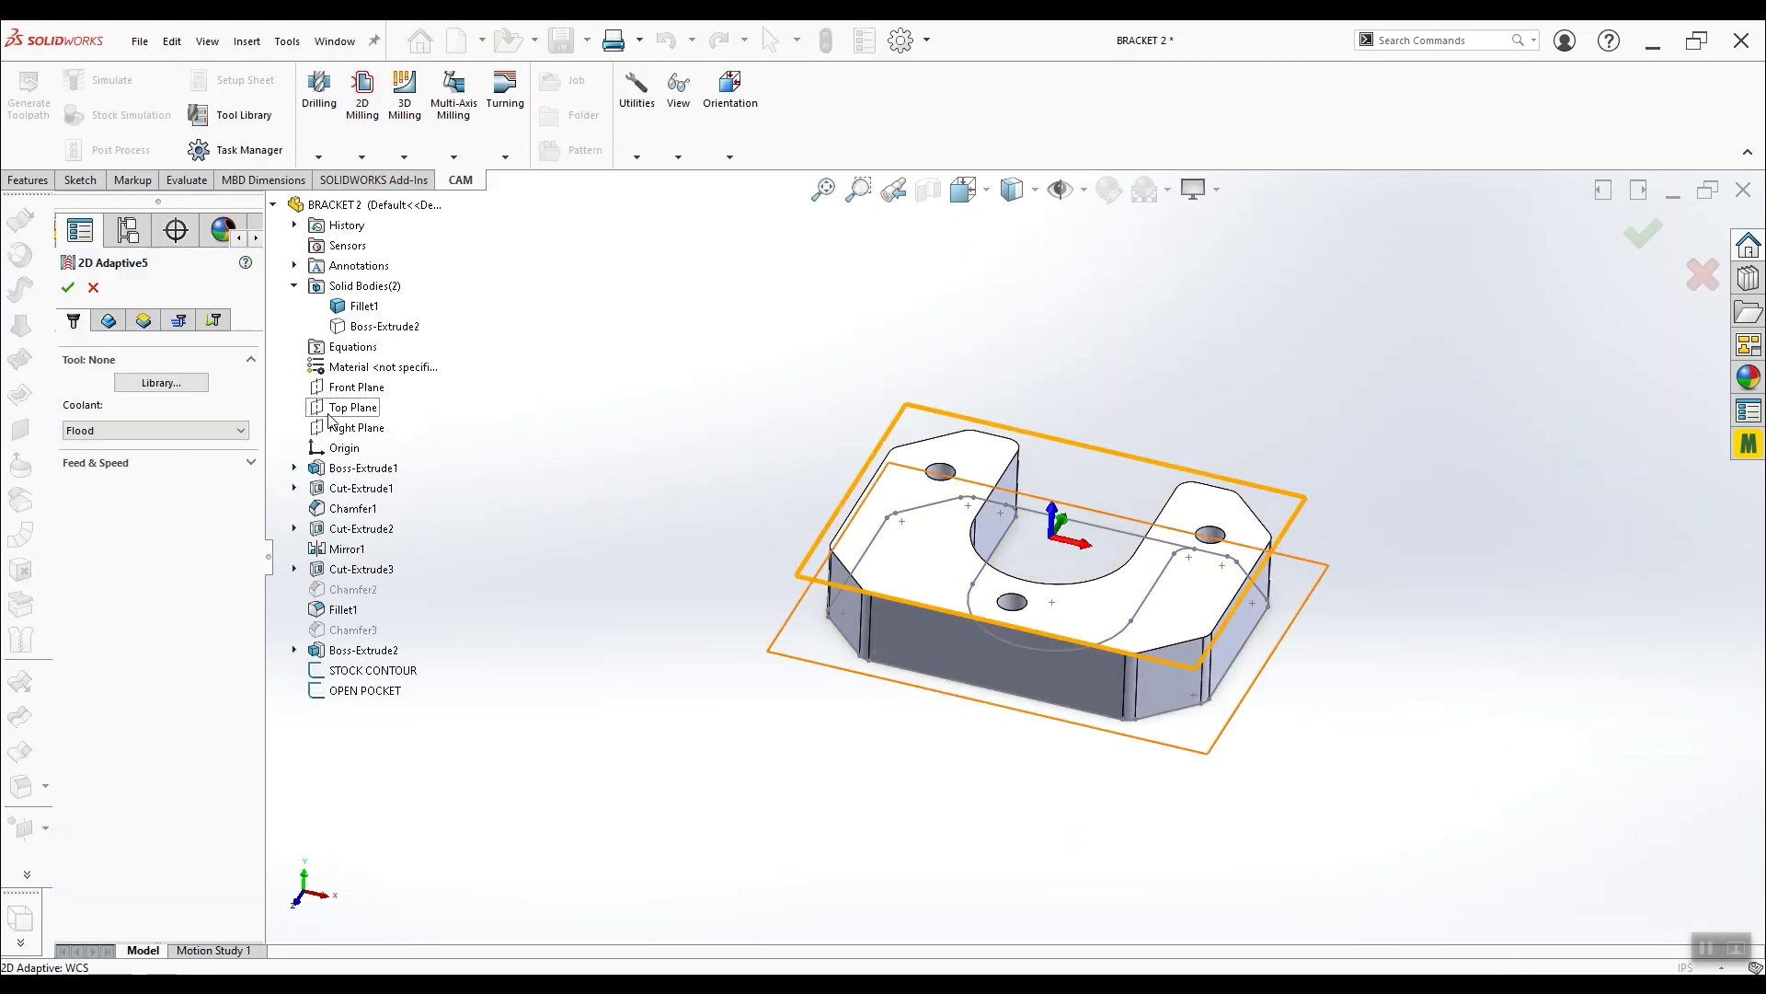
{"action": "left_click", "coordinate": [180, 387]}
{"action": "left_click", "coordinate": [1010, 282]}
{"action": "scroll", "coordinate": [1144, 506], "scroll_direction": "down", "scroll_amount": 1}
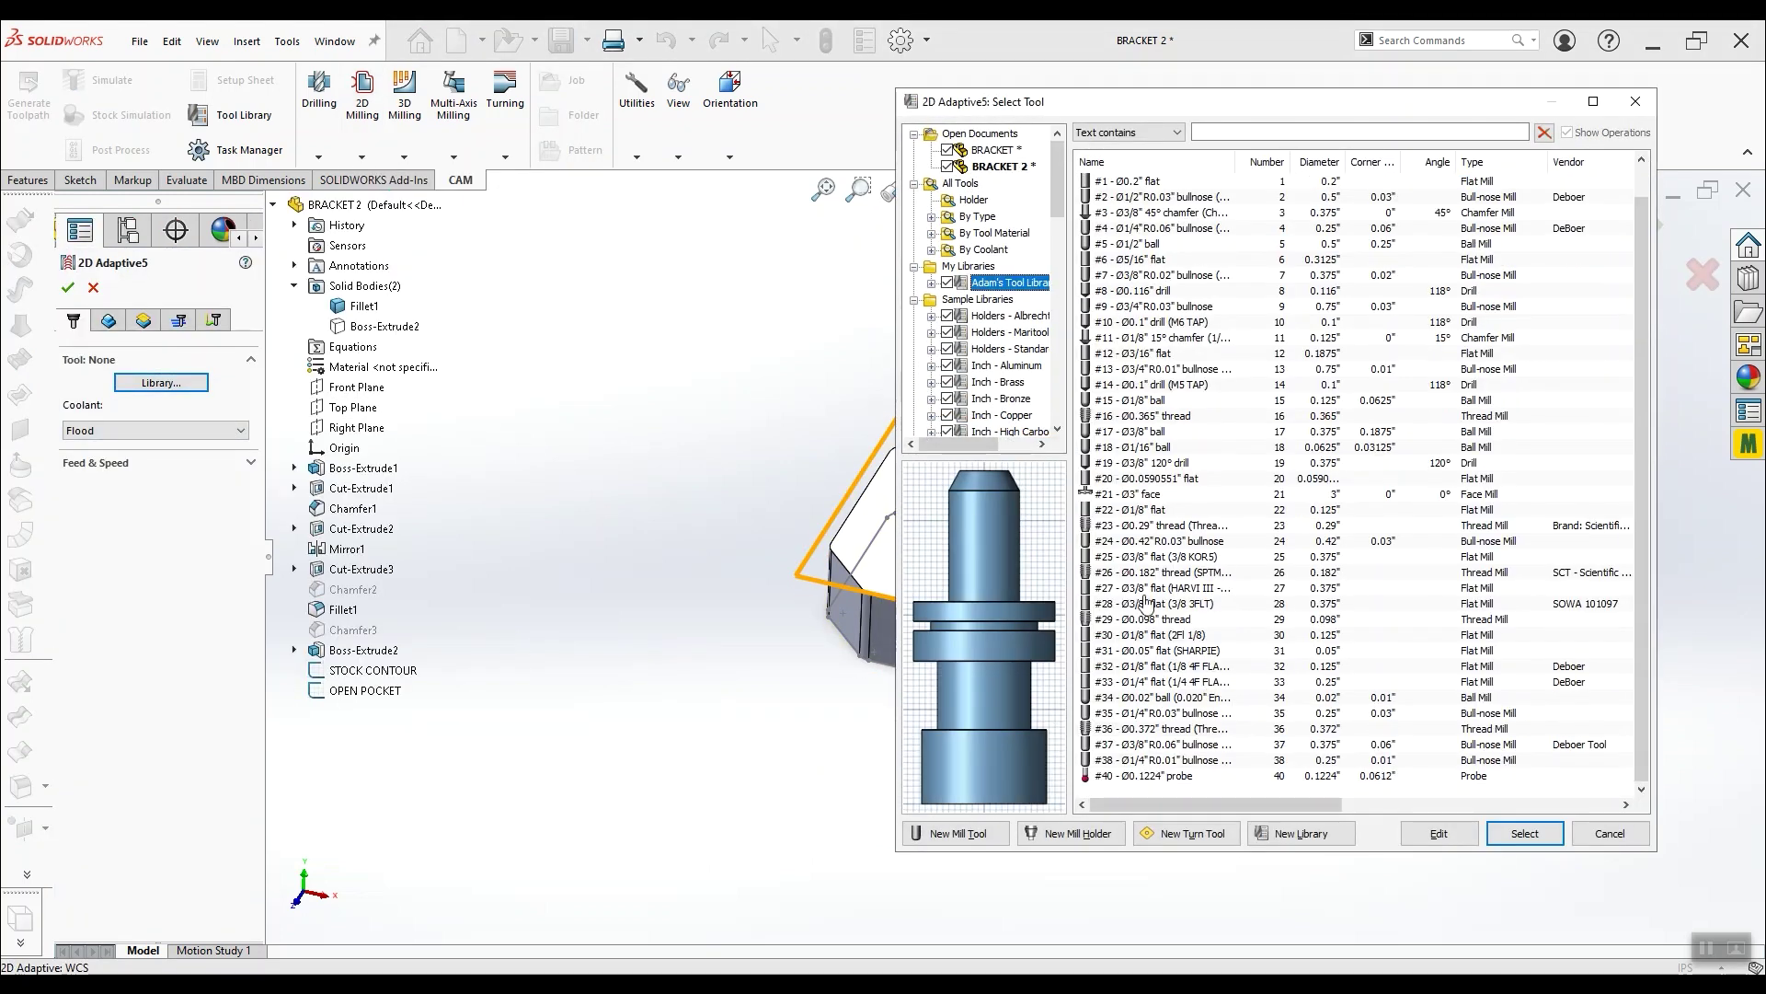
{"action": "left_click", "coordinate": [1146, 604]}
{"action": "left_click", "coordinate": [1513, 832]}
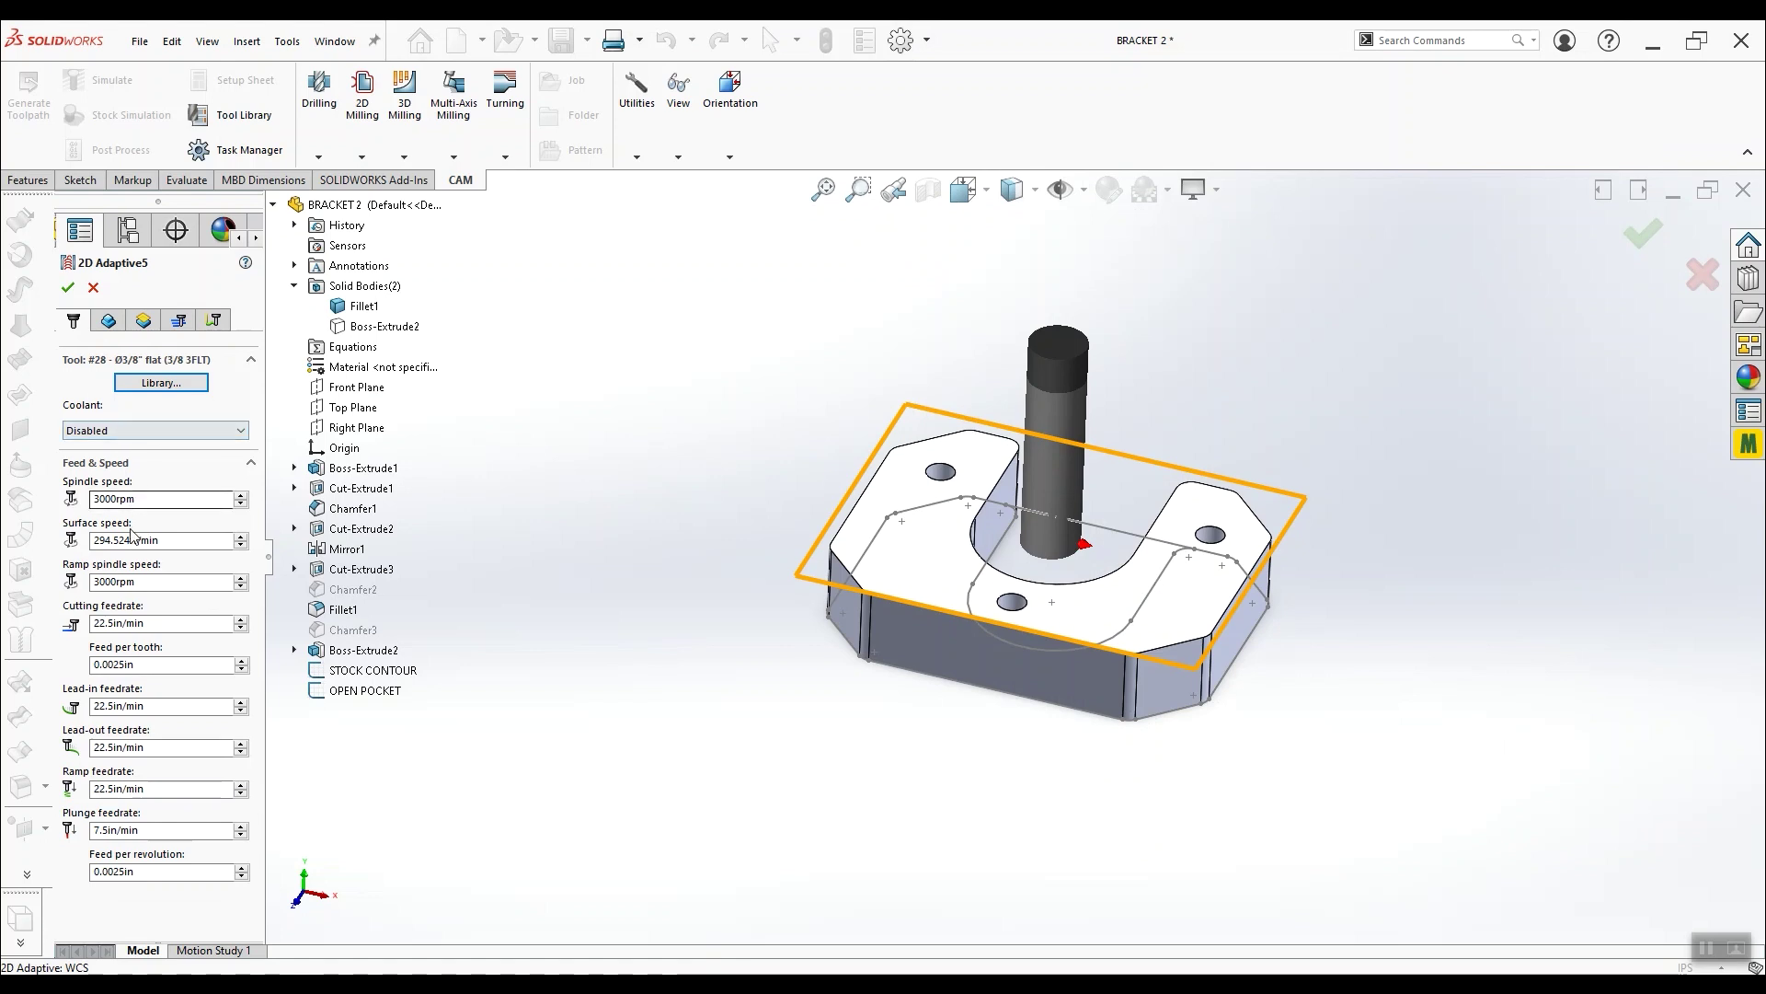
{"action": "left_click", "coordinate": [165, 830]}
{"action": "type", "text": "20"}
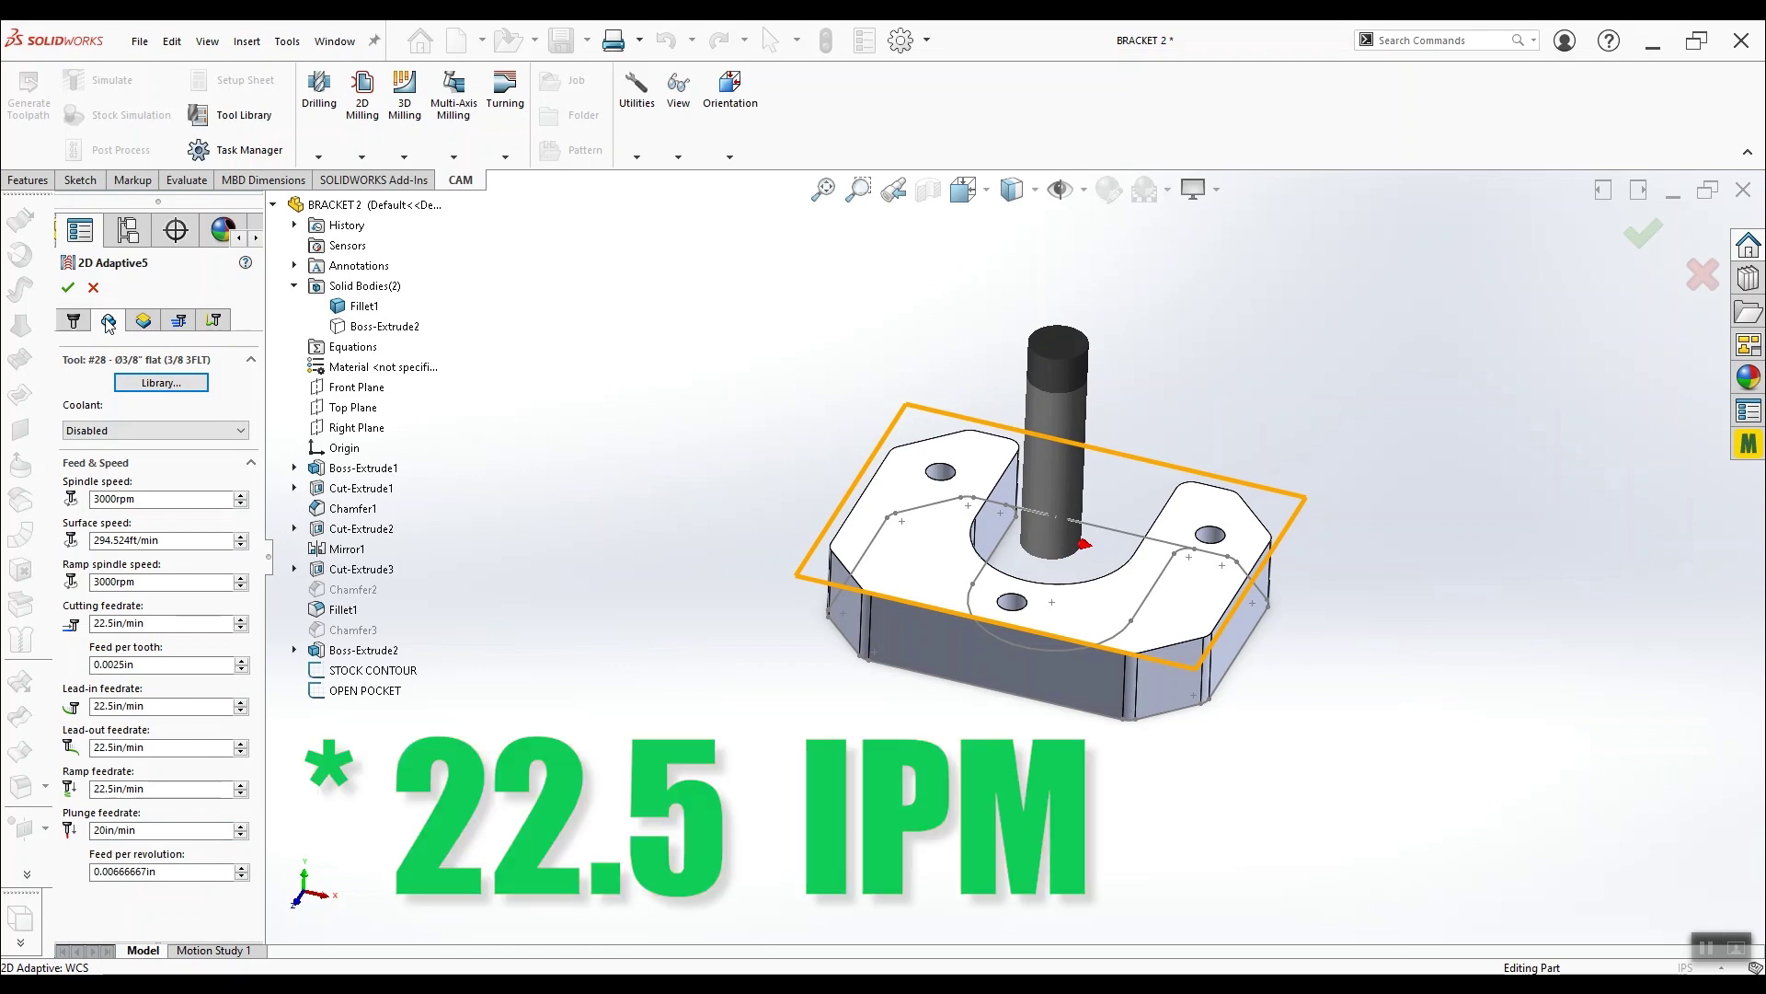
Assign the STOCK CONTOUR sketch as the operation's model geometry, turn off Machine cavities, and review the contour without choosing stock contours
{"action": "left_click", "coordinate": [108, 322]}
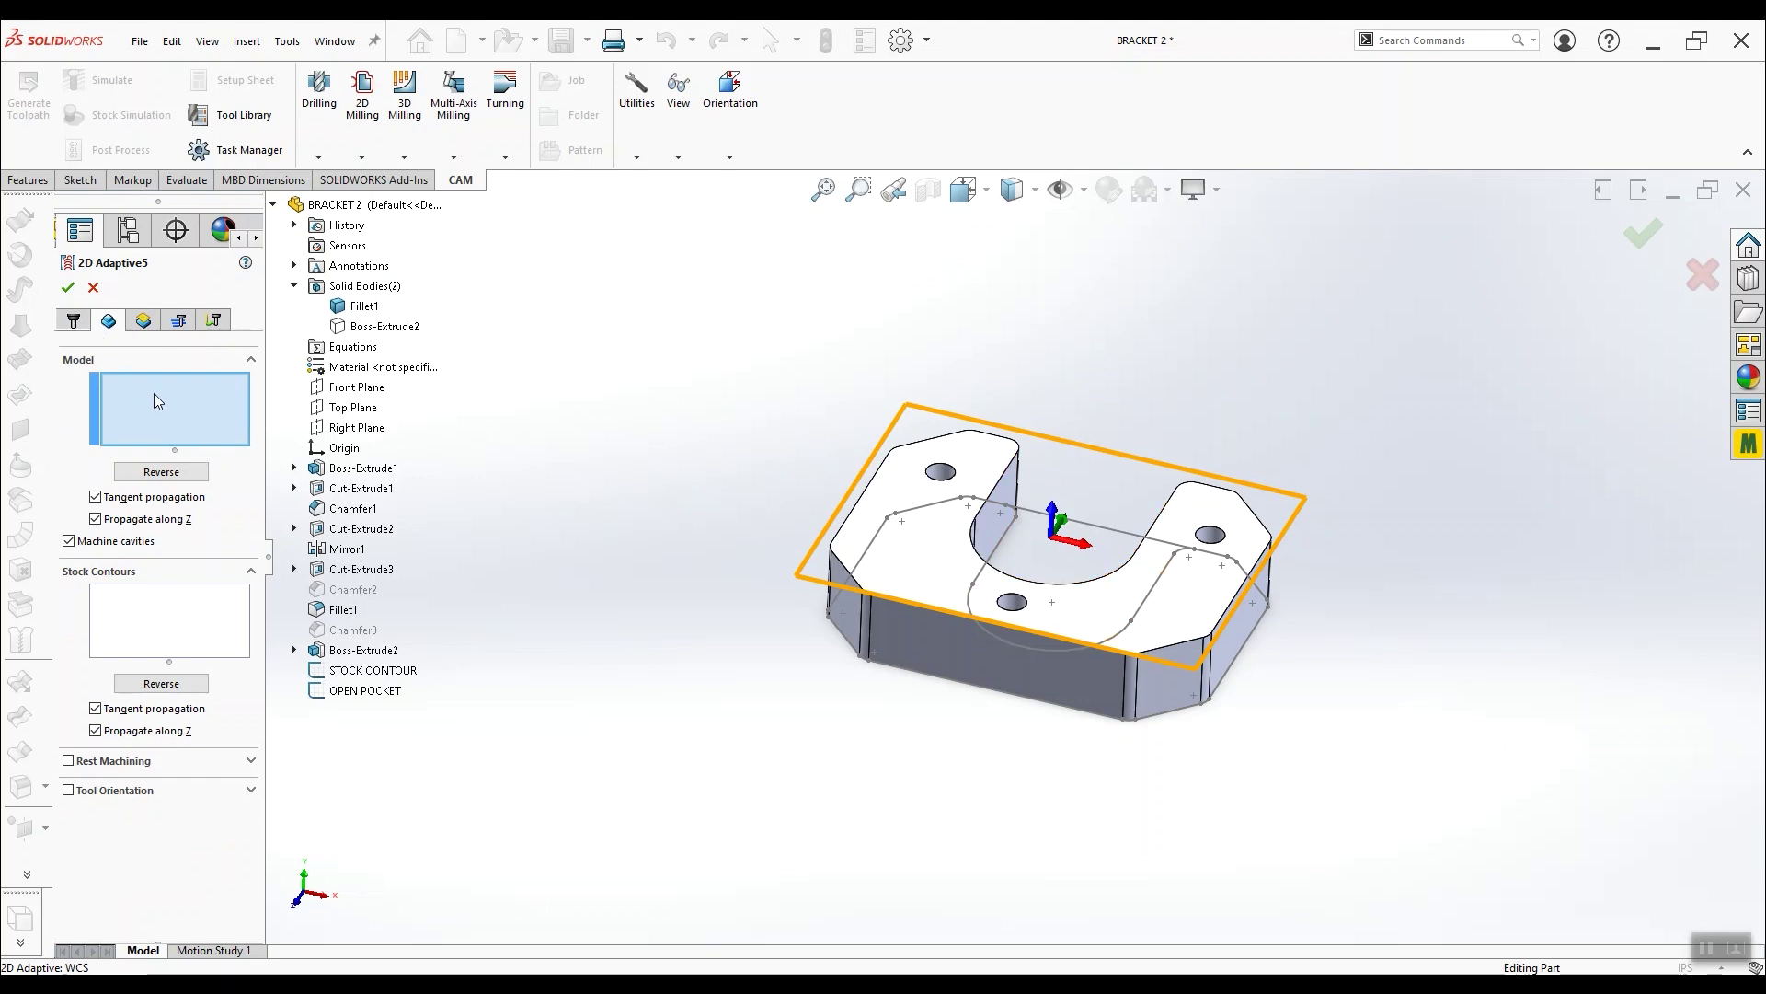
{"action": "left_click", "coordinate": [373, 670]}
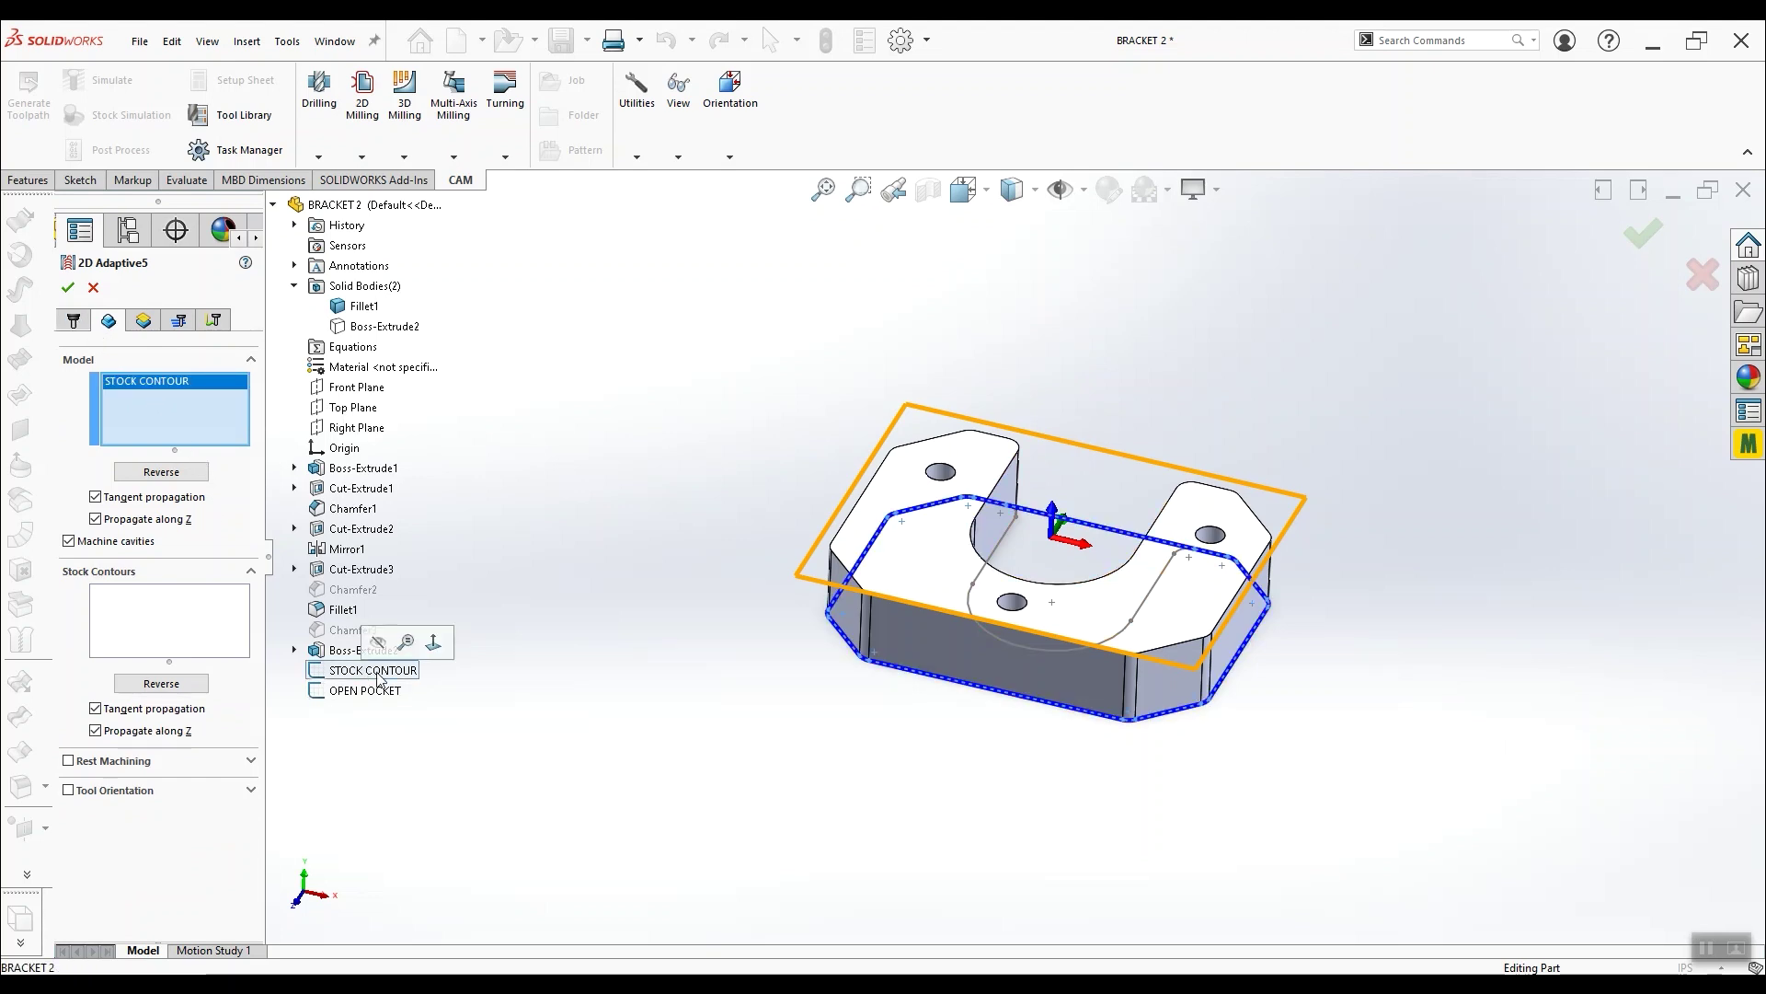
{"action": "middle_click_drag", "start_coordinate": [977, 628], "coordinate": [883, 631]}
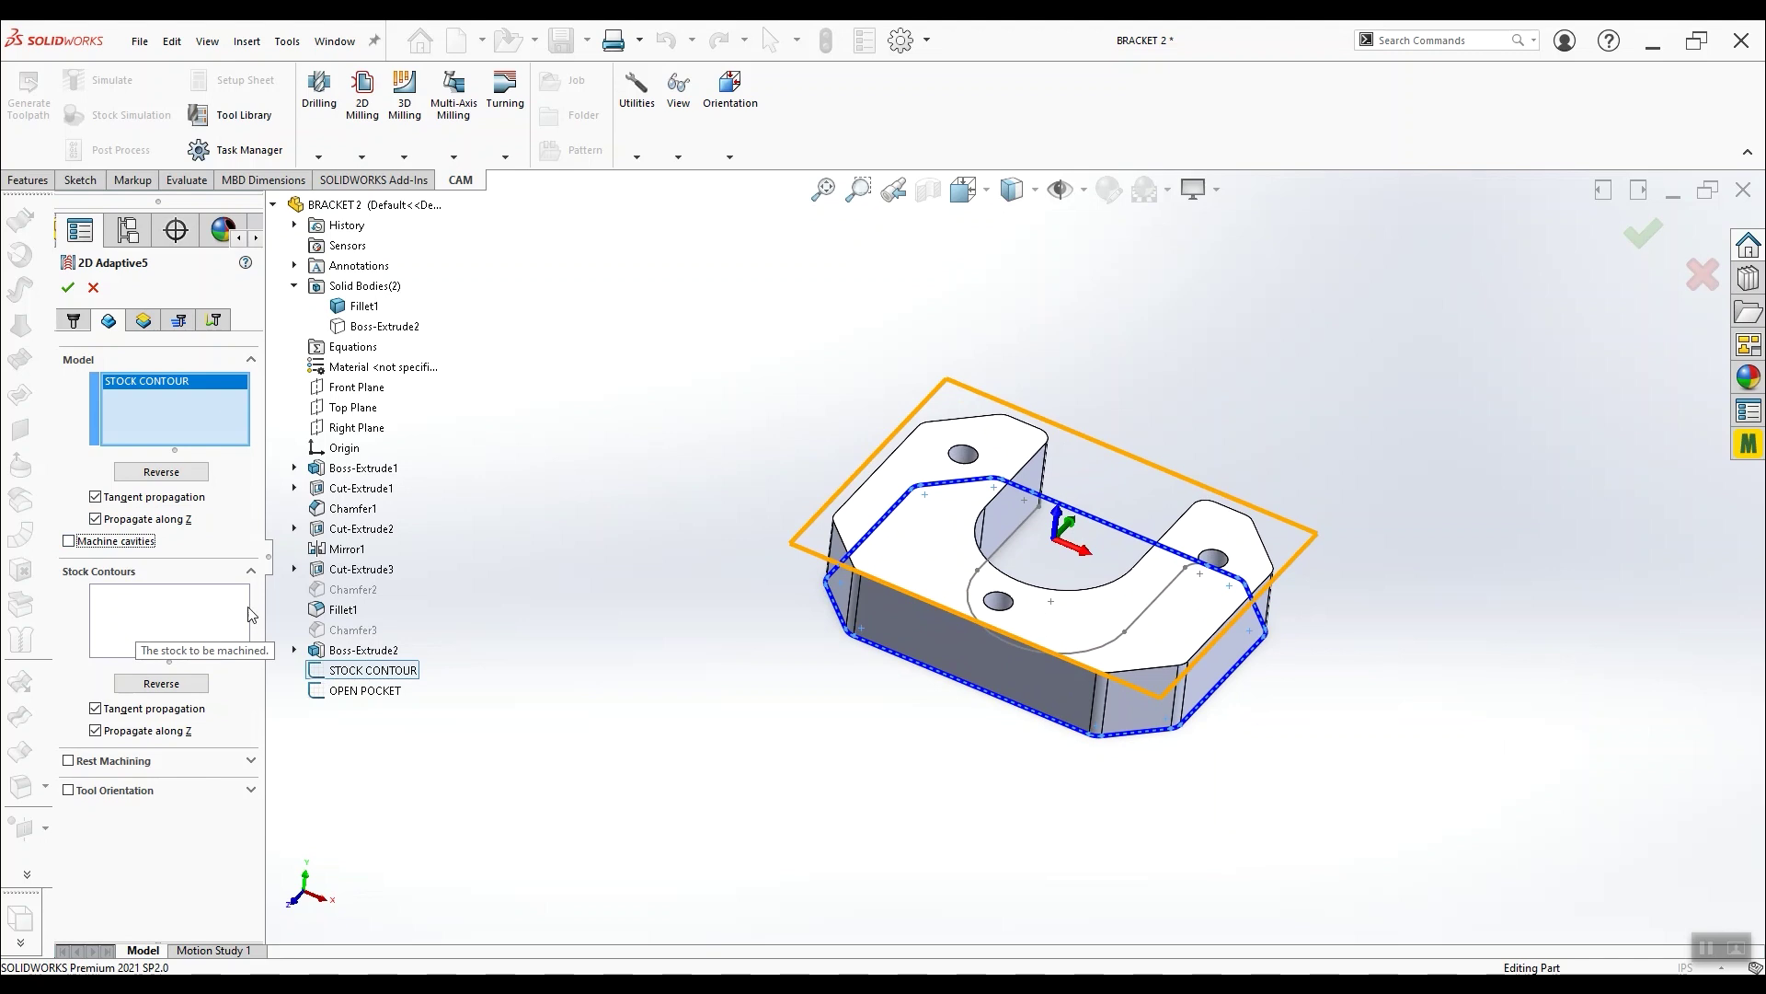
{"action": "left_click", "coordinate": [182, 624]}
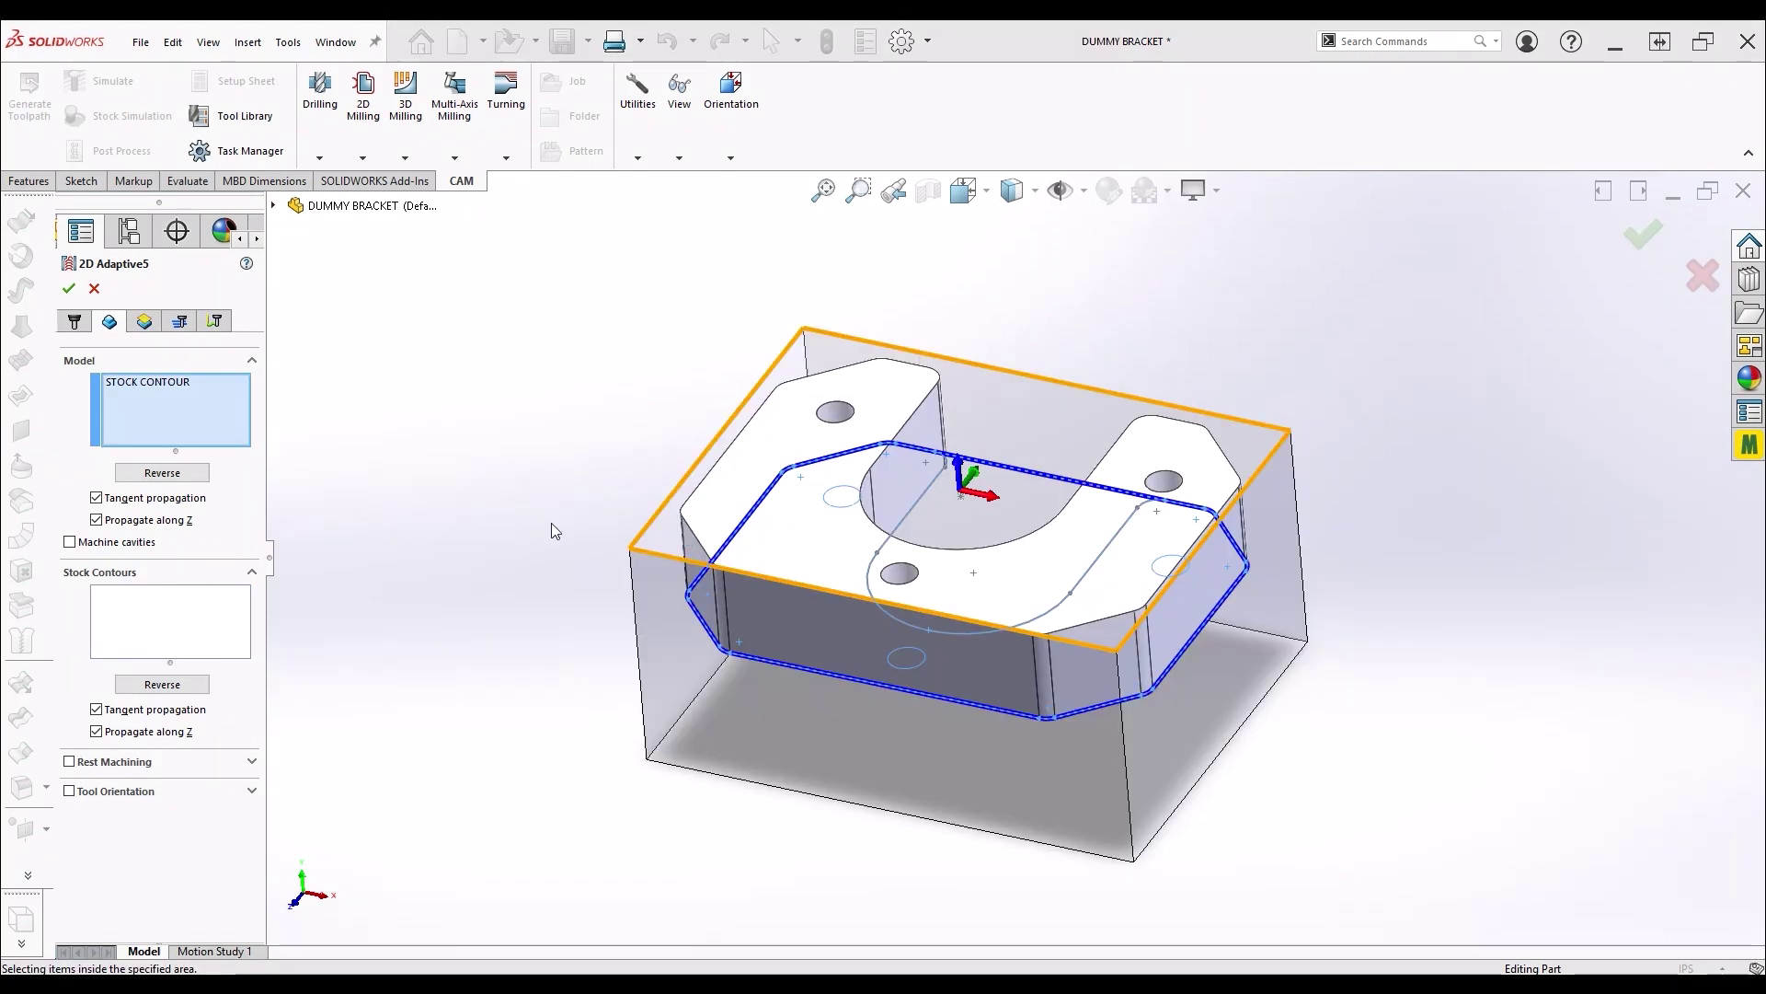
{"action": "left_click", "coordinate": [174, 624]}
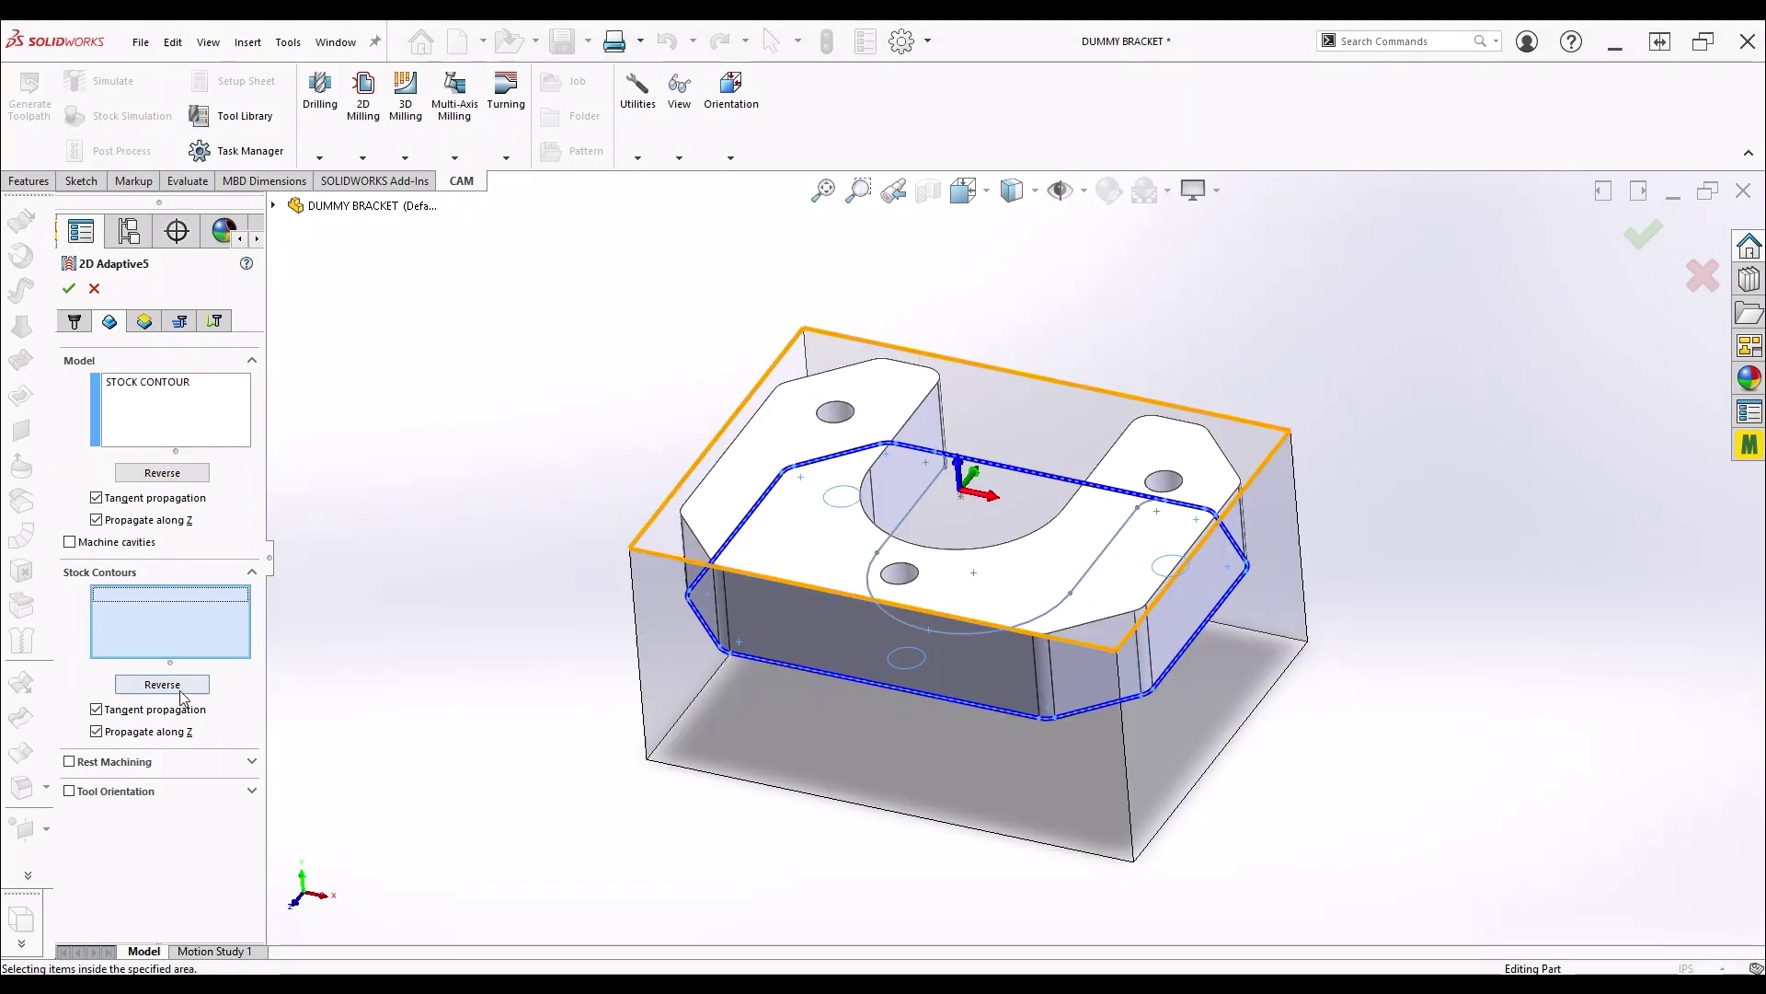
{"action": "middle_click_drag", "start_coordinate": [564, 654], "coordinate": [670, 402]}
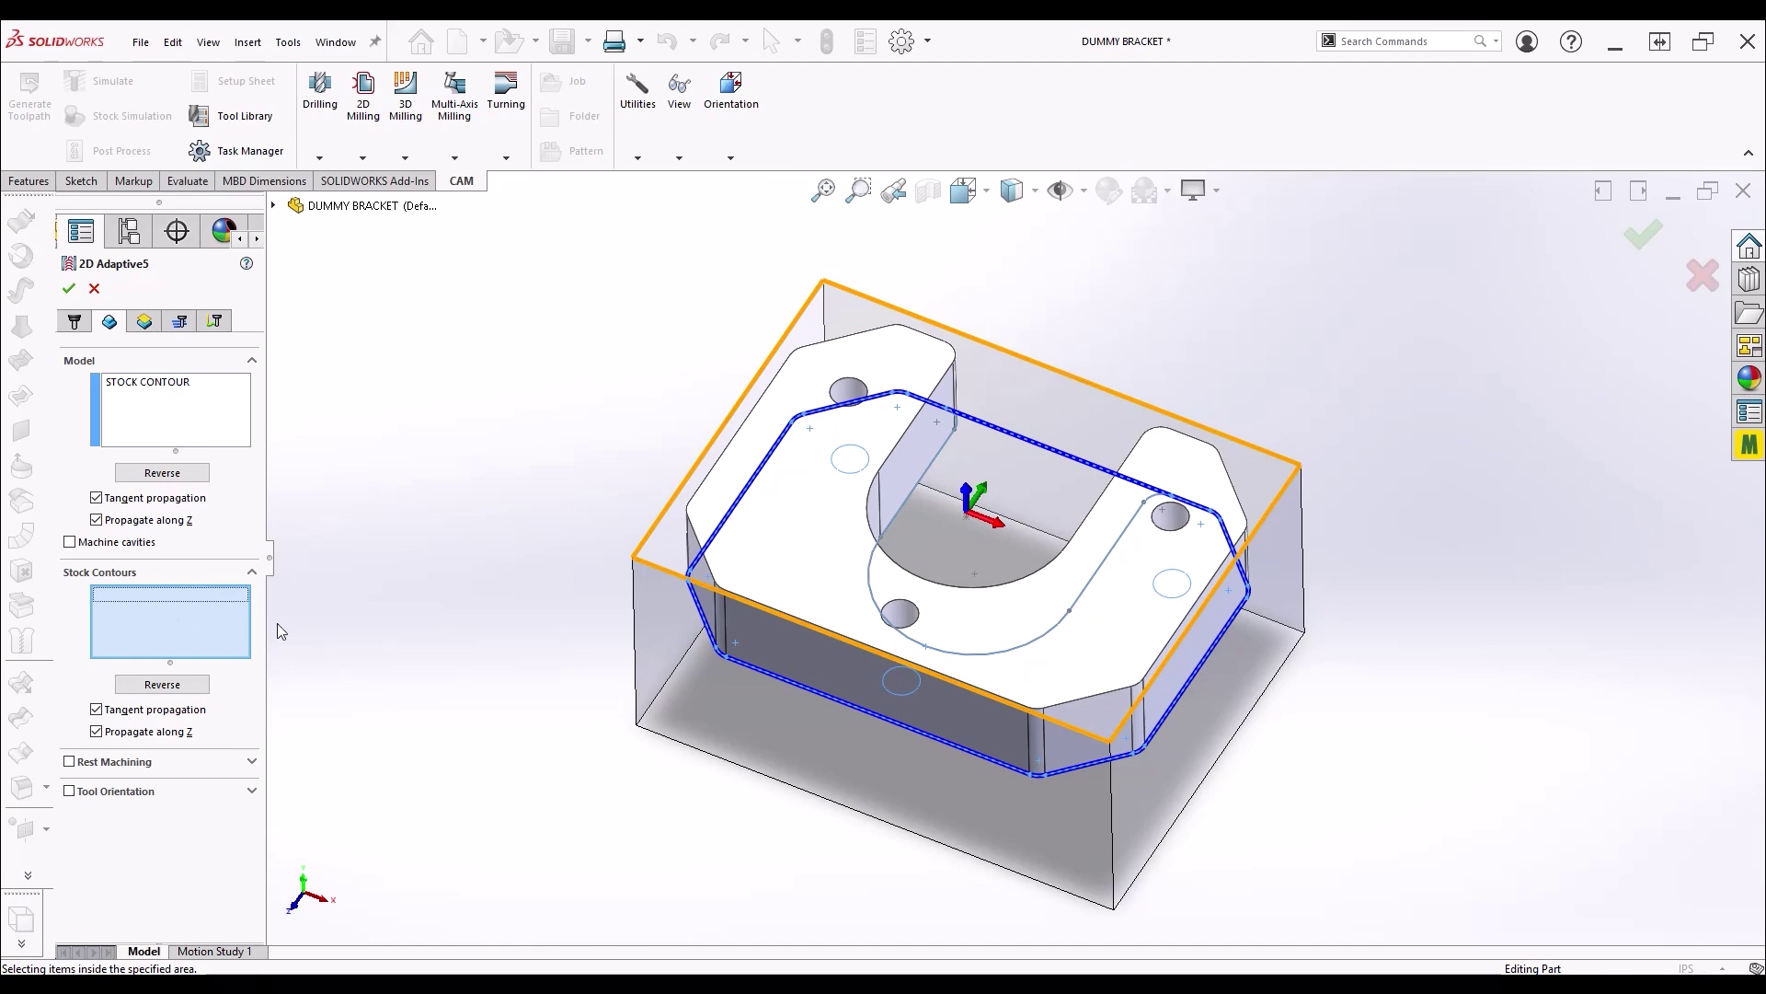
{"action": "mouse_move", "coordinate": [681, 782]}
{"action": "middle_mouse_down"}
{"action": "mouse_move", "coordinate": [678, 399]}
{"action": "mouse_move", "coordinate": [643, 505]}
{"action": "mouse_move", "coordinate": [669, 753]}
{"action": "mouse_move", "coordinate": [611, 690]}
{"action": "mouse_move", "coordinate": [702, 761]}
{"action": "mouse_move", "coordinate": [698, 778]}
{"action": "middle_mouse_up"}
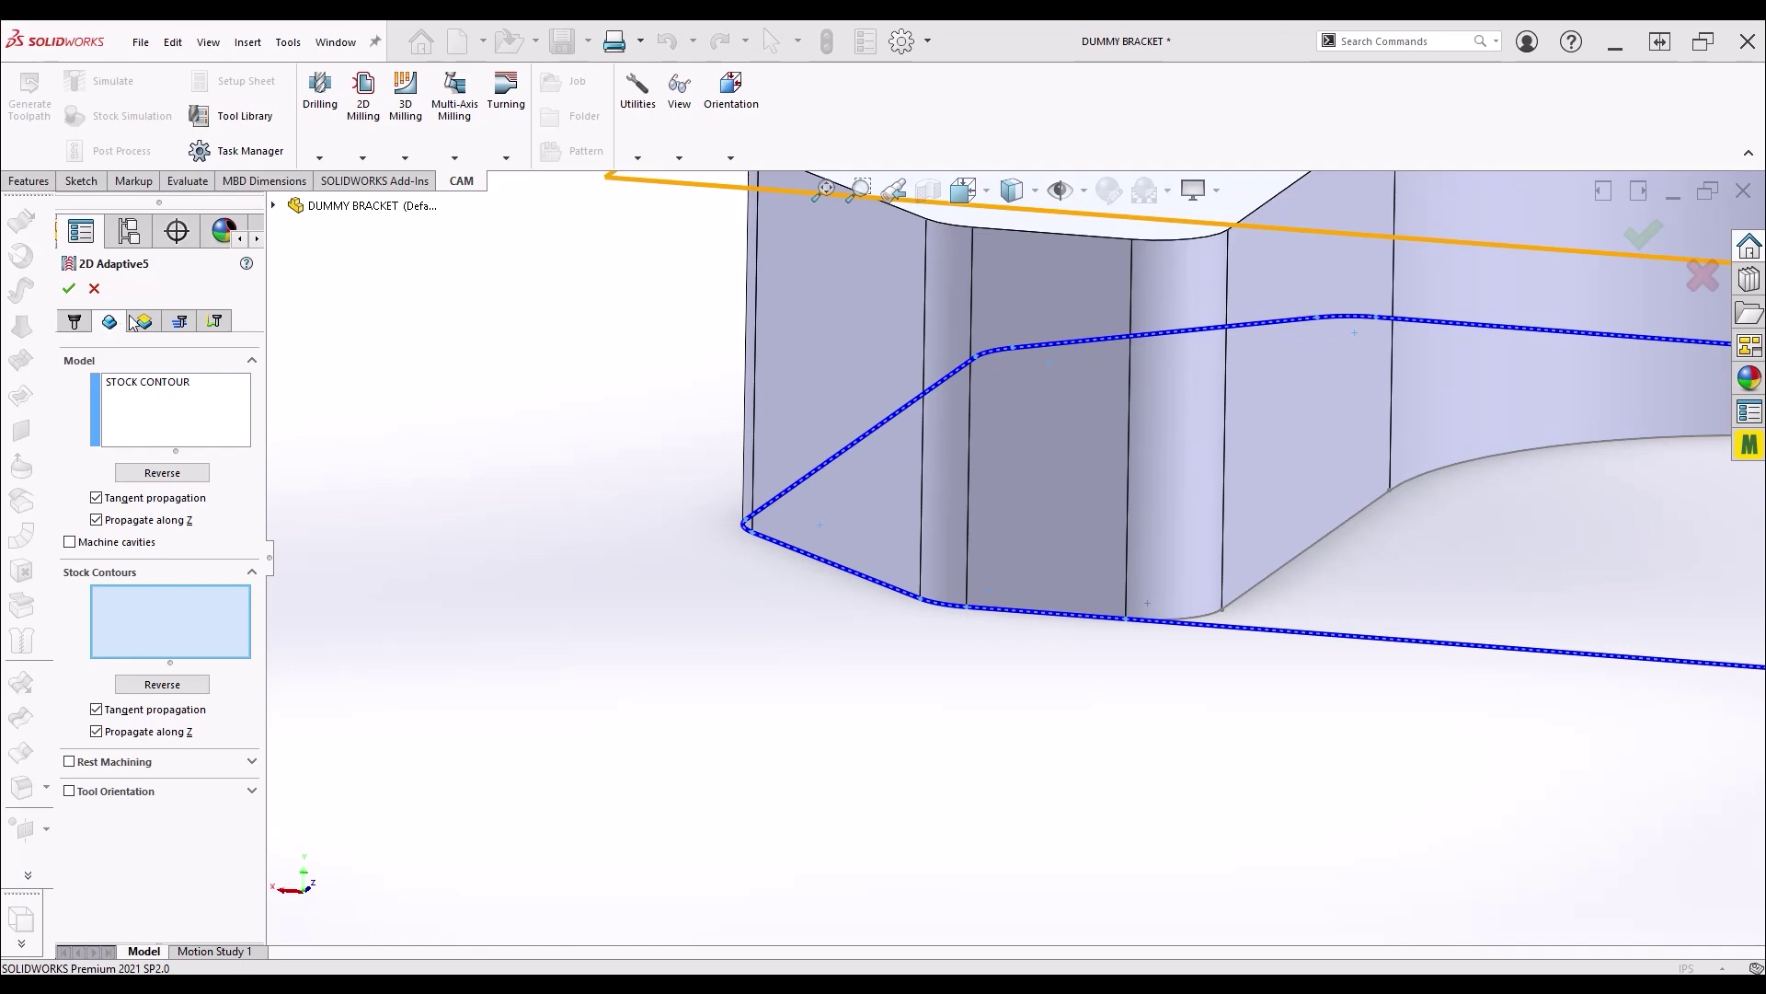
Examine the operation's clearance, retract, top and bottom height planes in relation to the bracket and its stock contour
{"action": "left_click", "coordinate": [141, 320]}
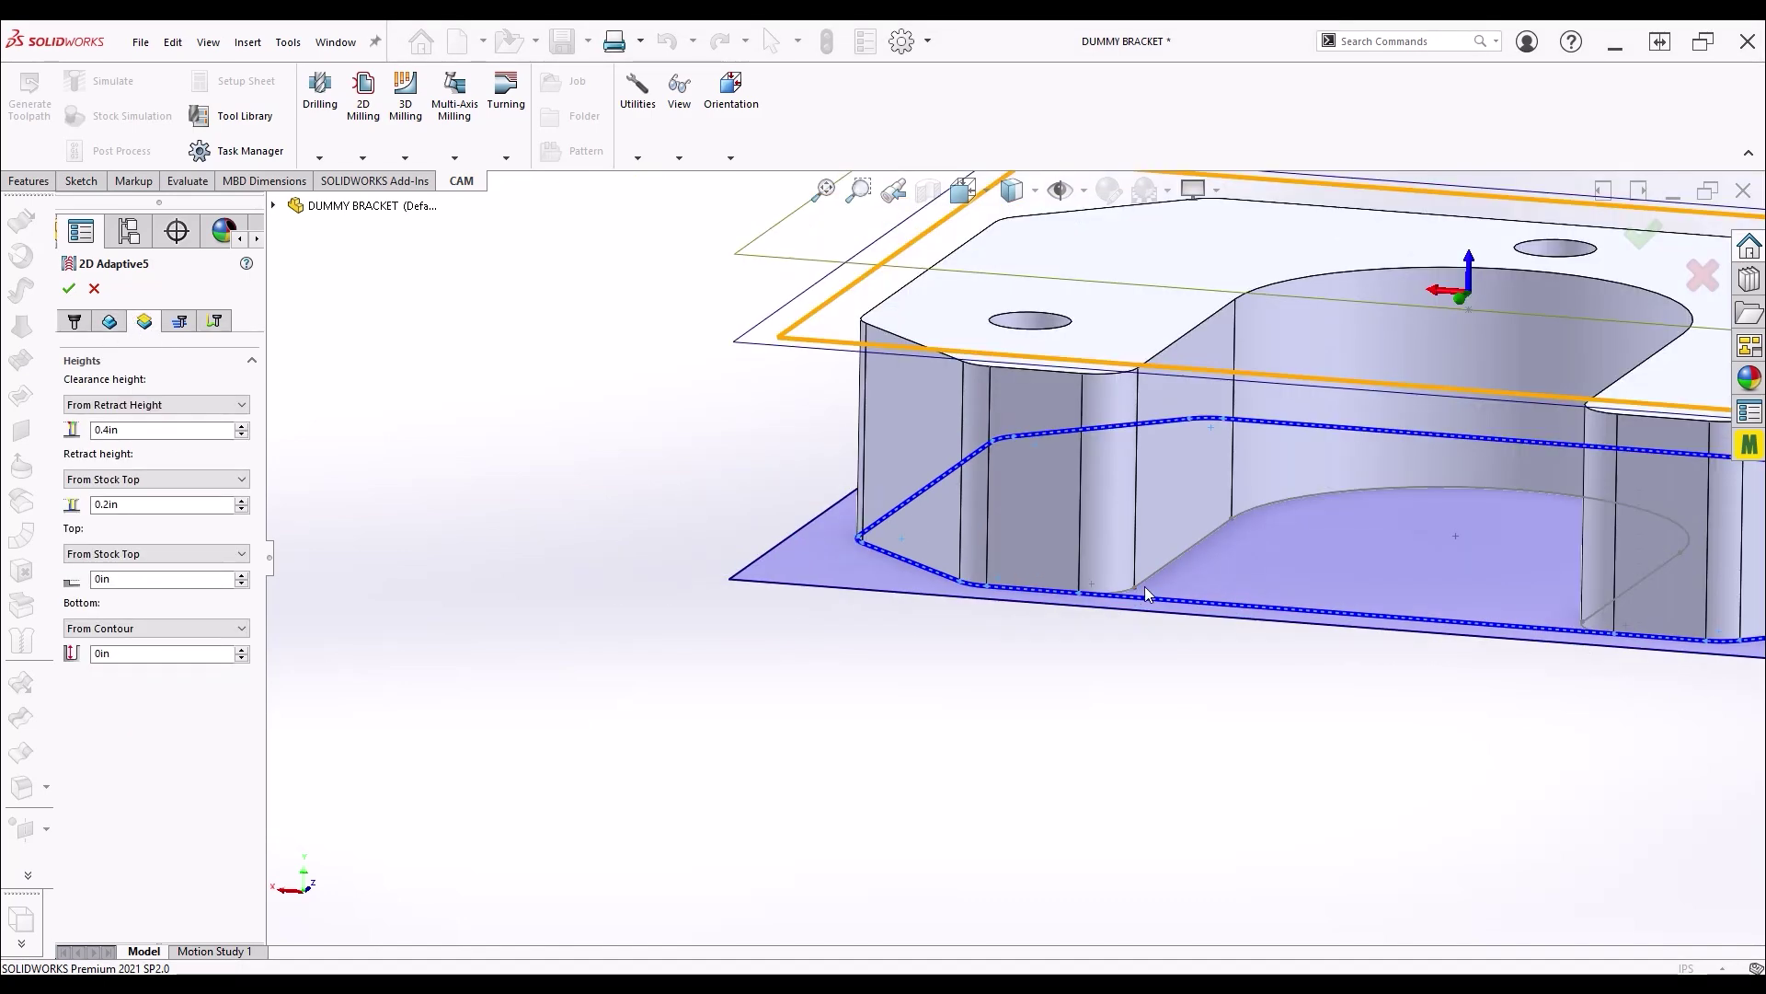
{"action": "middle_click_drag", "start_coordinate": [1145, 587], "coordinate": [1029, 596]}
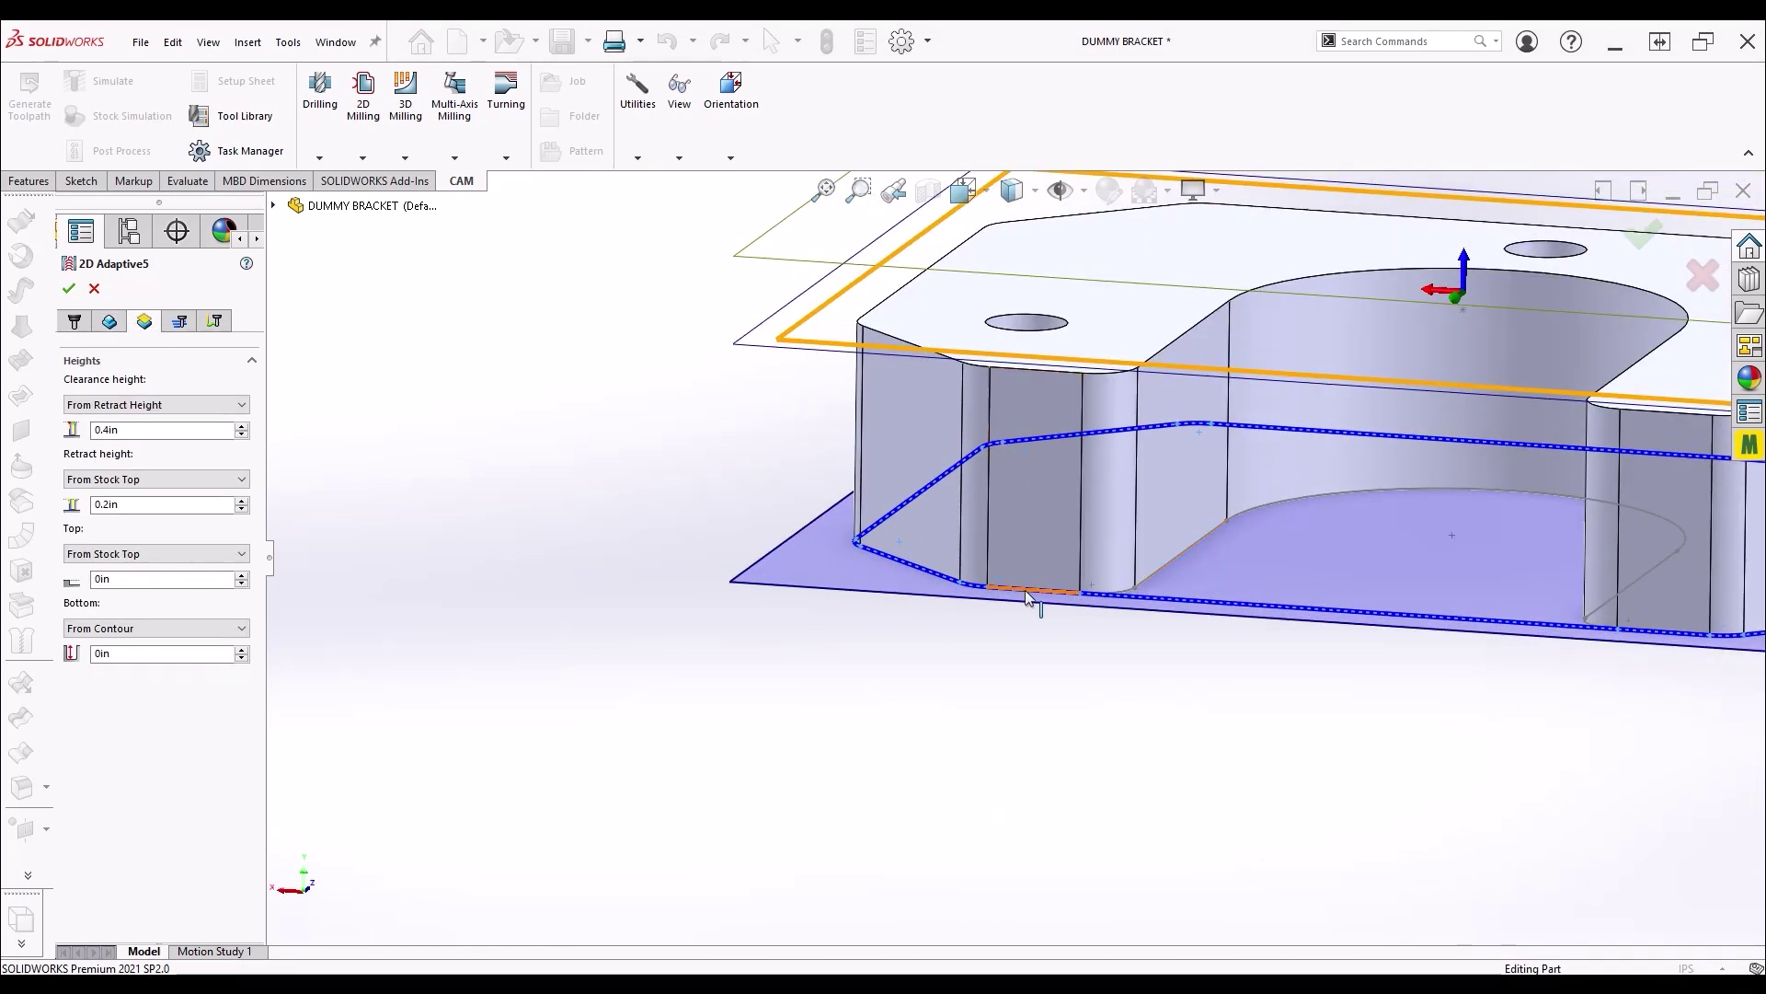
{"action": "scroll", "coordinate": [1029, 596], "scroll_direction": "down", "scroll_amount": 5}
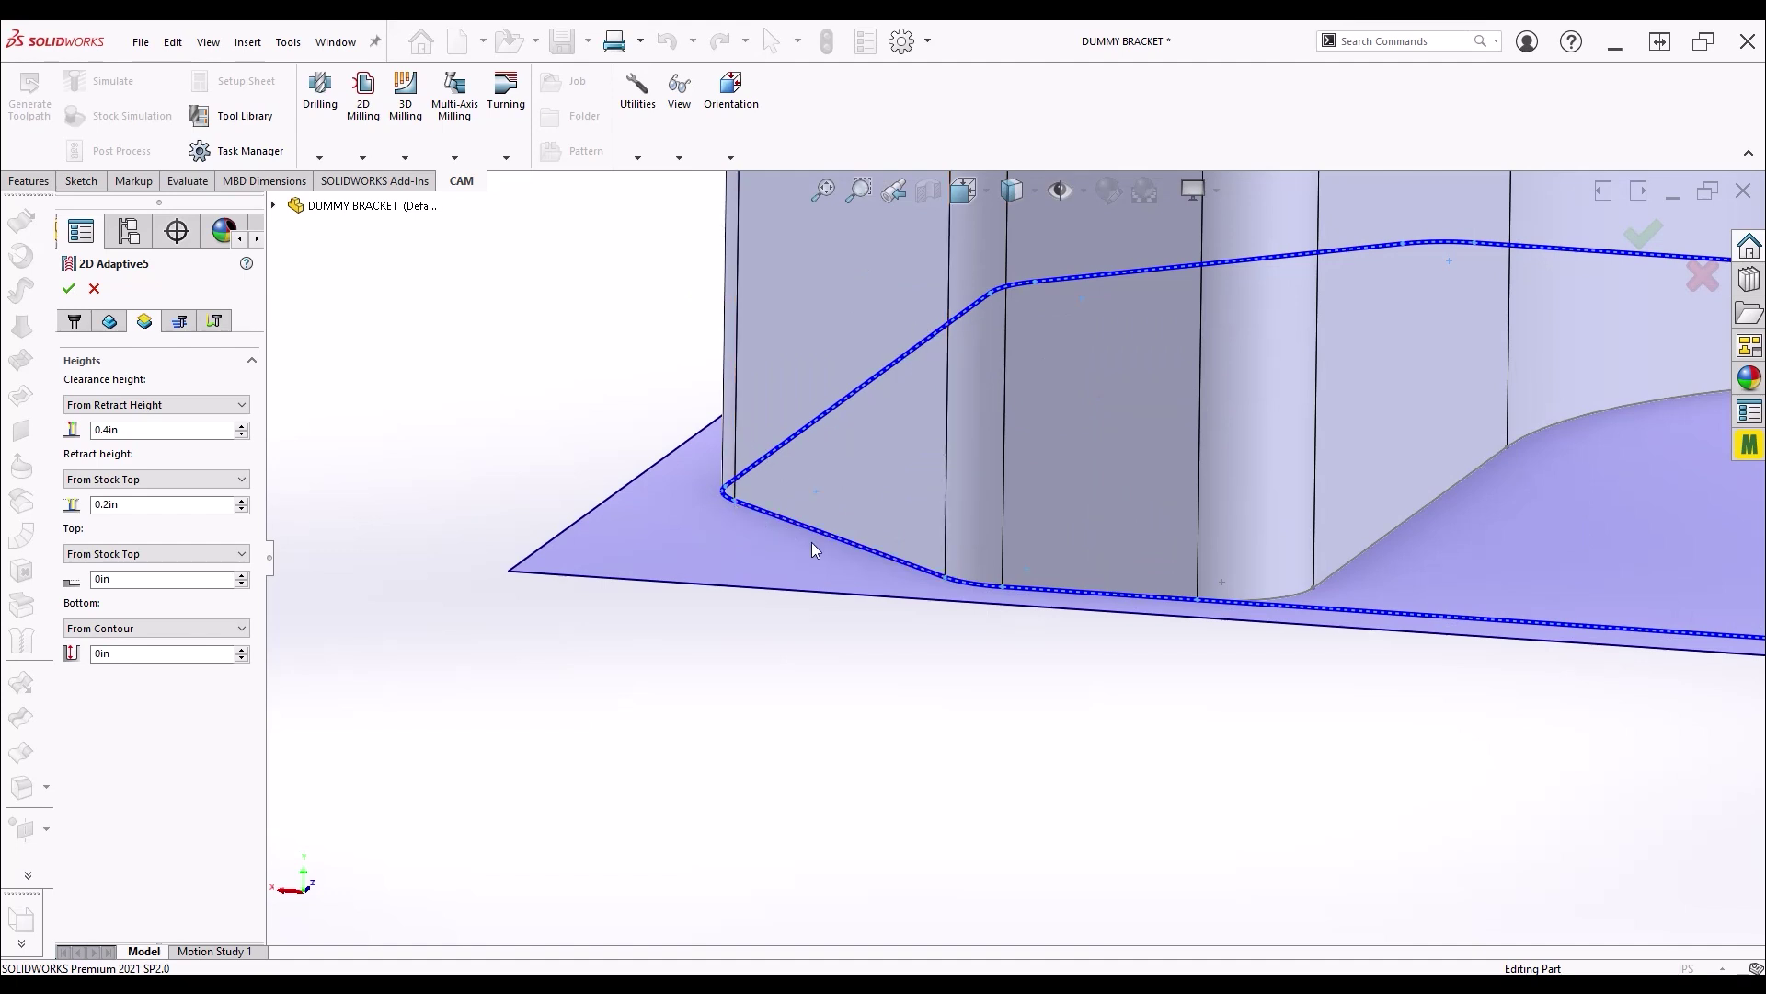
{"action": "scroll", "coordinate": [1345, 556], "scroll_direction": "up", "scroll_amount": 6}
{"action": "scroll", "coordinate": [1424, 424], "scroll_direction": "down", "scroll_amount": 2}
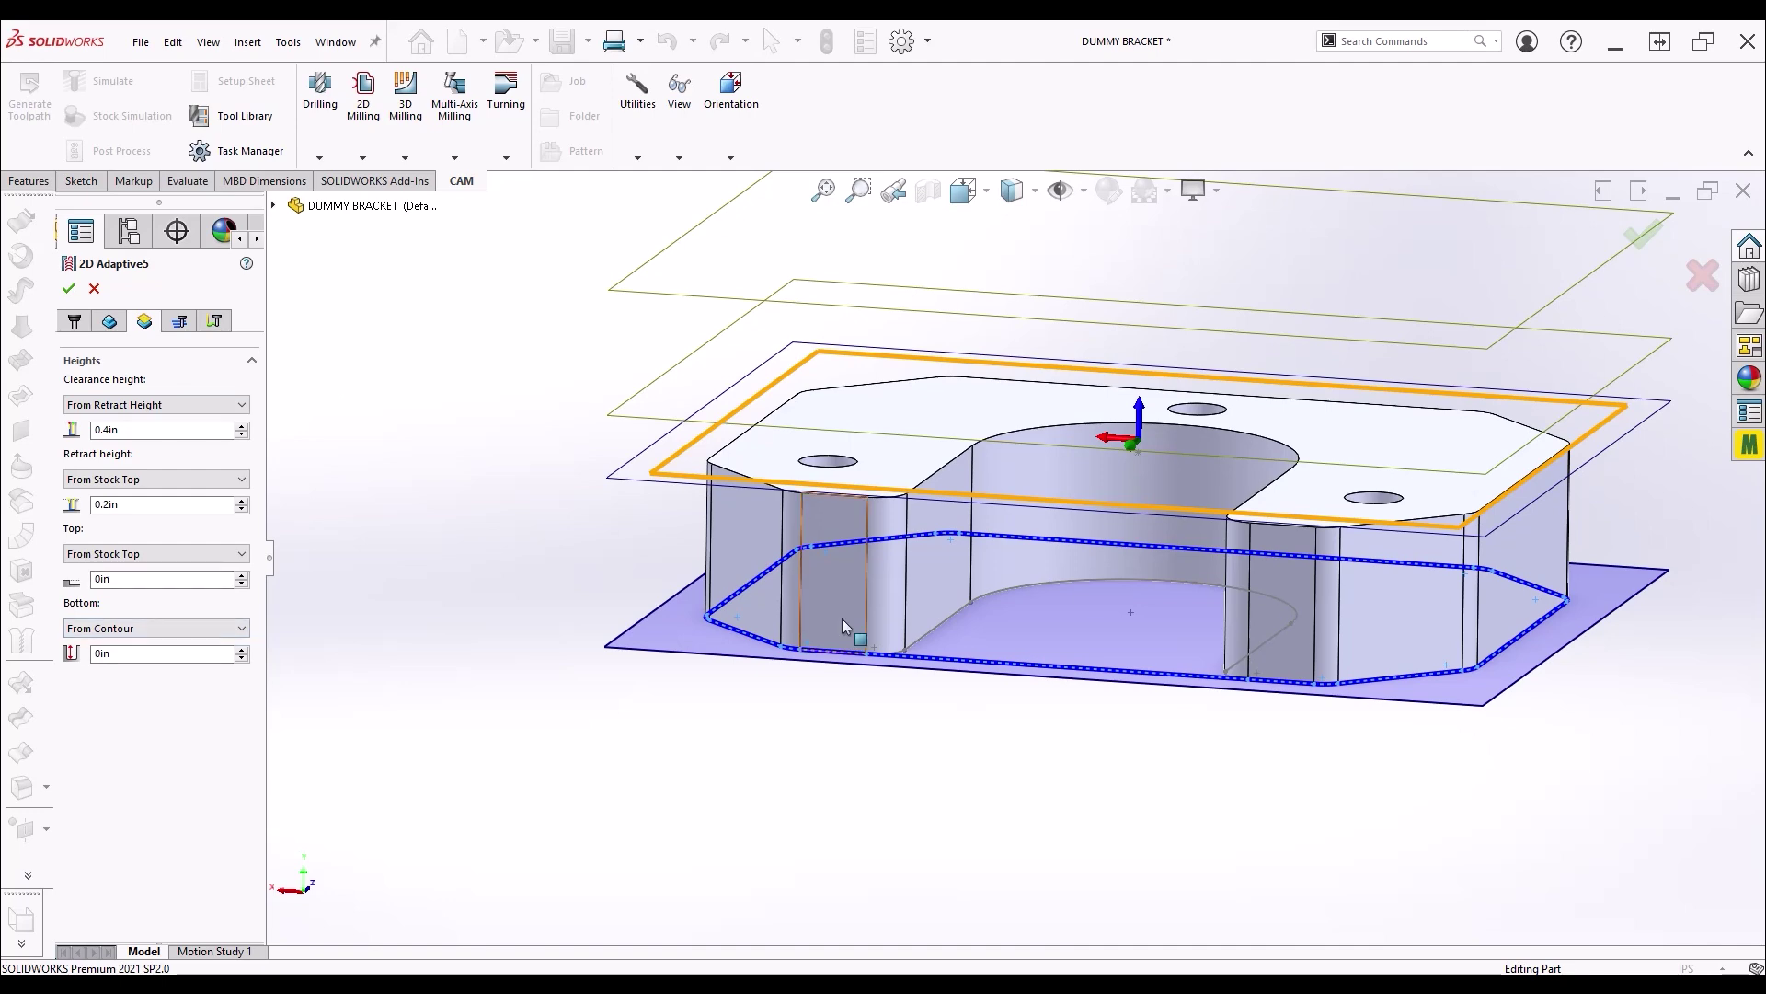
{"action": "mouse_move", "coordinate": [842, 618]}
{"action": "middle_mouse_down"}
{"action": "mouse_move", "coordinate": [847, 497]}
{"action": "mouse_move", "coordinate": [846, 585]}
{"action": "middle_mouse_up"}
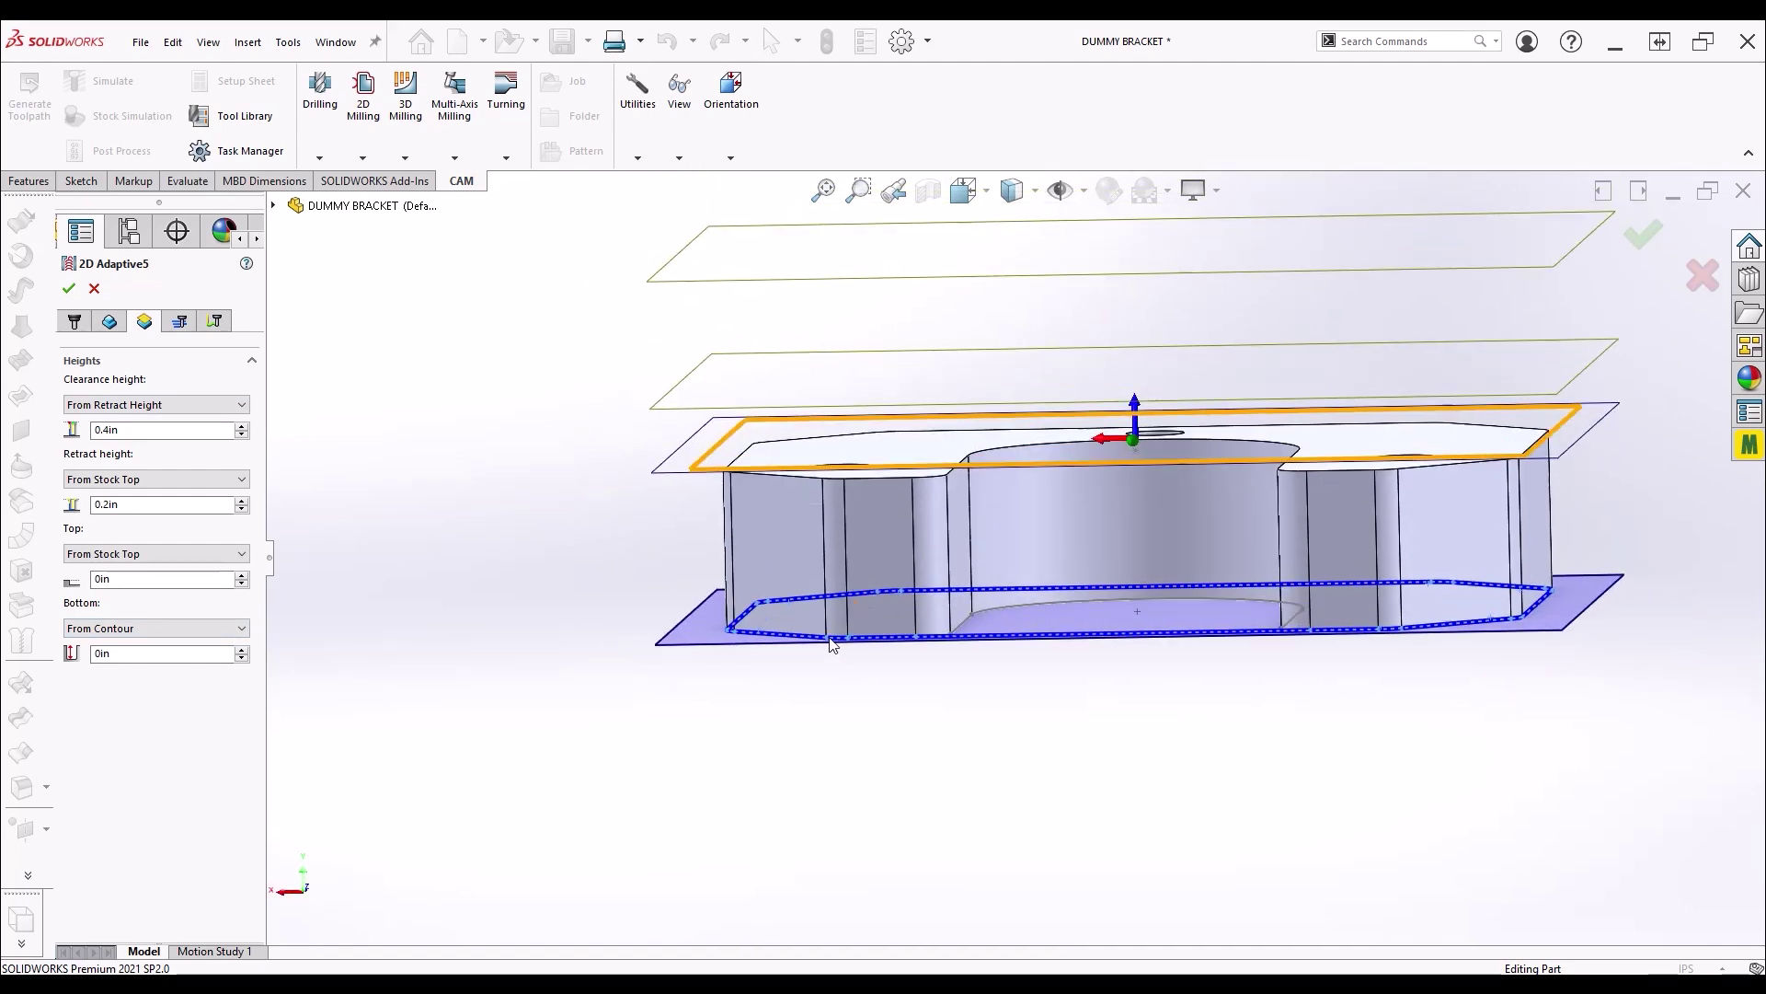
{"action": "scroll", "coordinate": [831, 604], "scroll_direction": "down", "scroll_amount": 5}
{"action": "scroll", "coordinate": [868, 563], "scroll_direction": "up", "scroll_amount": 10}
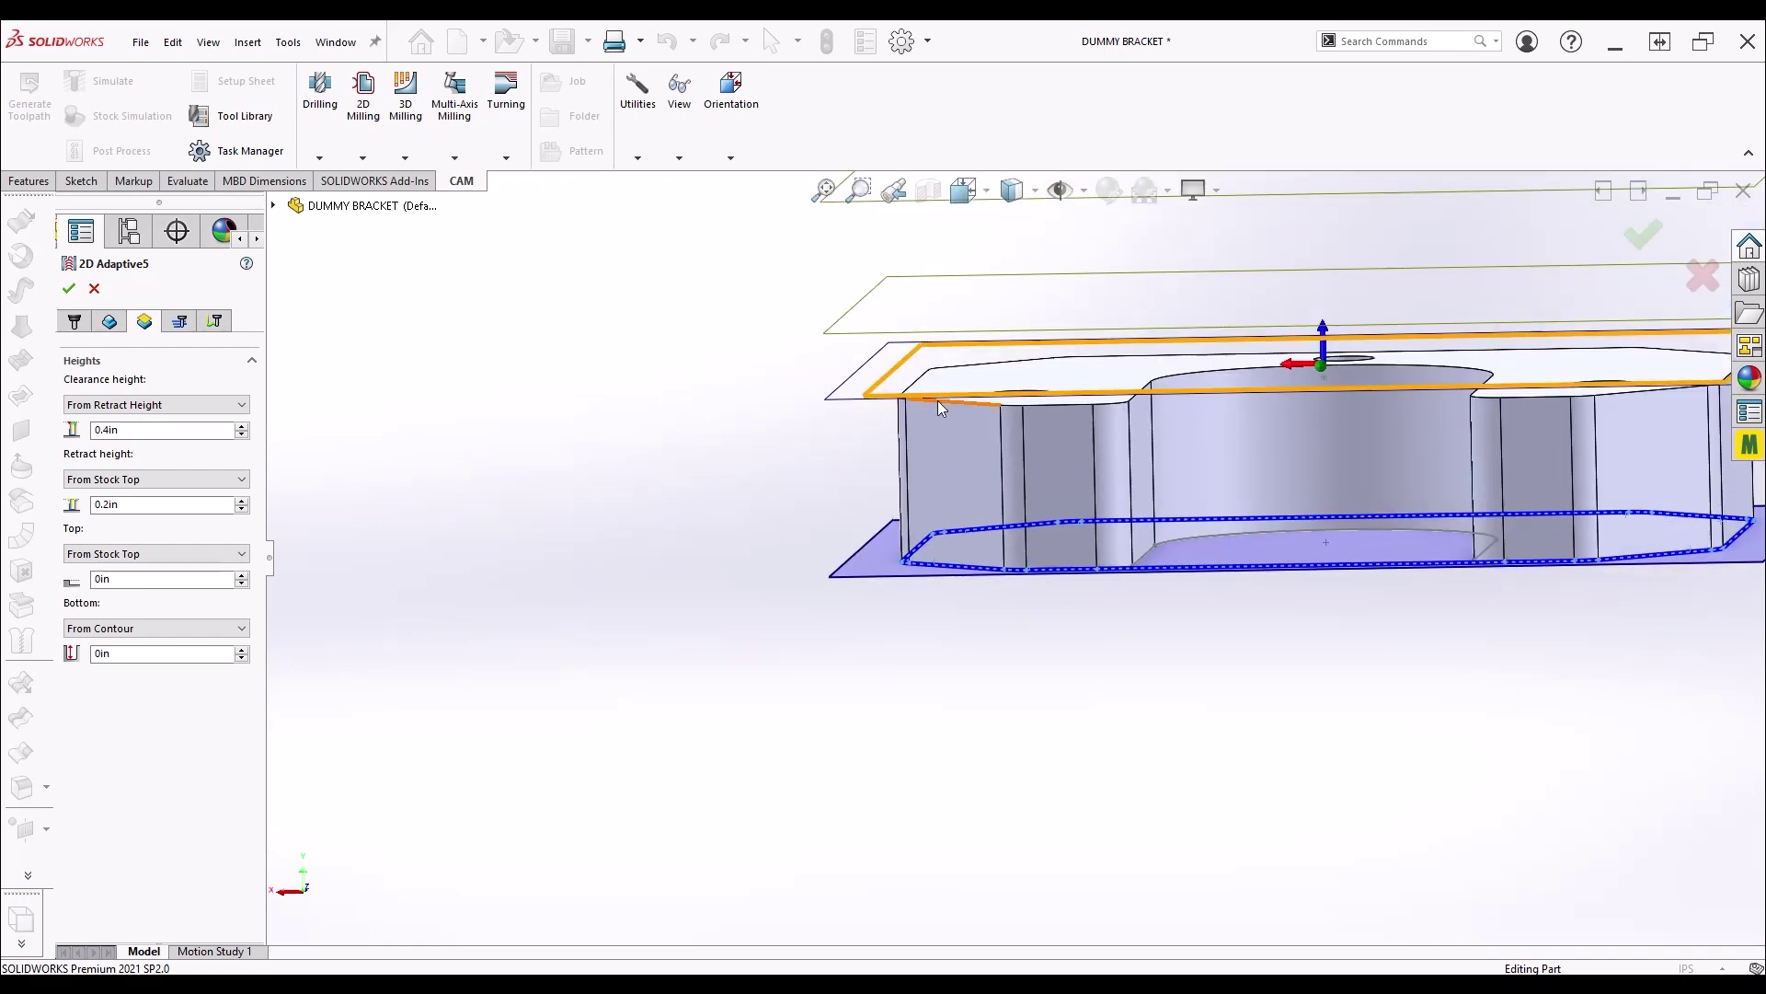
{"action": "scroll", "coordinate": [937, 400], "scroll_direction": "down", "scroll_amount": 3}
{"action": "scroll", "coordinate": [1113, 487], "scroll_direction": "up", "scroll_amount": 5}
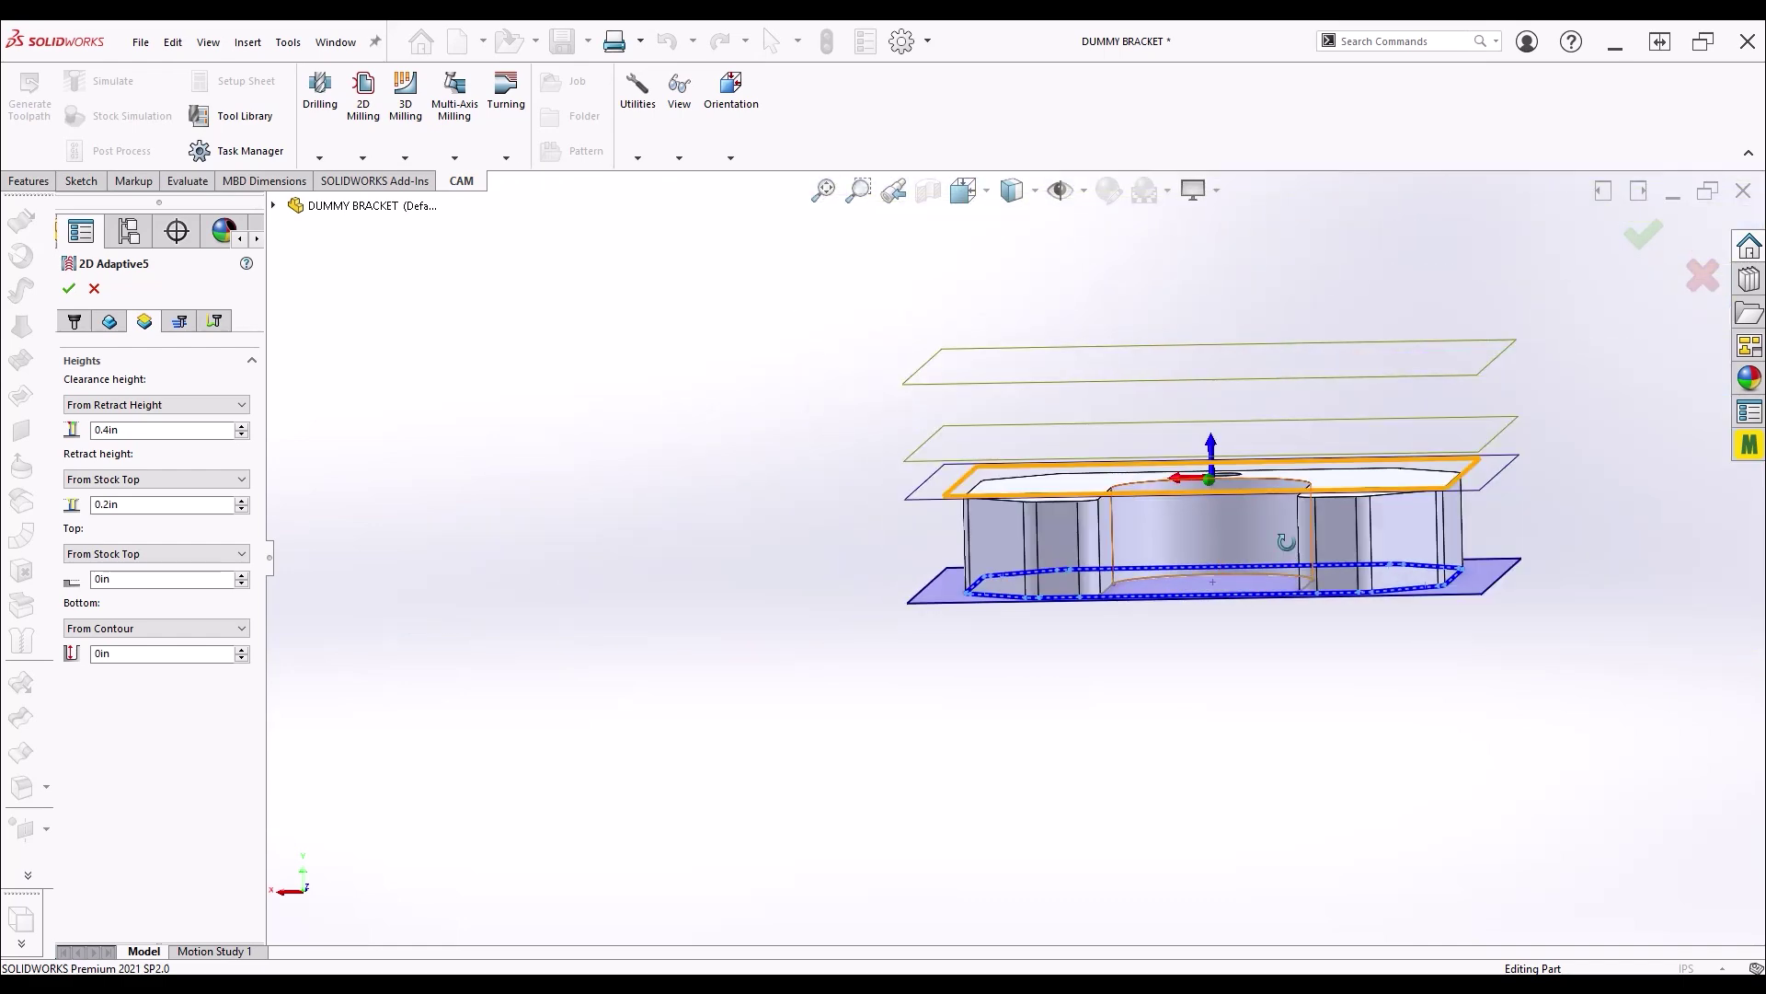
{"action": "middle_click_drag", "start_coordinate": [1113, 488], "coordinate": [1246, 607]}
{"action": "scroll", "coordinate": [1305, 594], "scroll_direction": "down", "scroll_amount": 3}
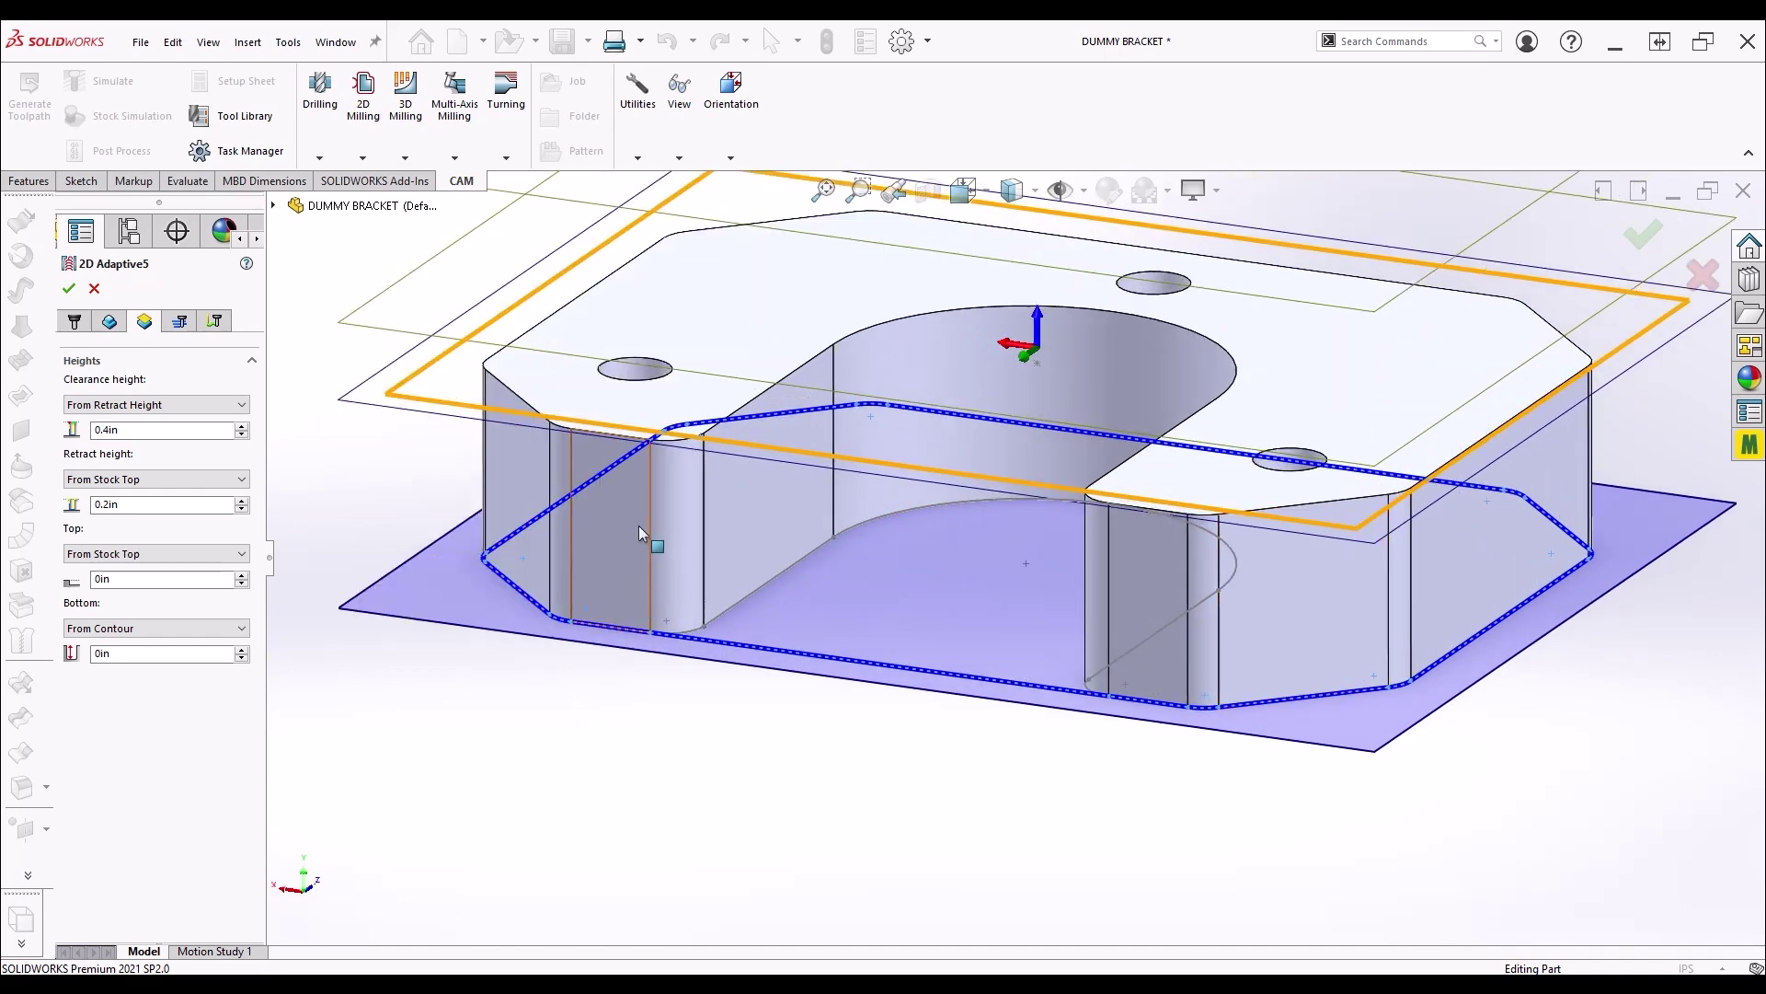
{"action": "middle_click_drag", "start_coordinate": [641, 528], "coordinate": [1177, 263]}
Define the operation's bottom height From Selection with the bracket's underside face and an offset of 0.05 in
{"action": "left_click", "coordinate": [156, 627]}
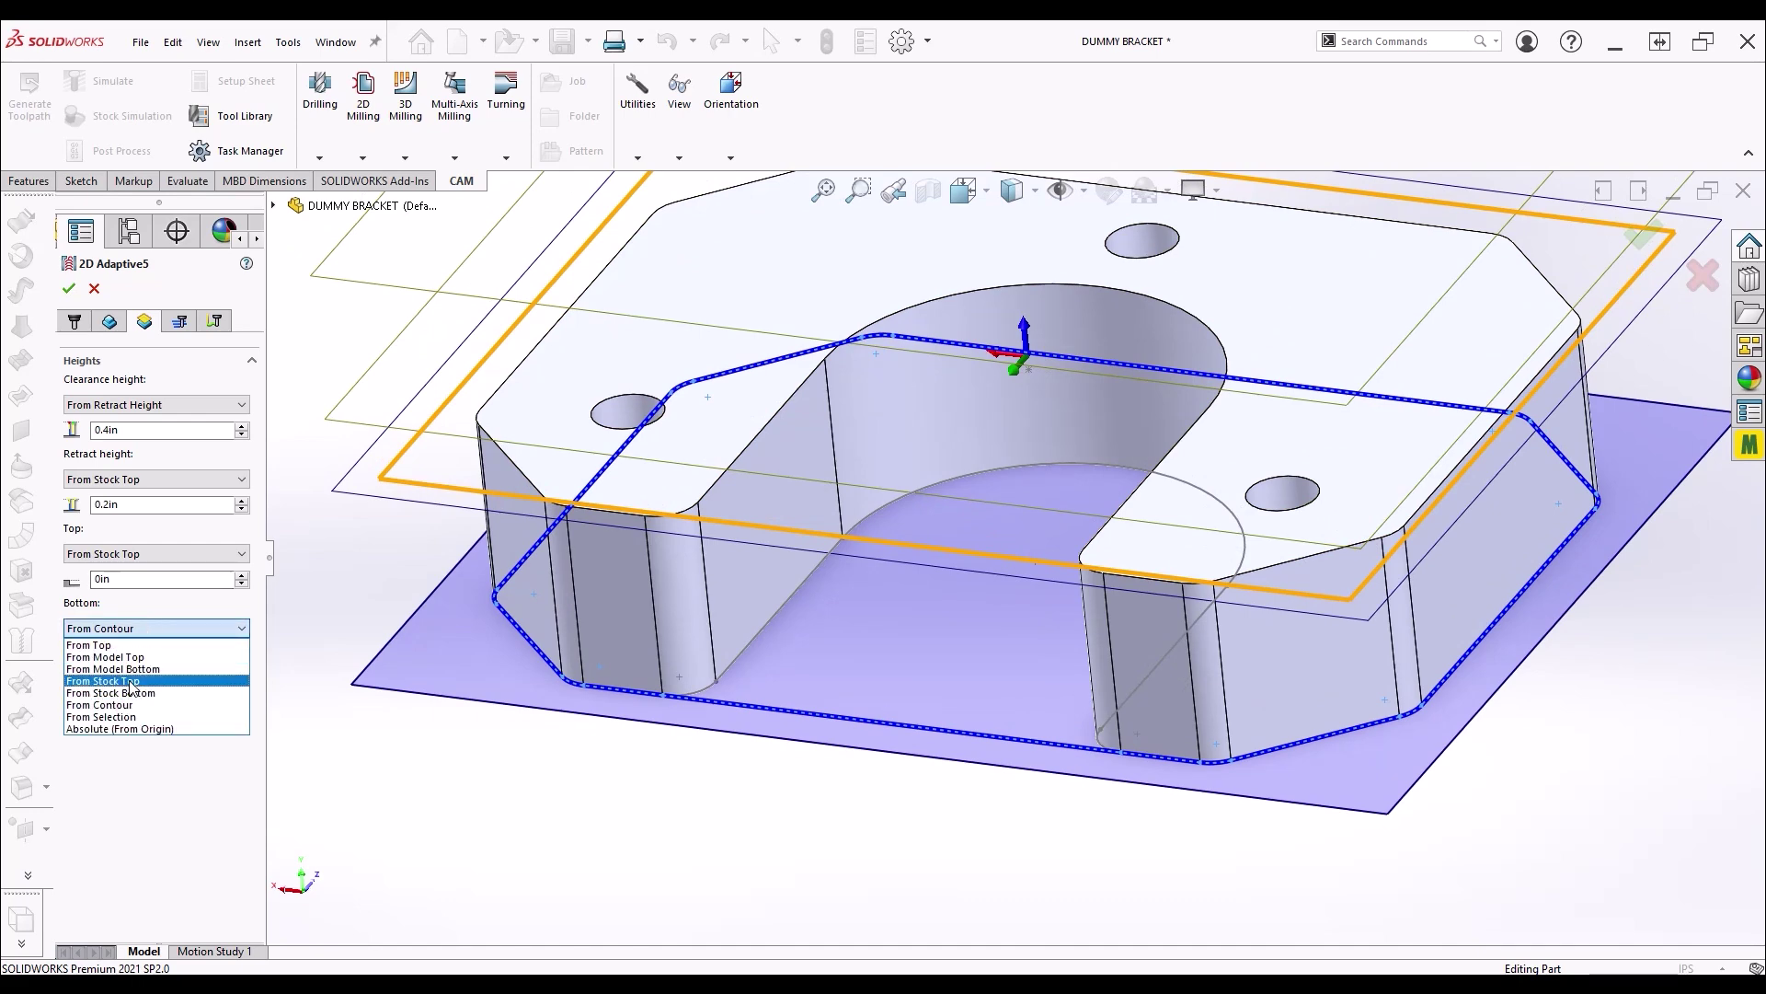
{"action": "left_click", "coordinate": [116, 717]}
{"action": "middle_click_drag", "start_coordinate": [605, 625], "coordinate": [648, 522]}
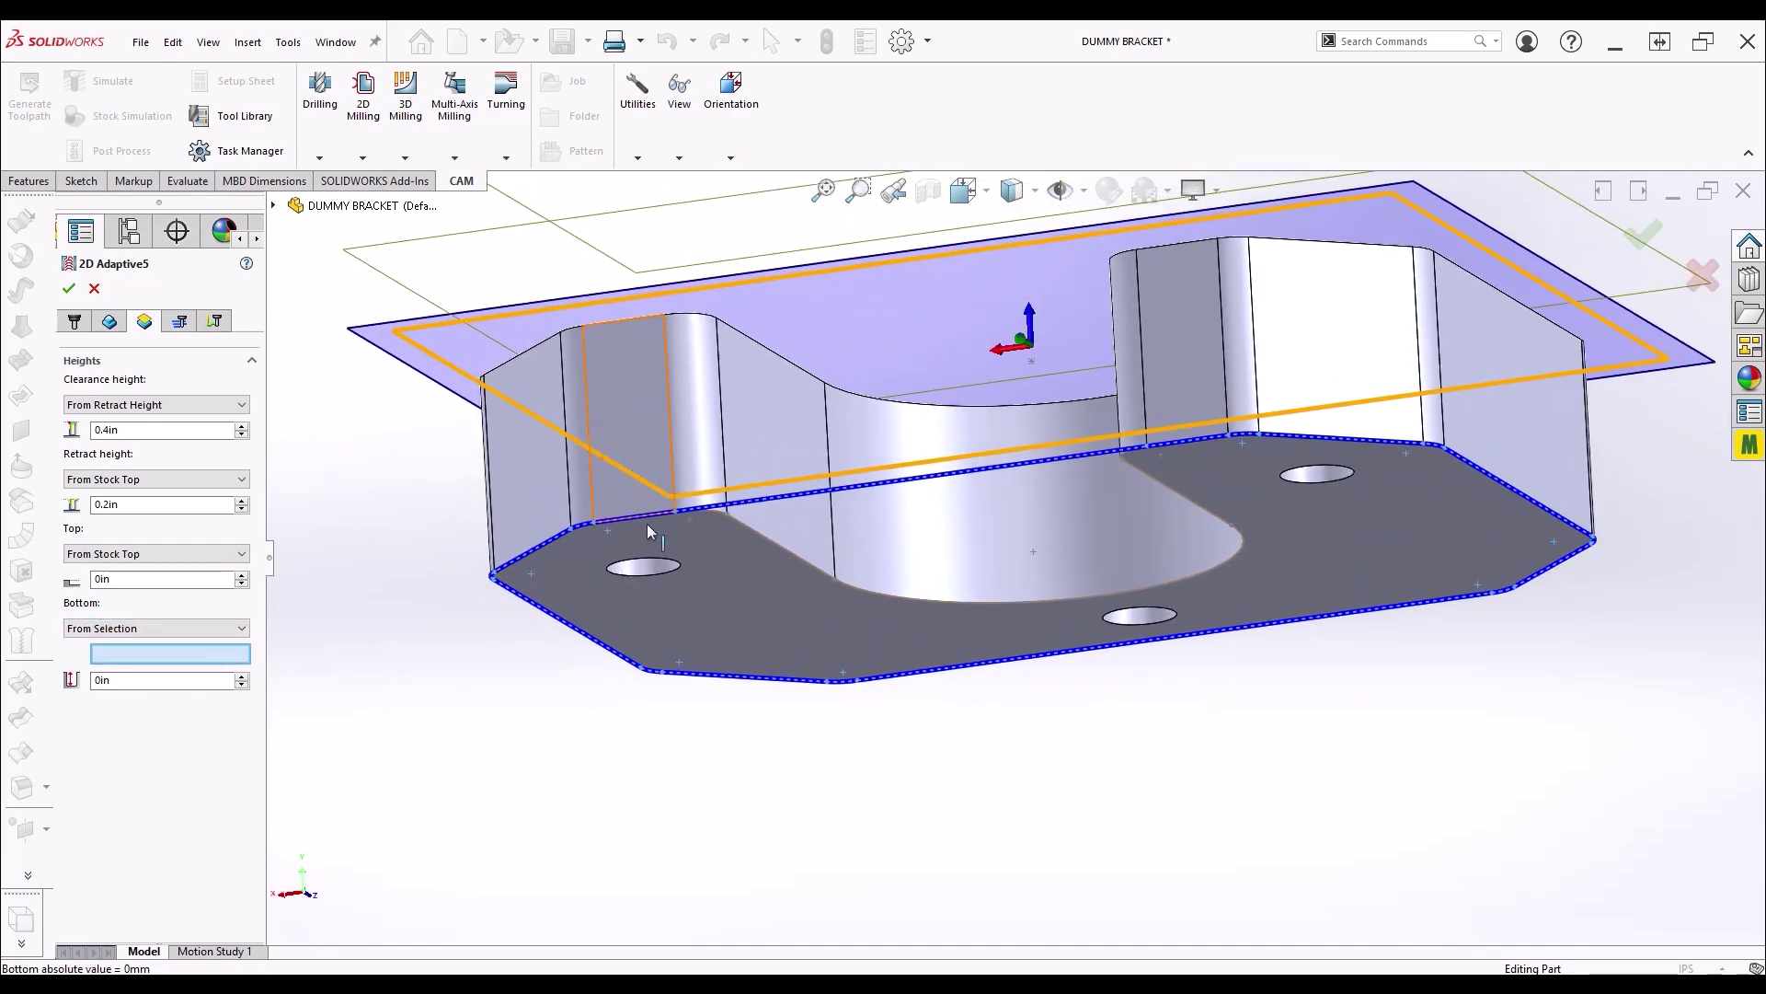
{"action": "left_click", "coordinate": [727, 589]}
{"action": "left_click", "coordinate": [176, 683]}
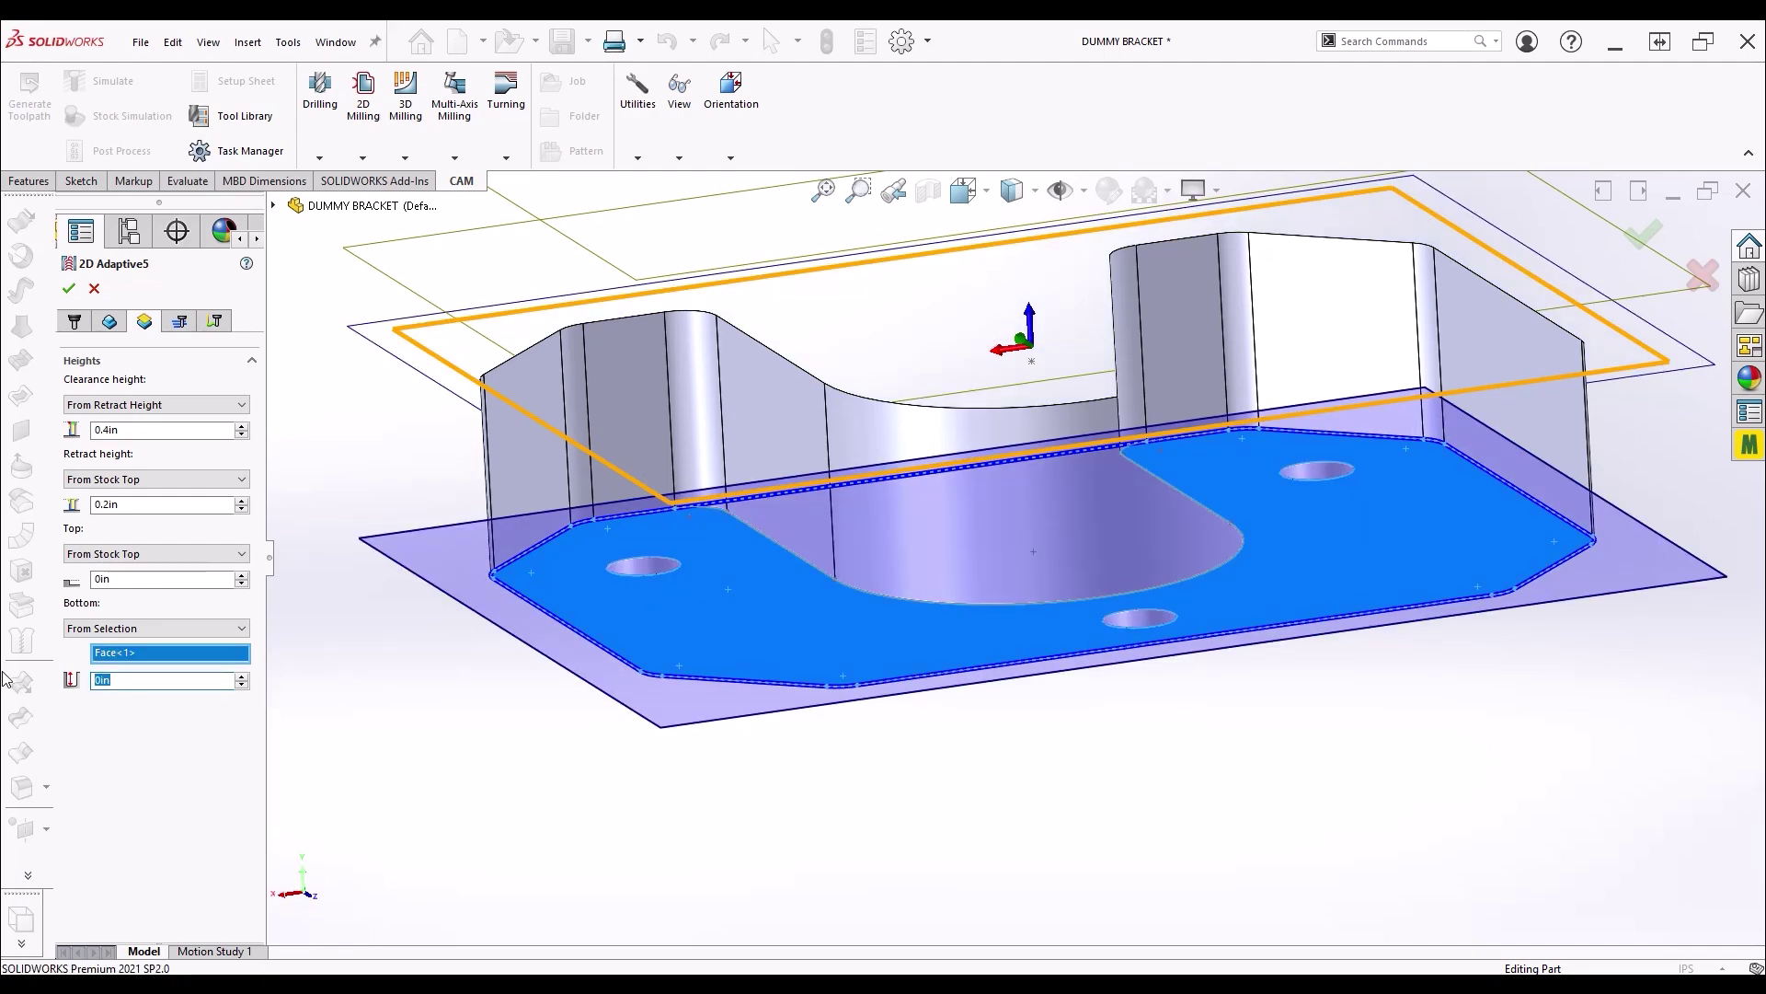
{"action": "type", "text": "0.05"}
{"action": "key", "text": "Return"}
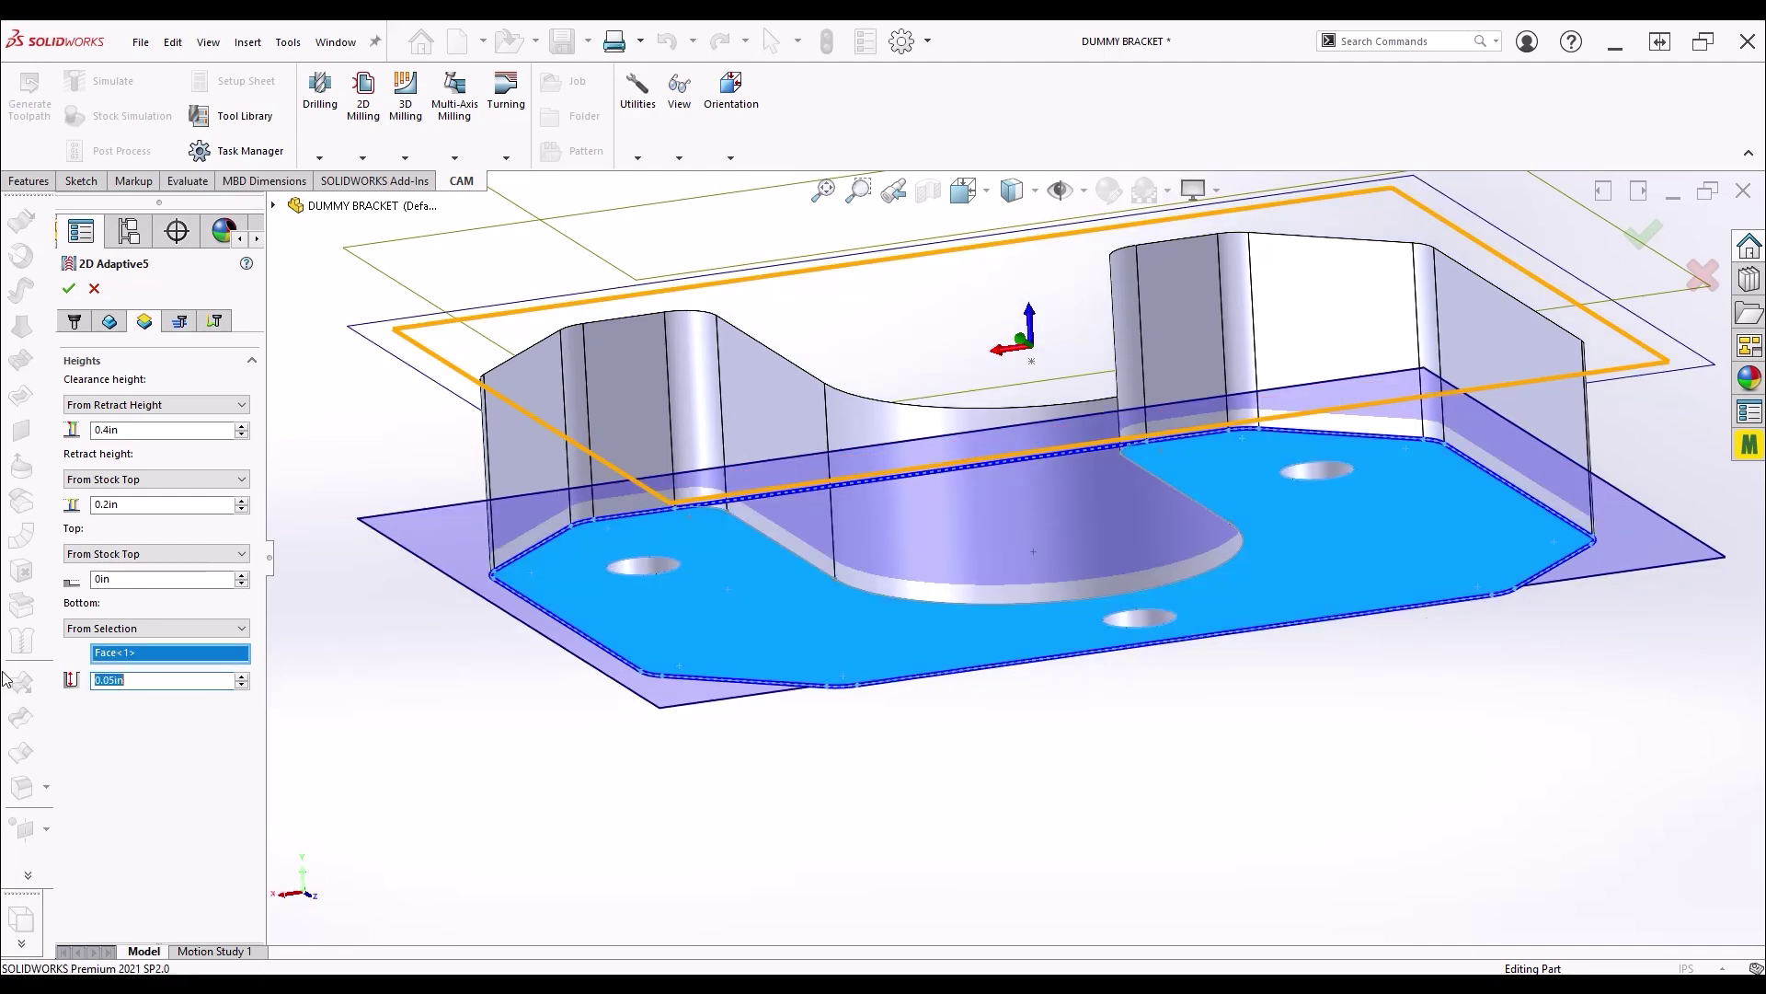
{"action": "scroll", "coordinate": [899, 650], "scroll_direction": "up", "scroll_amount": 3}
{"action": "middle_click_drag", "start_coordinate": [899, 651], "coordinate": [1011, 549]}
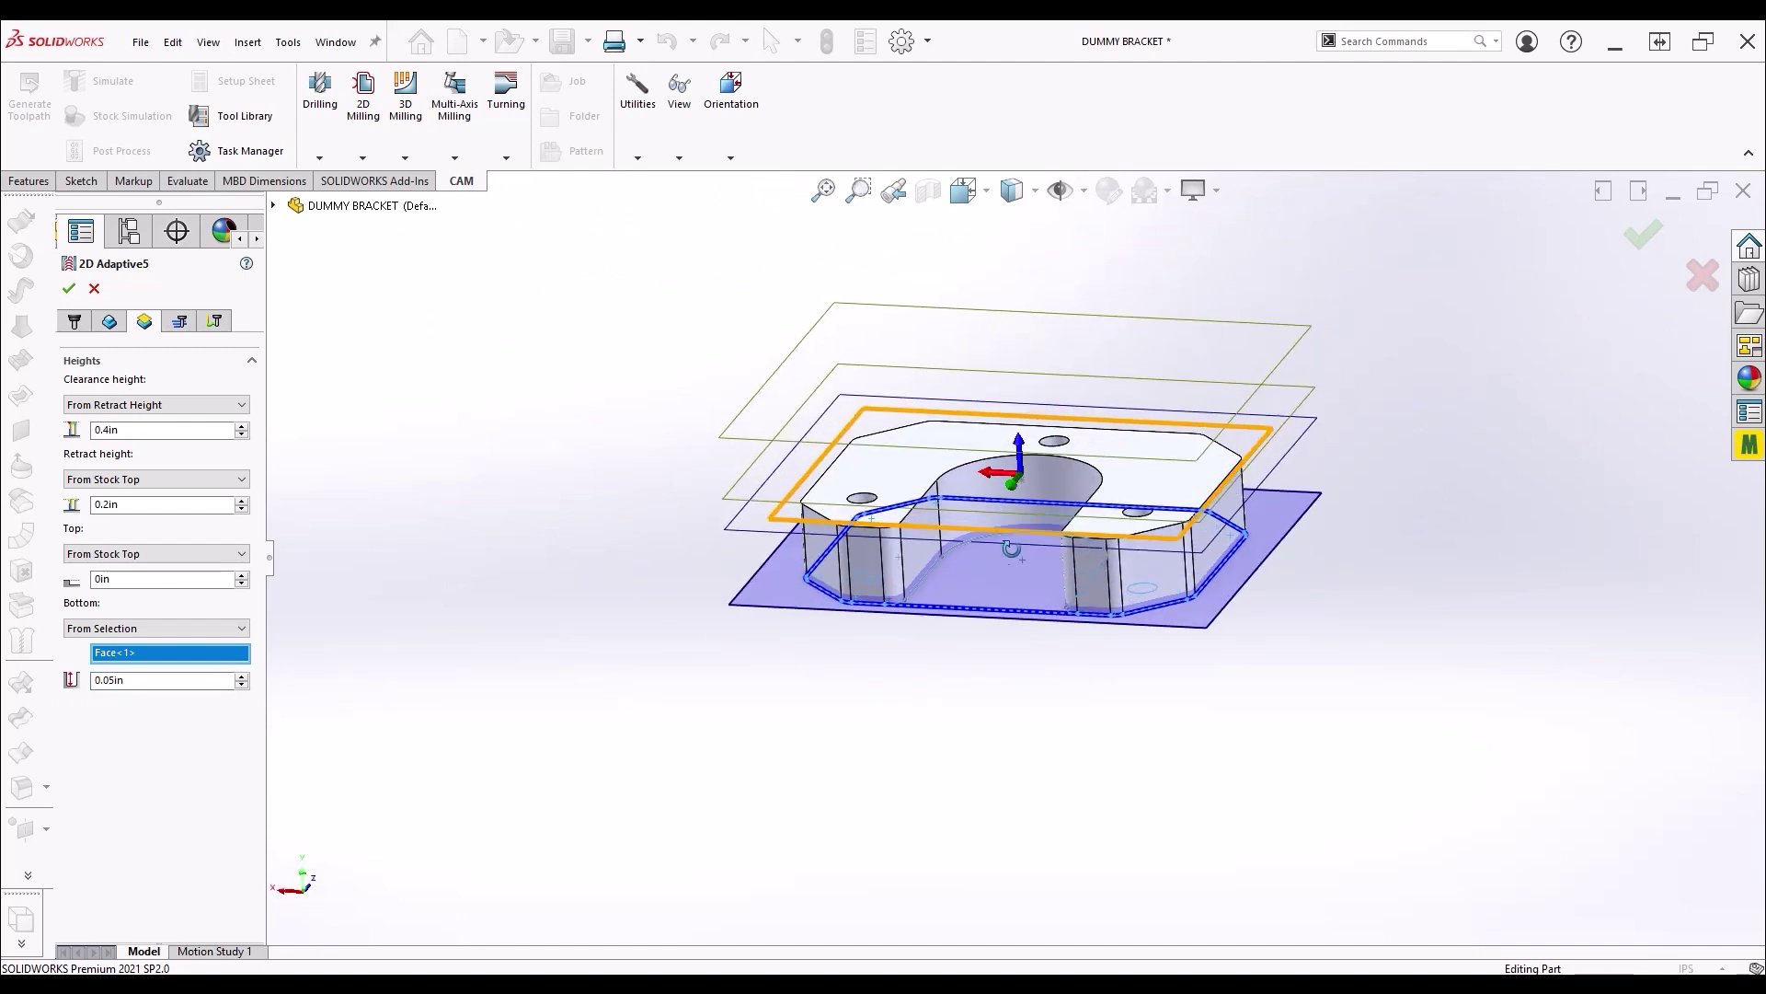
Set the adaptive clearing pass's optimal load to 0.08 in
{"action": "left_click", "coordinate": [182, 322]}
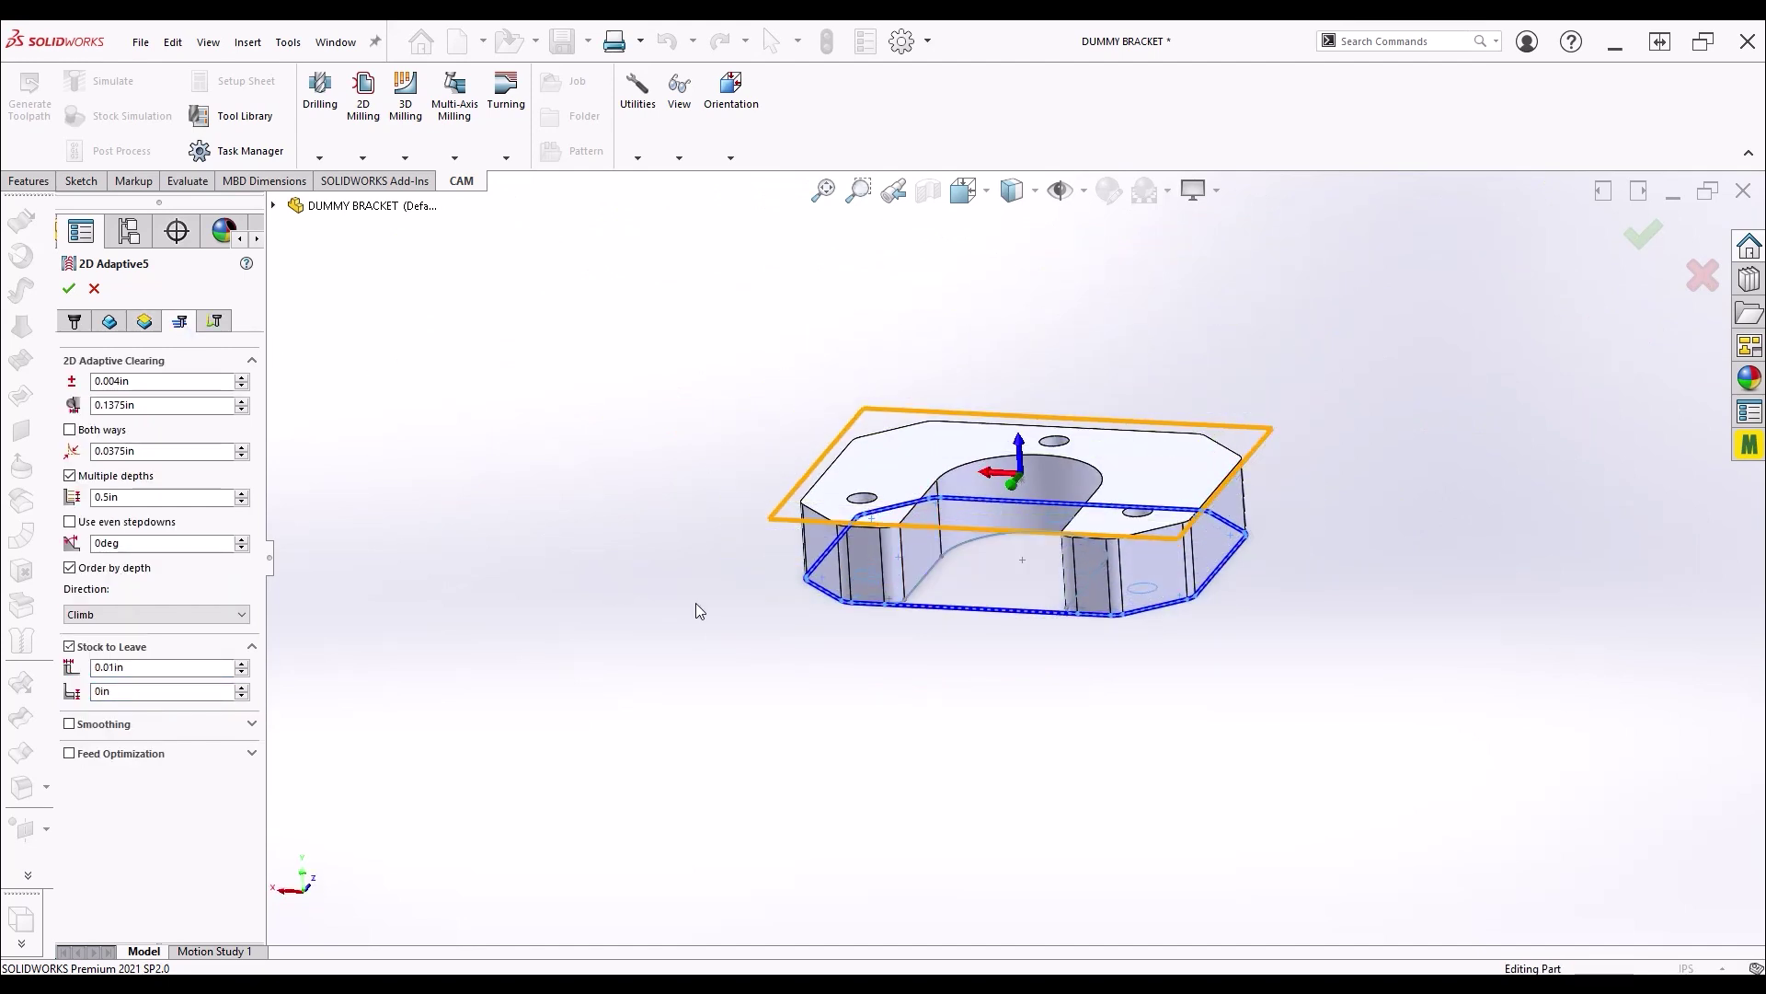
{"action": "middle_click_drag", "start_coordinate": [737, 556], "coordinate": [734, 616]}
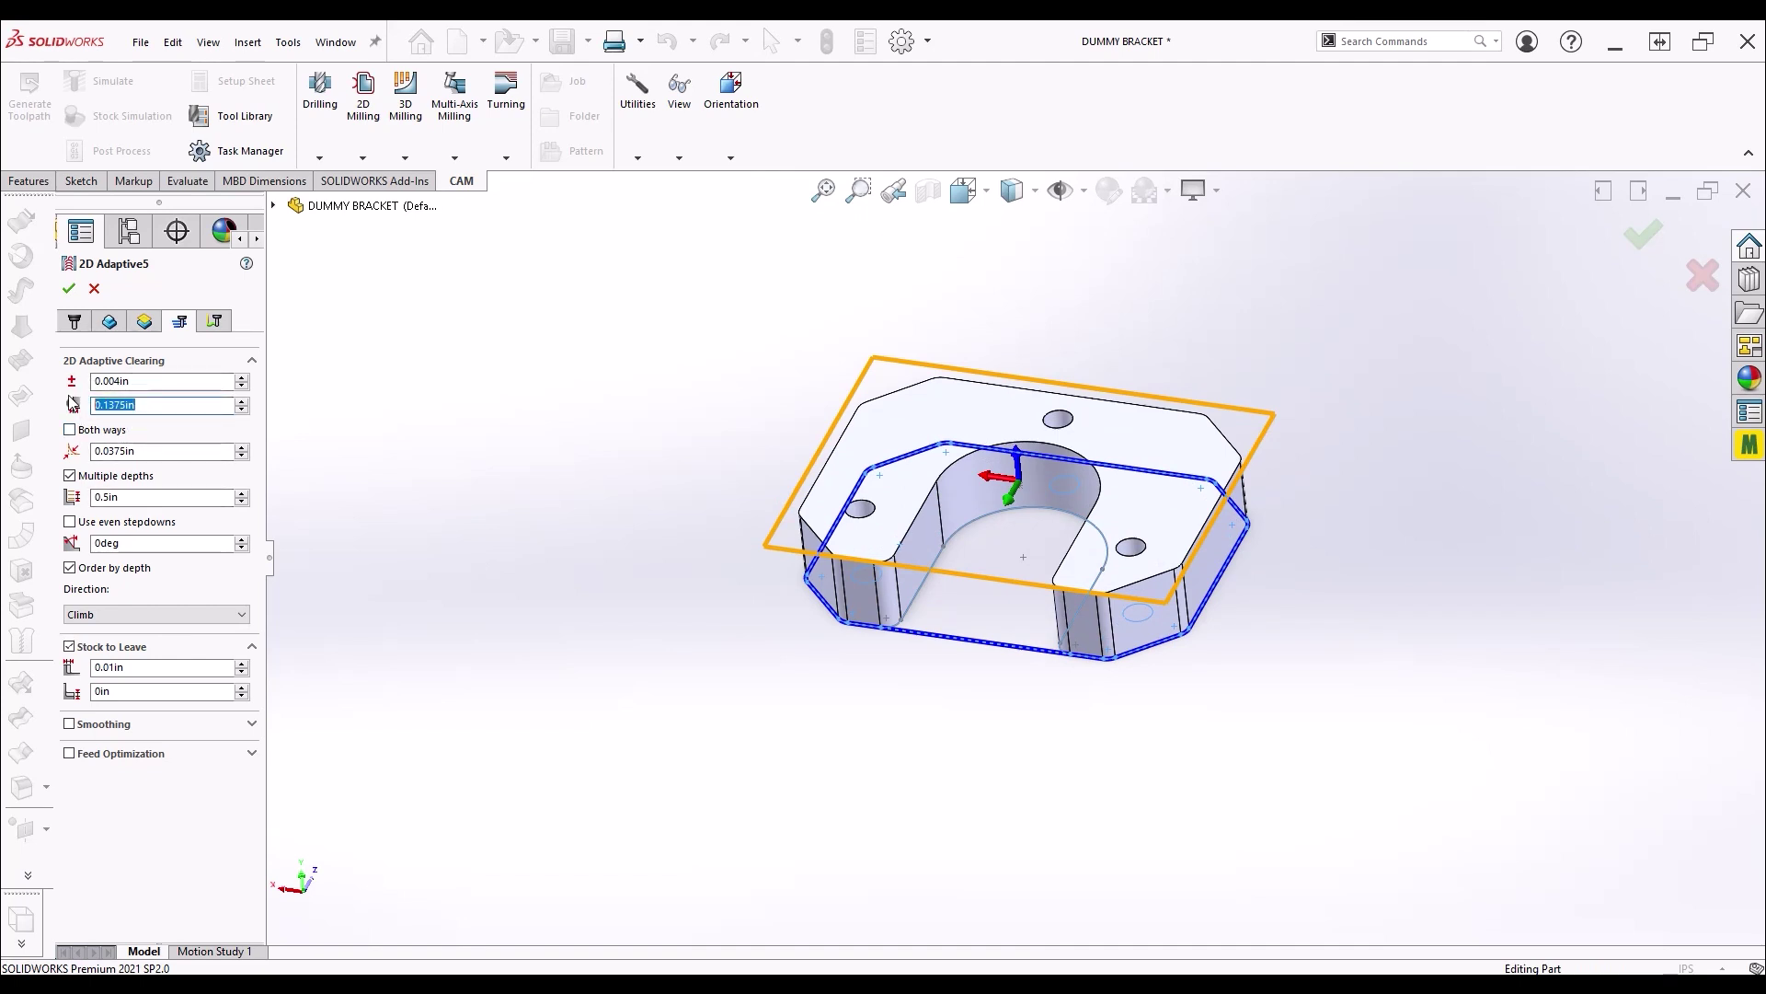
{"action": "type", "text": "80"}
Keep Multiple depths enabled, set the maximum stepdown to 0.3 in, and enable Use even stepdowns
{"action": "key", "text": "ctrl+1"}
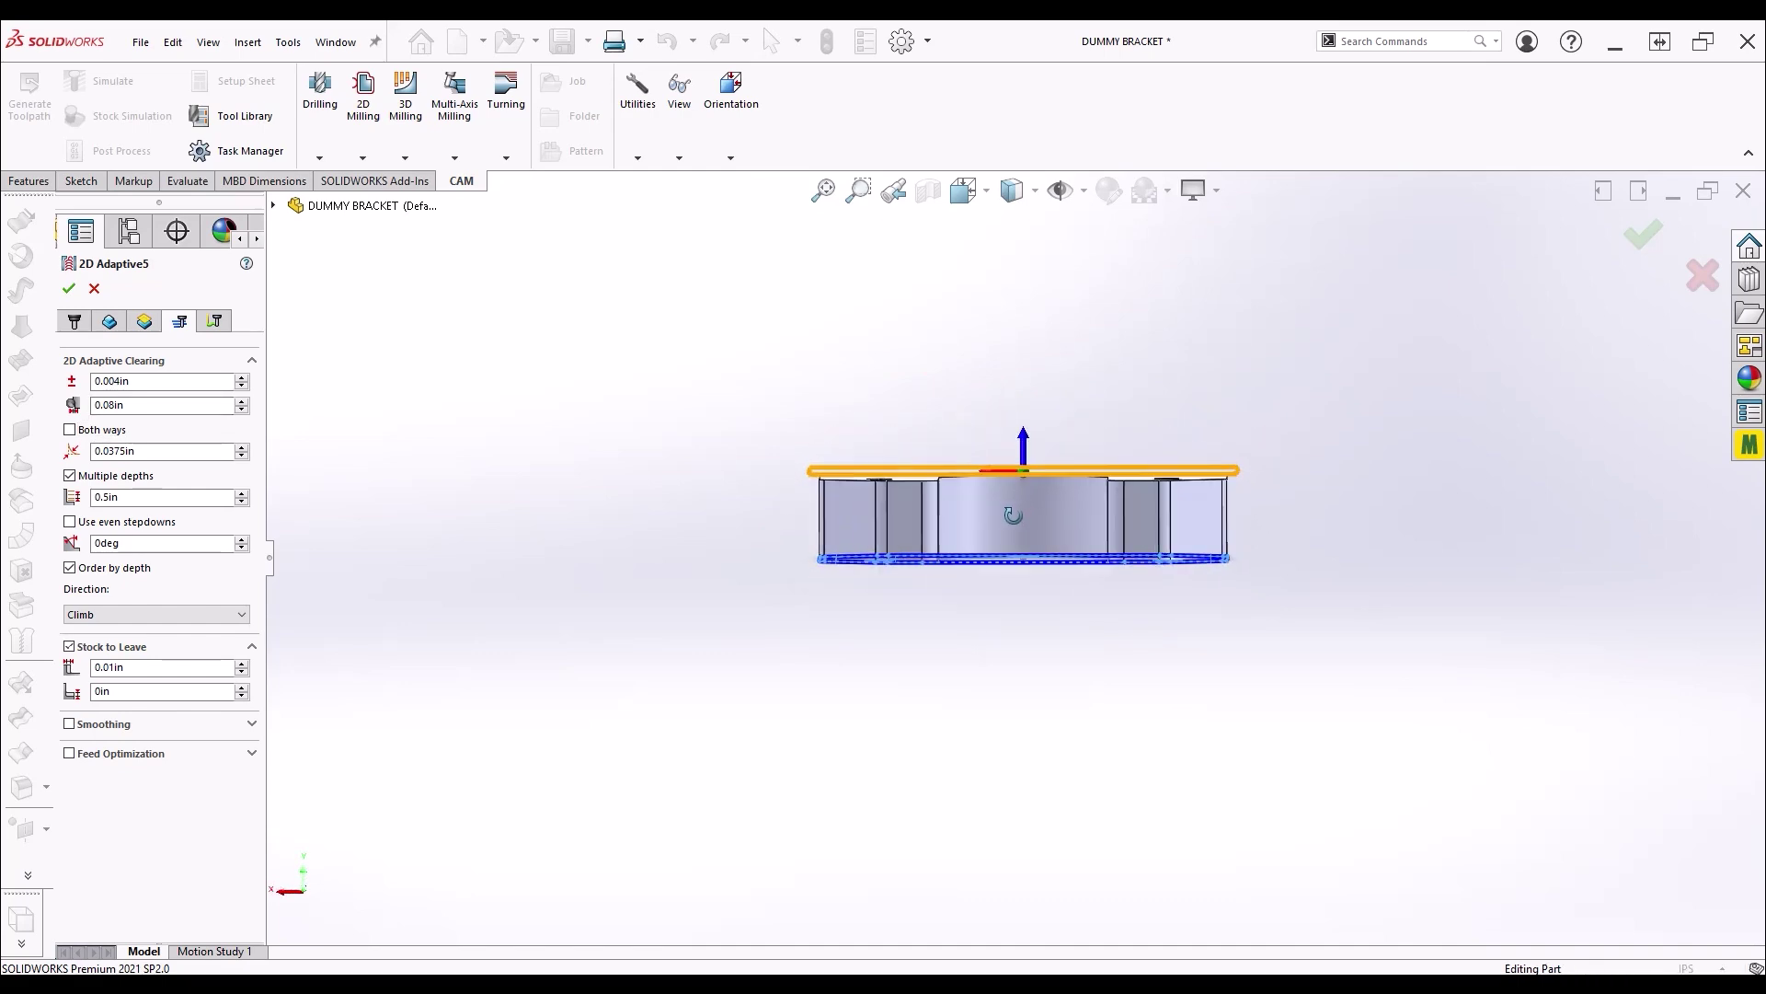
{"action": "scroll", "coordinate": [870, 522], "scroll_direction": "down", "scroll_amount": 5}
{"action": "mouse_move", "coordinate": [870, 522]}
{"action": "middle_mouse_down"}
{"action": "mouse_move", "coordinate": [876, 501]}
{"action": "mouse_move", "coordinate": [860, 532]}
{"action": "mouse_move", "coordinate": [918, 559]}
{"action": "mouse_move", "coordinate": [925, 538]}
{"action": "mouse_move", "coordinate": [870, 532]}
{"action": "middle_mouse_up"}
{"action": "scroll", "coordinate": [981, 545], "scroll_direction": "up", "scroll_amount": 5}
{"action": "scroll", "coordinate": [980, 545], "scroll_direction": "down", "scroll_amount": 2}
{"action": "left_click", "coordinate": [71, 476]}
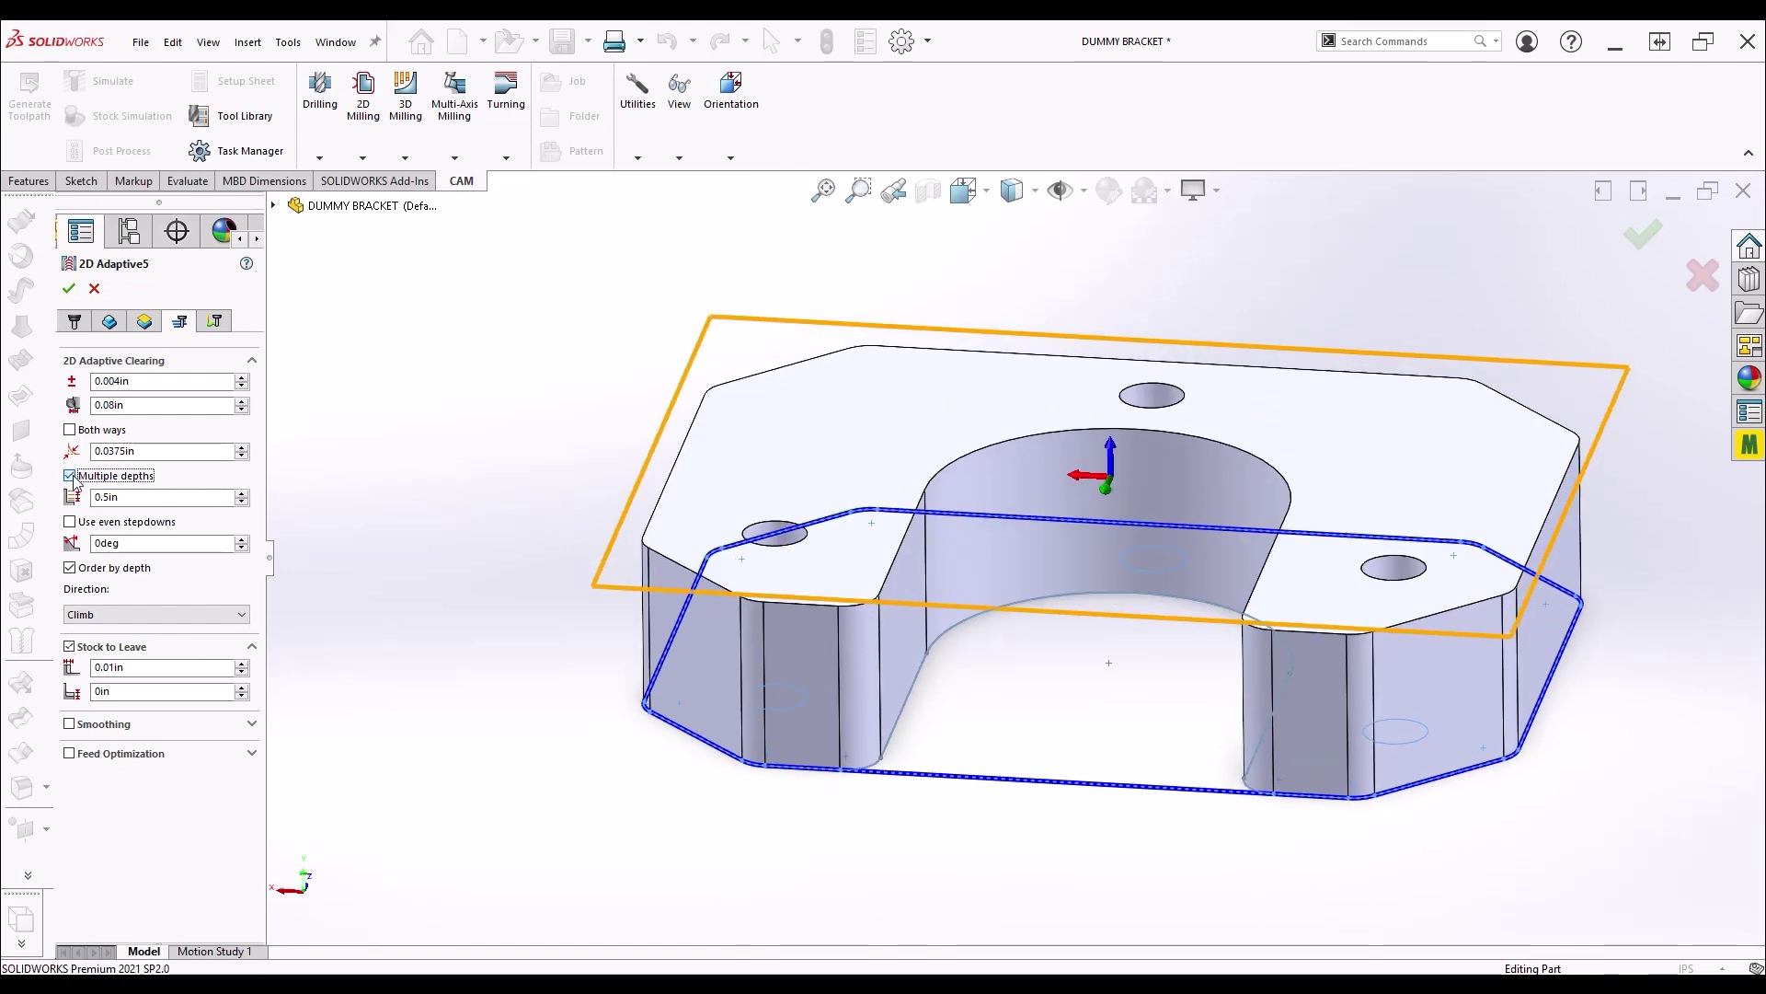
{"action": "left_click", "coordinate": [148, 494]}
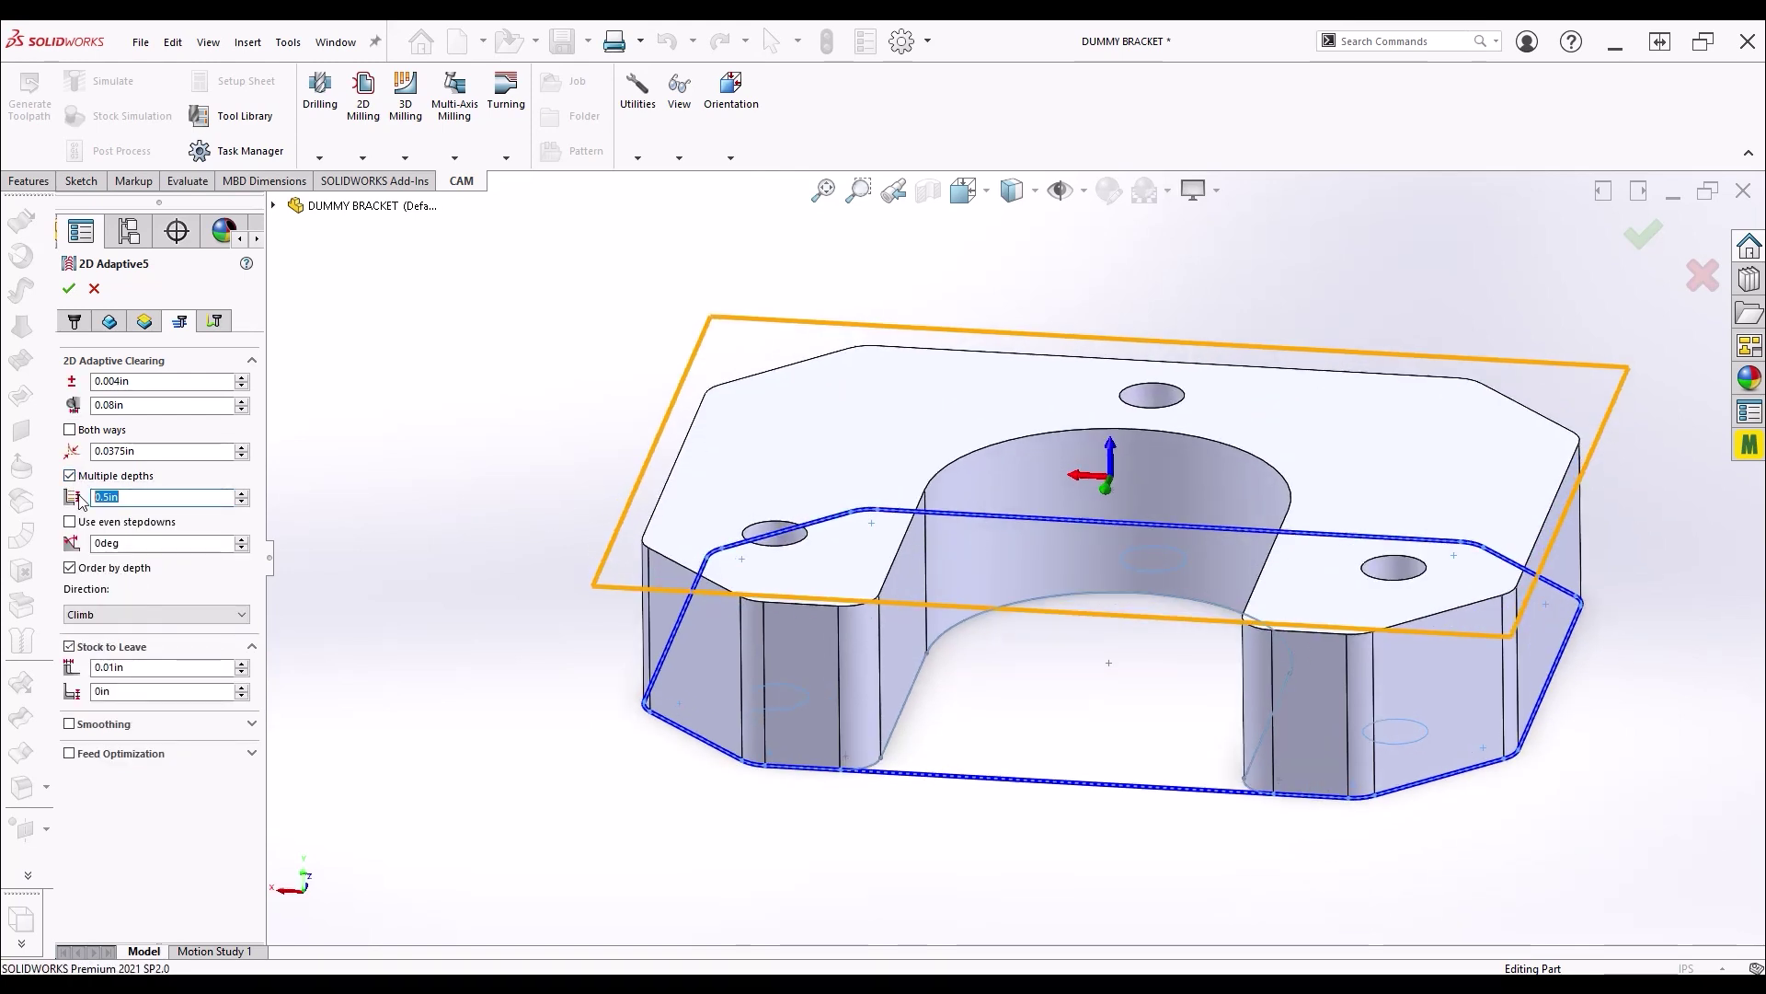
{"action": "type", "text": "0.3"}
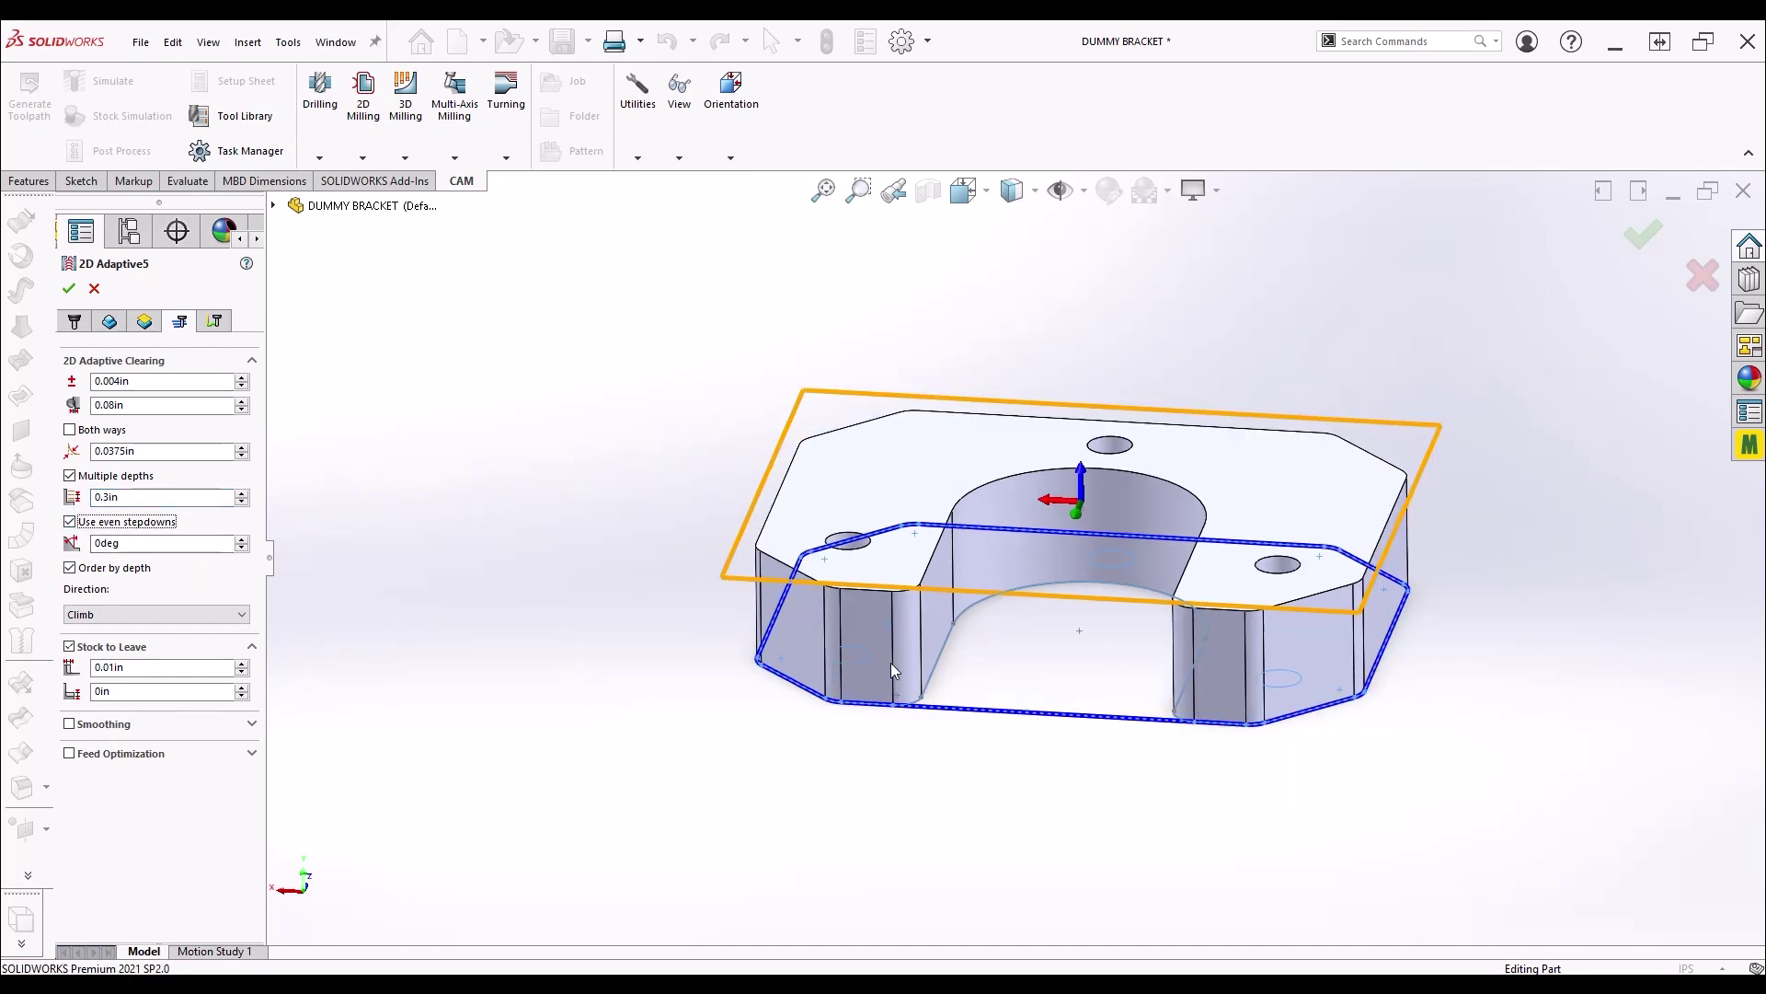
Try radial and axial stock to leave of 0.02 in each on the adaptive clearing operation
{"action": "mouse_move", "coordinate": [890, 663]}
{"action": "middle_mouse_down"}
{"action": "mouse_move", "coordinate": [882, 476]}
{"action": "mouse_move", "coordinate": [867, 671]}
{"action": "middle_mouse_up"}
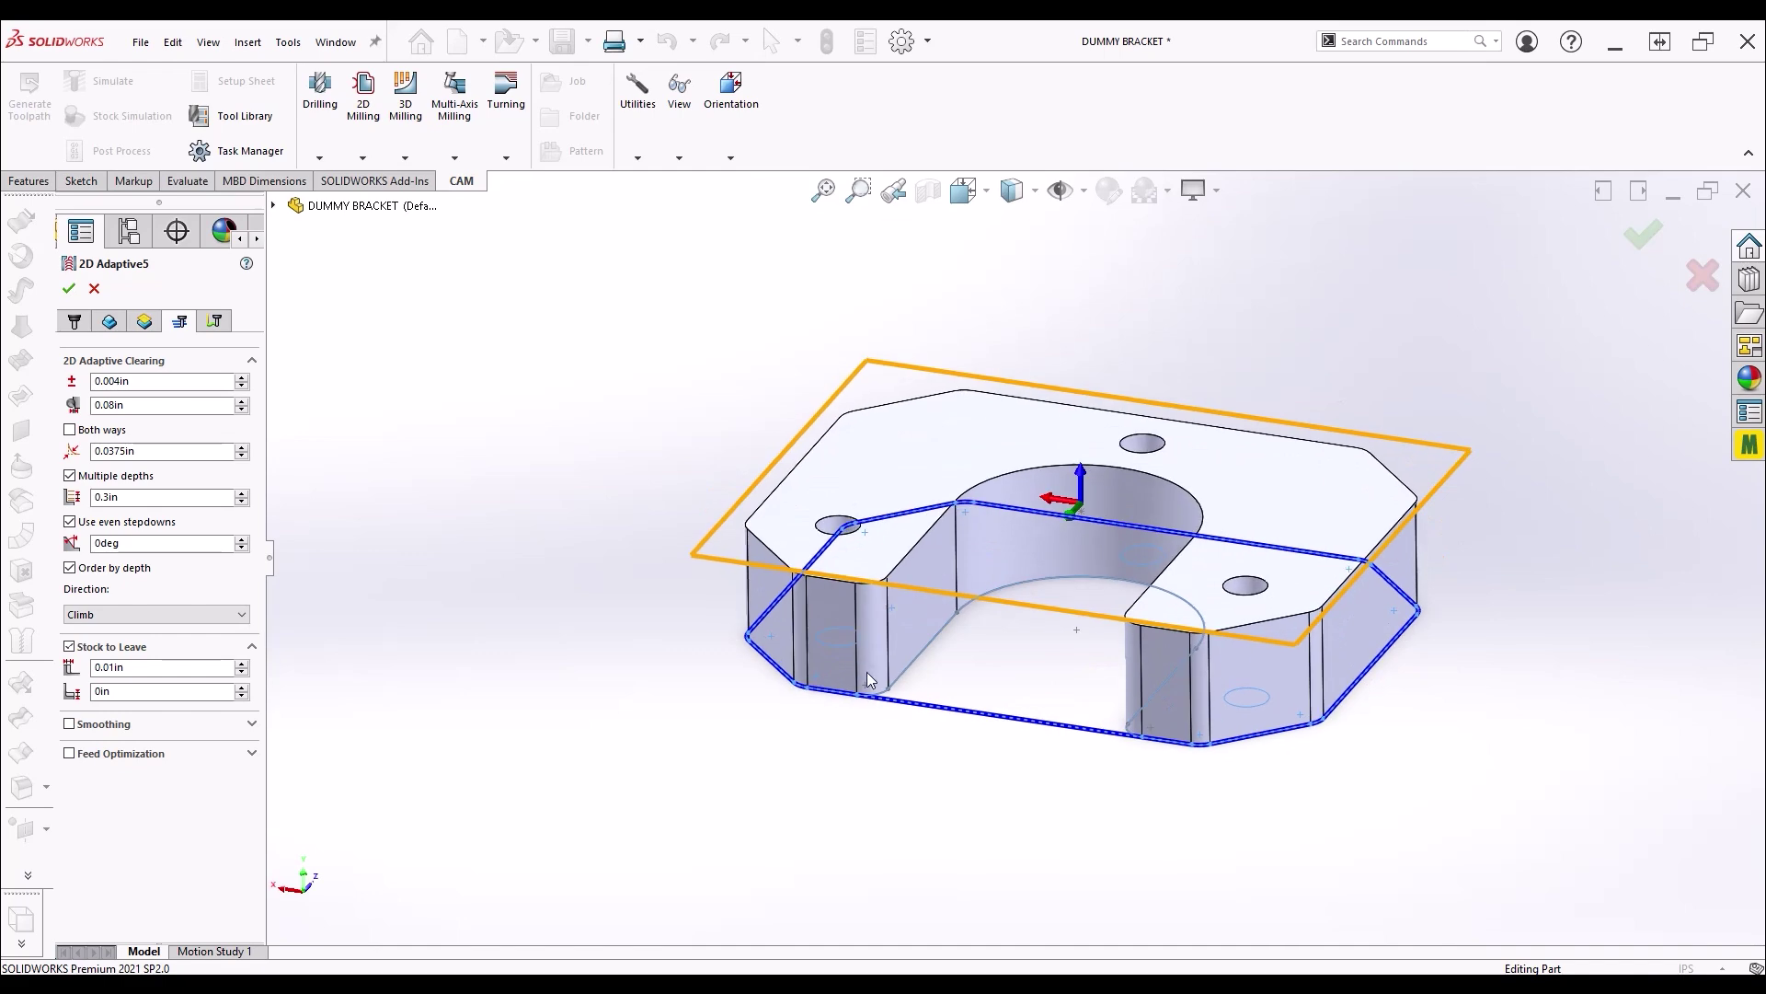
{"action": "scroll", "coordinate": [903, 598], "scroll_direction": "down", "scroll_amount": 5}
{"action": "key", "text": "ctrl+2"}
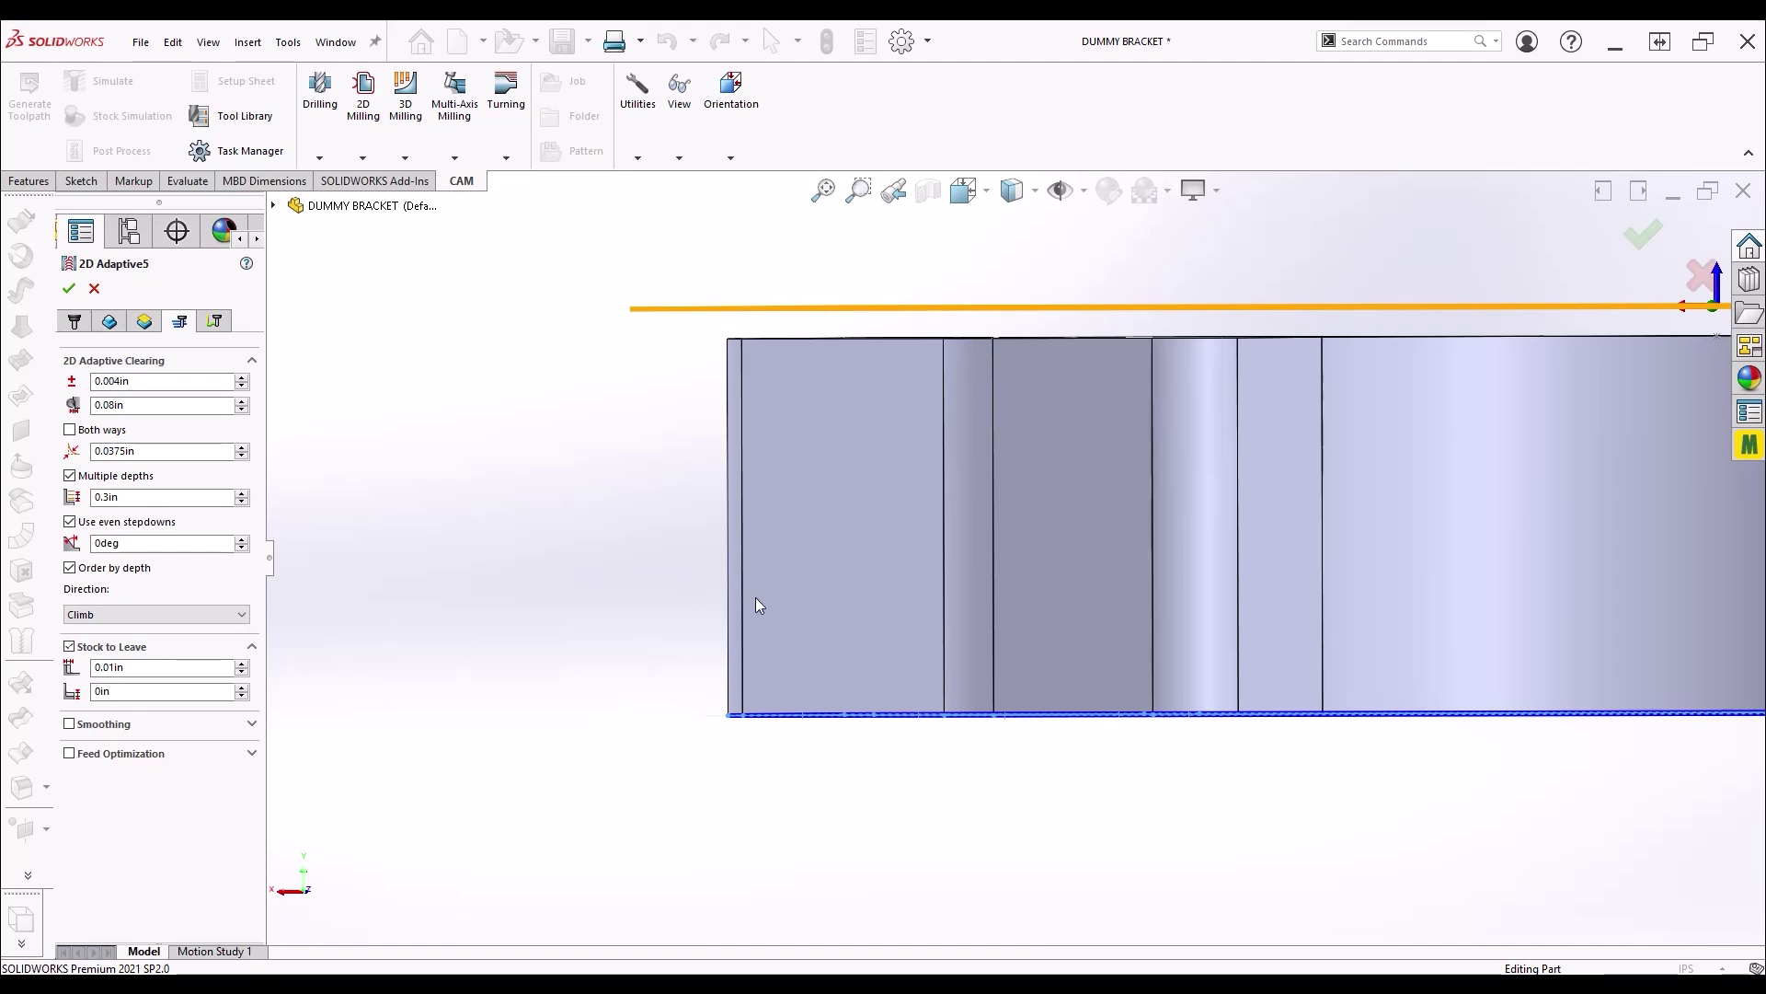
{"action": "scroll", "coordinate": [1093, 517], "scroll_direction": "up", "scroll_amount": 5}
{"action": "middle_click_drag", "start_coordinate": [1093, 517], "coordinate": [1115, 598]}
{"action": "scroll", "coordinate": [1325, 489], "scroll_direction": "down", "scroll_amount": 4}
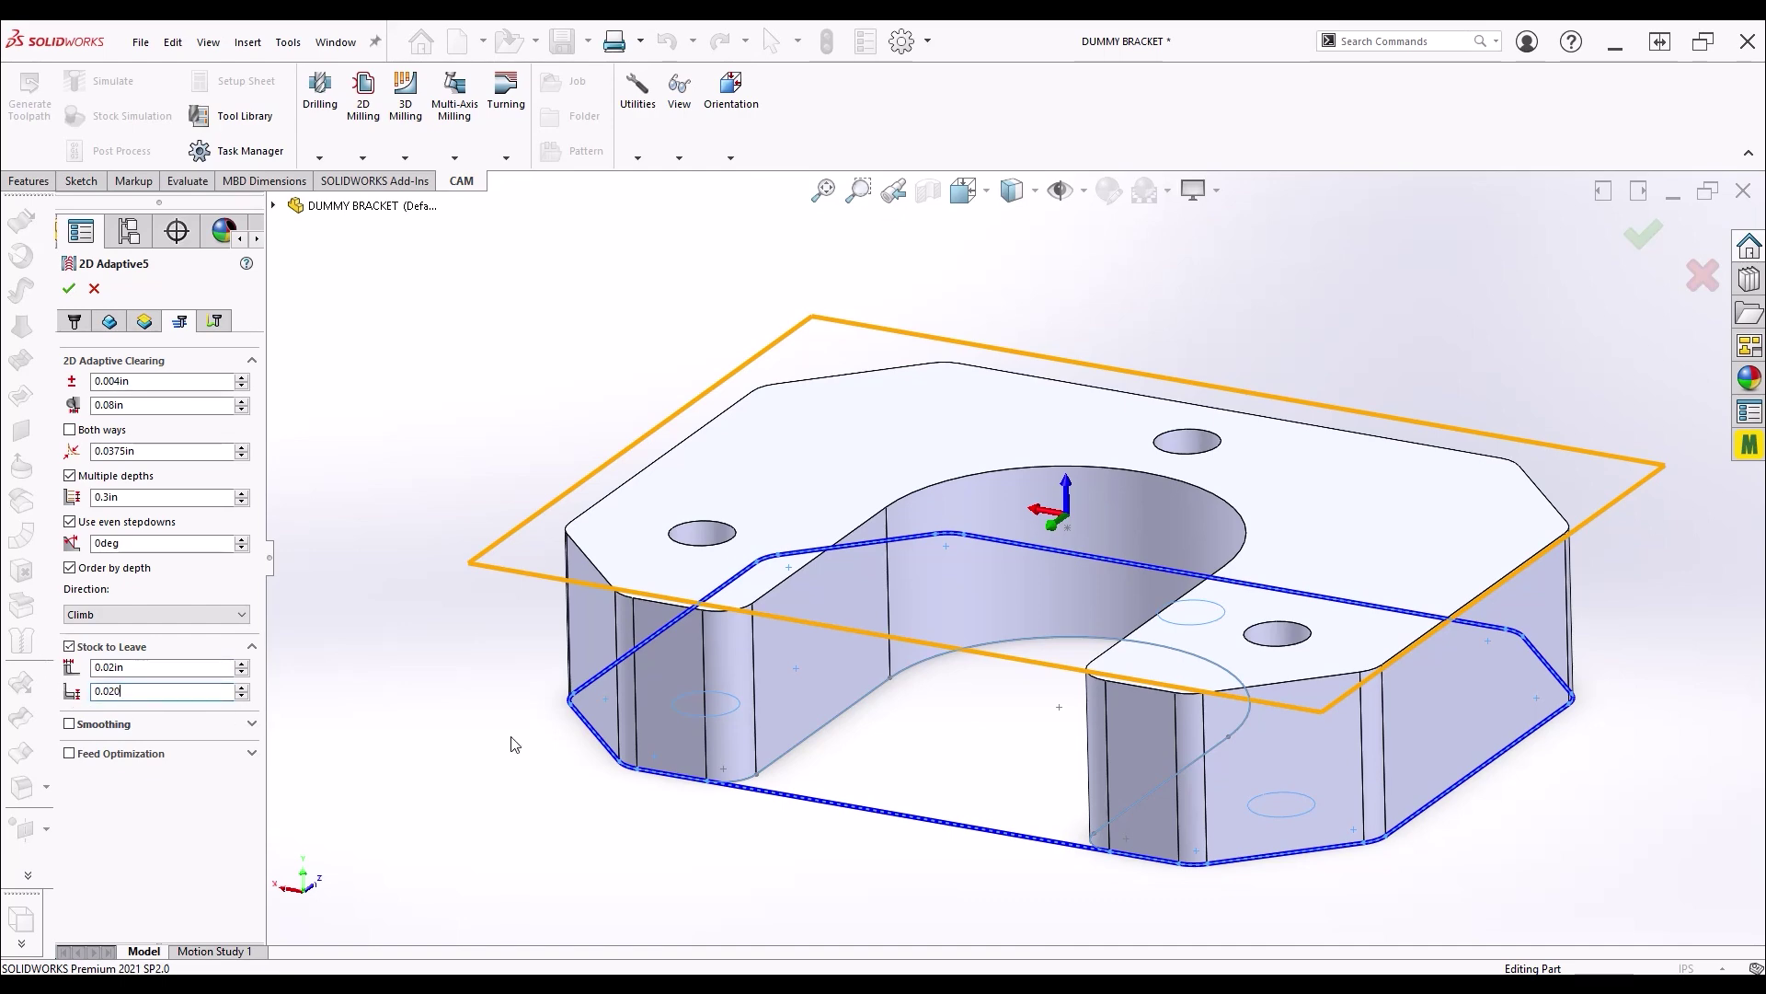
{"action": "middle_click_drag", "start_coordinate": [619, 573], "coordinate": [635, 662]}
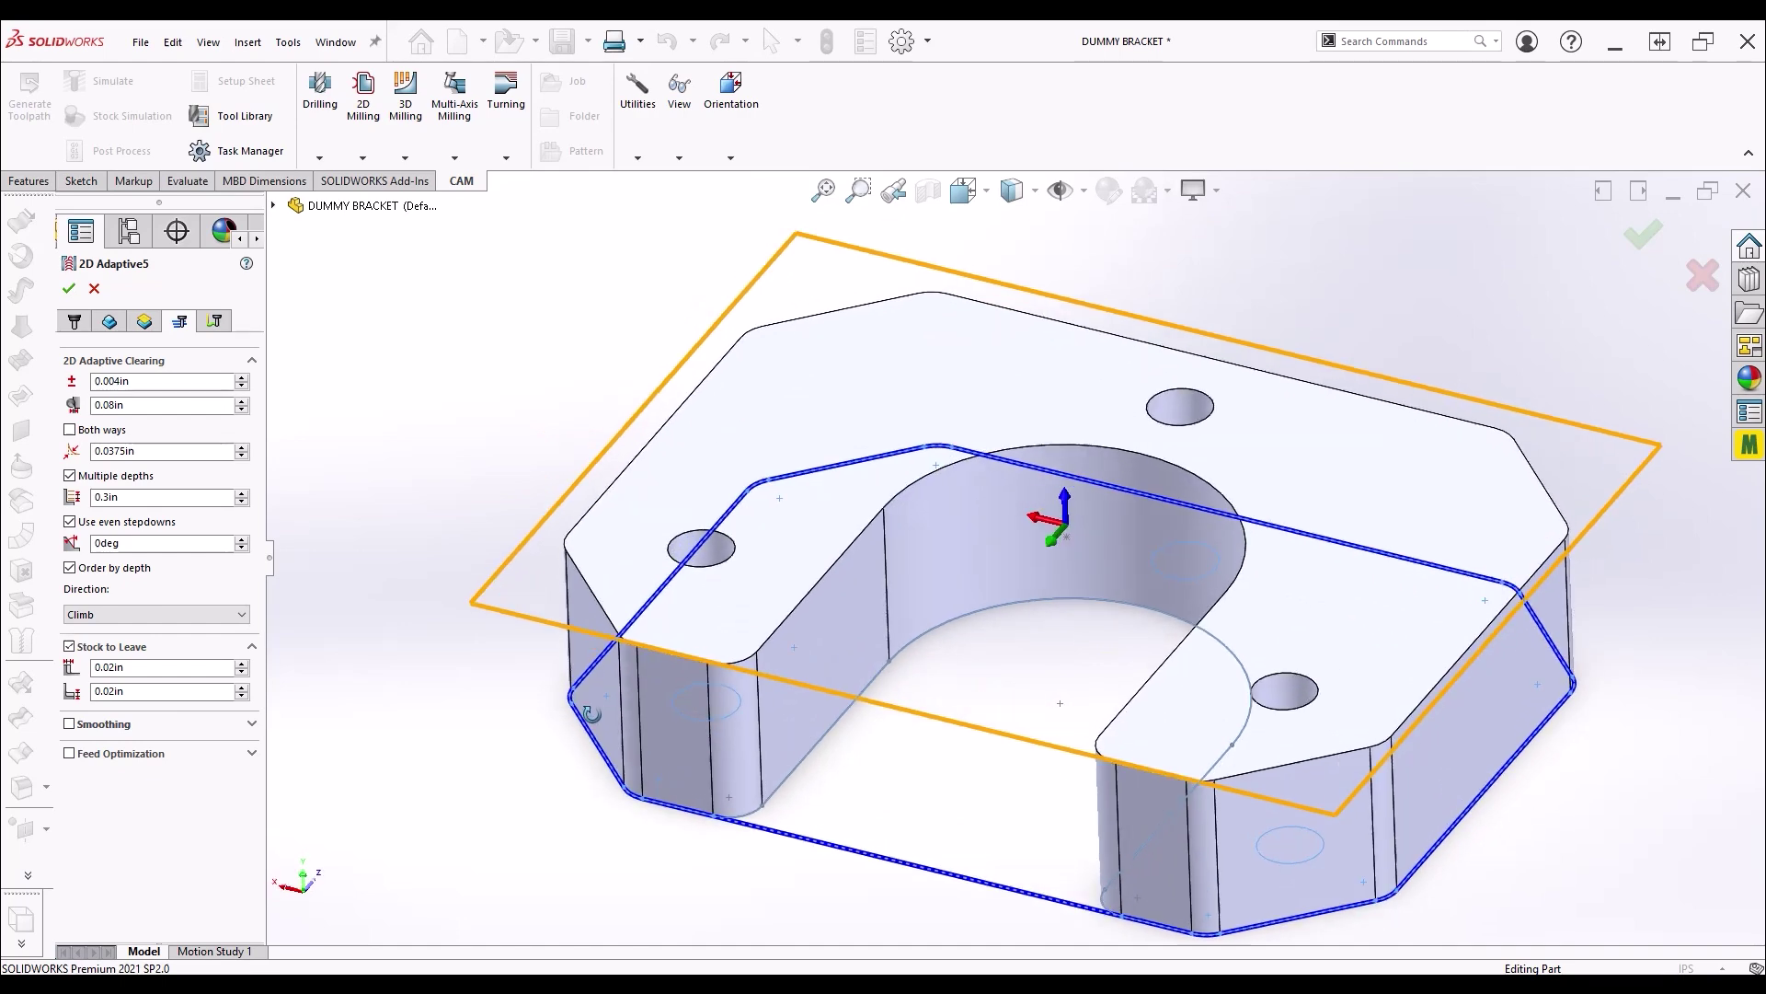
Set the radial stock to leave to 0.01 in, accept the adaptive operation and inspect its toolpath around the bracket
{"action": "middle_click_drag", "start_coordinate": [1052, 704], "coordinate": [944, 480]}
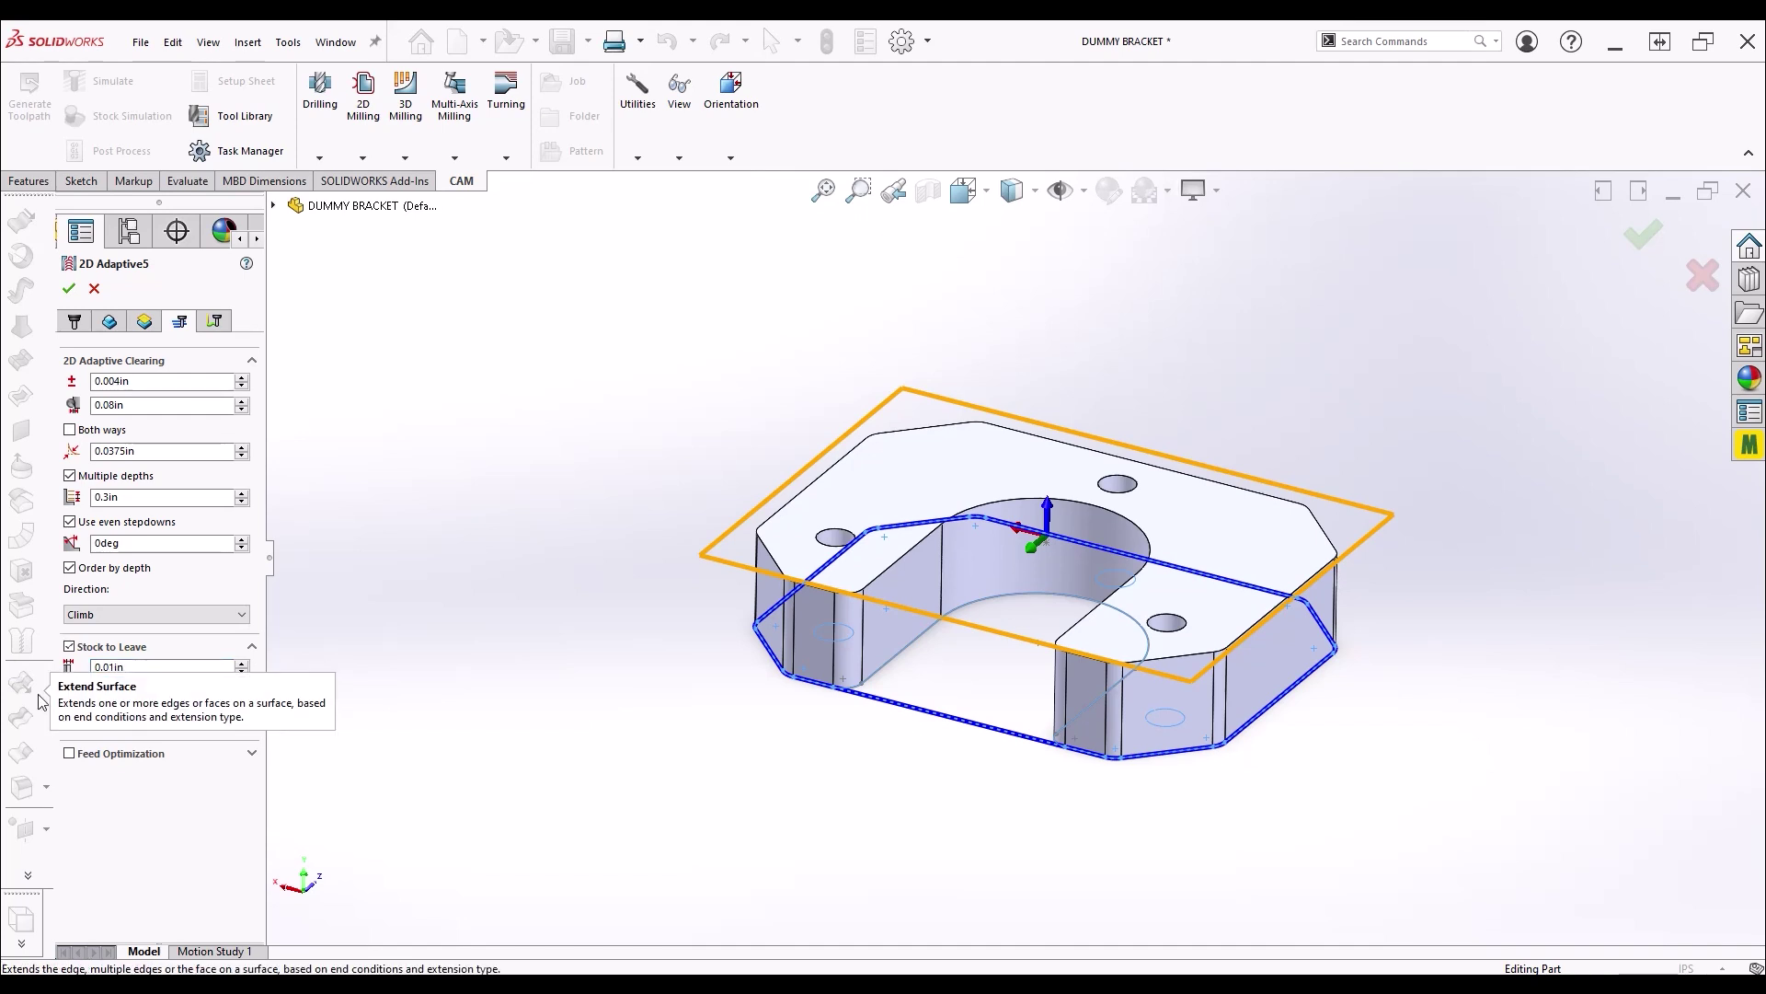
{"action": "left_click", "coordinate": [65, 288]}
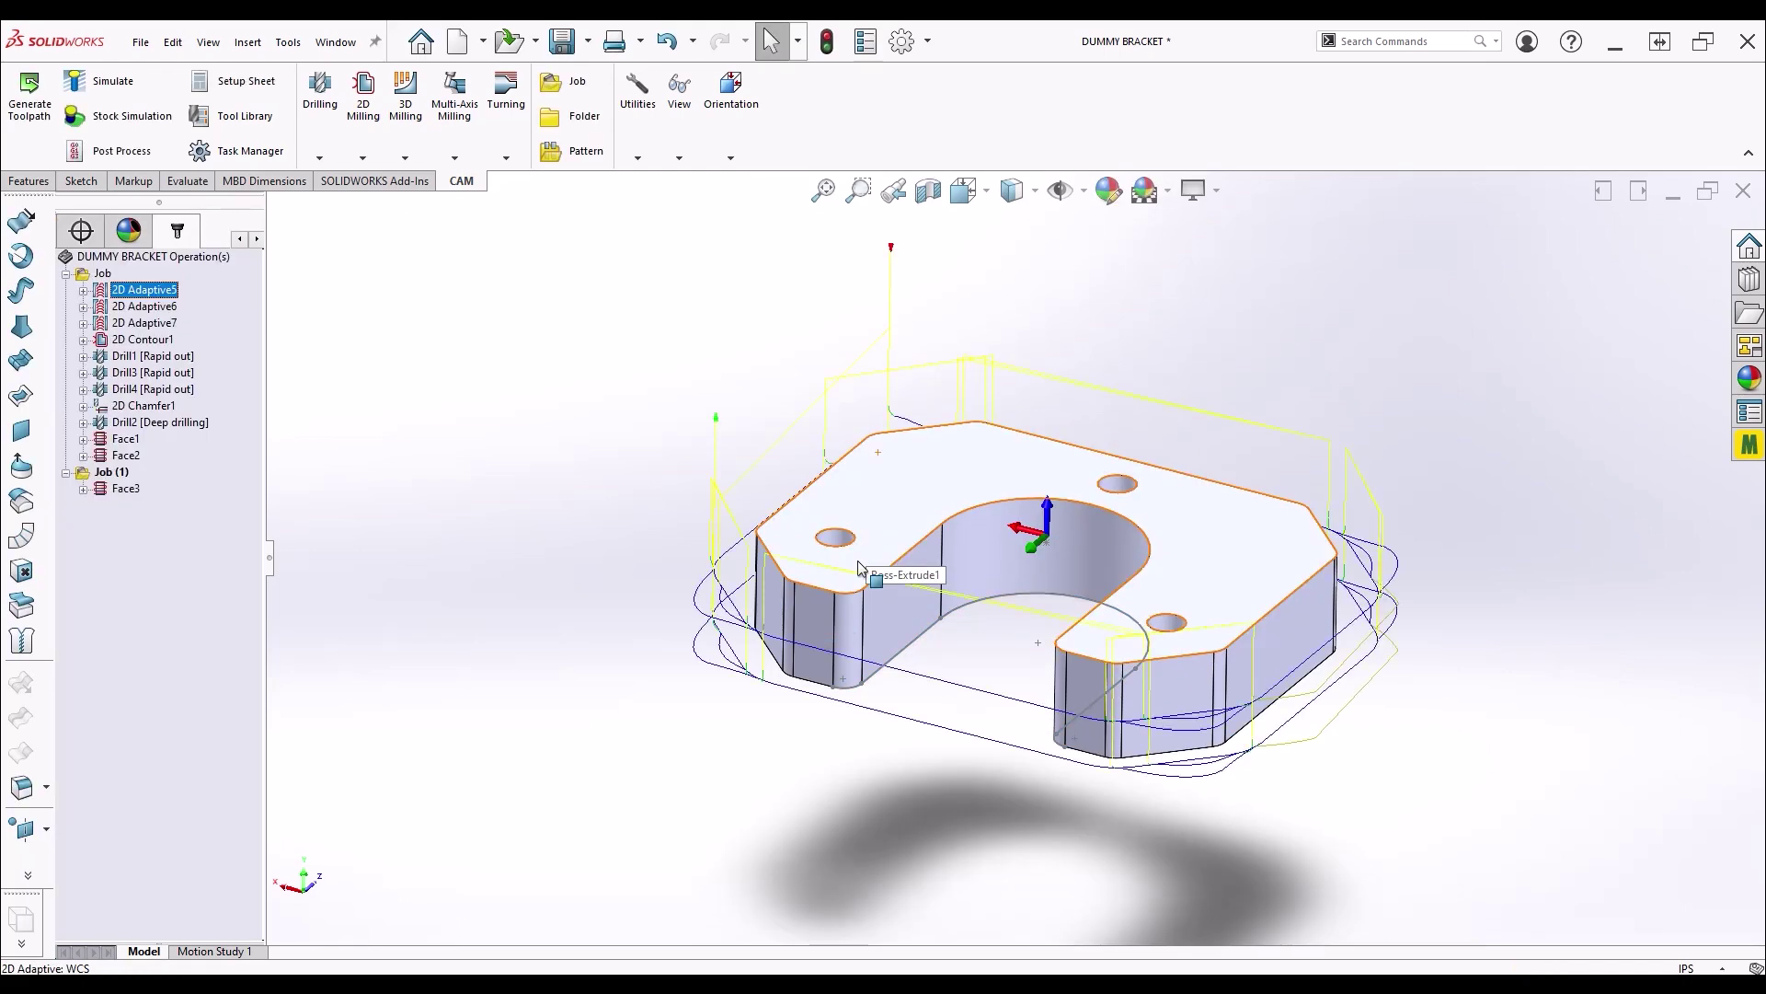
{"action": "middle_click_drag", "start_coordinate": [855, 572], "coordinate": [958, 297]}
{"action": "scroll", "coordinate": [1065, 297], "scroll_direction": "down", "scroll_amount": 3}
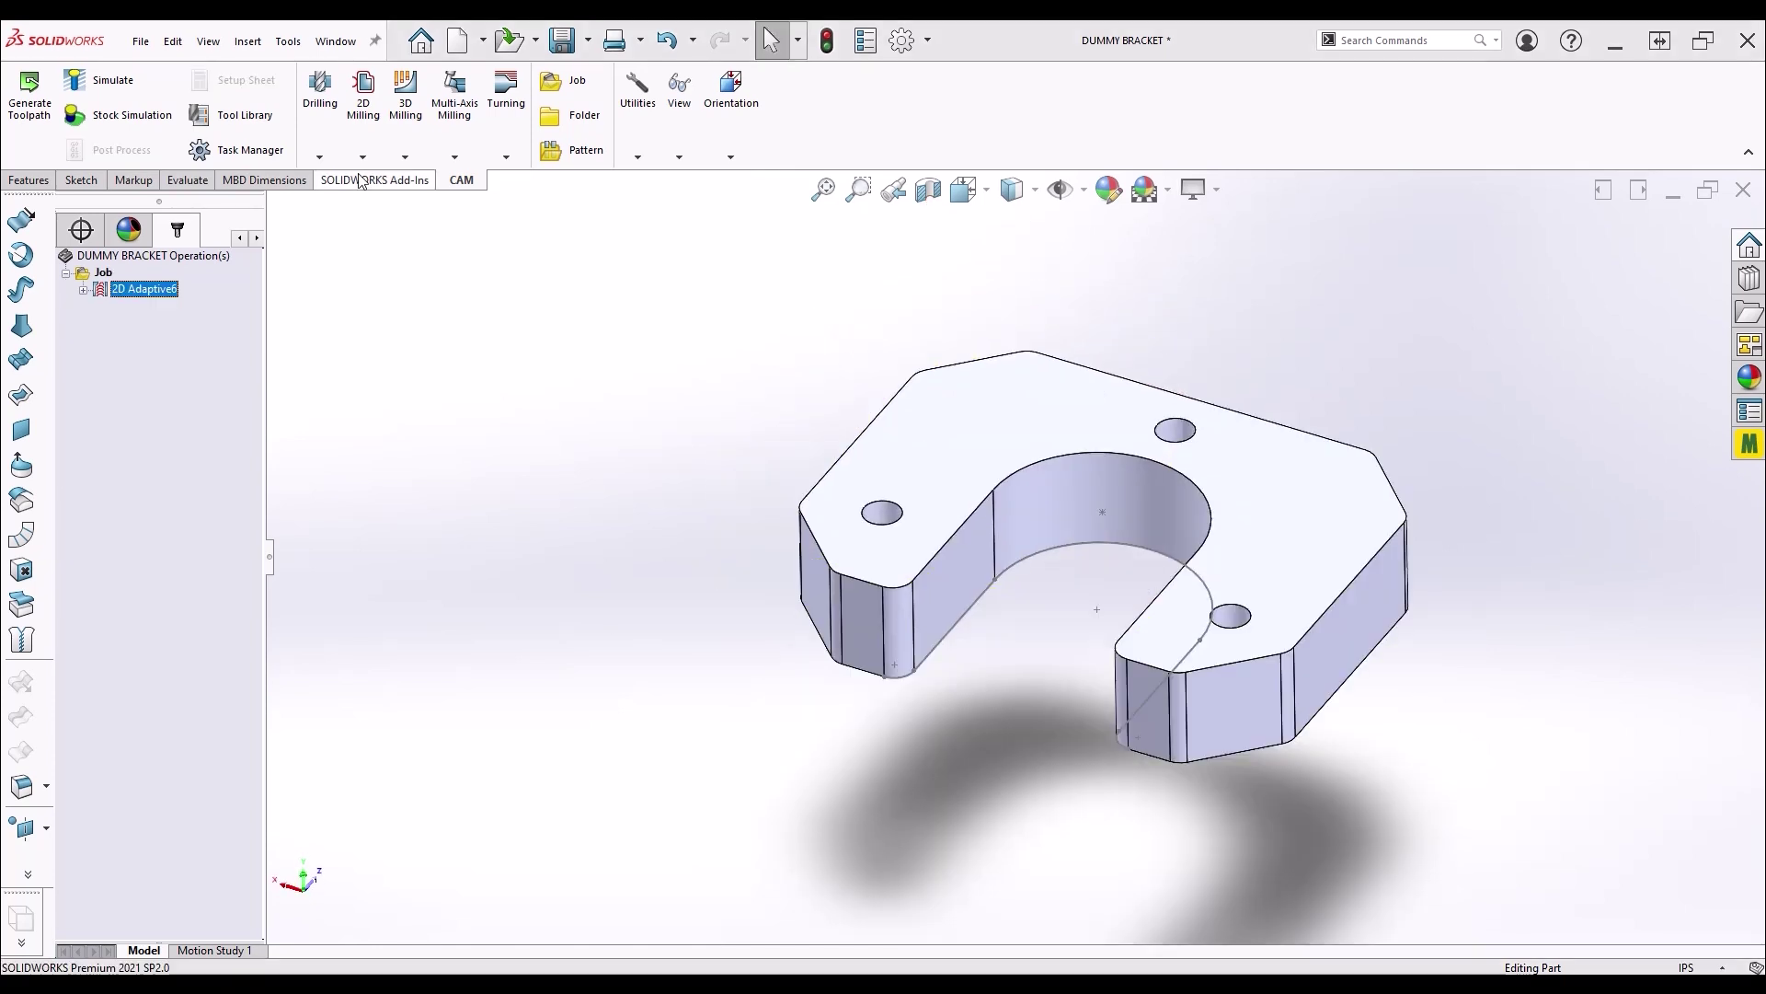
Create another 2D Adaptive Clearing operation and select the OPEN POCKET sketch as its model geometry
{"action": "left_click", "coordinate": [362, 157]}
{"action": "left_click", "coordinate": [379, 199]}
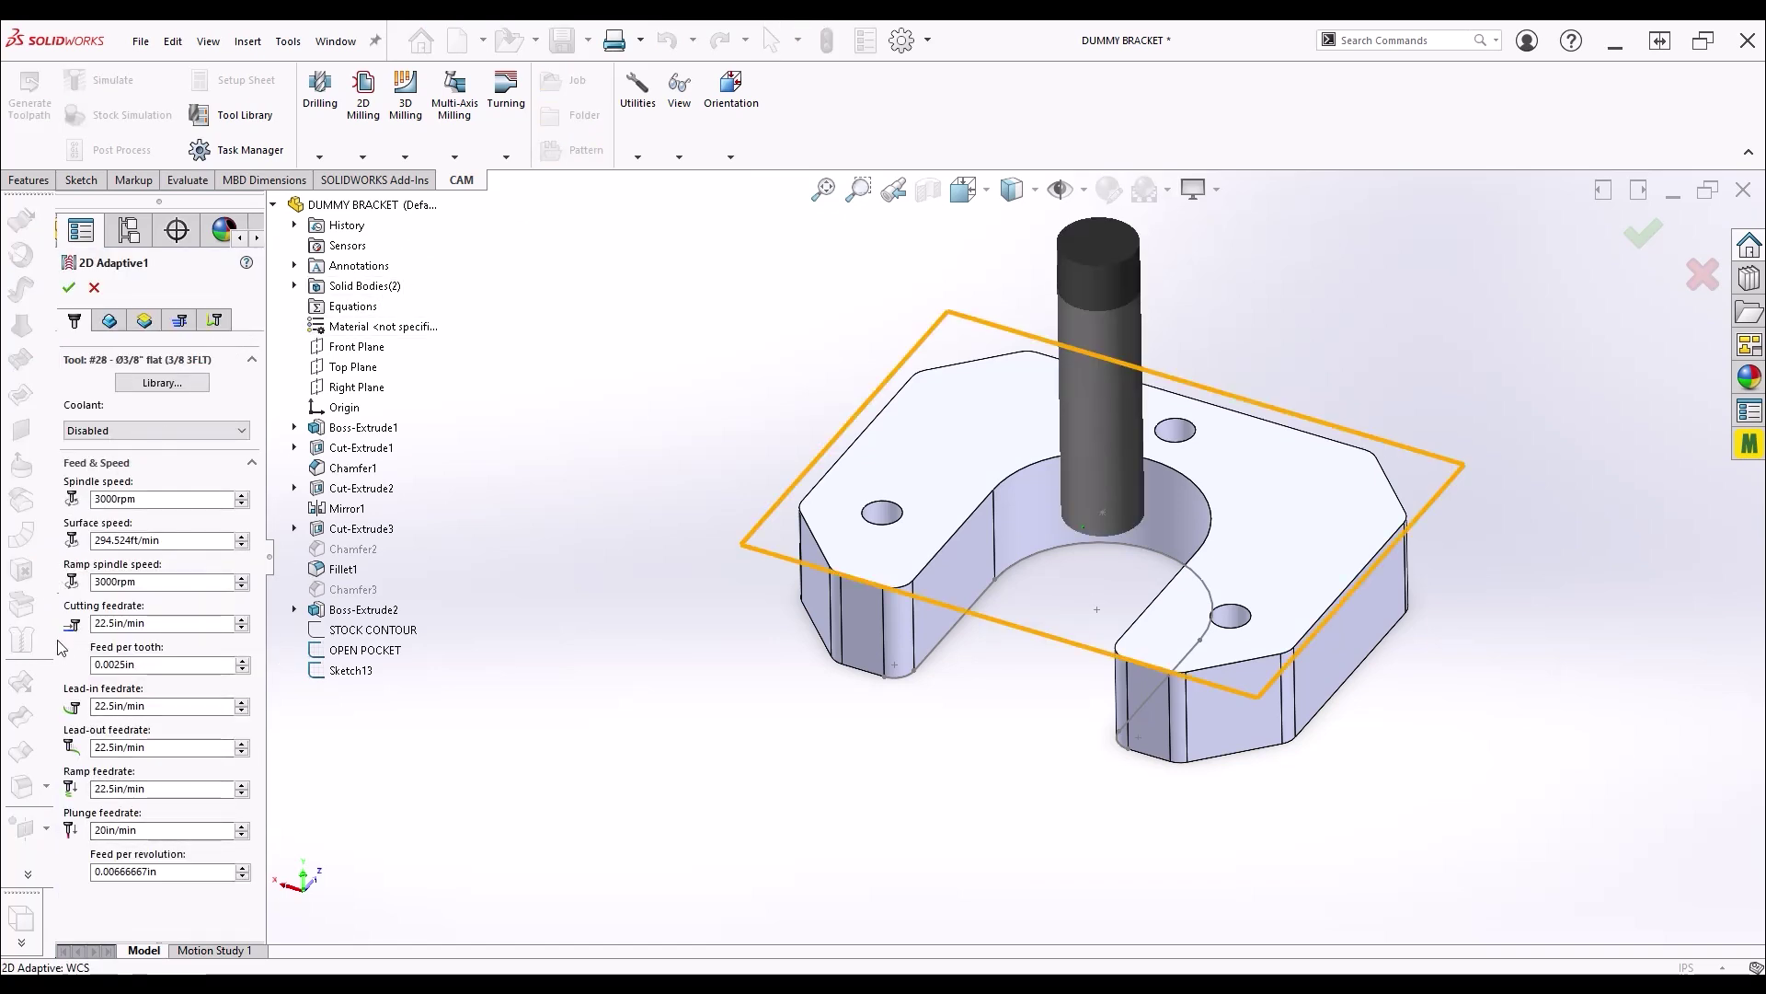
{"action": "left_click", "coordinate": [175, 623]}
{"action": "left_click", "coordinate": [156, 665]}
{"action": "left_click", "coordinate": [108, 321]}
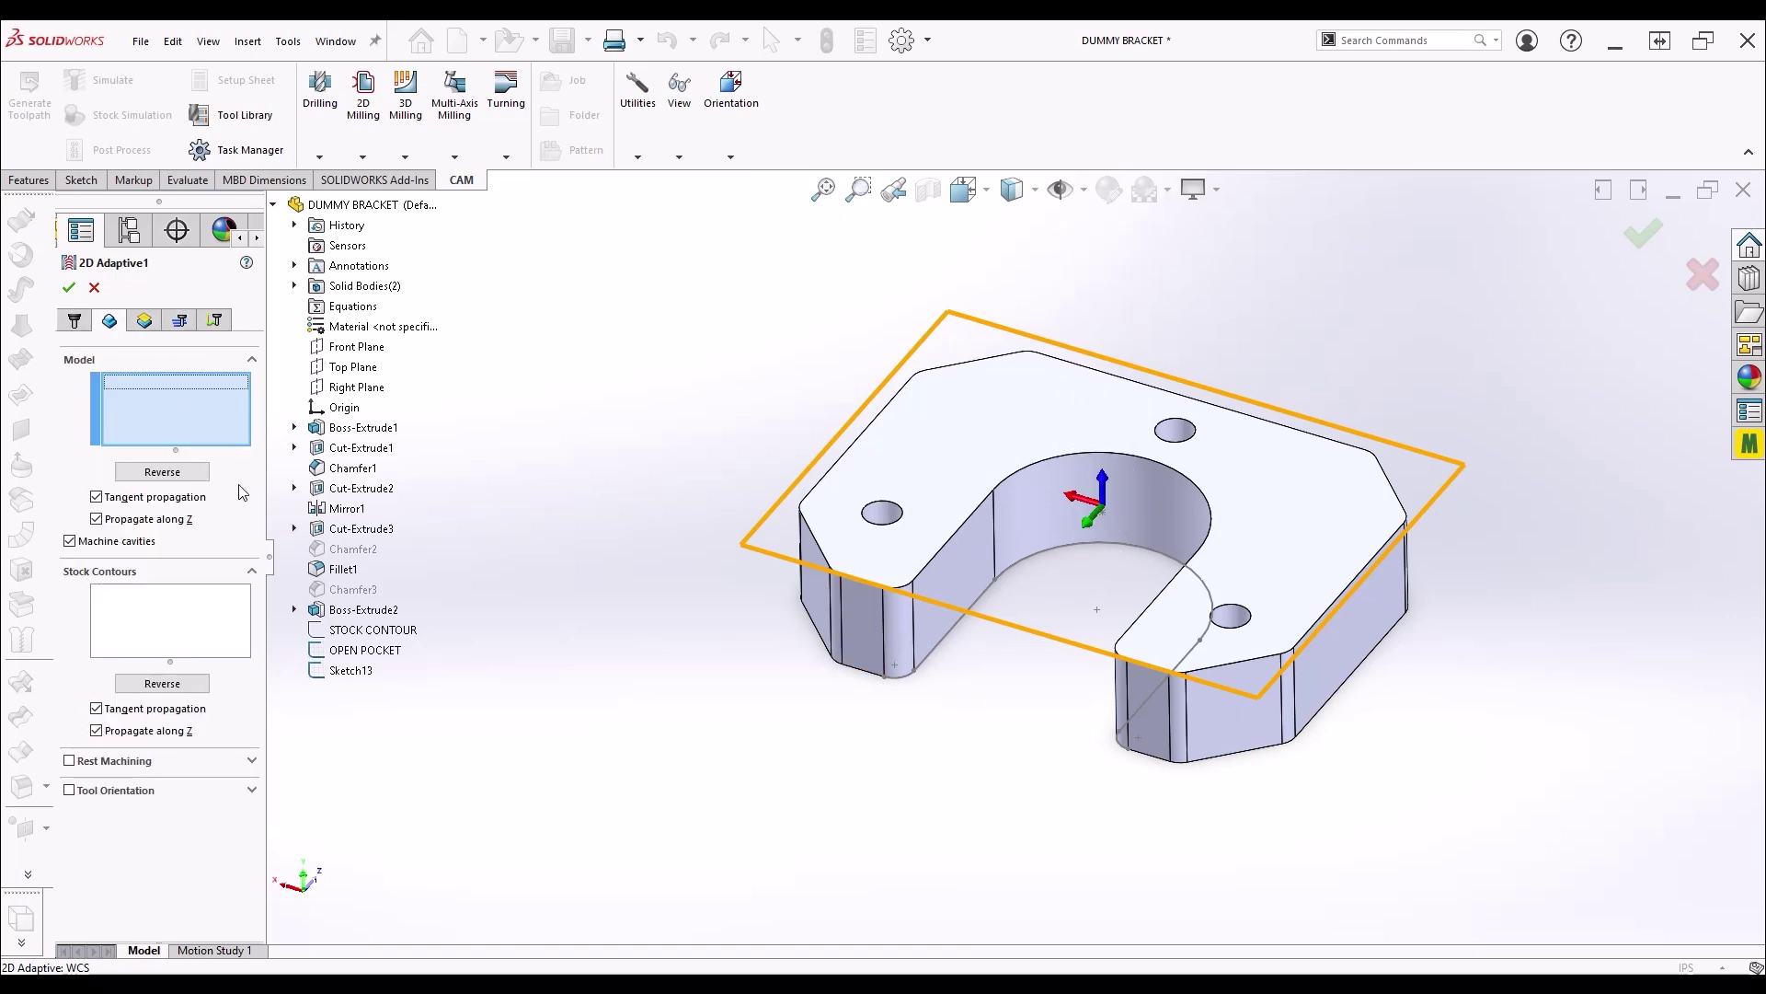
{"action": "left_click", "coordinate": [336, 651]}
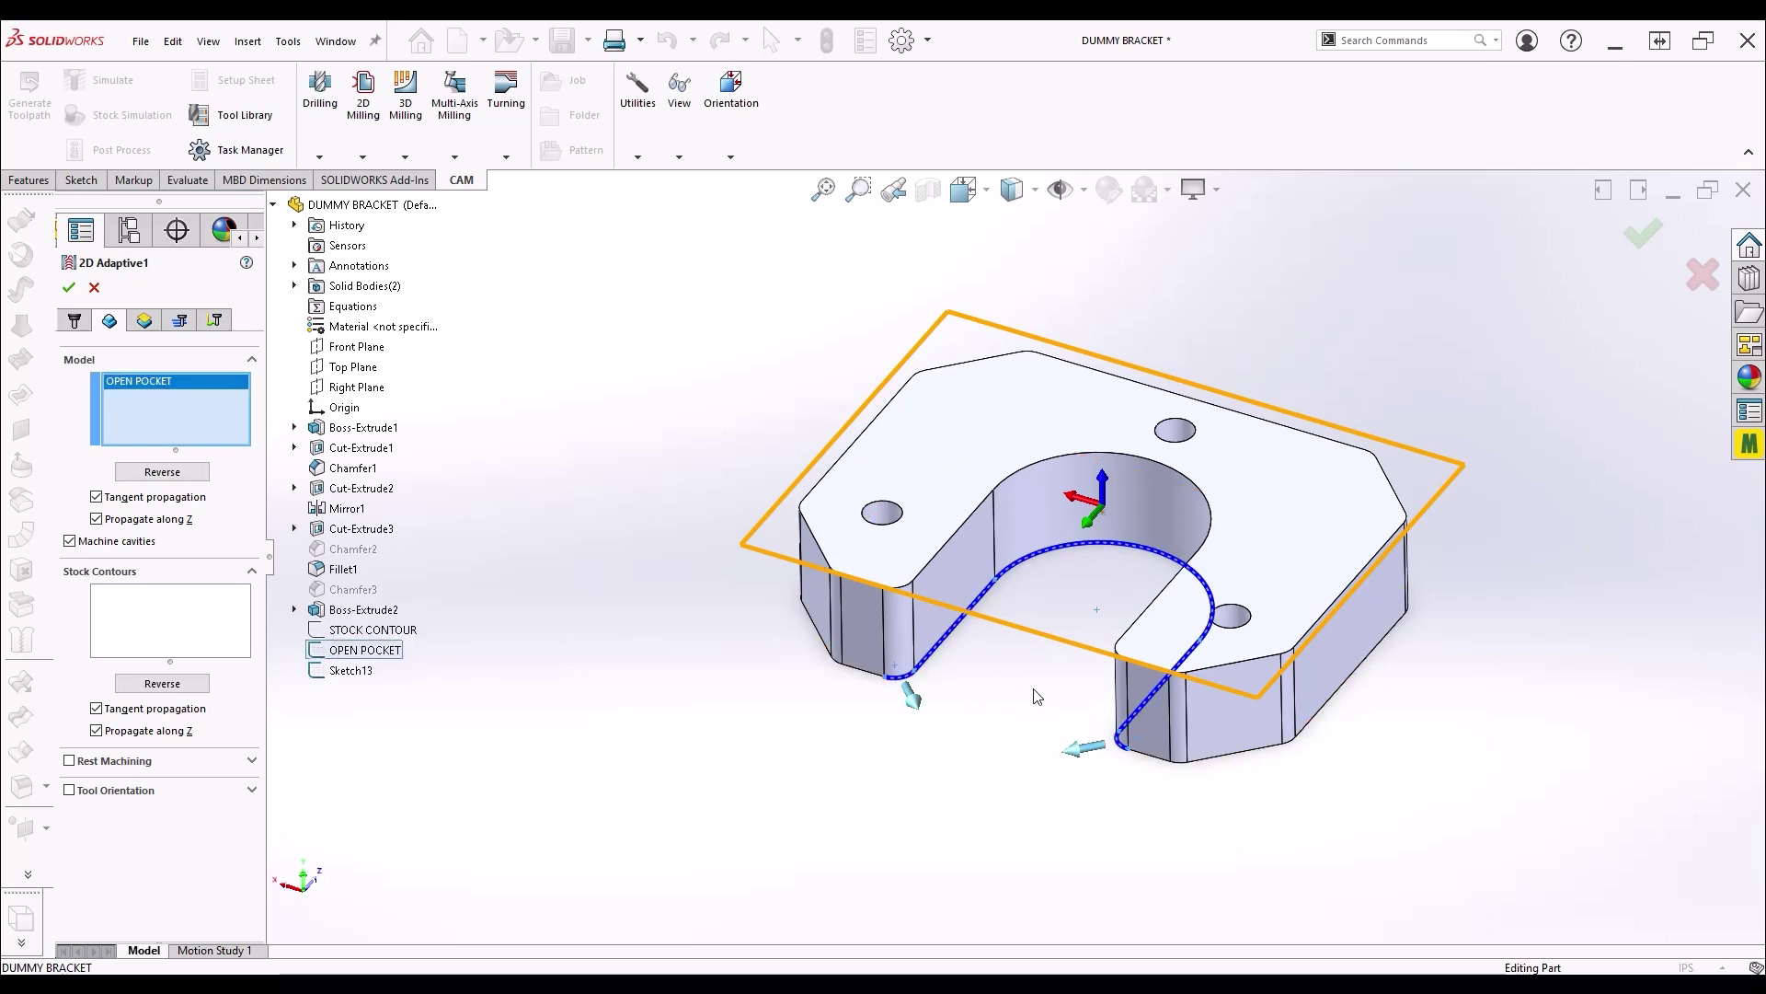
{"action": "mouse_move", "coordinate": [1039, 697]}
{"action": "middle_mouse_down"}
{"action": "mouse_move", "coordinate": [1064, 505]}
{"action": "mouse_move", "coordinate": [1124, 537]}
{"action": "mouse_move", "coordinate": [1134, 716]}
{"action": "middle_mouse_up"}
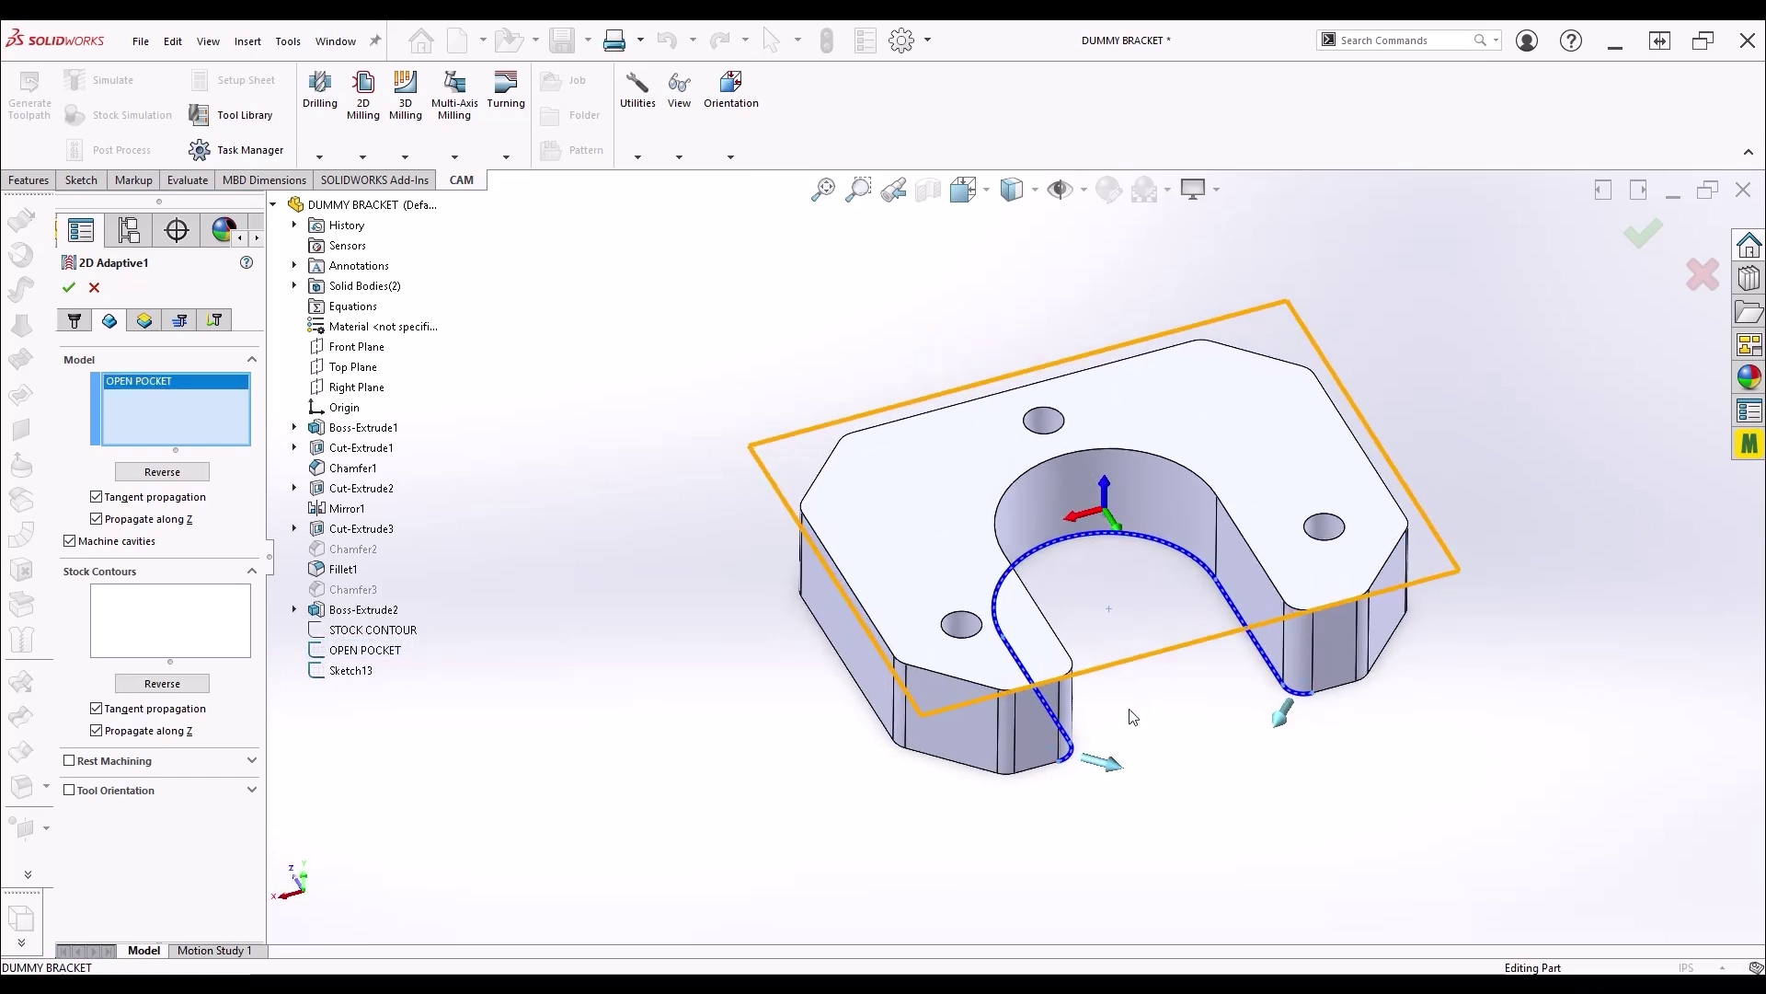
Assign the STOCK CONTOUR sketch as the pocket operation's stock contour and accept the operation
{"action": "left_click", "coordinate": [361, 630]}
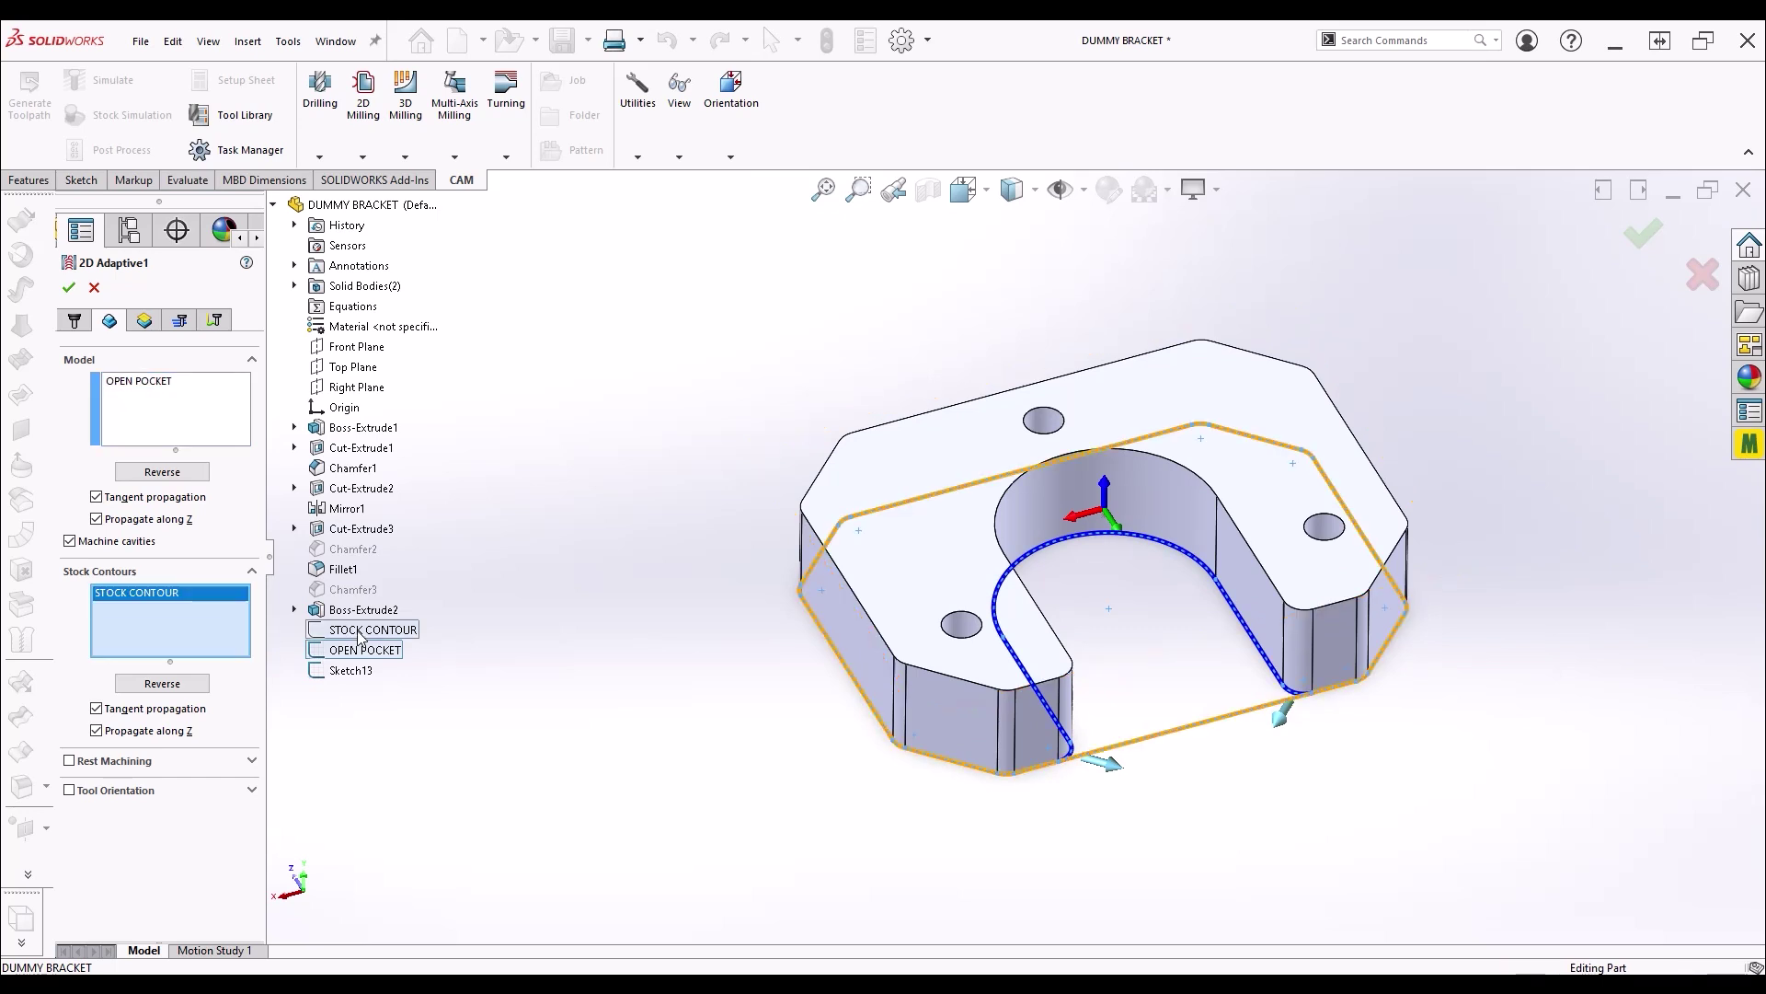
{"action": "key", "text": "Delete"}
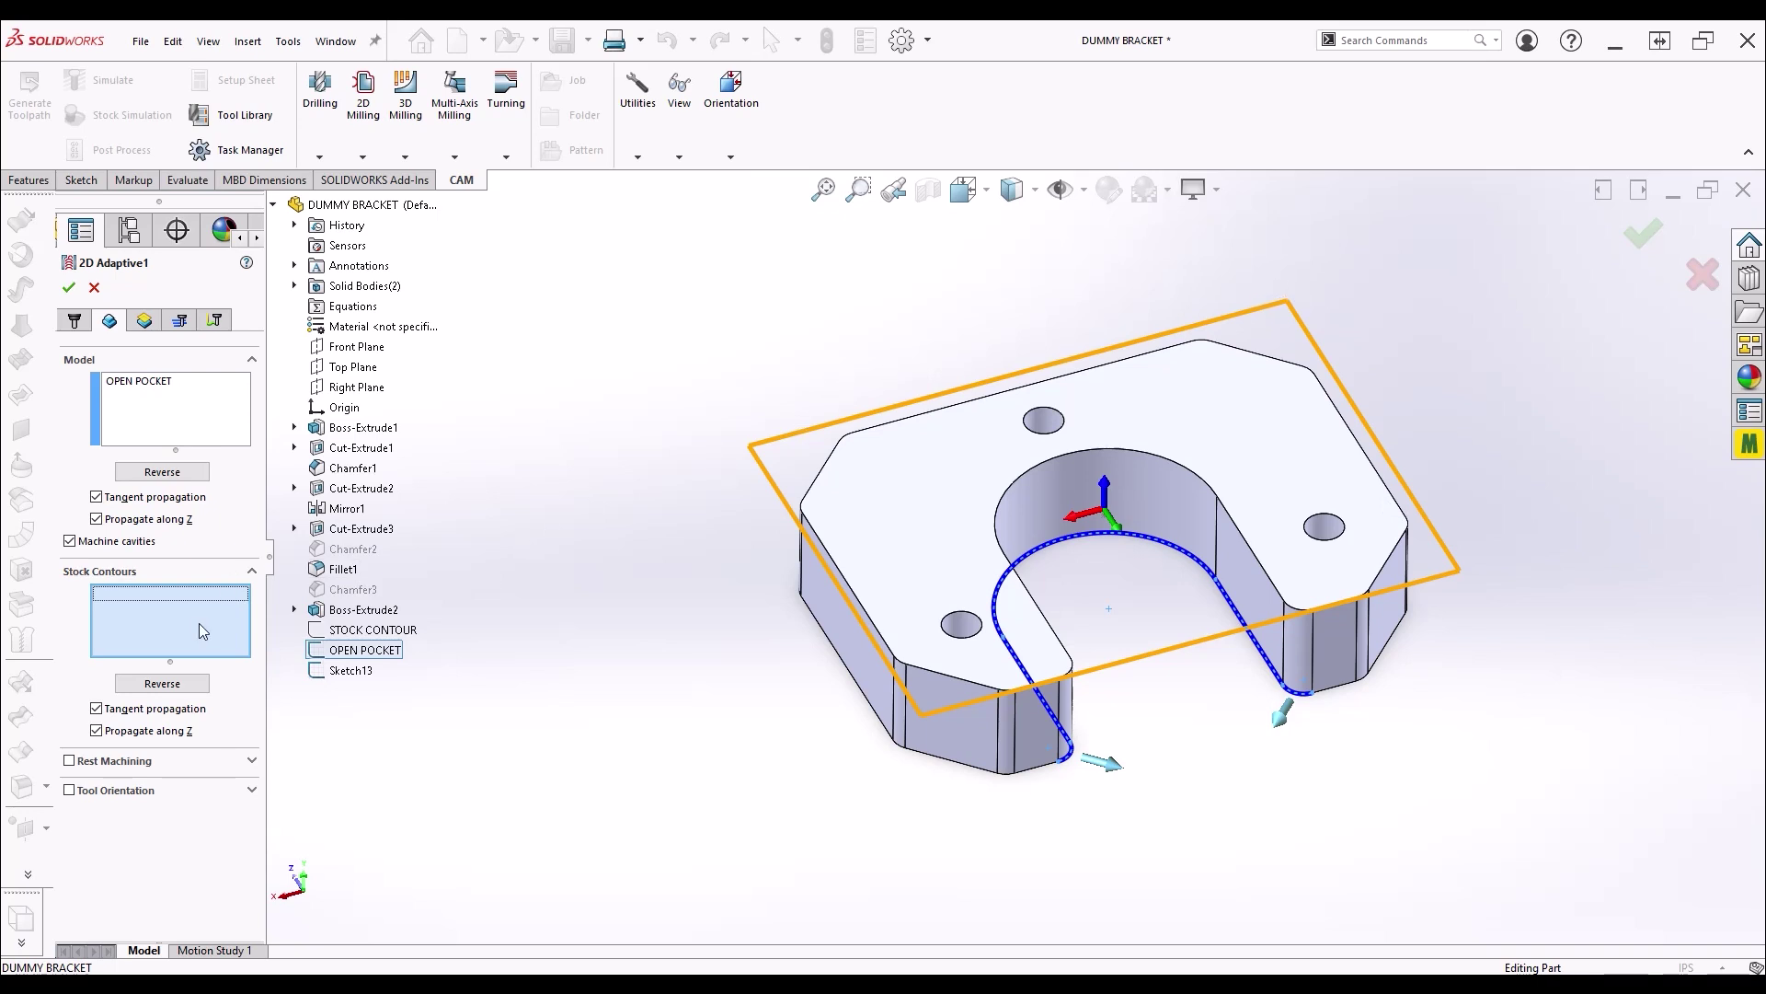
{"action": "left_click", "coordinate": [394, 633]}
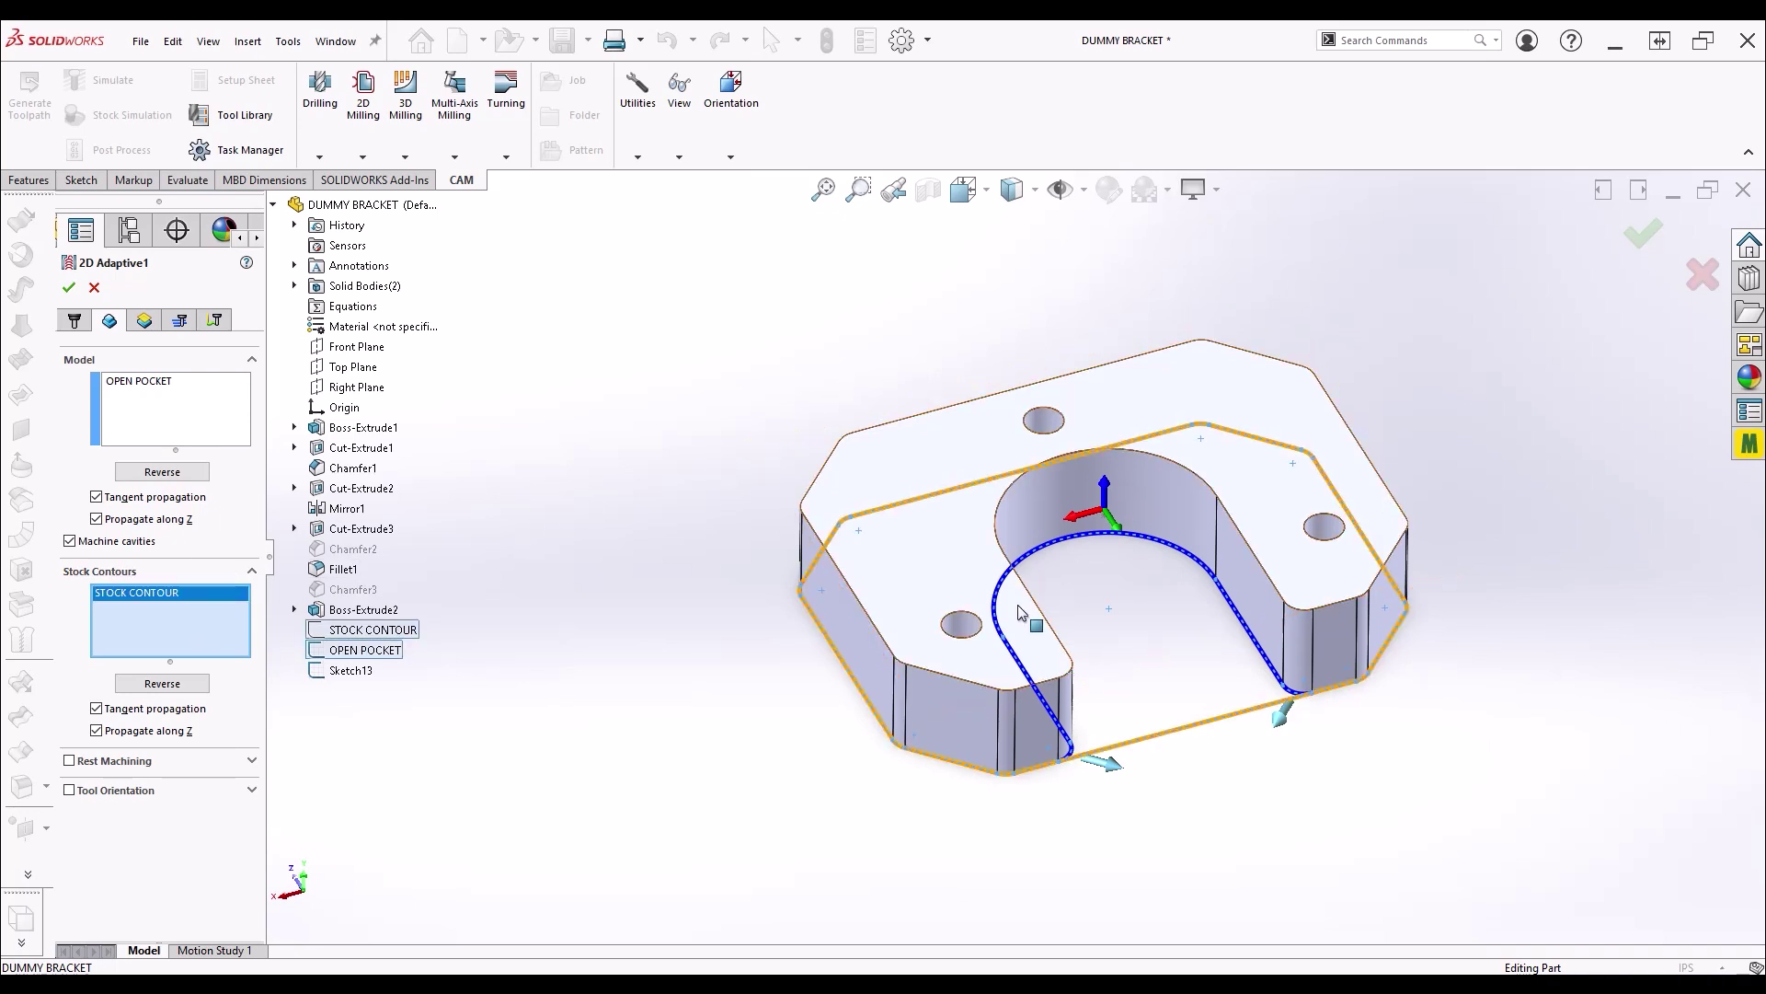
{"action": "middle_click_drag", "start_coordinate": [1021, 313], "coordinate": [966, 699]}
{"action": "left_click", "coordinate": [68, 287]}
Compare the open-pocket toolpaths of 2D Adaptive8 and 2D Adaptive7, especially where they enter the slot opening
{"action": "left_click", "coordinate": [140, 306]}
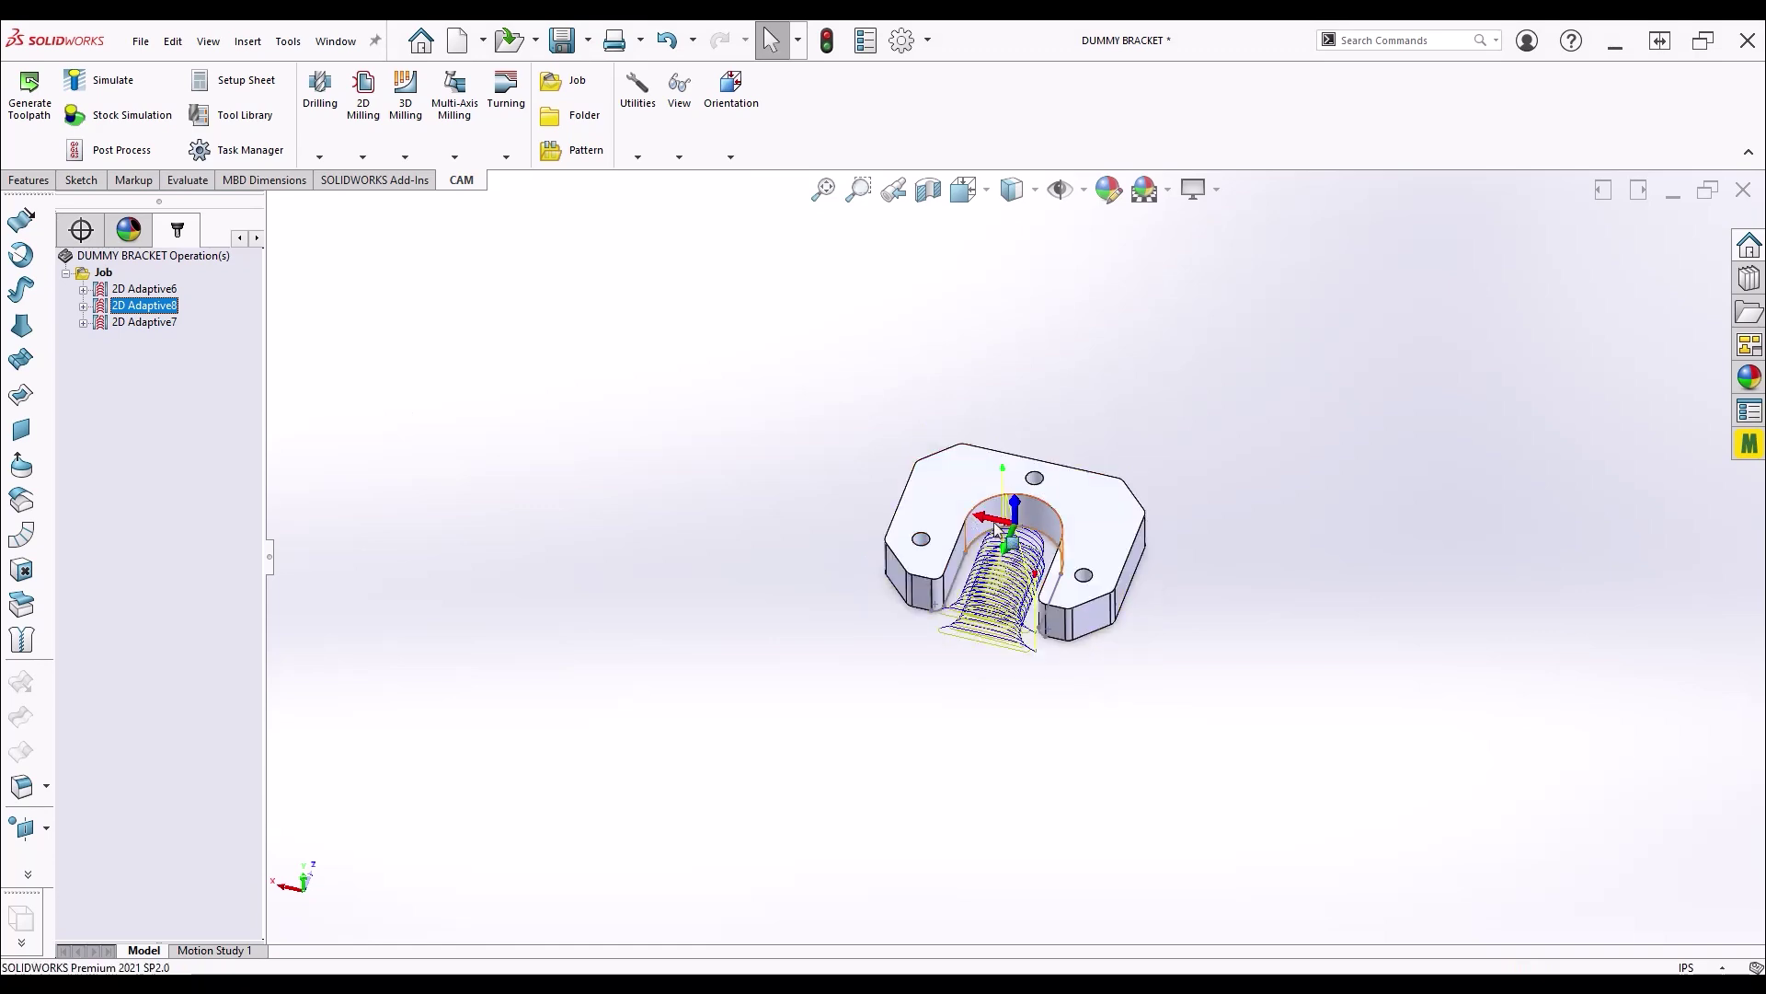
{"action": "middle_click_drag", "start_coordinate": [1012, 570], "coordinate": [1025, 727]}
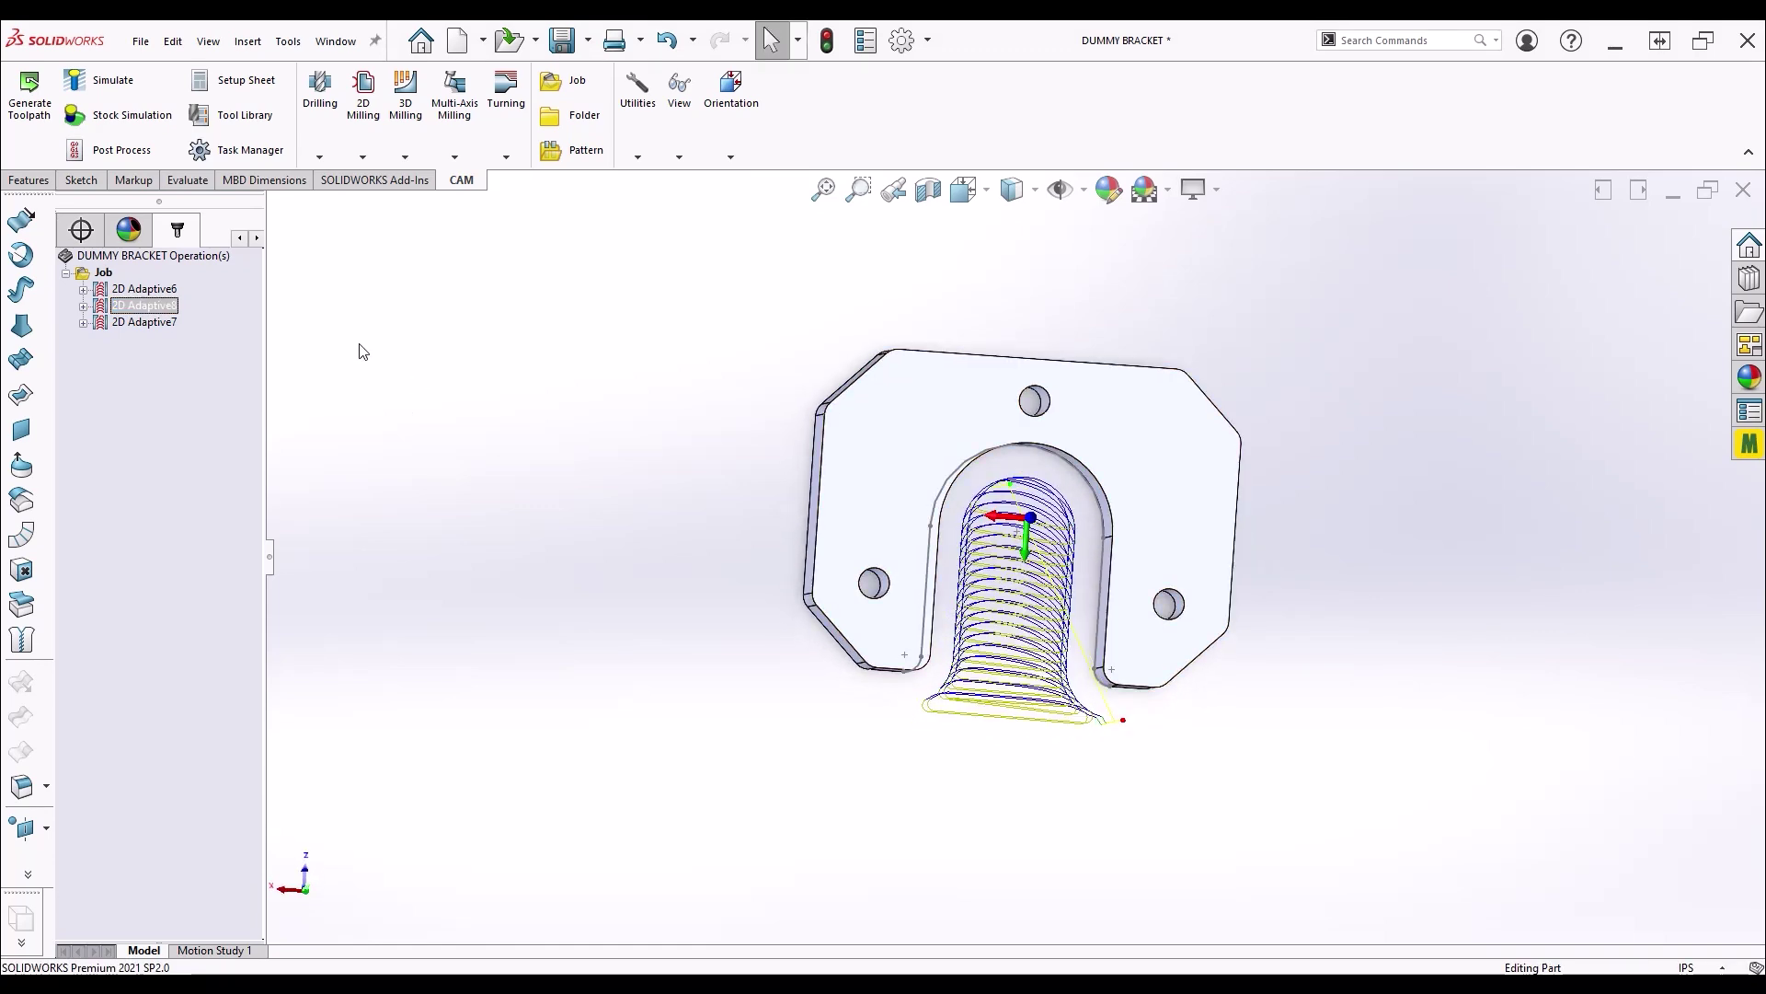
{"action": "left_click", "coordinate": [147, 322]}
{"action": "scroll", "coordinate": [889, 740], "scroll_direction": "down", "scroll_amount": 5}
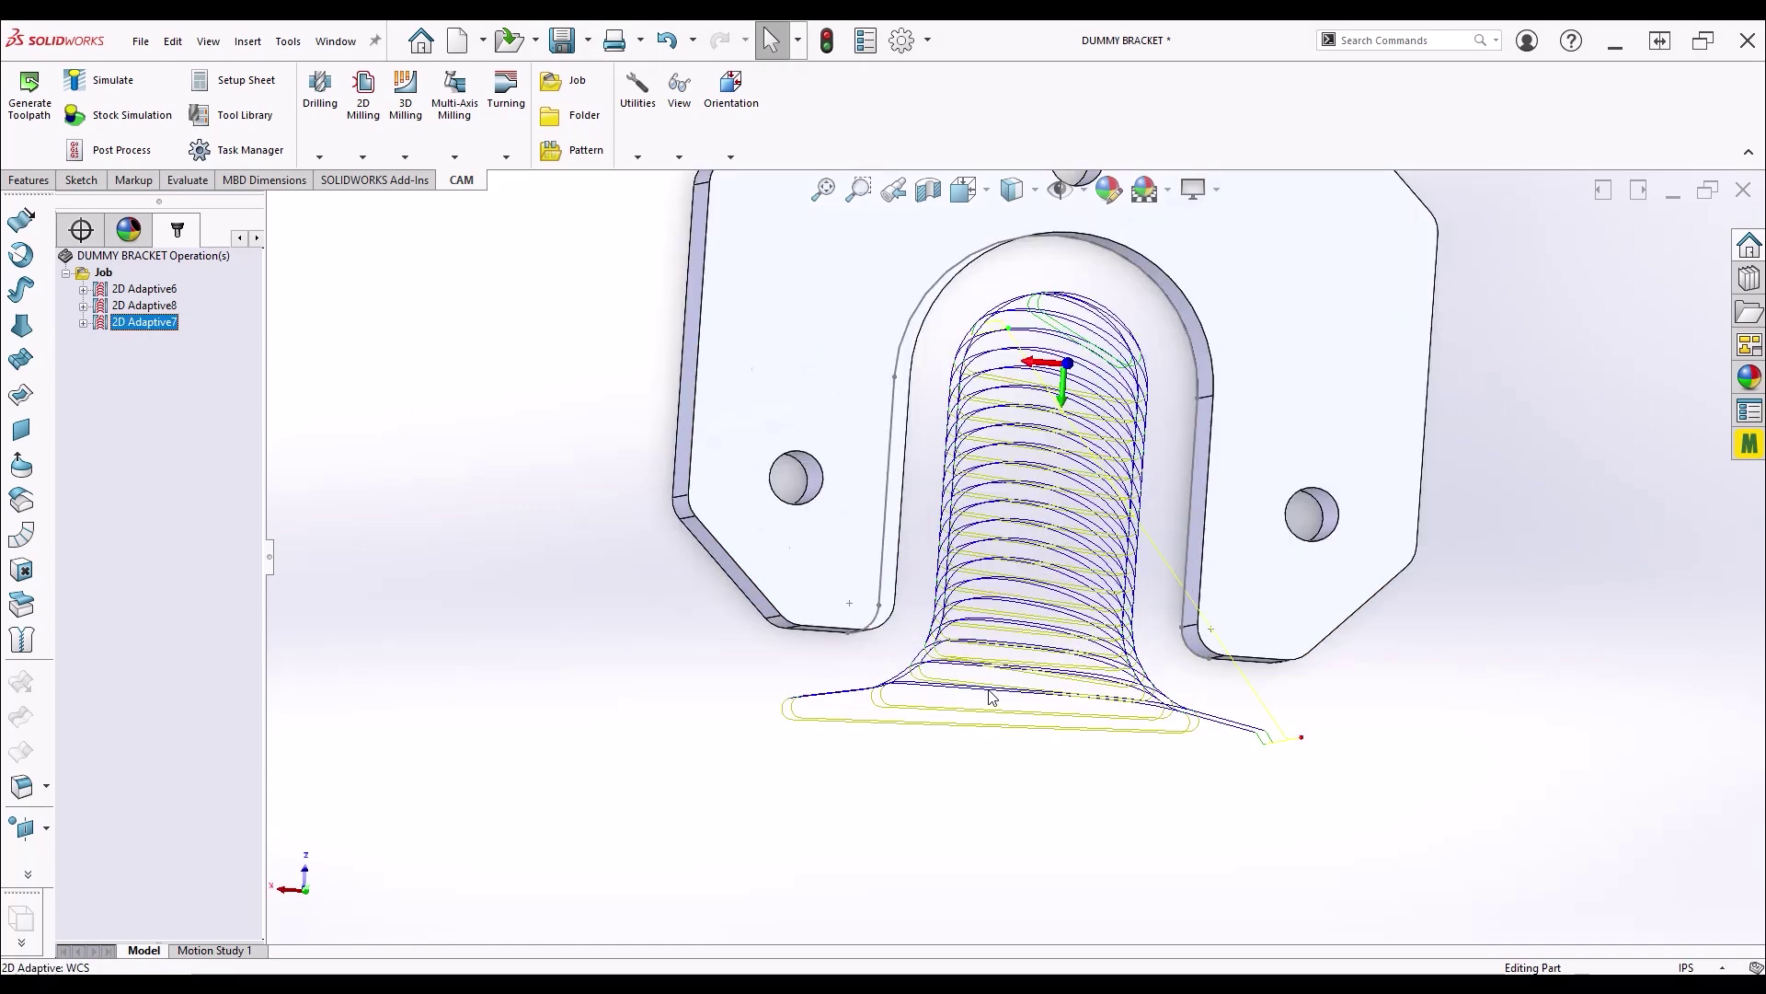
{"action": "left_click", "coordinate": [114, 308]}
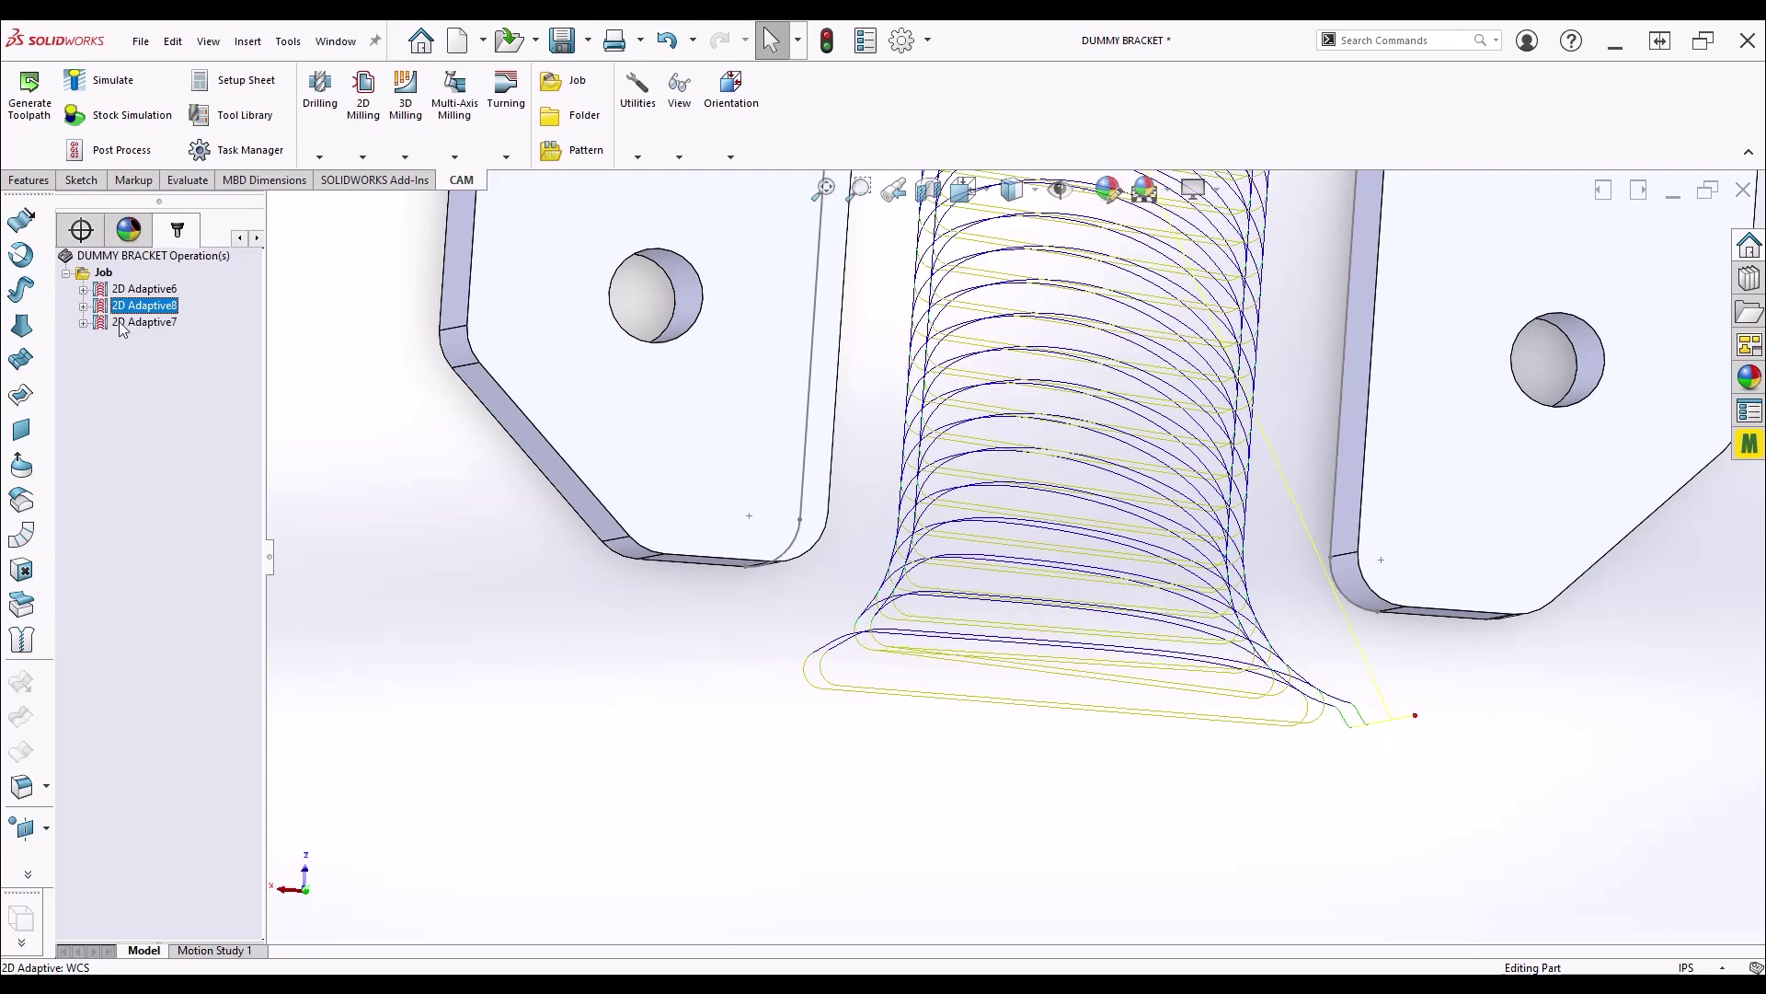
{"action": "left_click", "coordinate": [138, 322]}
{"action": "left_click", "coordinate": [119, 307]}
{"action": "left_click", "coordinate": [120, 324]}
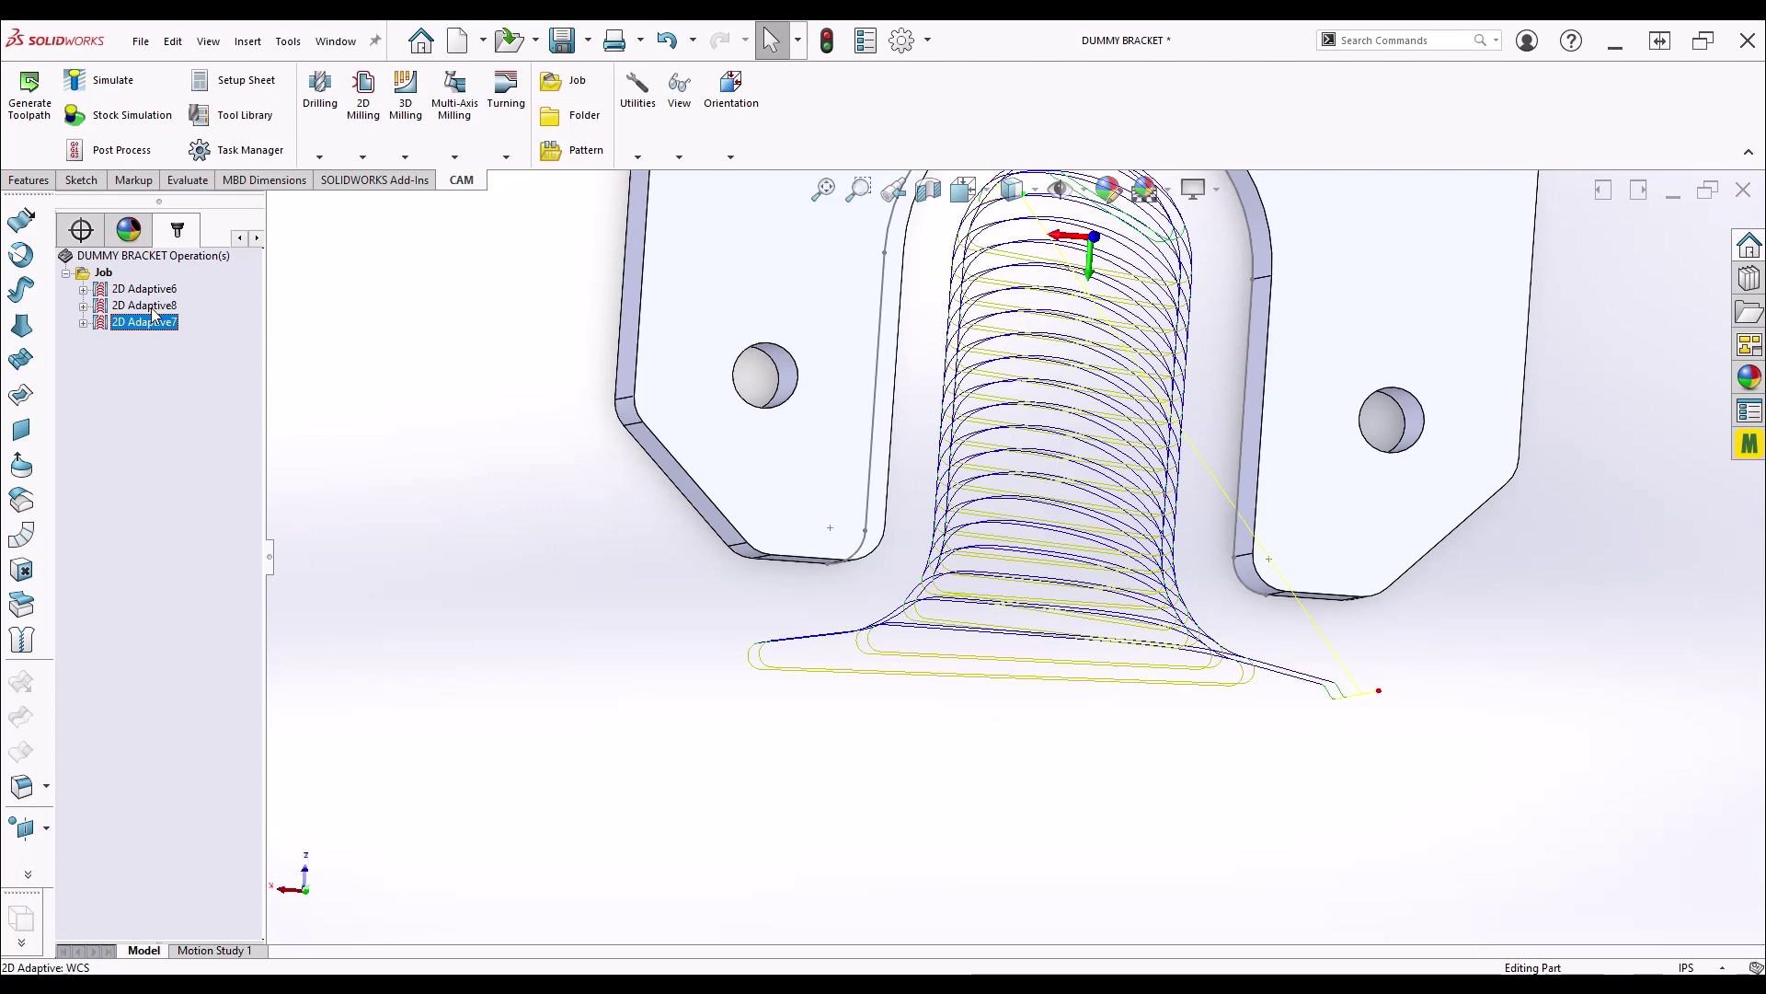
{"action": "mouse_move", "coordinate": [1089, 644]}
{"action": "middle_mouse_down"}
{"action": "mouse_move", "coordinate": [1111, 625]}
{"action": "mouse_move", "coordinate": [1078, 666]}
{"action": "mouse_move", "coordinate": [1081, 627]}
{"action": "middle_mouse_up"}
Run the stock simulation for Job1, inspect the machined bracket, and close the simulation
{"action": "key", "text": "ctrl+shift+z"}
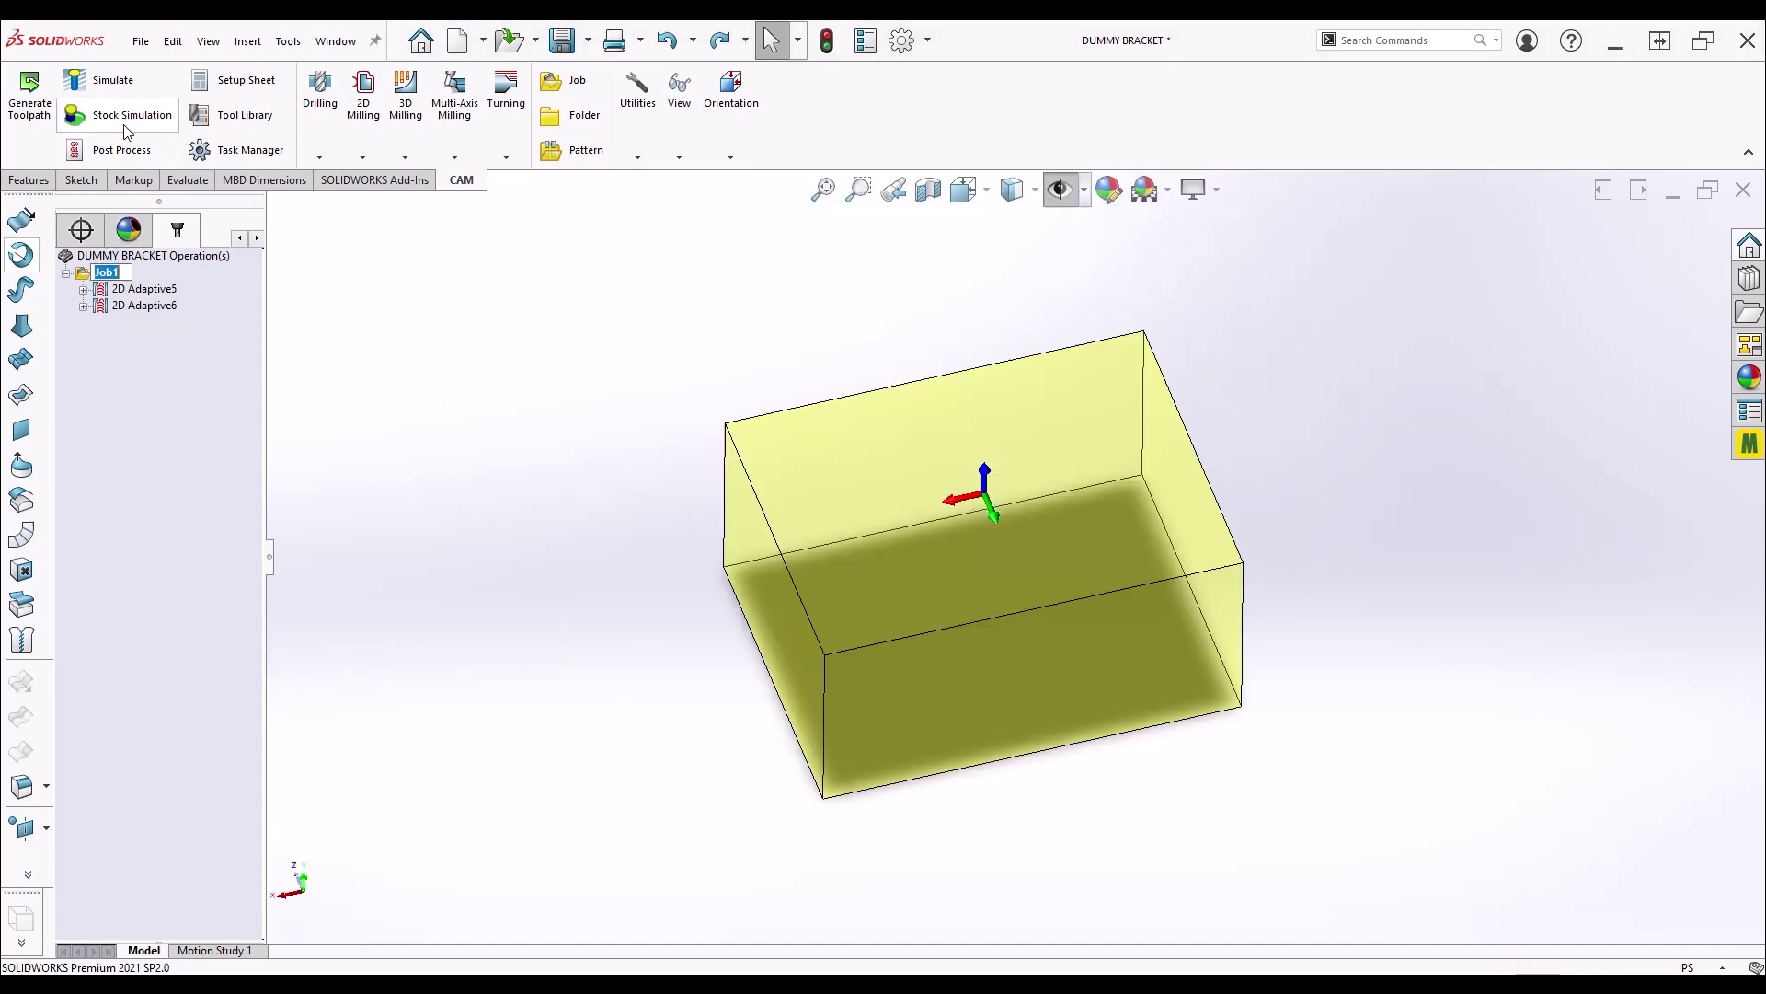
{"action": "left_click", "coordinate": [123, 115]}
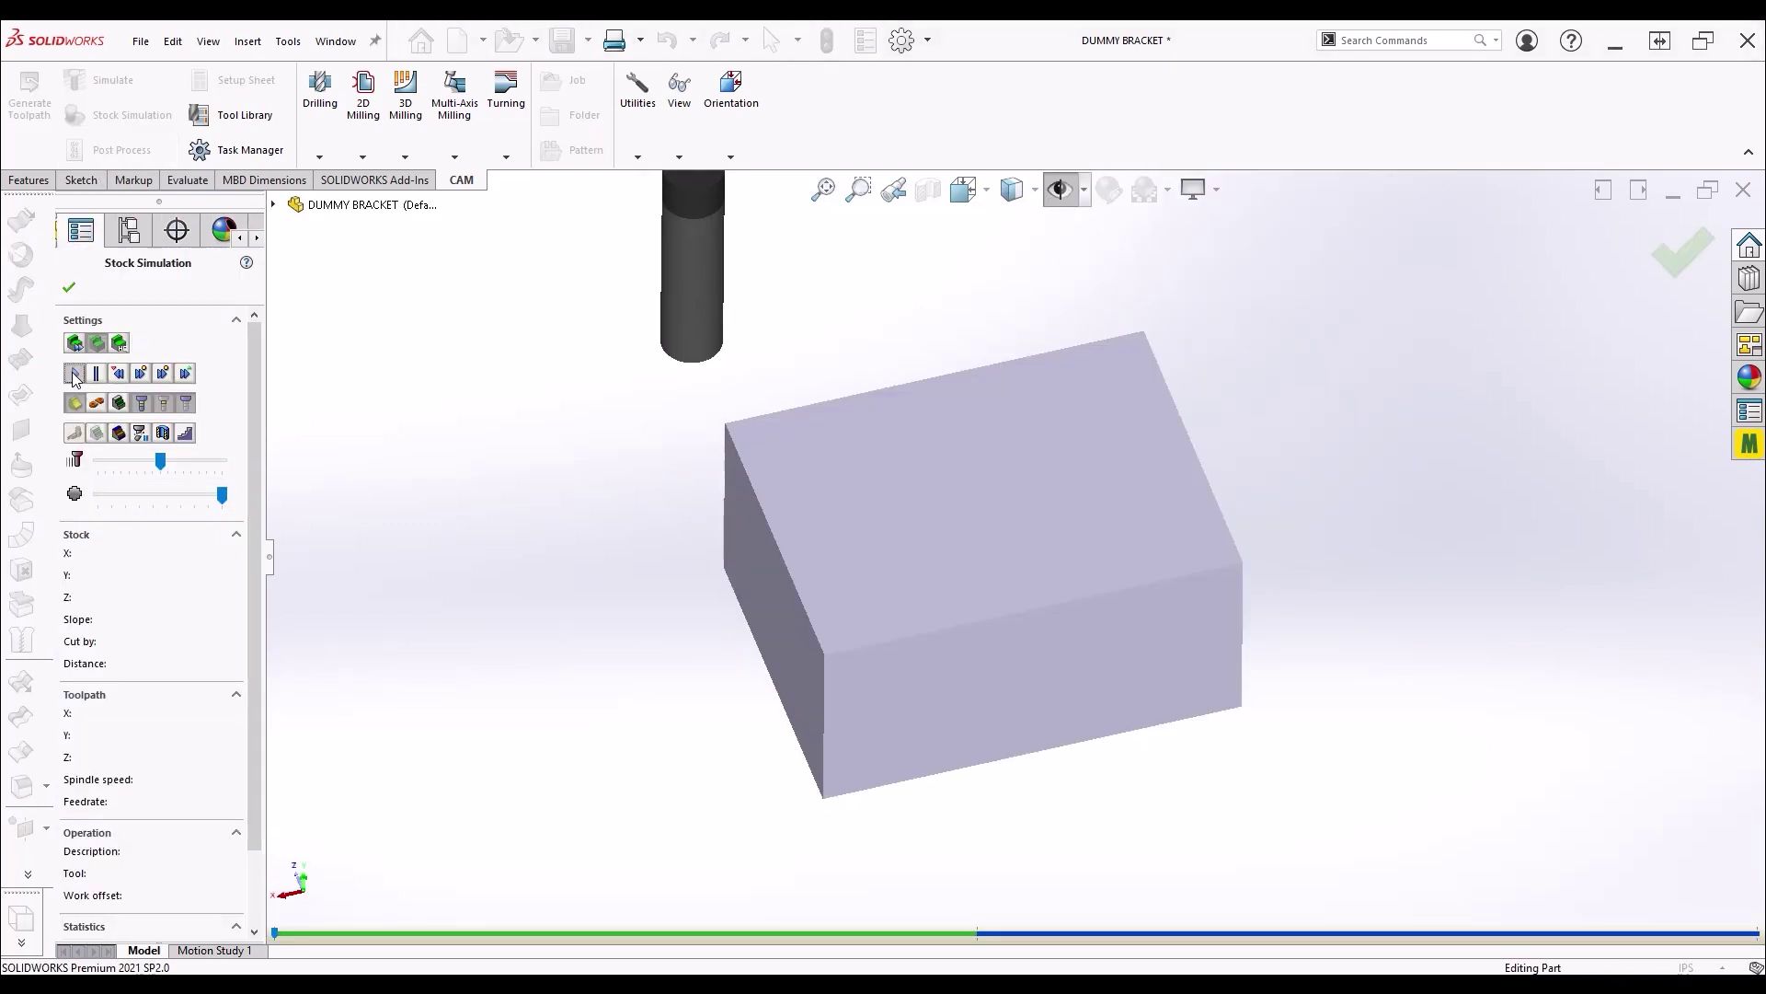
{"action": "left_click", "coordinate": [74, 374]}
{"action": "scroll", "coordinate": [920, 642], "scroll_direction": "down", "scroll_amount": 5}
{"action": "middle_click_drag", "start_coordinate": [993, 685], "coordinate": [966, 532]}
{"action": "scroll", "coordinate": [931, 411], "scroll_direction": "up", "scroll_amount": 6}
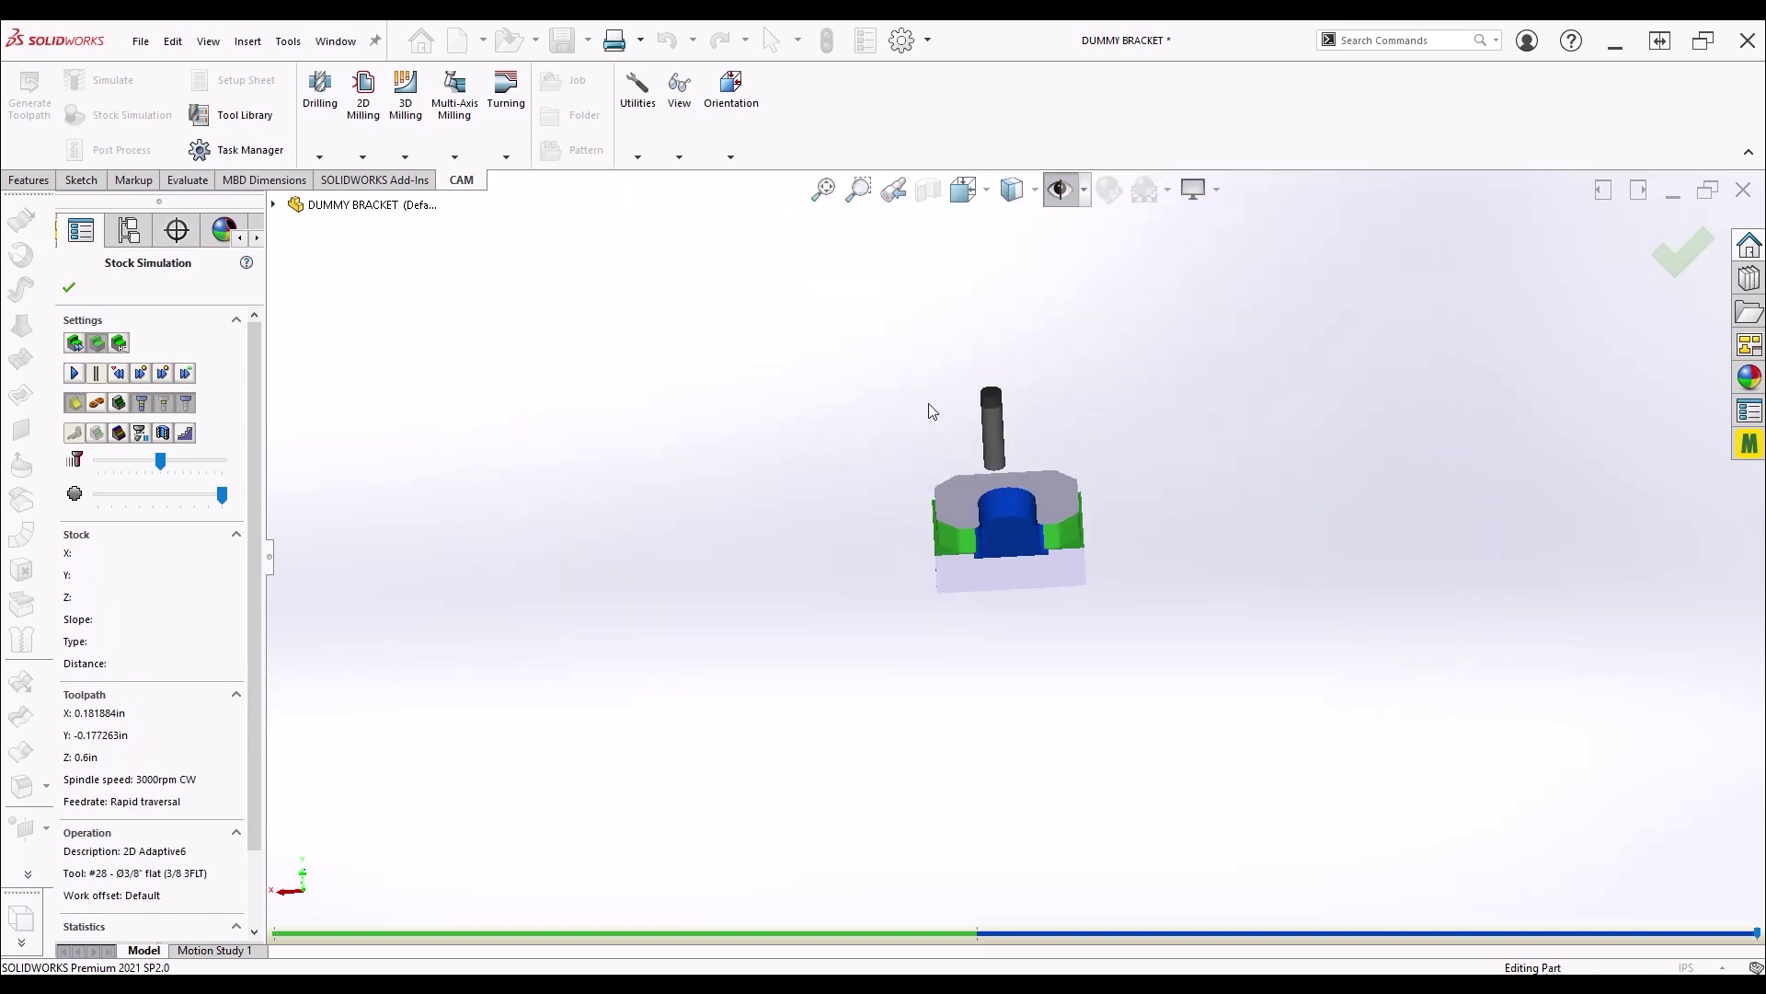
{"action": "left_click", "coordinate": [1683, 251]}
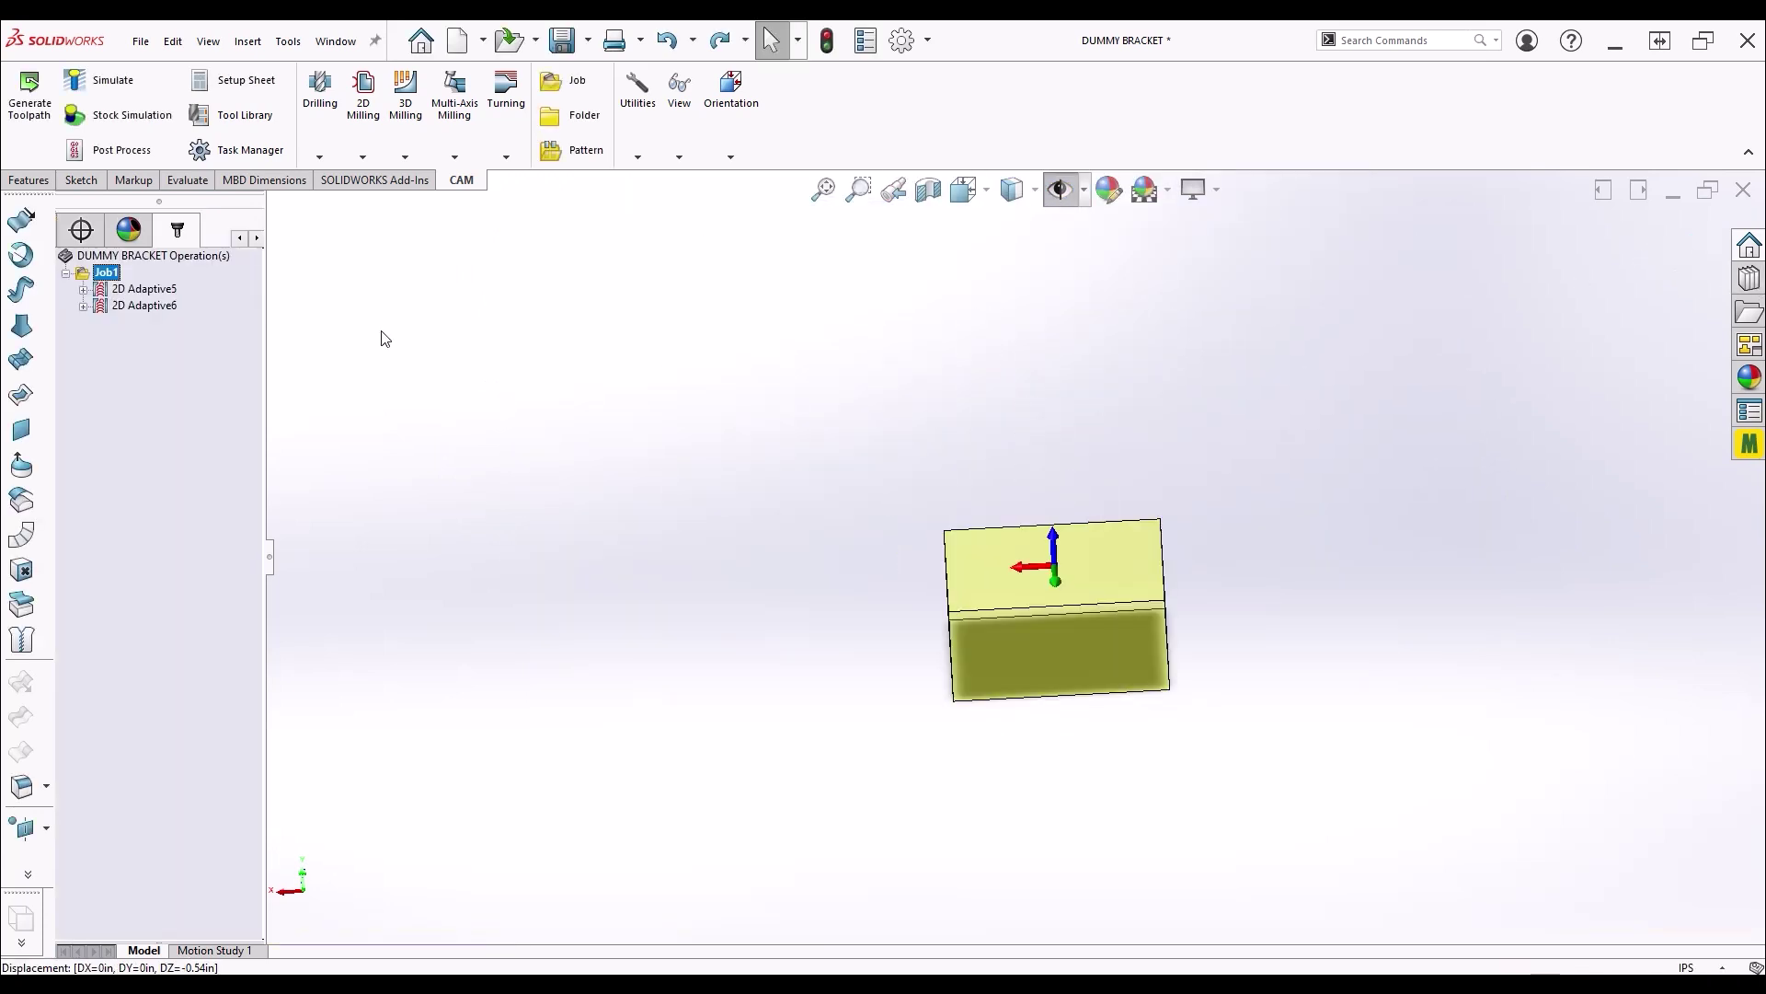
View the 2D Adaptive5 toolpath, and examine the roughed bracket in the stock simulation again before closing it
{"action": "left_click", "coordinate": [145, 289]}
{"action": "right_click", "coordinate": [157, 292]}
{"action": "key", "text": "Escape"}
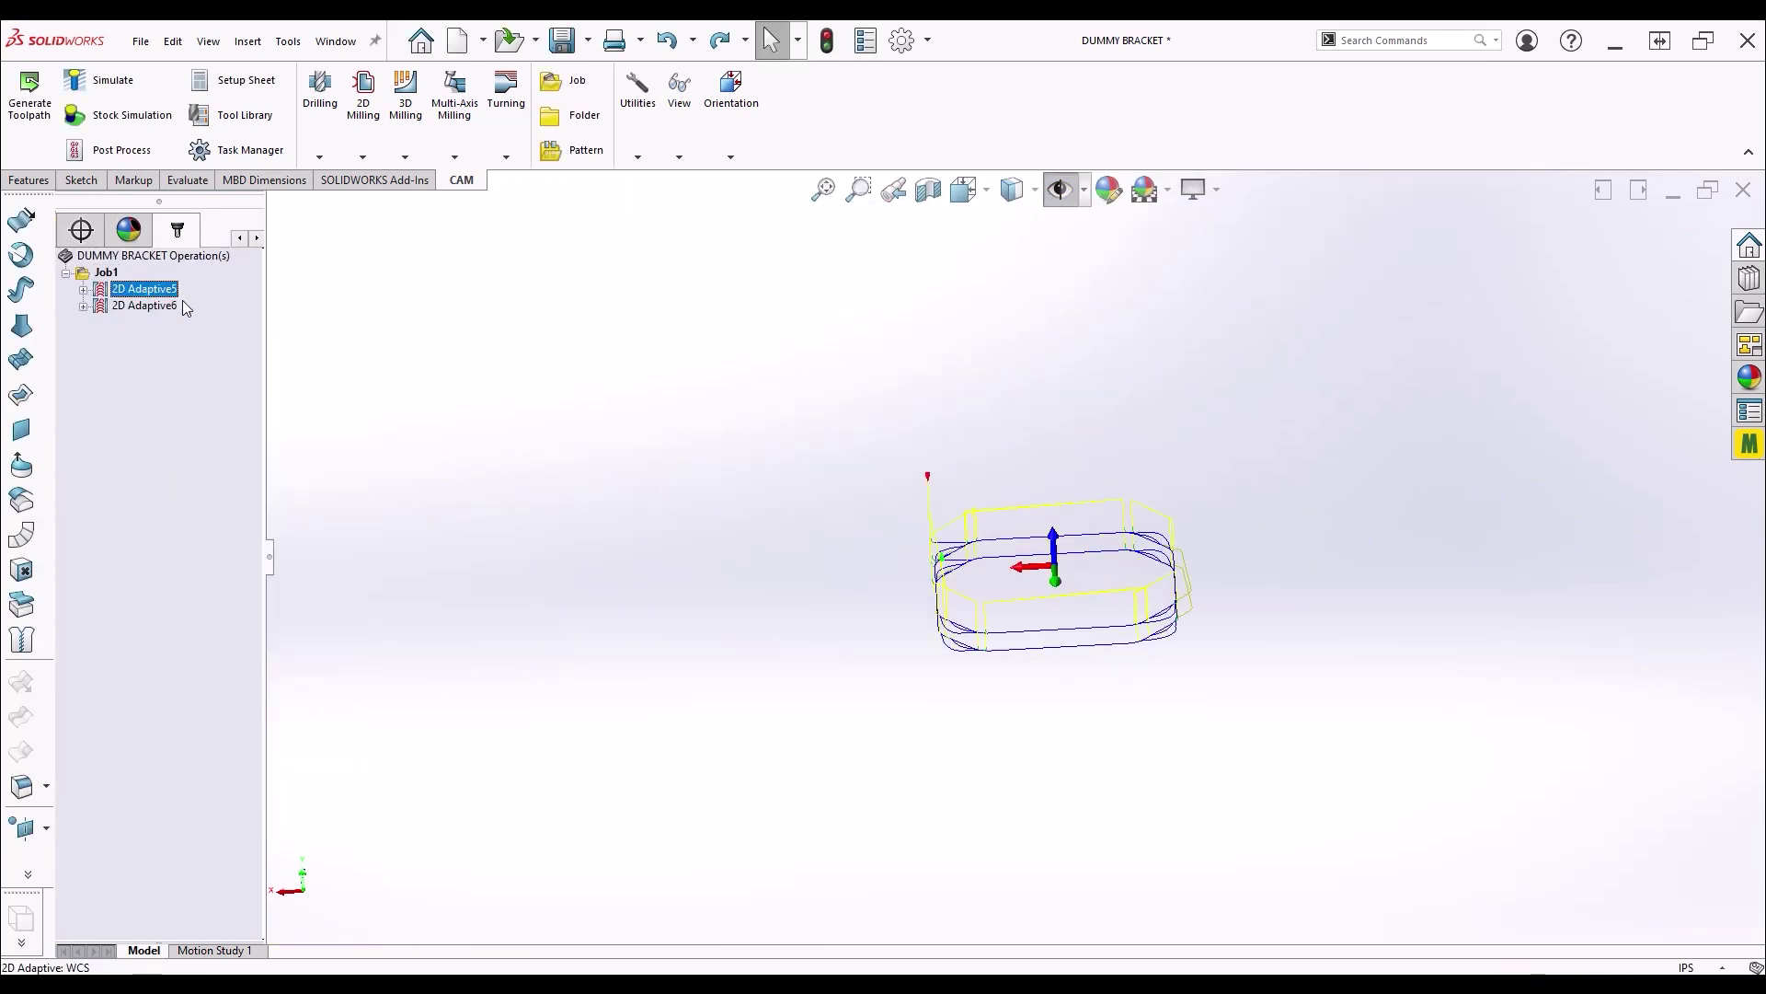
{"action": "left_click", "coordinate": [20, 644]}
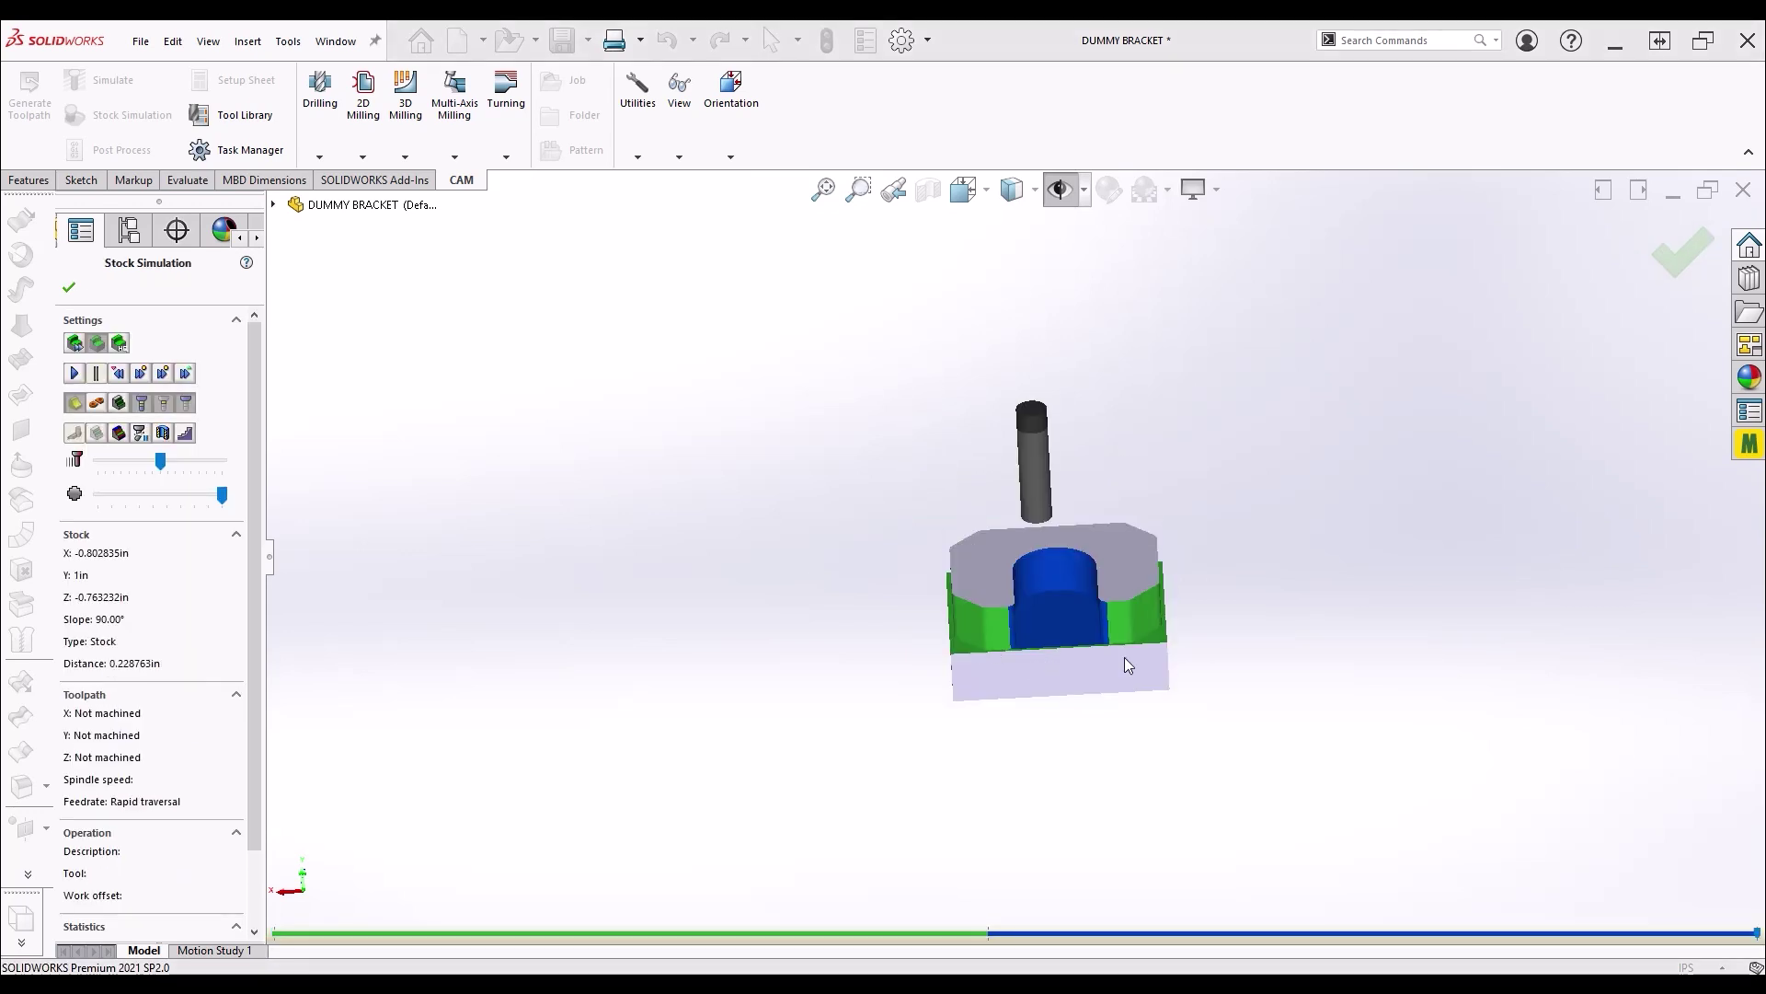
{"action": "scroll", "coordinate": [979, 578], "scroll_direction": "up", "scroll_amount": 5}
{"action": "middle_click_drag", "start_coordinate": [979, 578], "coordinate": [867, 505]}
{"action": "scroll", "coordinate": [907, 610], "scroll_direction": "down", "scroll_amount": 5}
{"action": "key", "text": "Escape"}
{"action": "mouse_move", "coordinate": [993, 784]}
{"action": "middle_mouse_down"}
{"action": "mouse_move", "coordinate": [989, 699]}
{"action": "mouse_move", "coordinate": [975, 764]}
{"action": "middle_mouse_up"}
Create a 2D Contour operation and select the bracket's bottom outer edge chain as its contour
{"action": "left_click", "coordinate": [362, 157]}
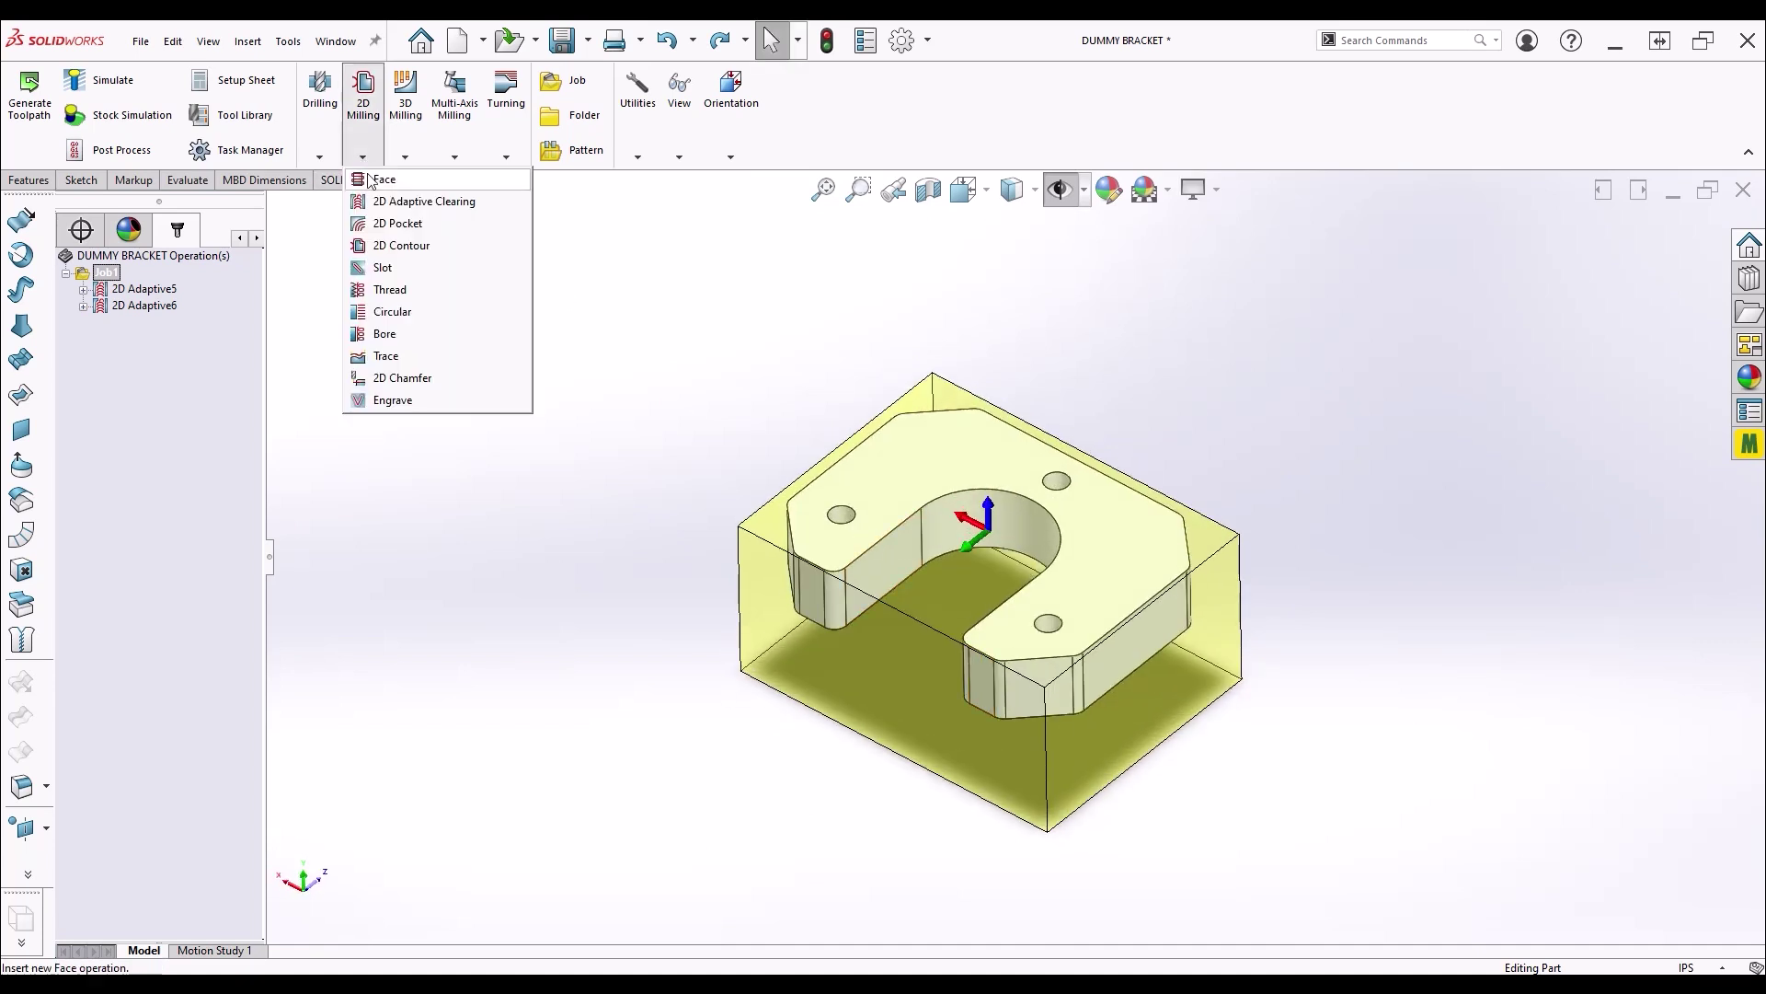
{"action": "left_click", "coordinate": [383, 242]}
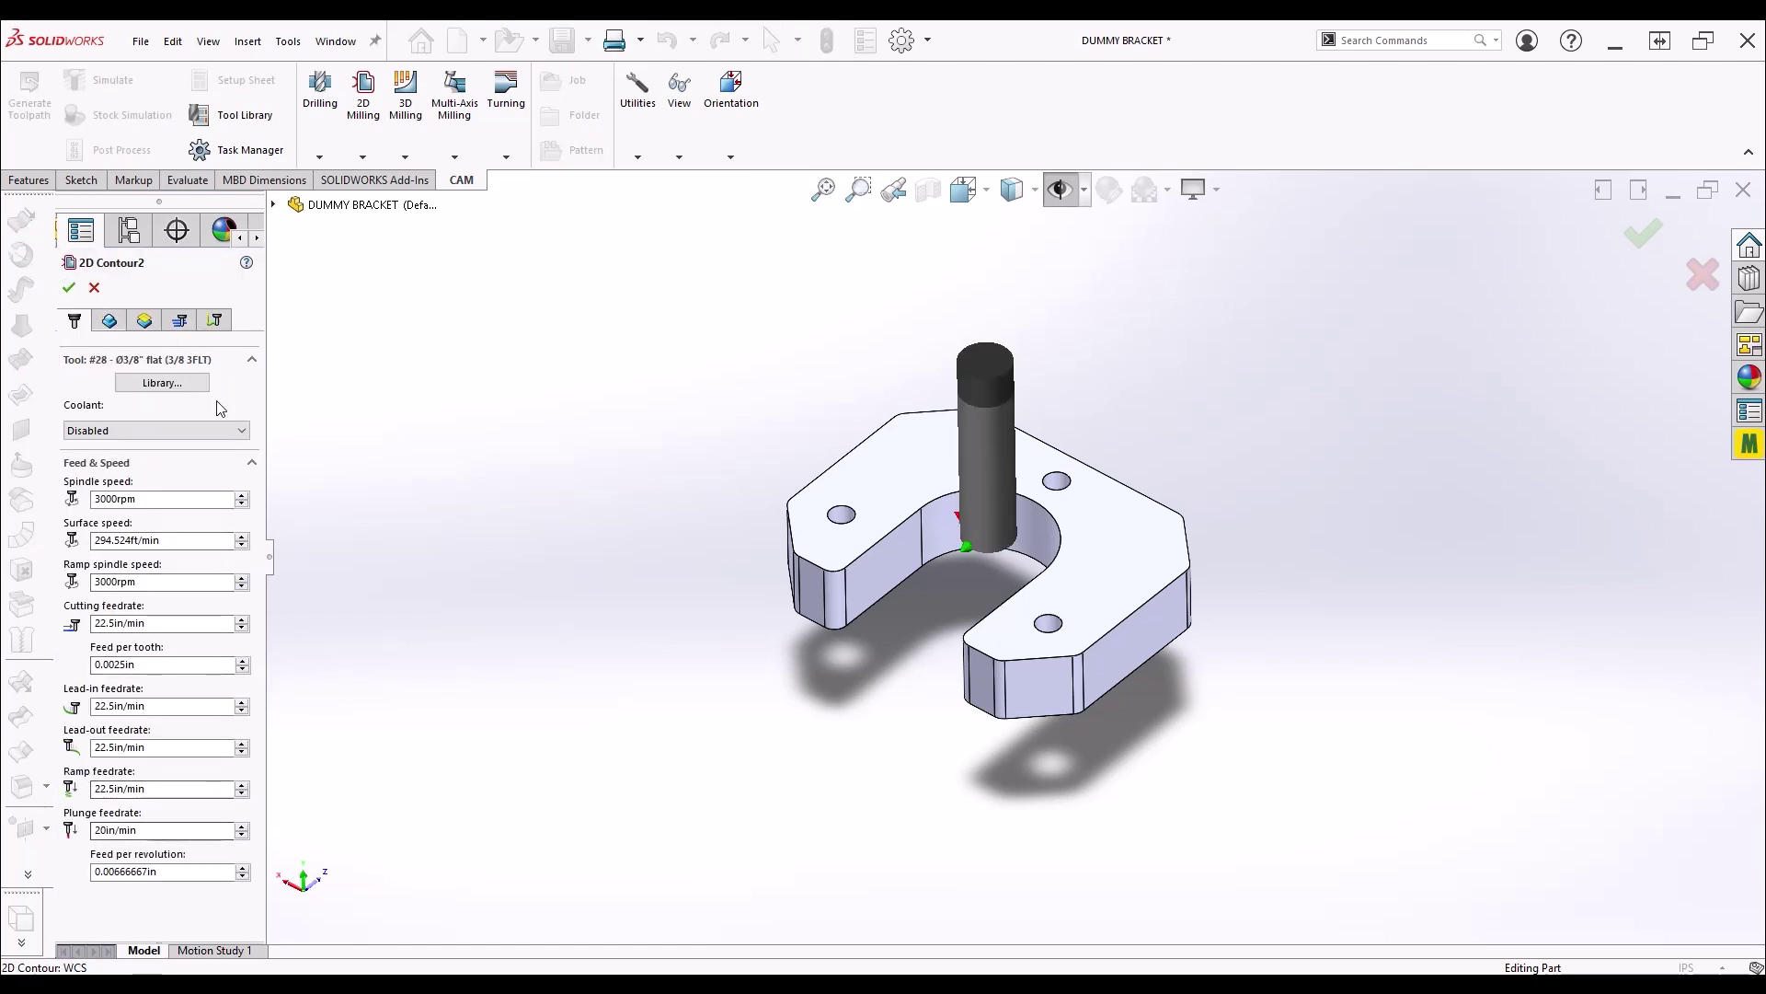
{"action": "left_click", "coordinate": [108, 320]}
{"action": "scroll", "coordinate": [726, 635], "scroll_direction": "down", "scroll_amount": 5}
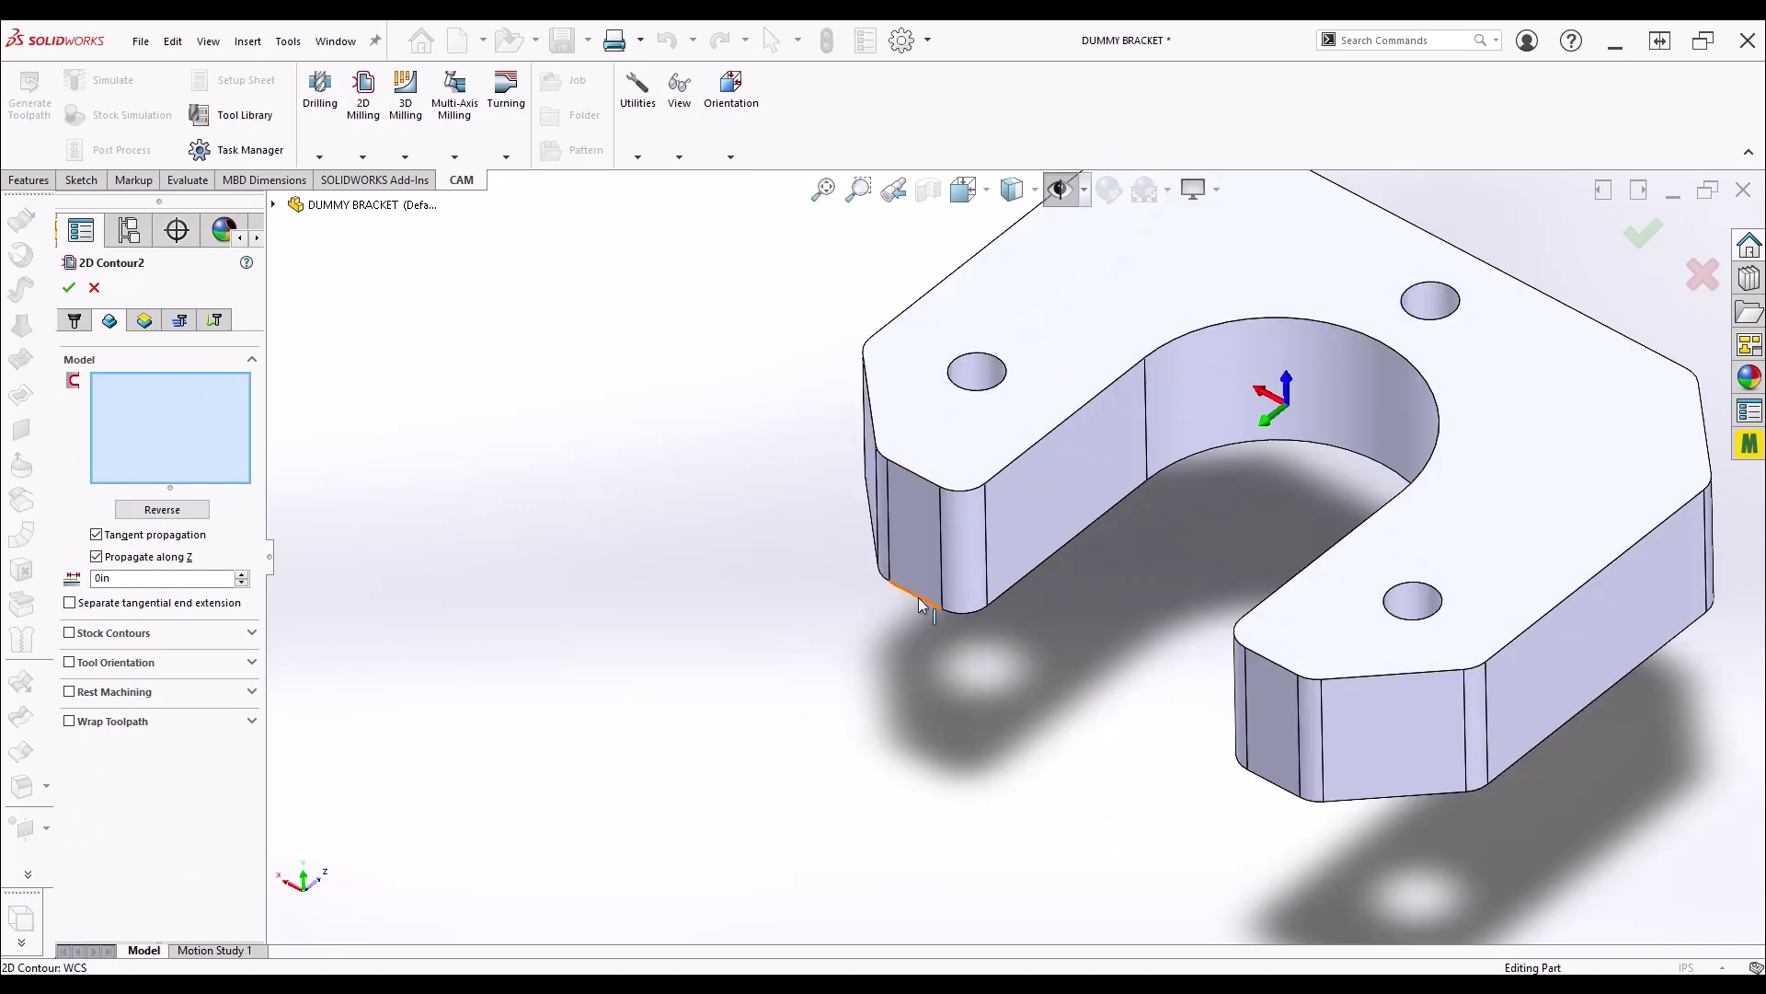
{"action": "left_click", "coordinate": [918, 598]}
{"action": "middle_click_drag", "start_coordinate": [1038, 605], "coordinate": [1288, 620]}
{"action": "scroll", "coordinate": [1297, 607], "scroll_direction": "down", "scroll_amount": 5}
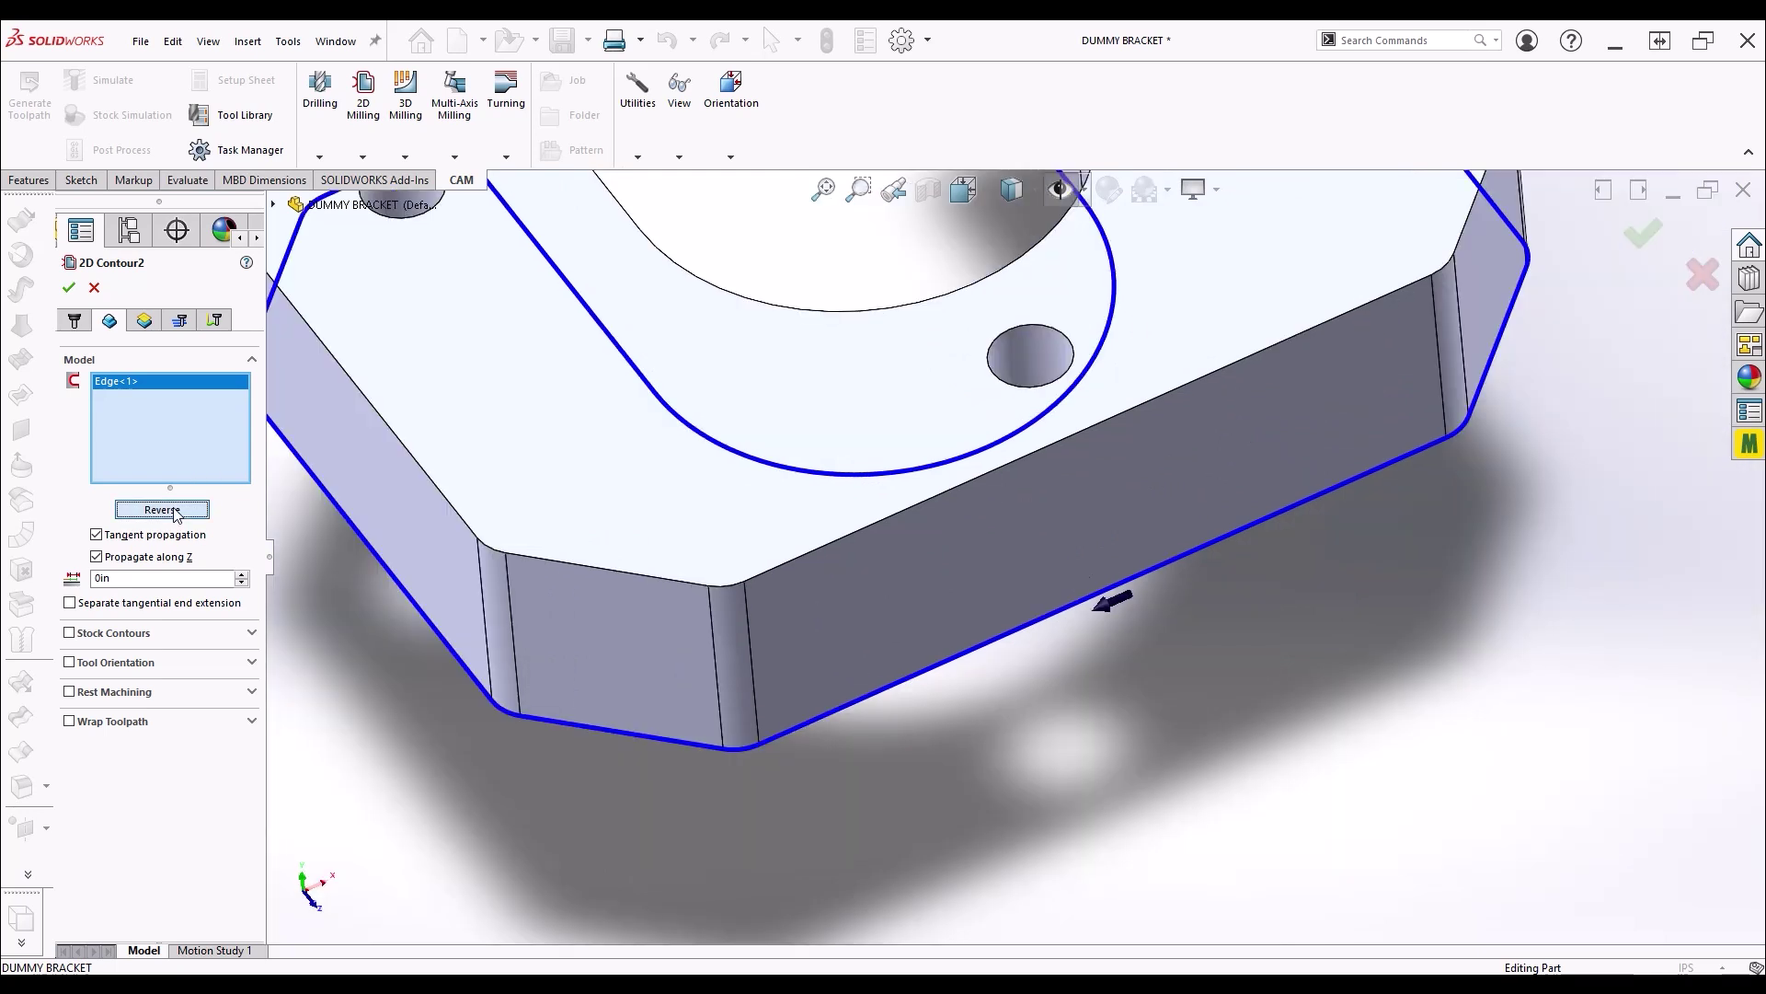
Define the contour's bottom height From Selection with the bracket's underside face and an offset of -0.04 in
{"action": "left_click", "coordinate": [144, 320]}
{"action": "left_click", "coordinate": [144, 702]}
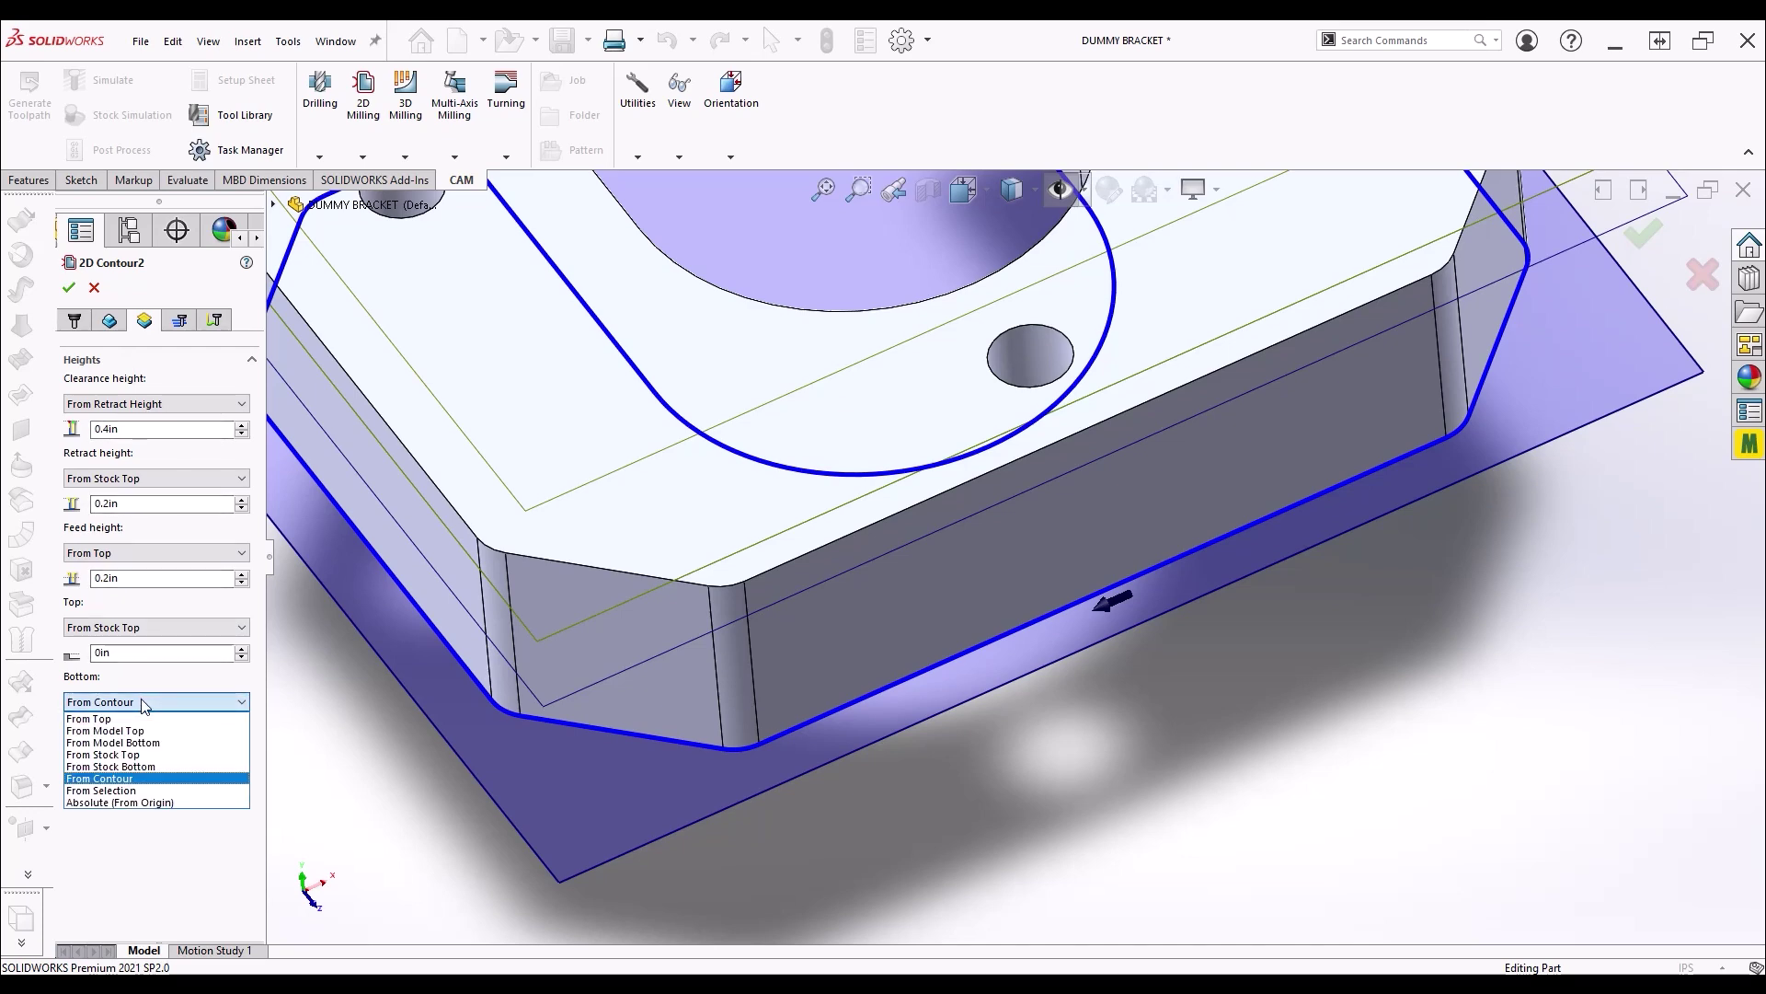
{"action": "left_click", "coordinate": [127, 790]}
{"action": "middle_click_drag", "start_coordinate": [755, 644], "coordinate": [743, 523]}
{"action": "left_click", "coordinate": [588, 797]}
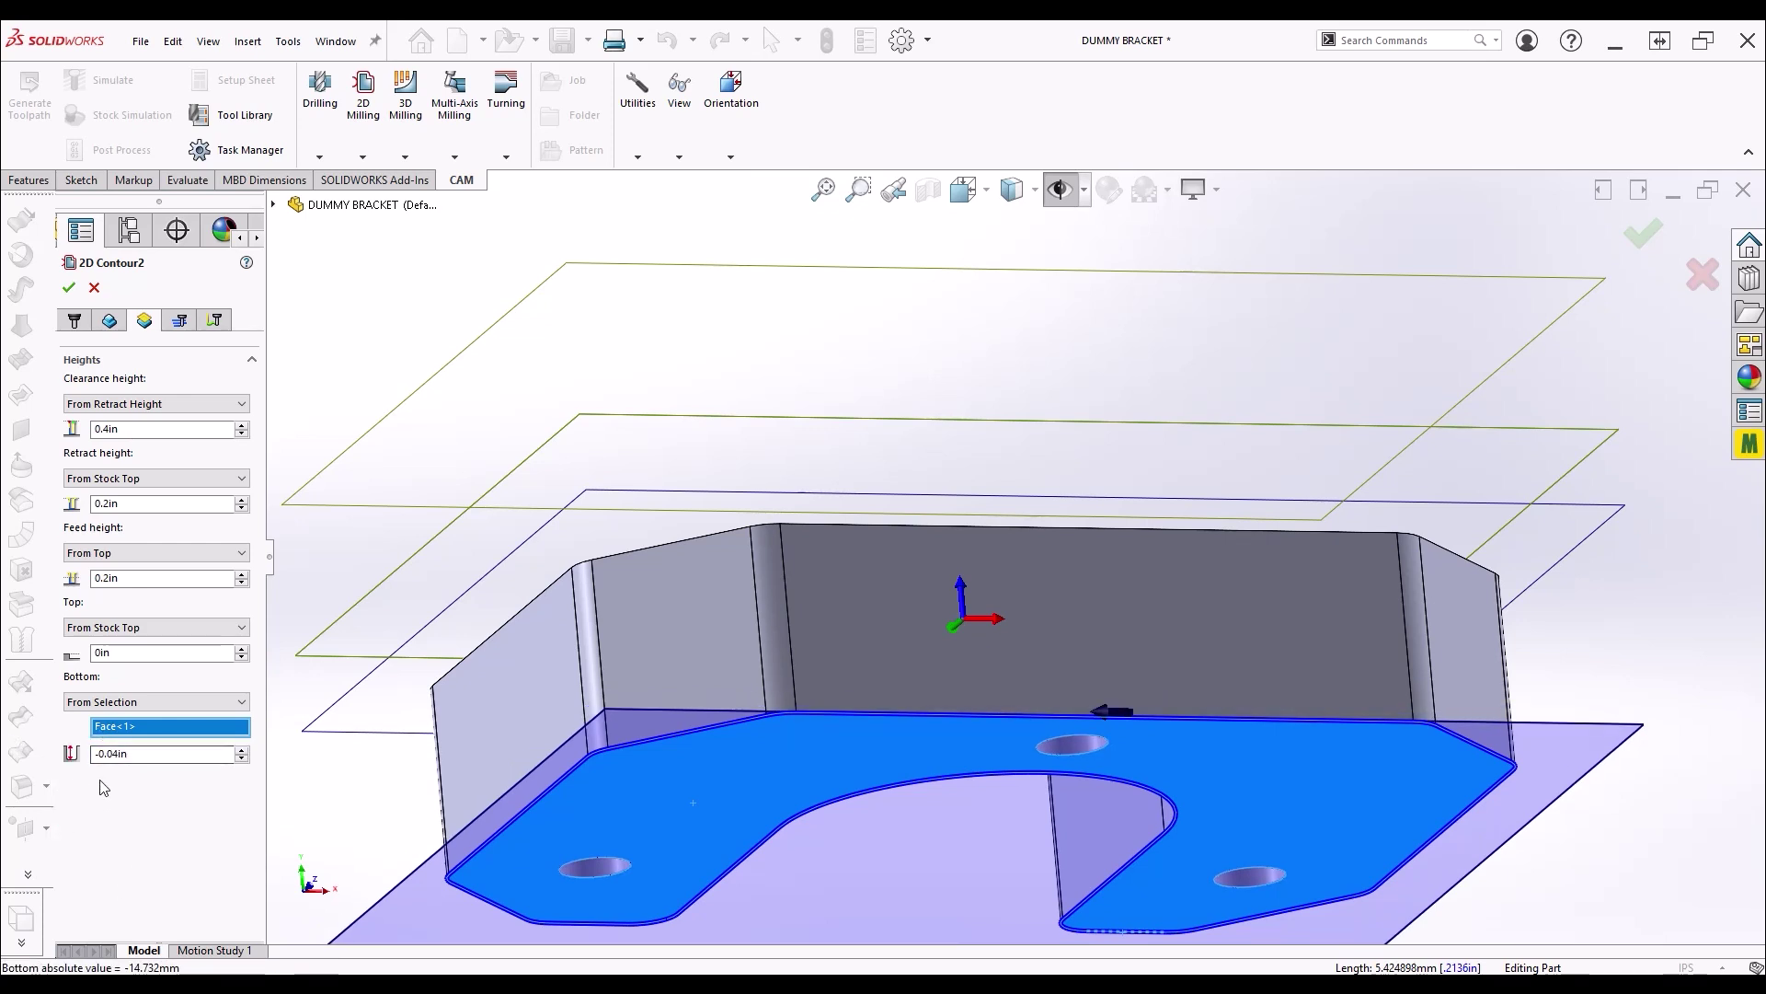
Switch the contour operation's bottom height reference to From Contour, with an offset of -0.04 in
{"action": "scroll", "coordinate": [760, 534], "scroll_direction": "down", "scroll_amount": 3}
{"action": "middle_click_drag", "start_coordinate": [760, 533], "coordinate": [801, 593]}
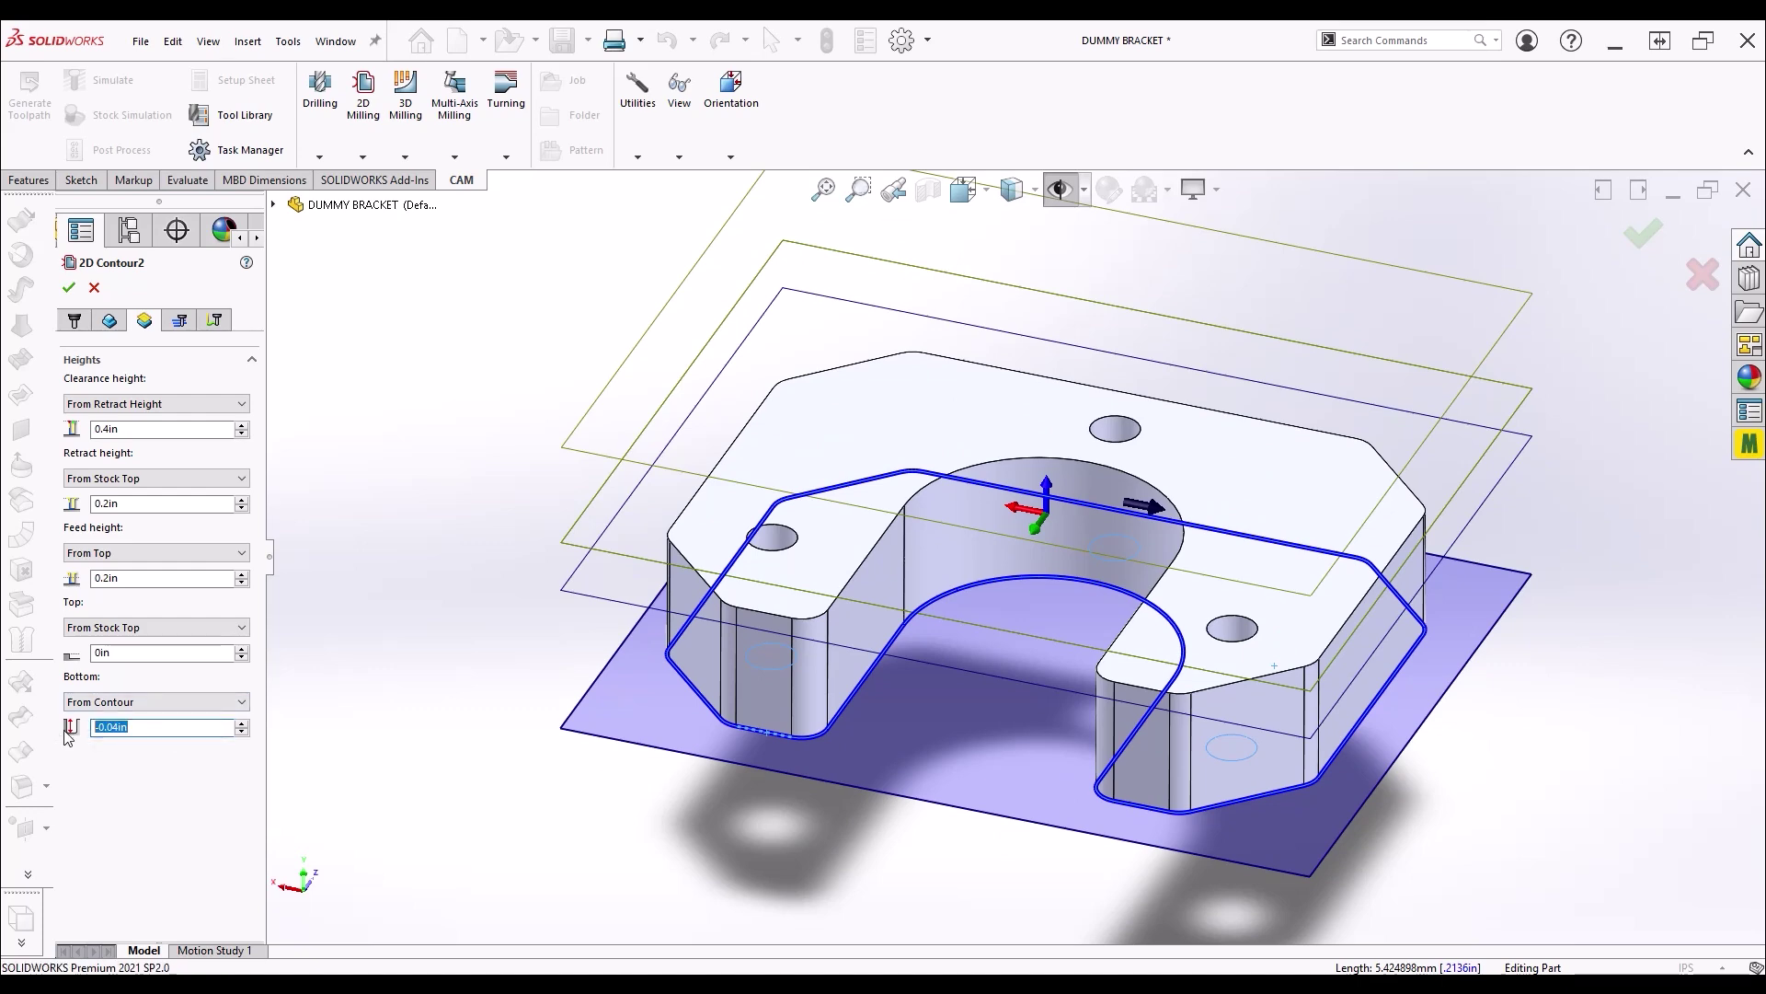
{"action": "middle_click_drag", "start_coordinate": [752, 808], "coordinate": [584, 510]}
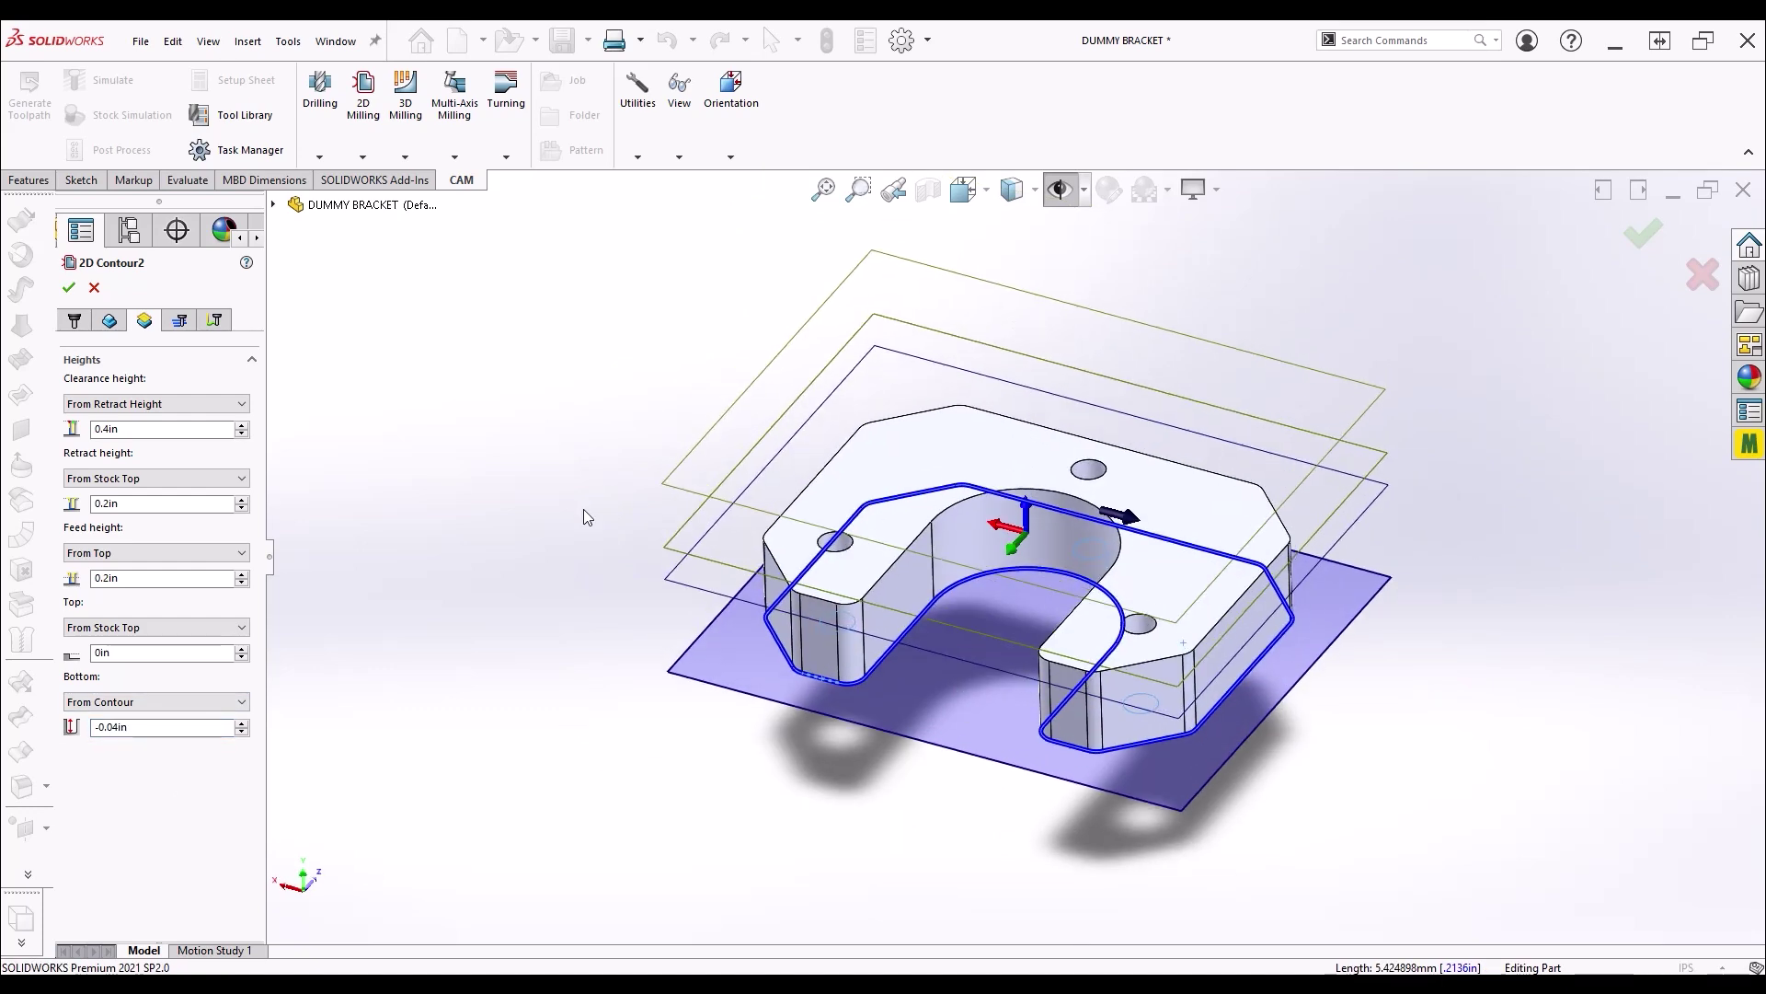
Set the 2D Contour's finishing overlap to 0.050 in and accept the operation
{"action": "left_click", "coordinate": [179, 322]}
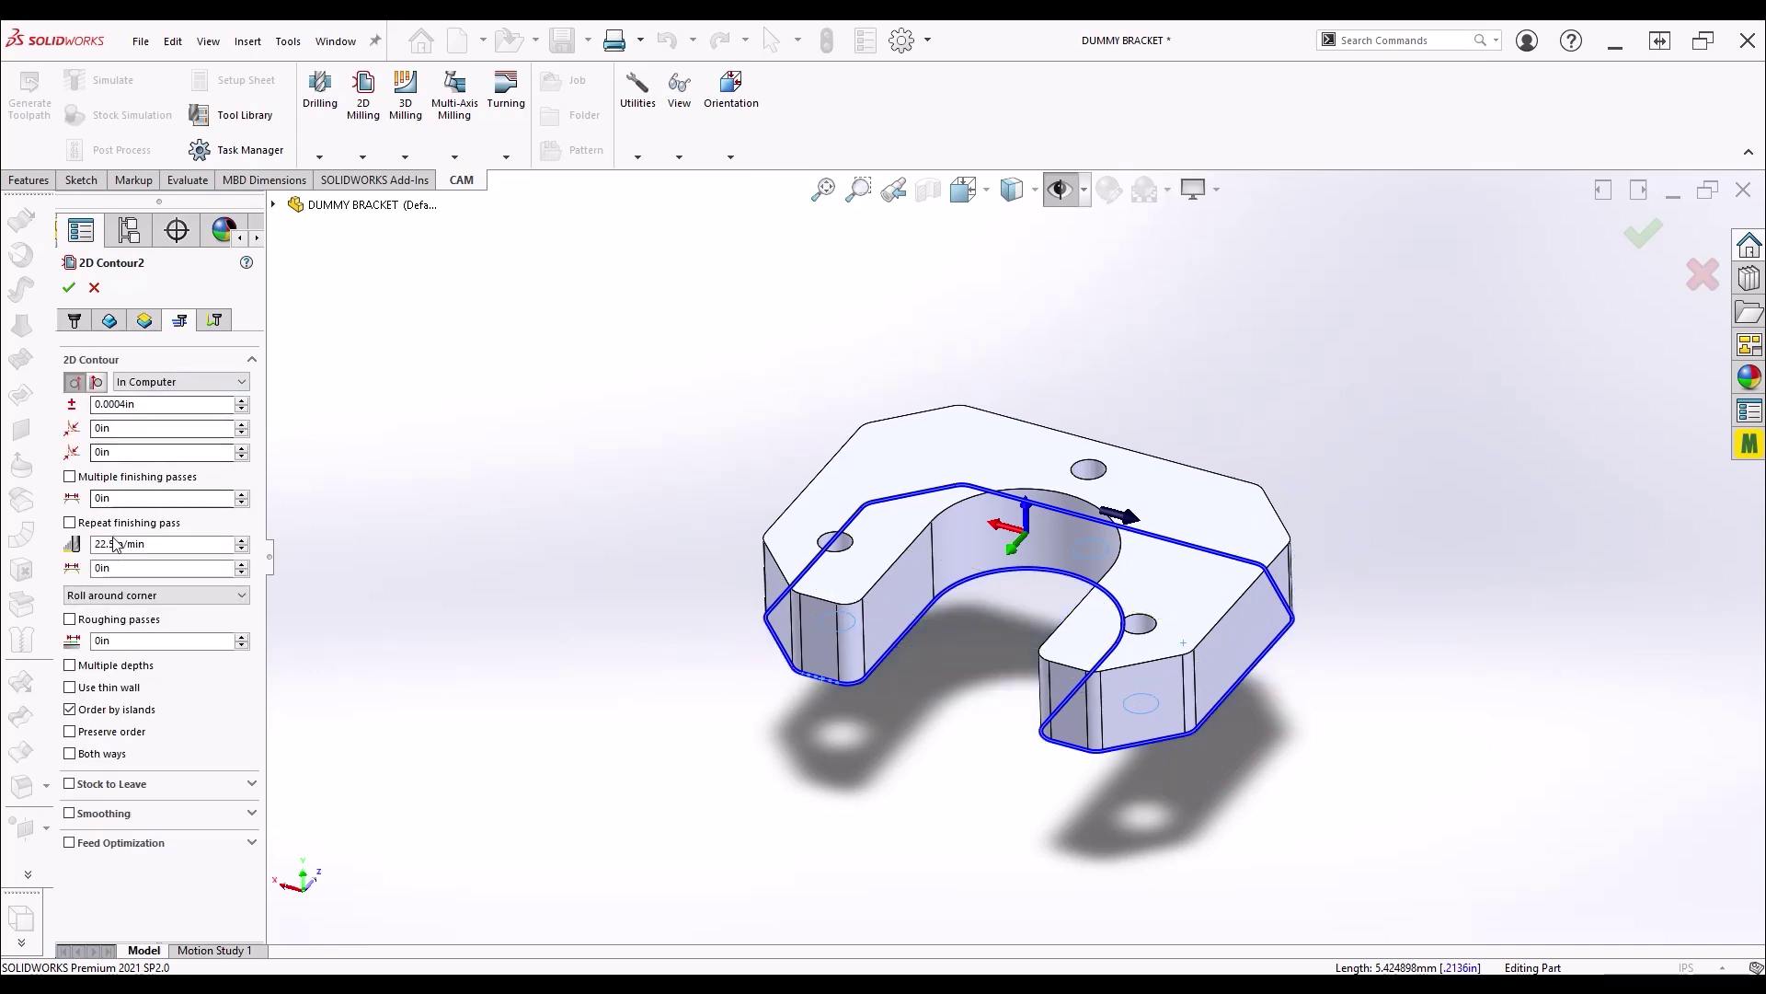
{"action": "mouse_move", "coordinate": [118, 498]}
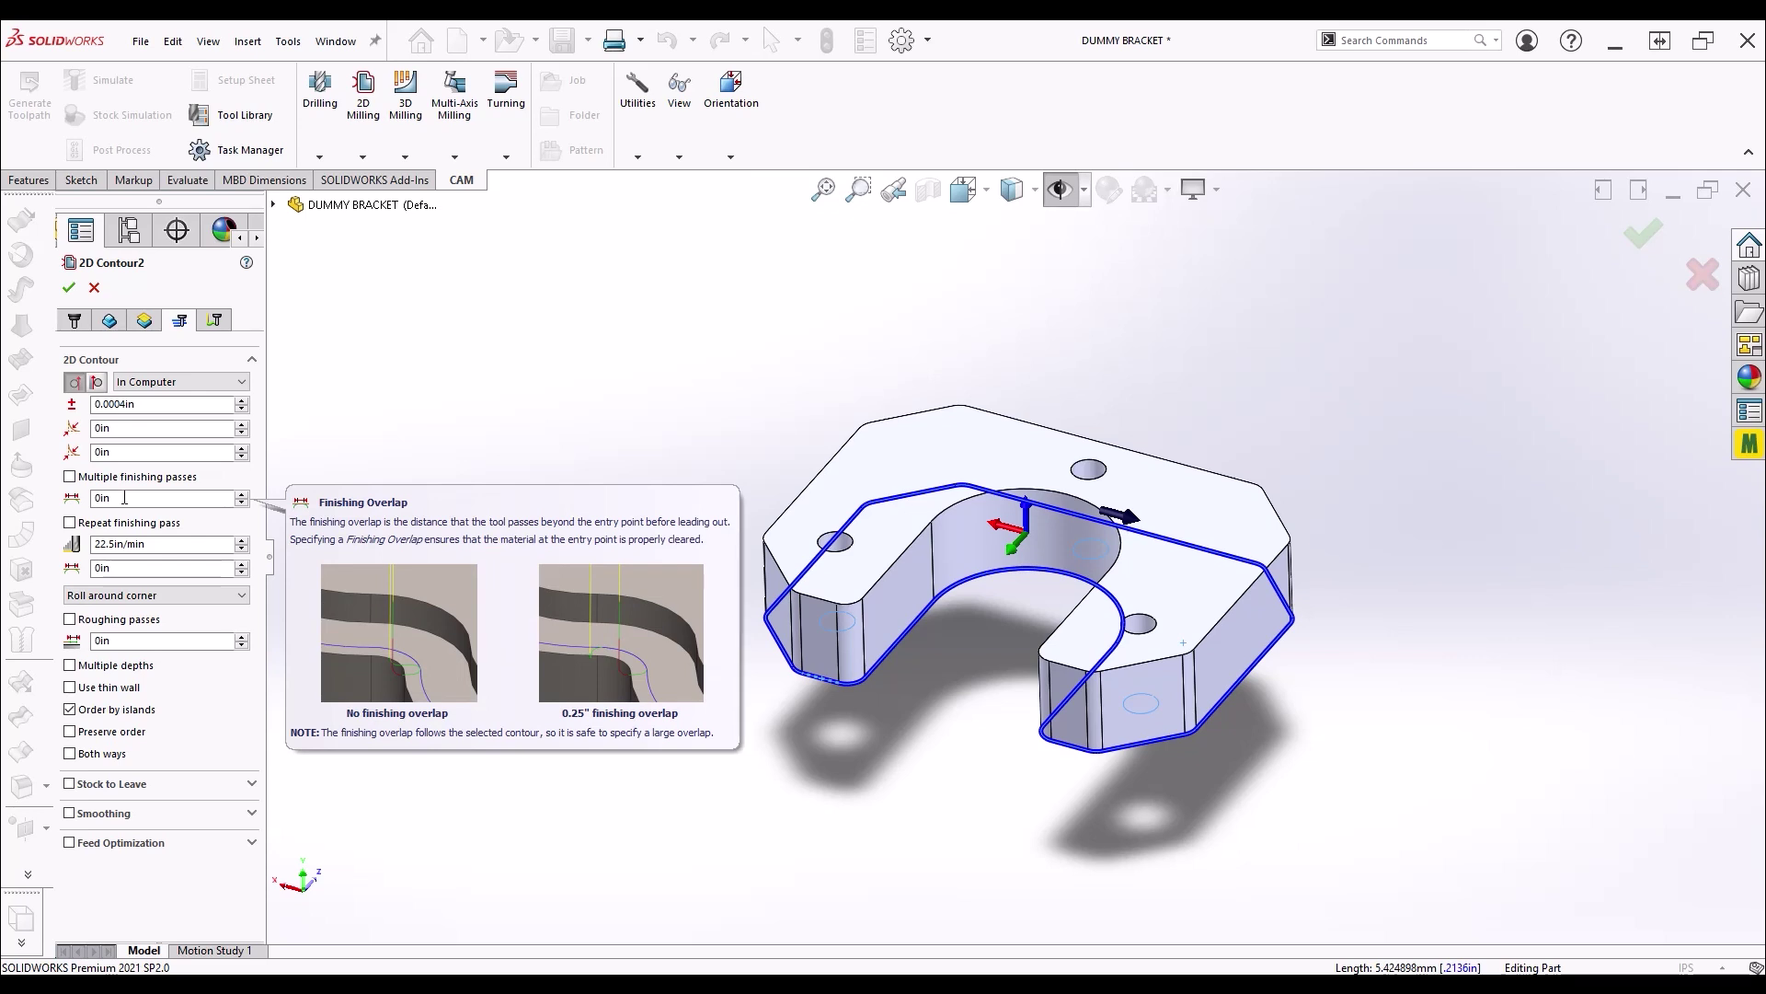
{"action": "left_click", "coordinate": [114, 498]}
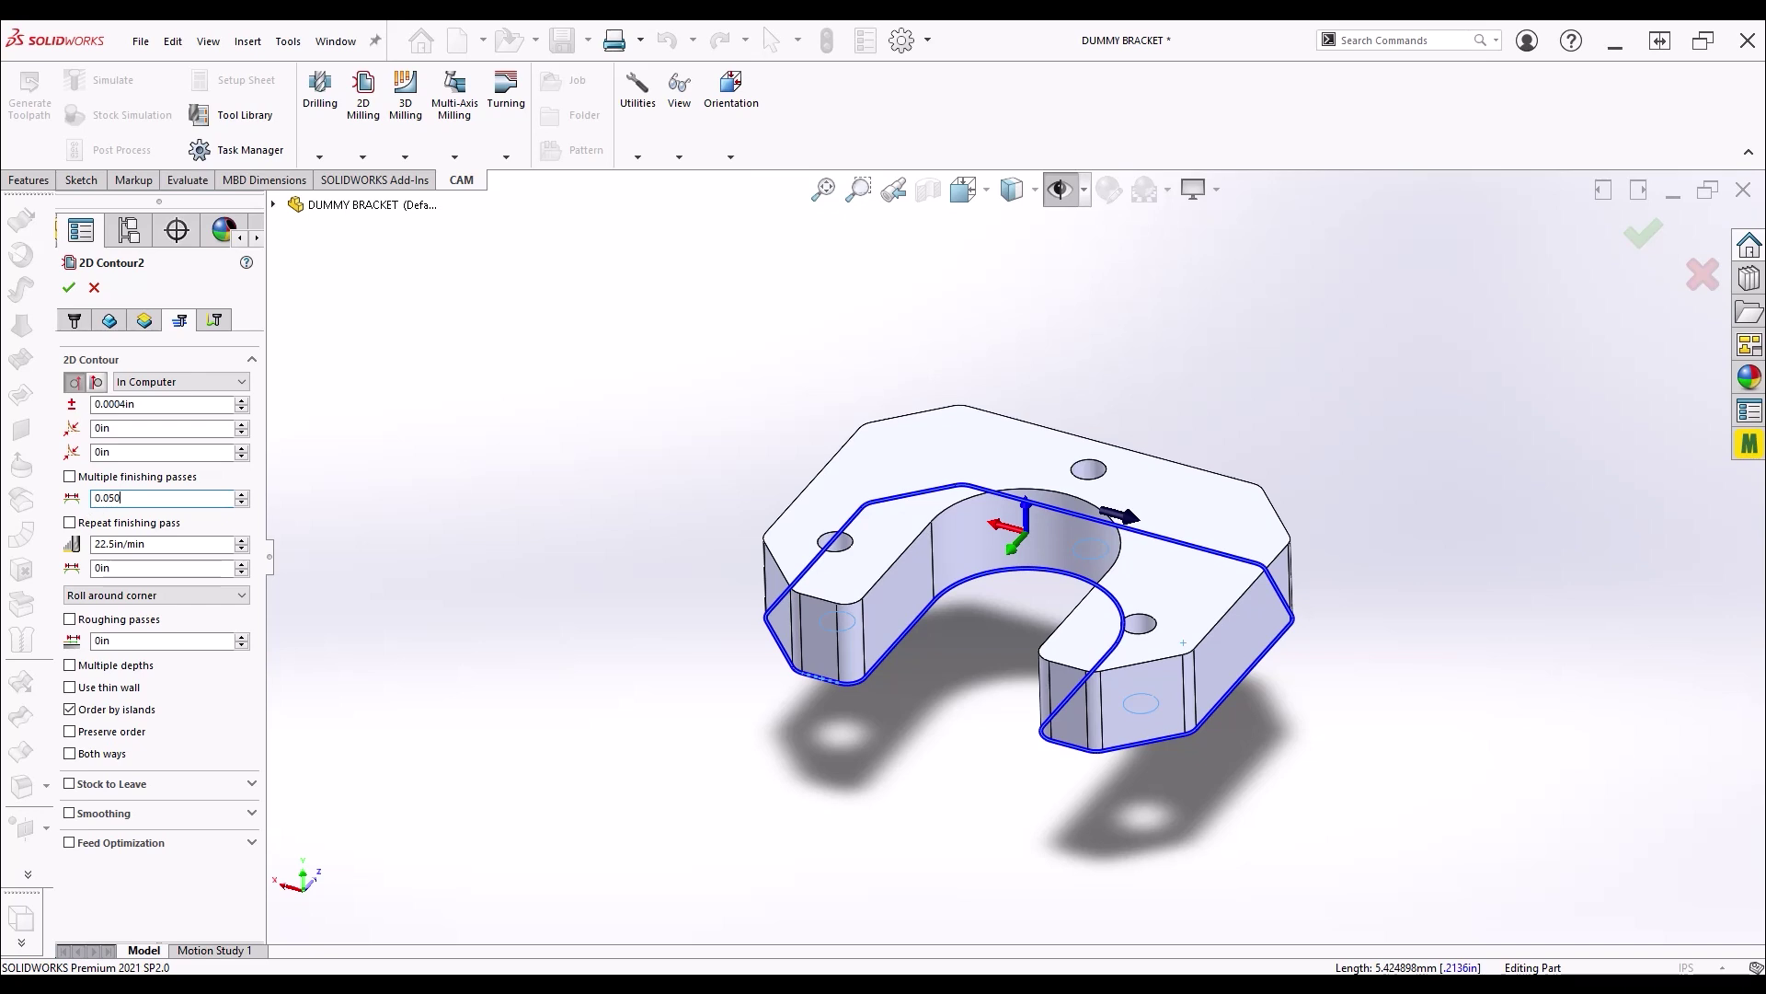
{"action": "left_click", "coordinate": [67, 288]}
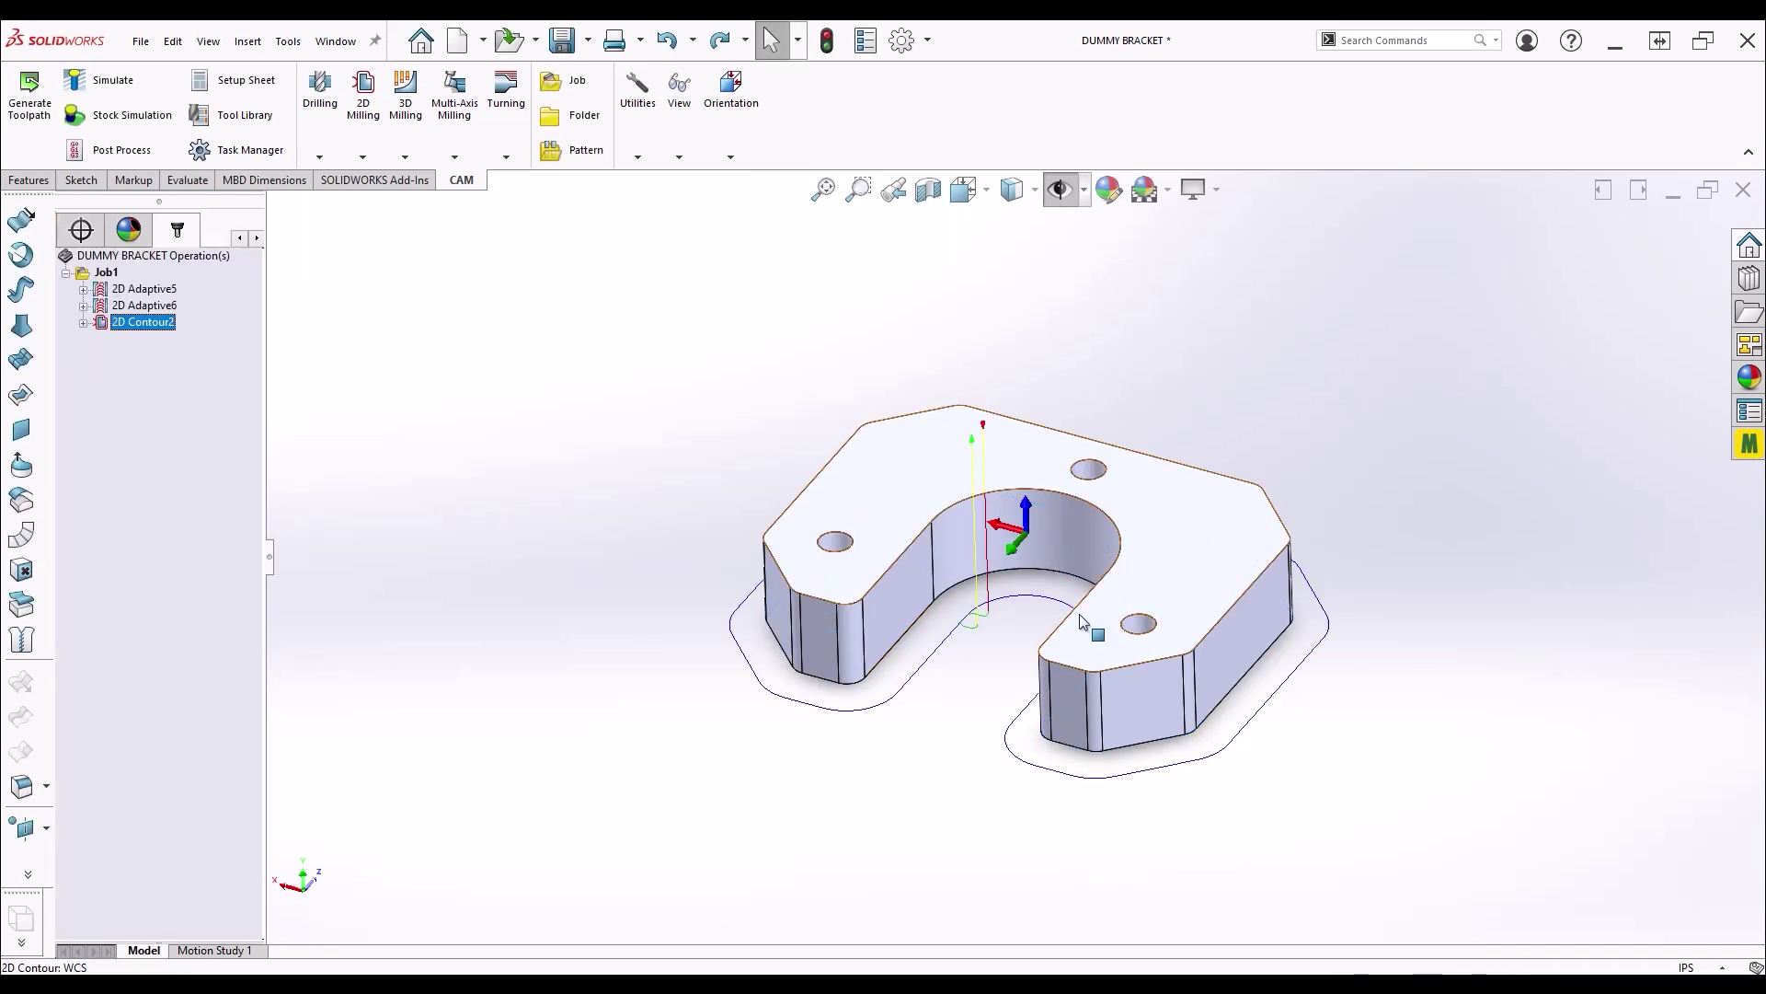
Examine the contour's lead-in and lead-out overlap, and compare the depths of all three operations' toolpaths below the bracket
{"action": "scroll", "coordinate": [973, 600], "scroll_direction": "down", "scroll_amount": 10}
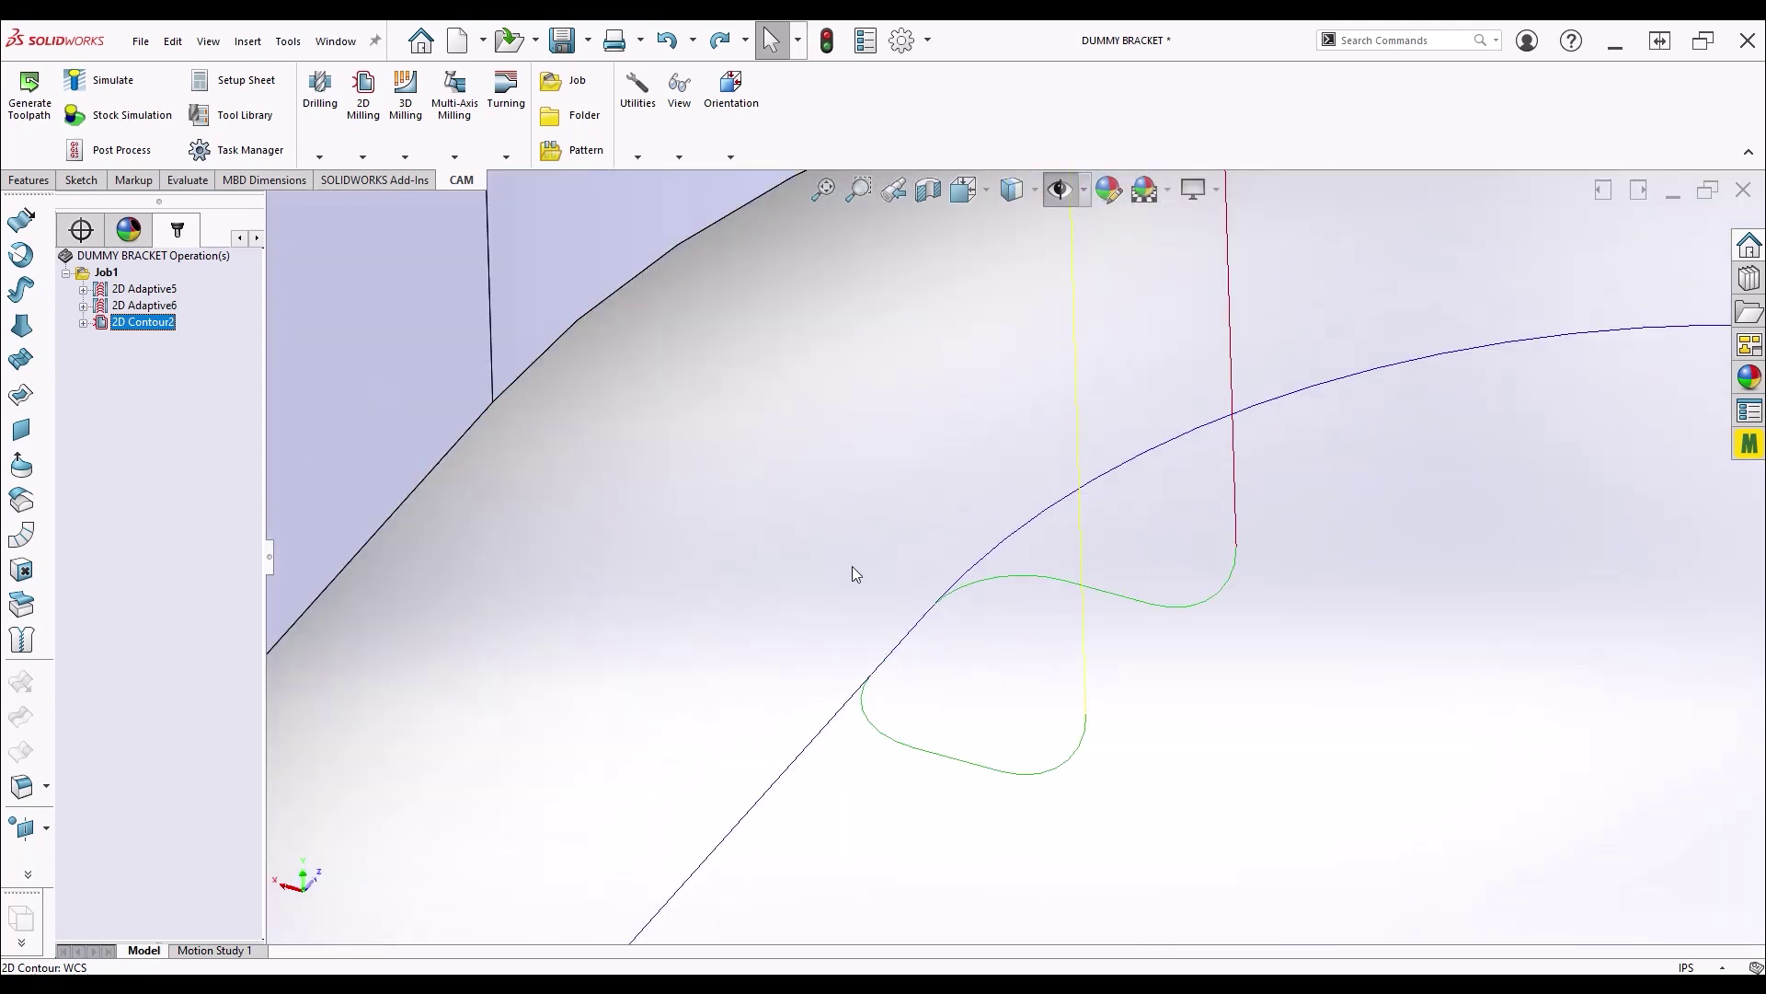
{"action": "scroll", "coordinate": [1012, 663], "scroll_direction": "up", "scroll_amount": 10}
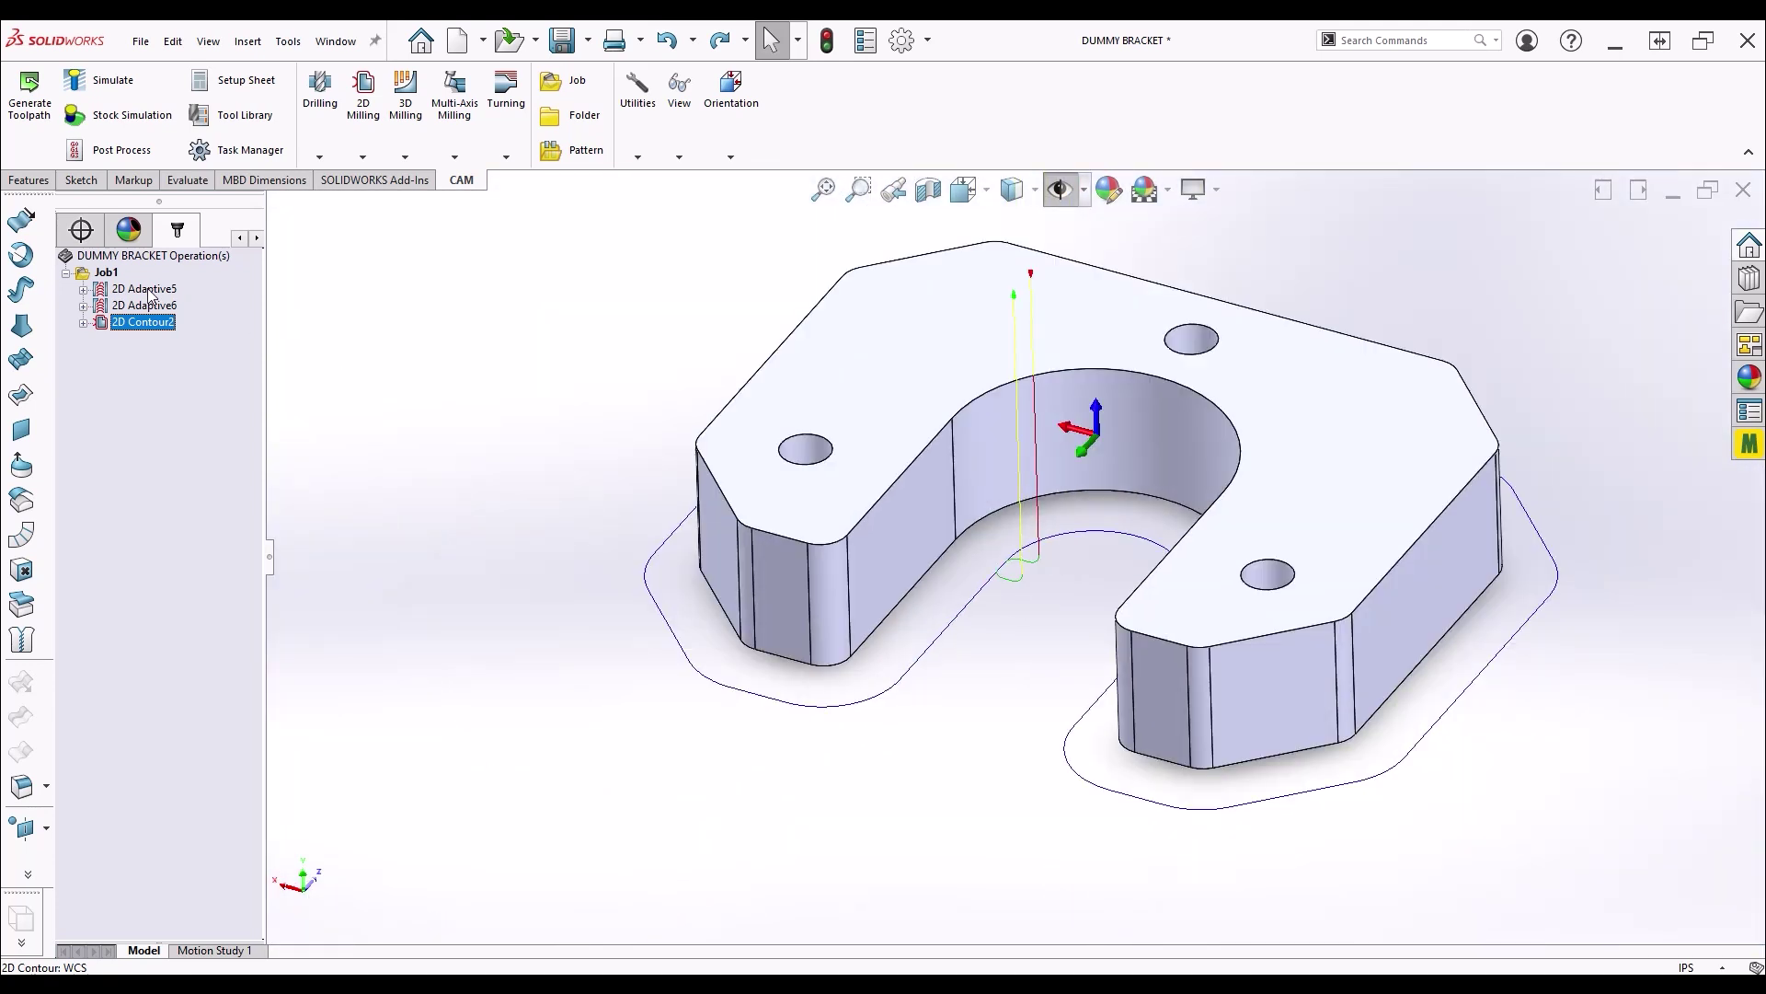
{"action": "left_click", "coordinate": [145, 289]}
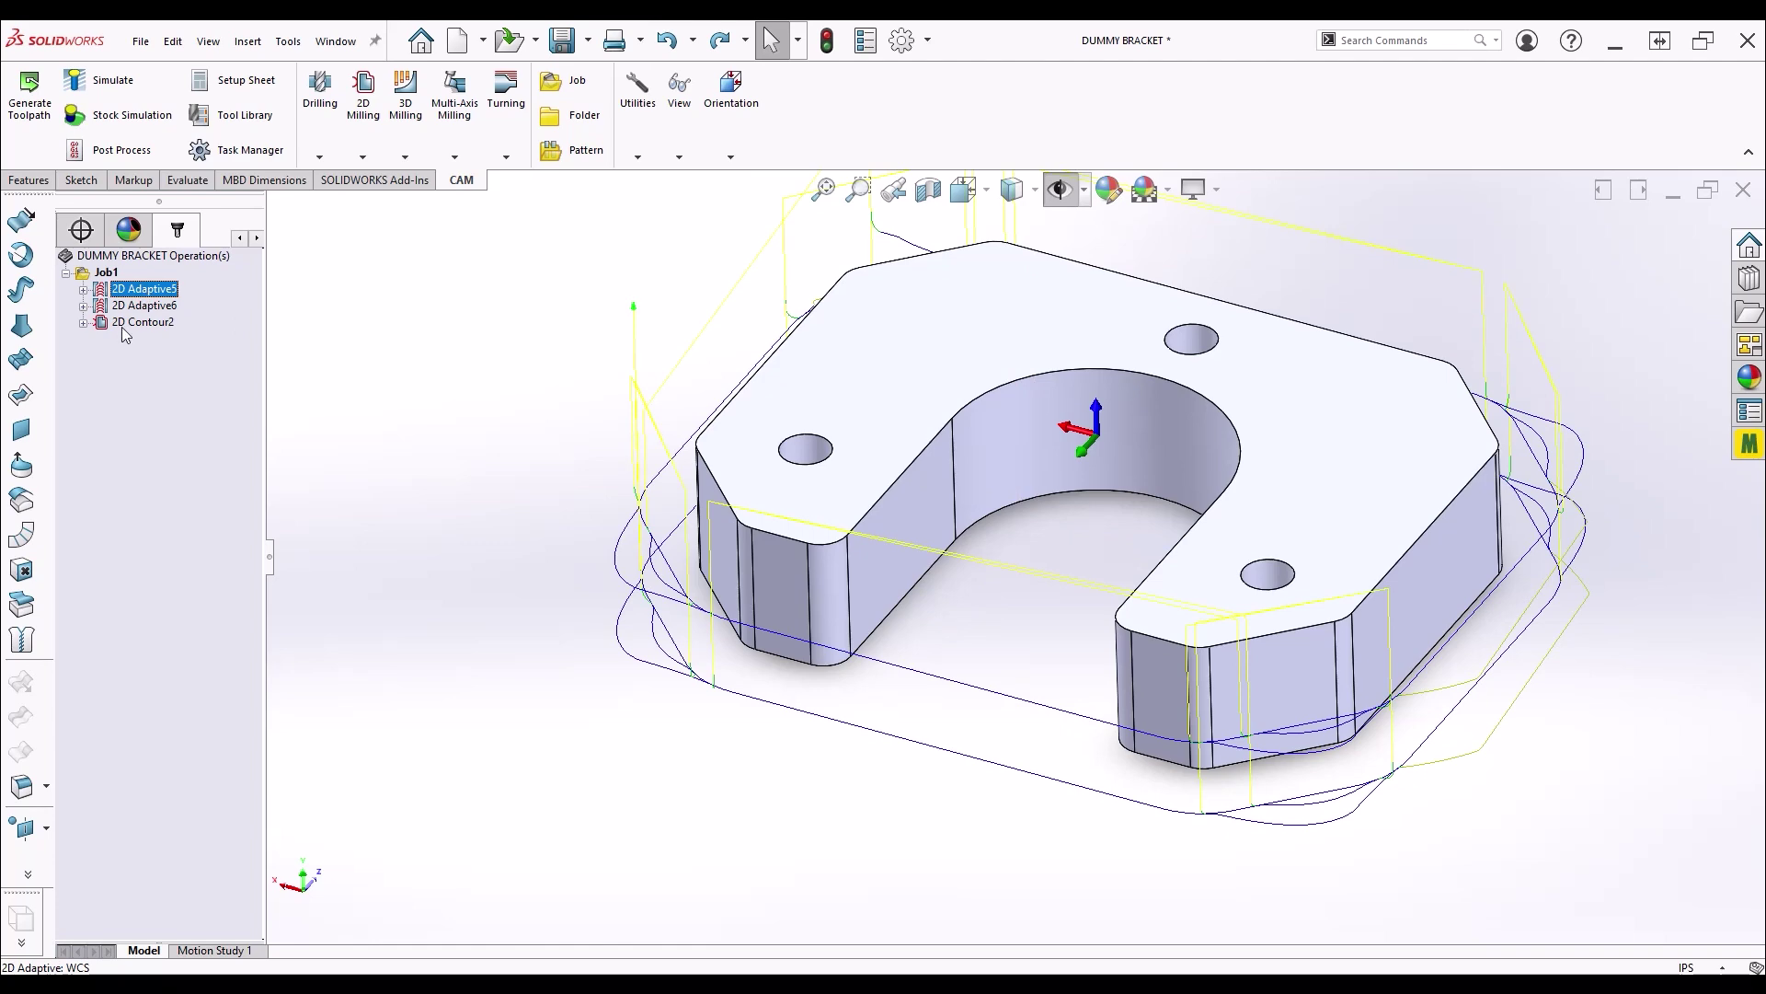
{"action": "left_click", "coordinate": [135, 323], "text": "shift"}
{"action": "middle_click_drag", "start_coordinate": [960, 668], "coordinate": [659, 630]}
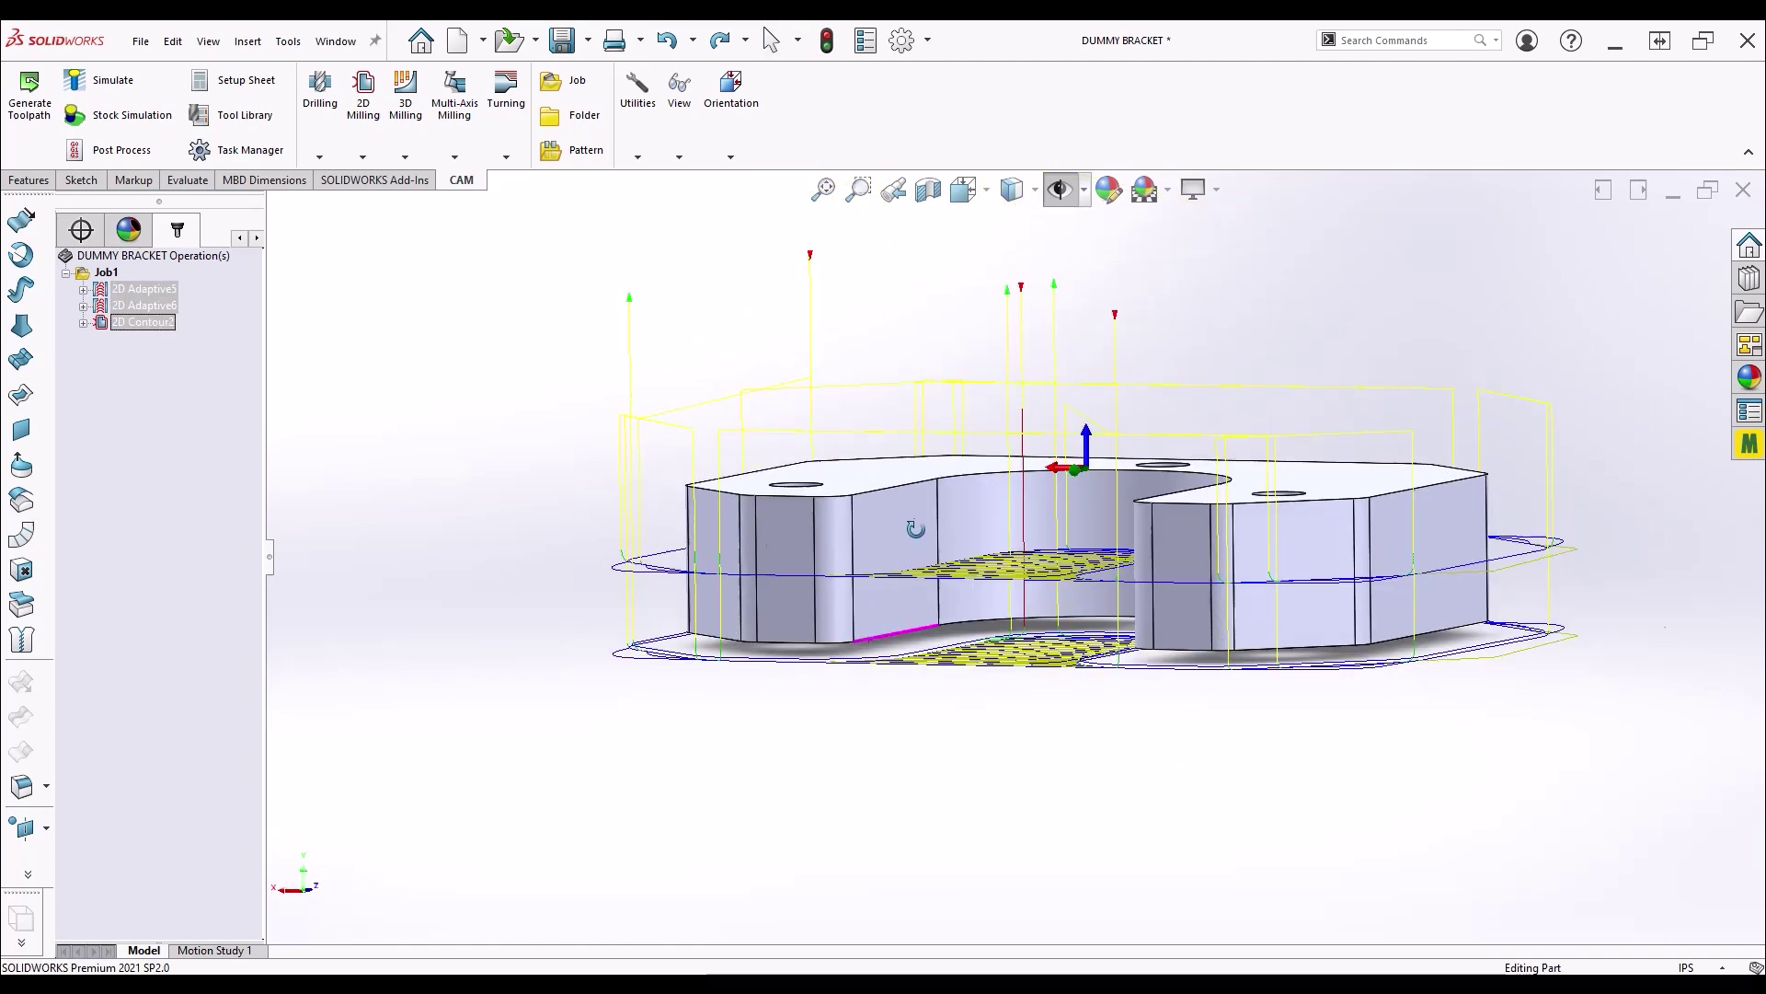
{"action": "scroll", "coordinate": [659, 631], "scroll_direction": "down", "scroll_amount": 8}
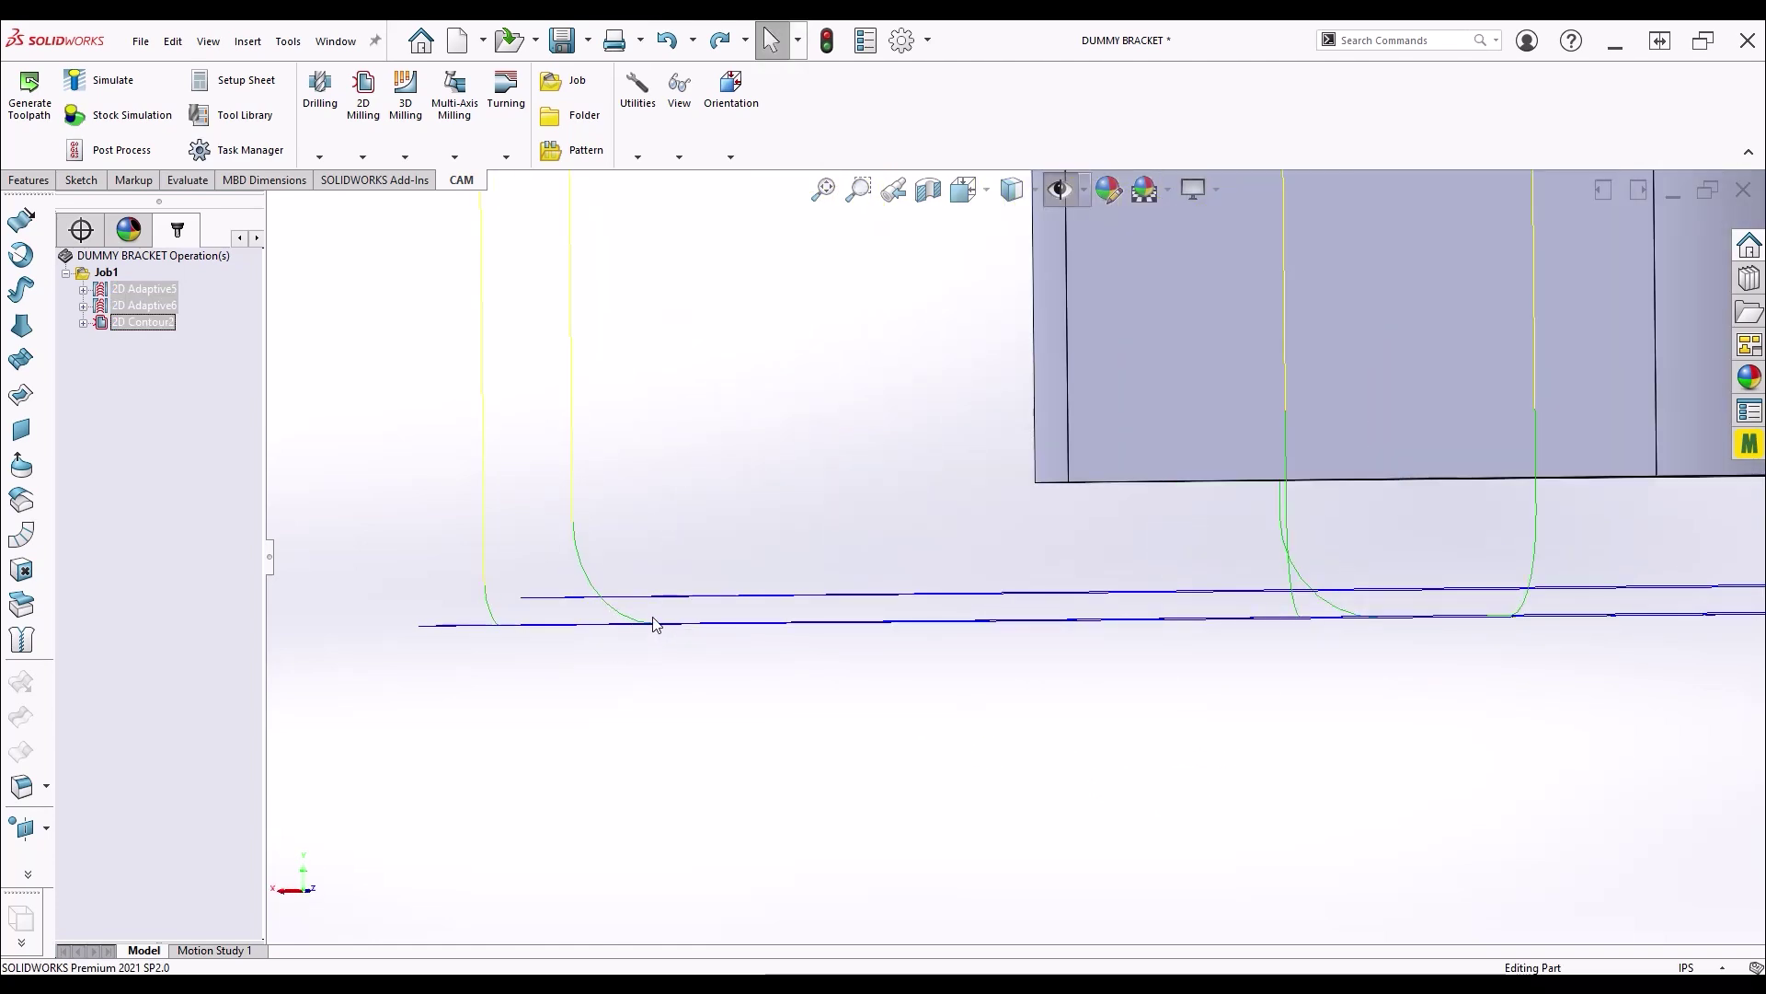
Create a Drill operation in BRACKET 2 and assign the #3 Ø3/8" 45° chamfer mill from the personal tool library
{"action": "left_click", "coordinate": [319, 156]}
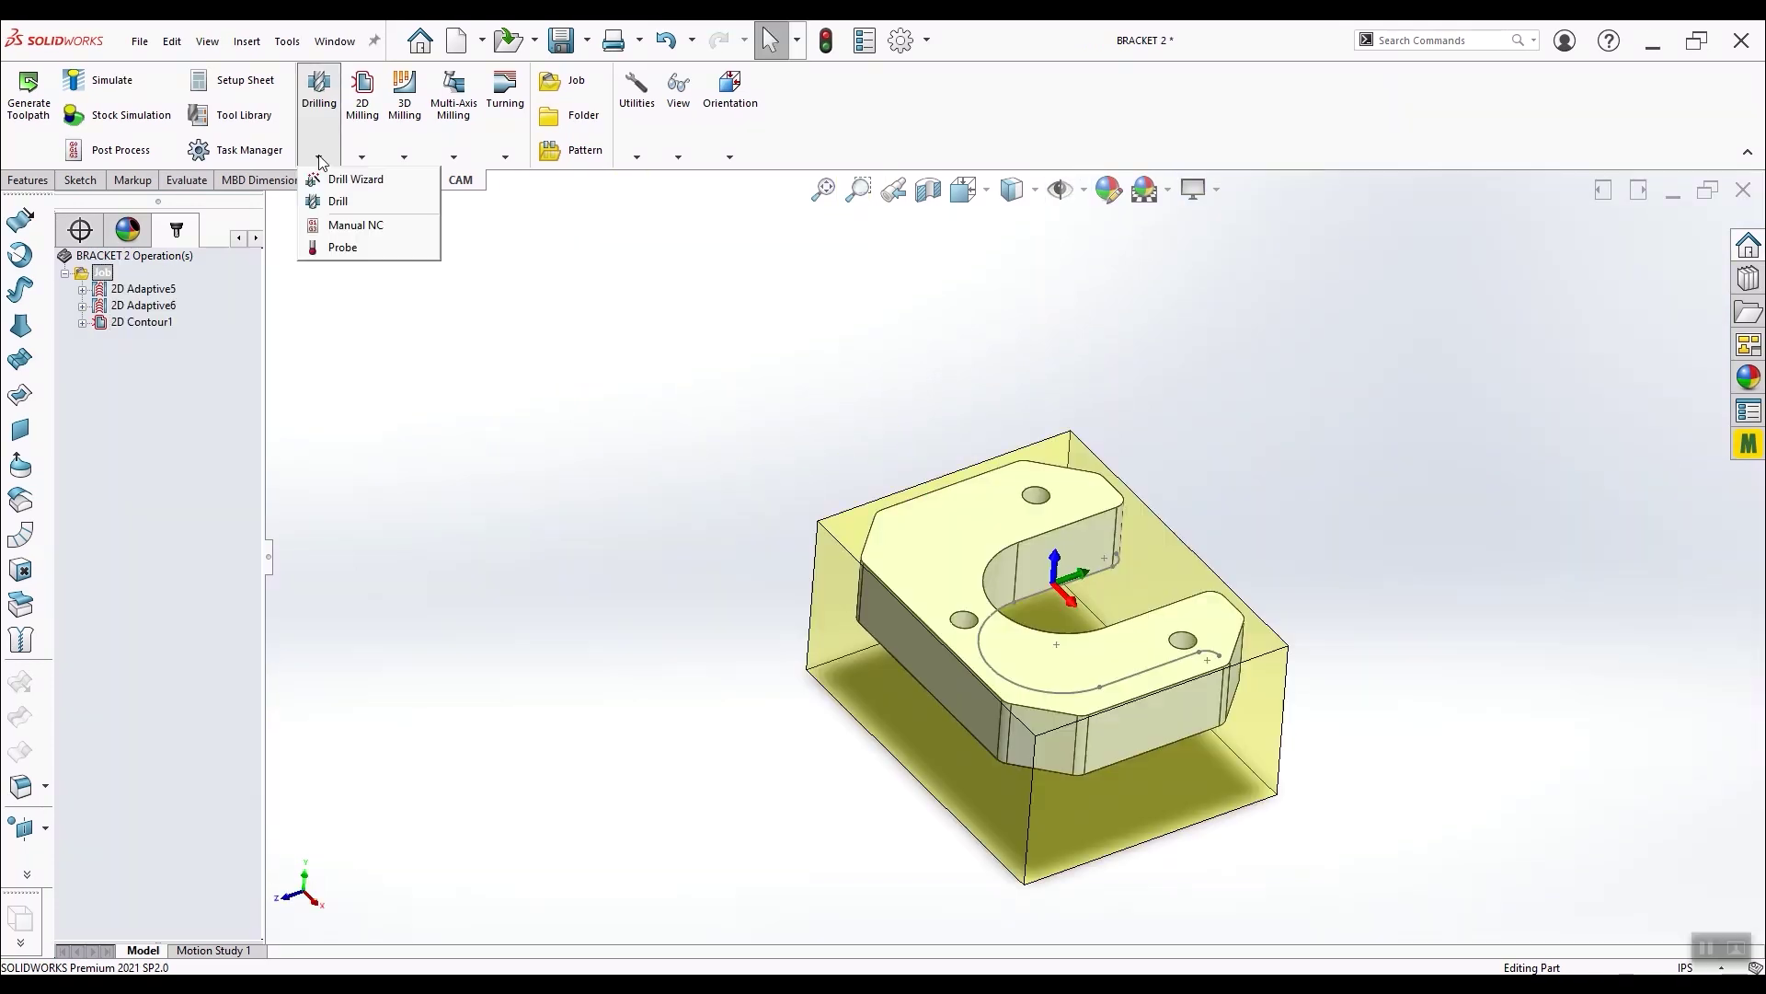
{"action": "left_click", "coordinate": [338, 203]}
{"action": "left_click", "coordinate": [160, 382]}
{"action": "left_click", "coordinate": [1012, 284]}
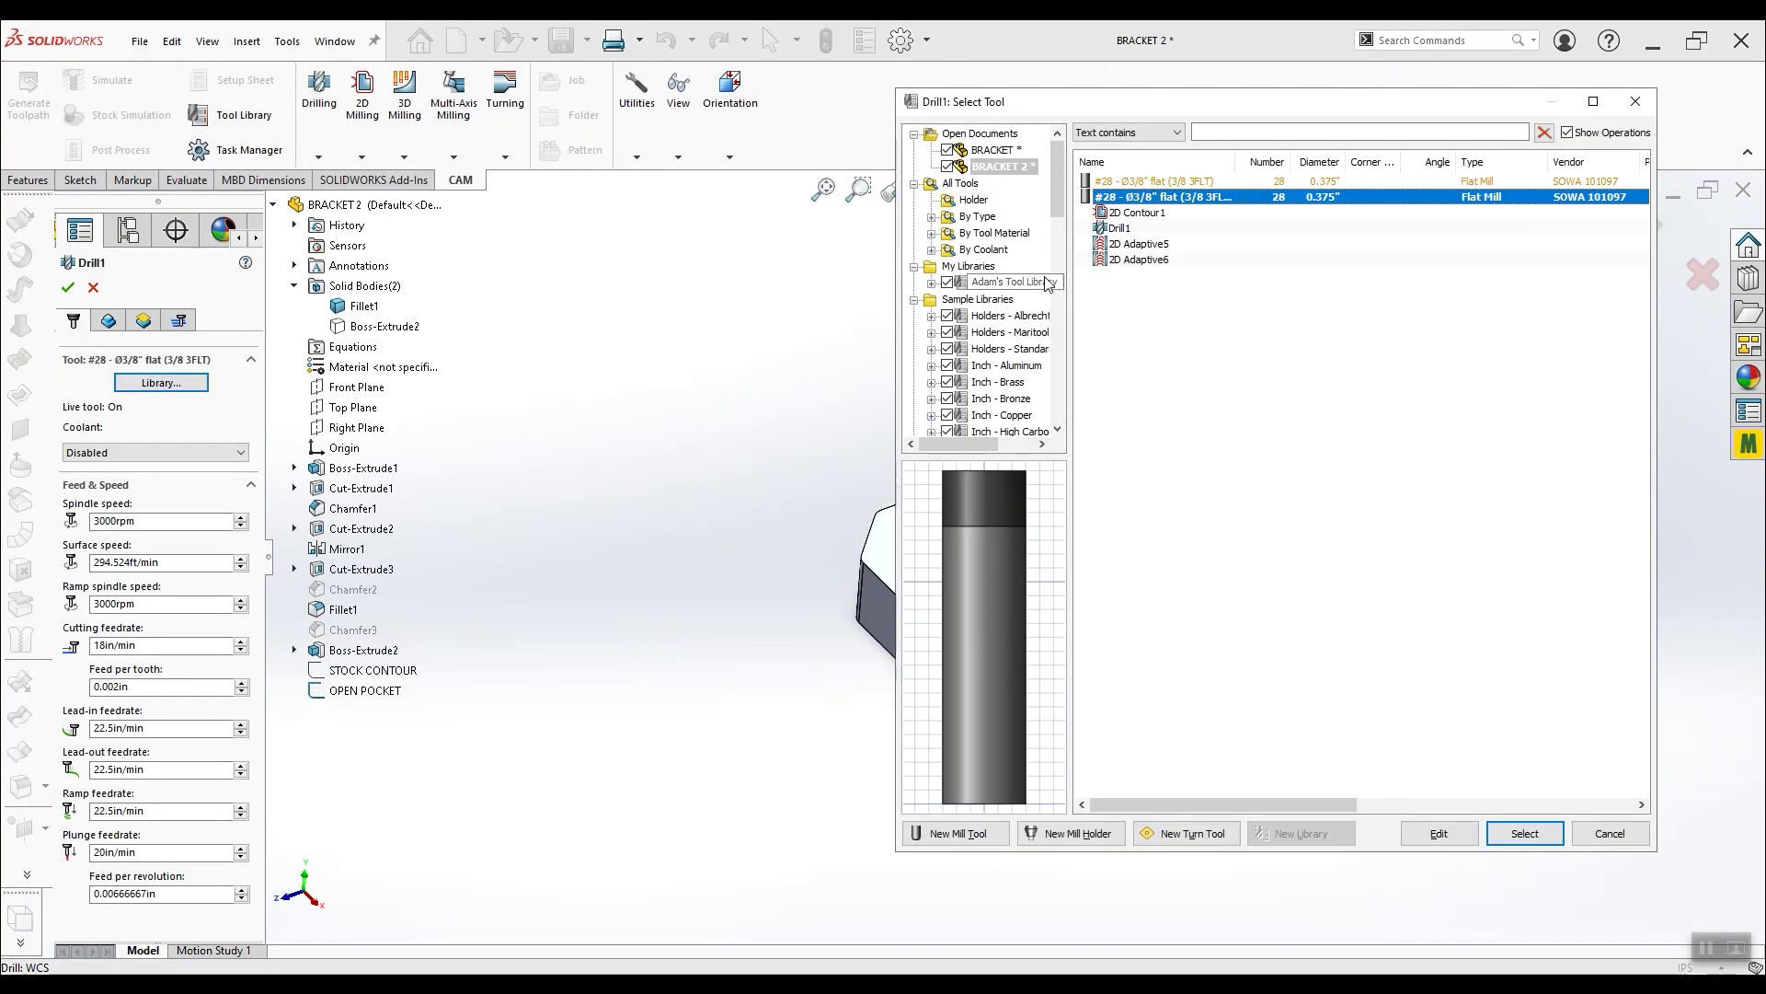
{"action": "left_click", "coordinate": [1196, 249]}
{"action": "left_click", "coordinate": [1530, 840]}
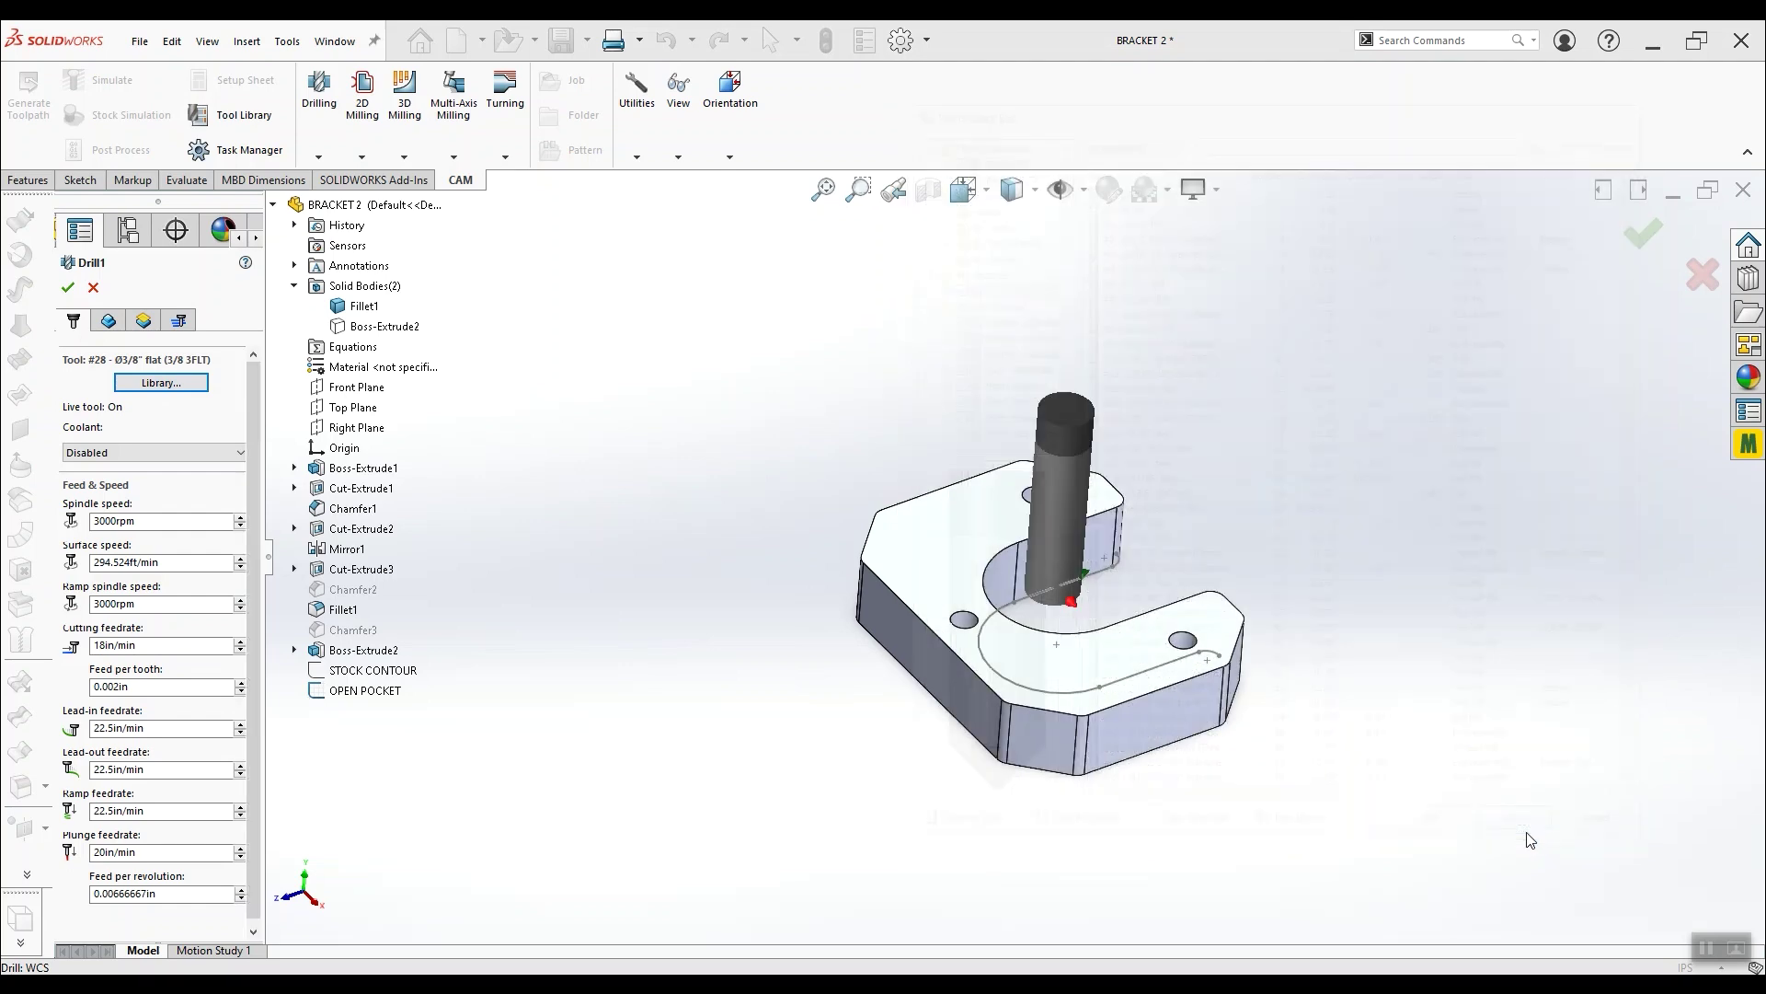
Select the top edges of the bracket's three holes as the drilling geometry
{"action": "left_click", "coordinate": [108, 320]}
{"action": "scroll", "coordinate": [993, 485], "scroll_direction": "down", "scroll_amount": 5}
{"action": "left_click", "coordinate": [994, 485]}
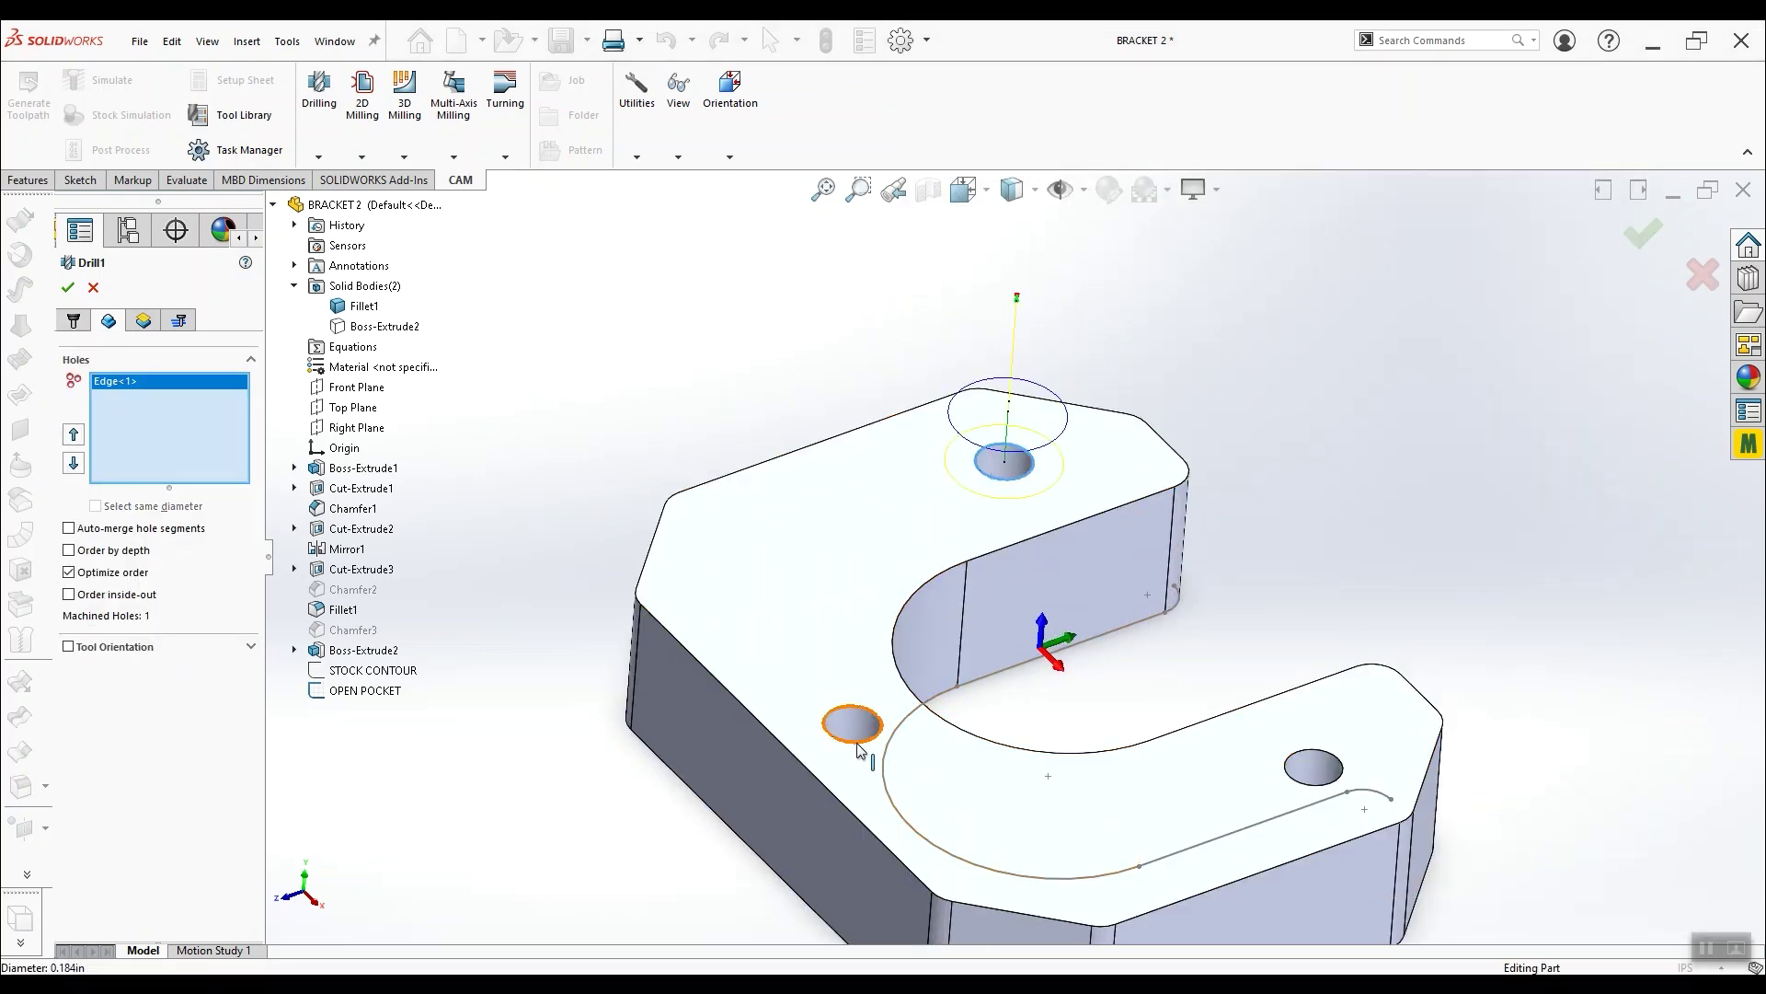
{"action": "left_click", "coordinate": [851, 731]}
{"action": "left_click", "coordinate": [1311, 775]}
Set the drill's top height to From Model Top and bottom height to From Model Top with a -0.050 in offset, and accept the operation
{"action": "left_click", "coordinate": [143, 321]}
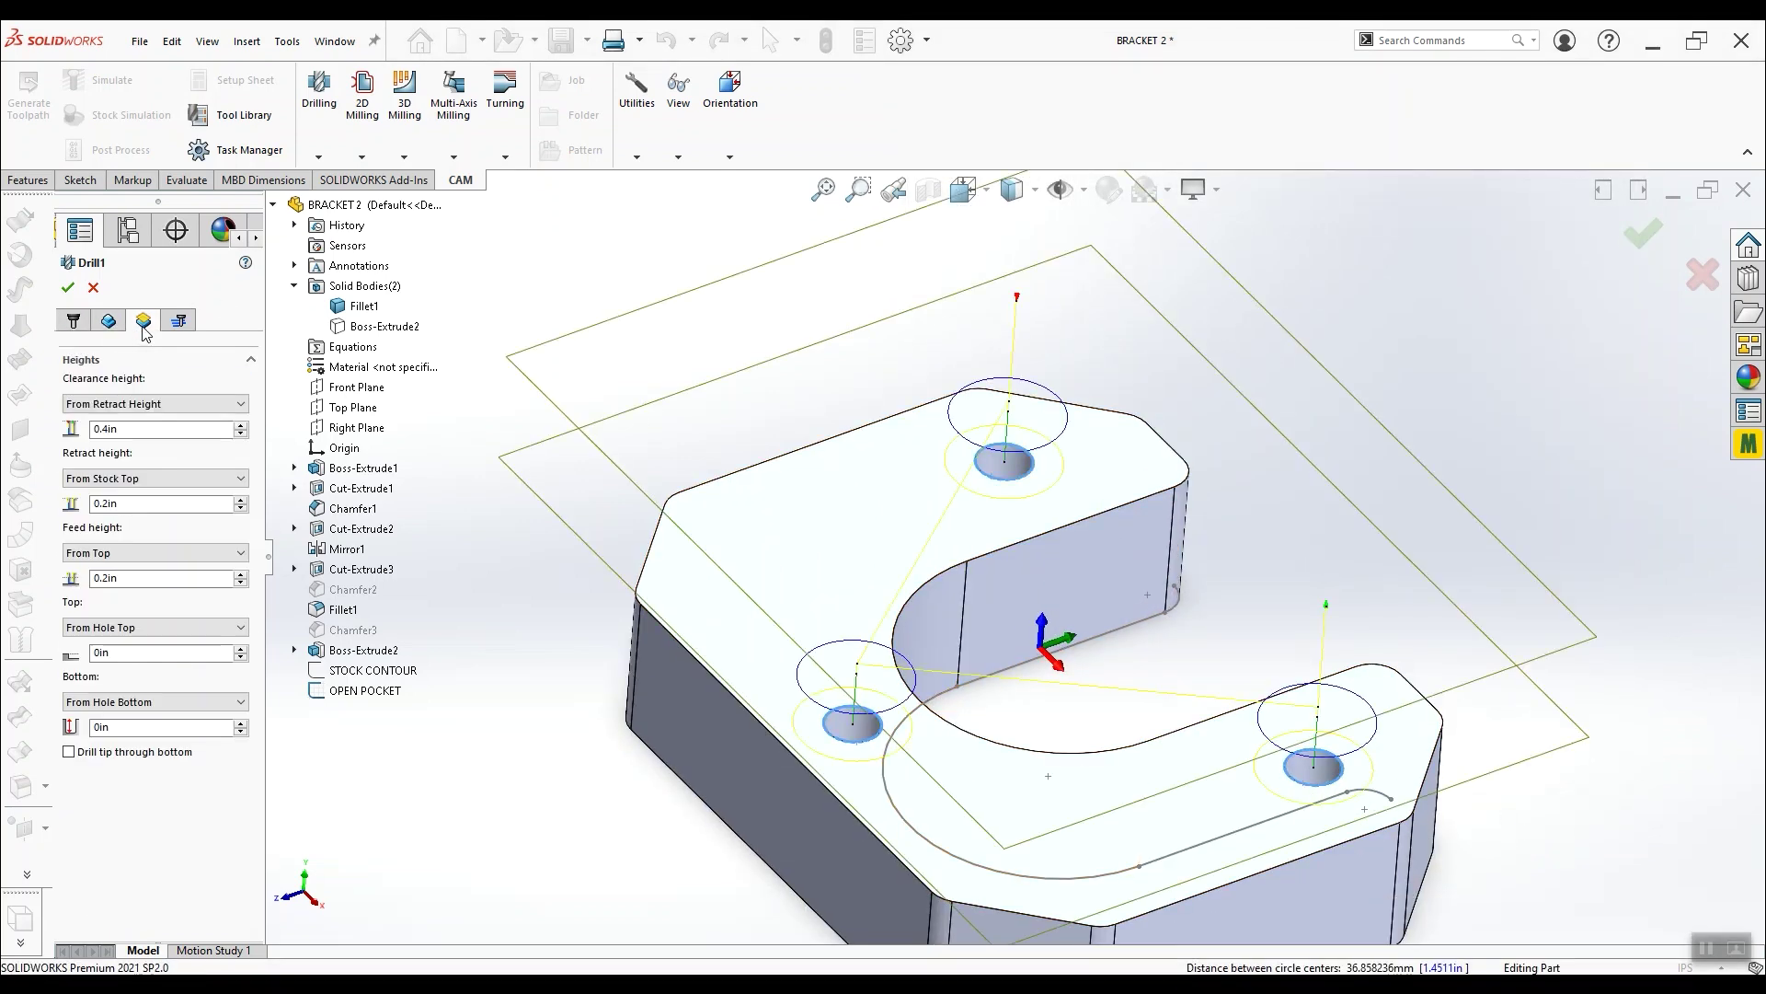
{"action": "left_click", "coordinate": [116, 628]}
{"action": "left_click", "coordinate": [104, 644]}
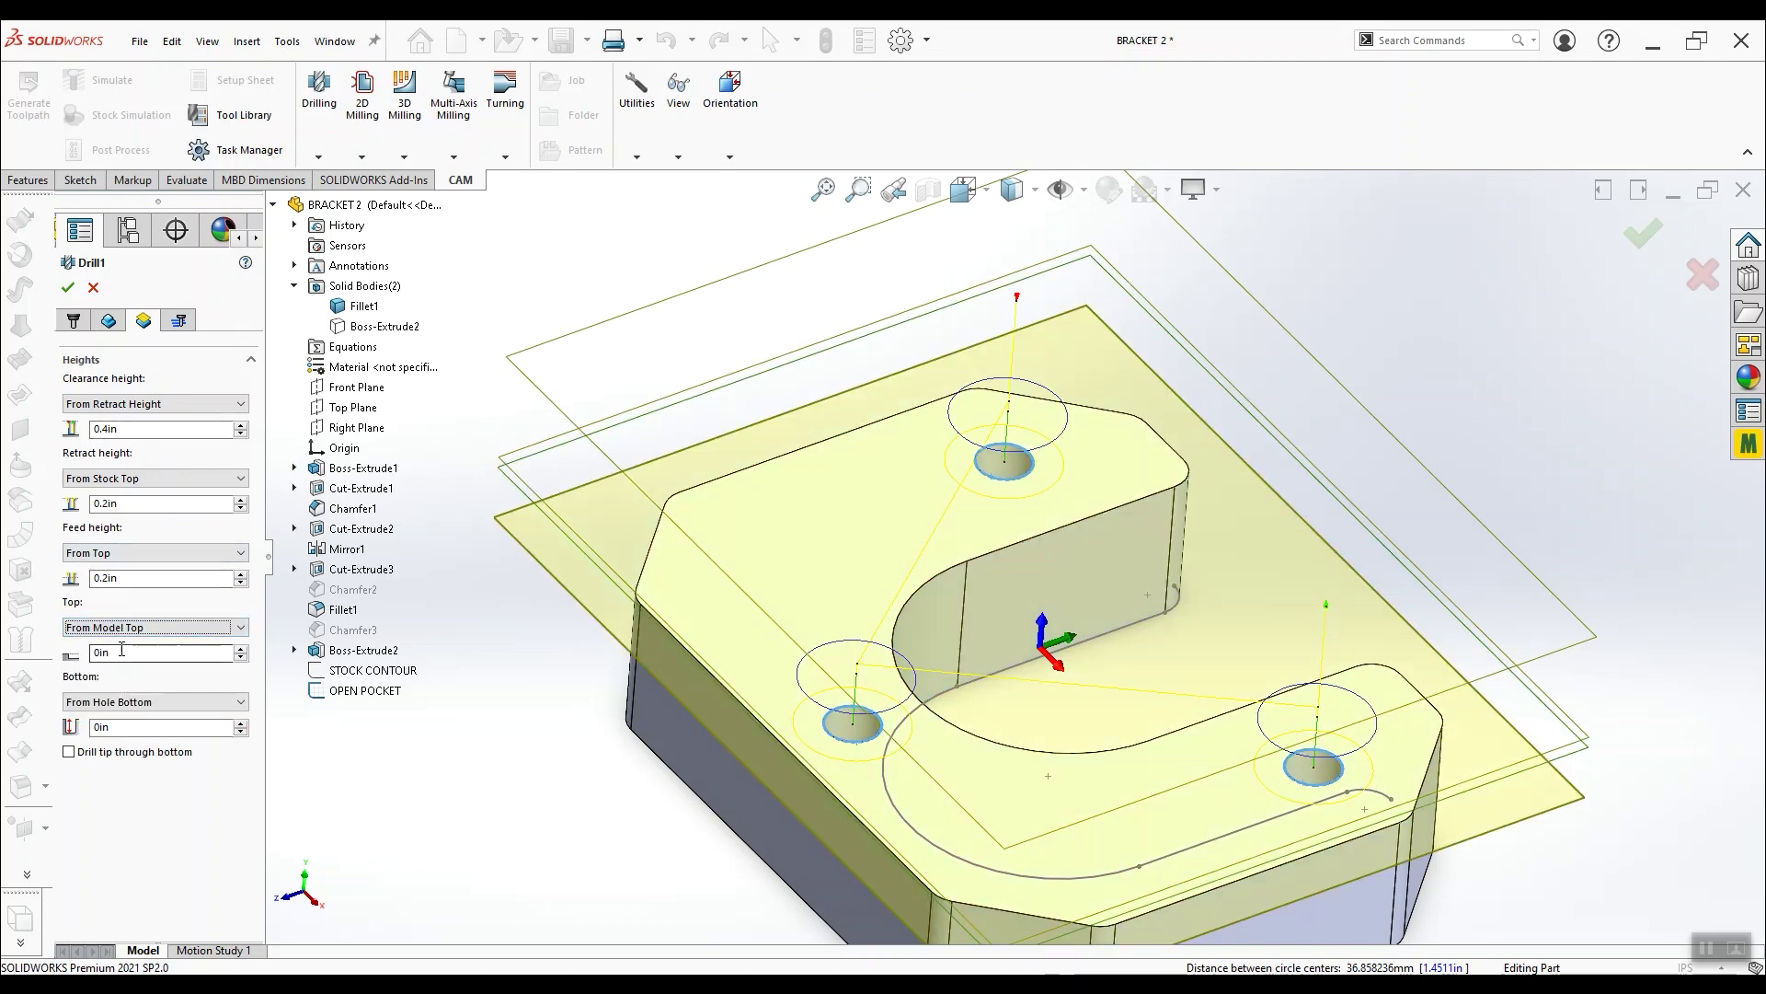
{"action": "left_click", "coordinate": [133, 703]}
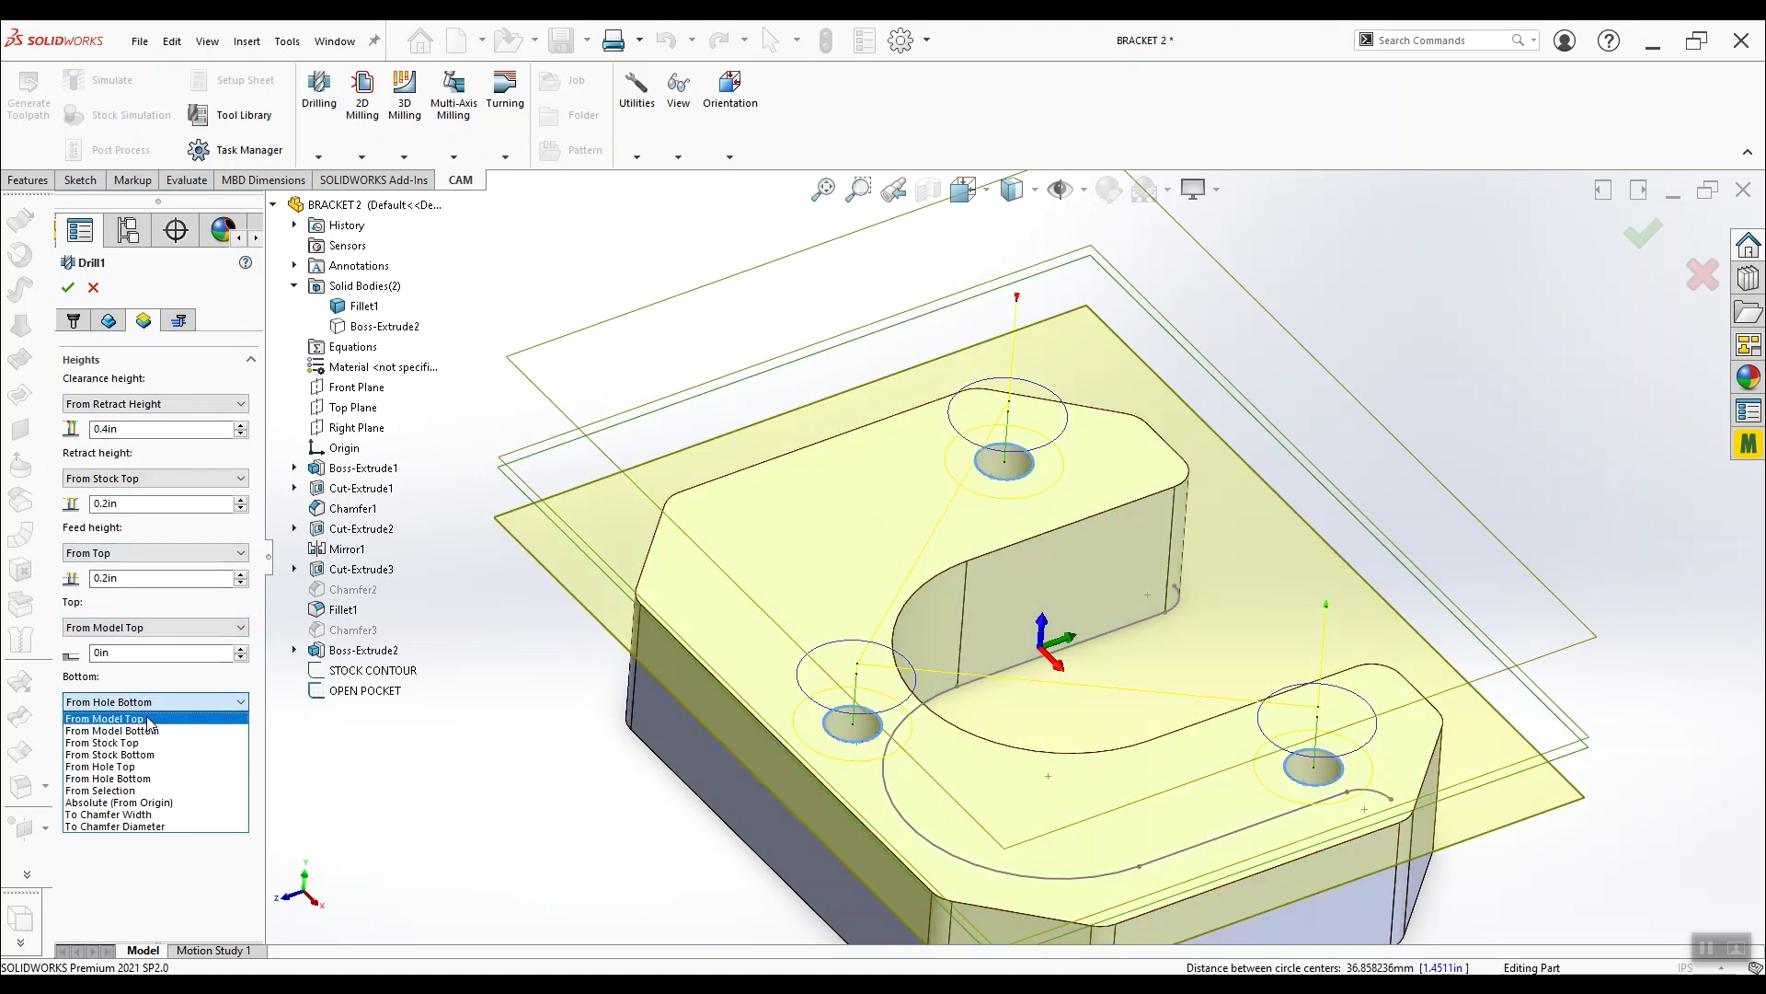
{"action": "left_click", "coordinate": [104, 719]}
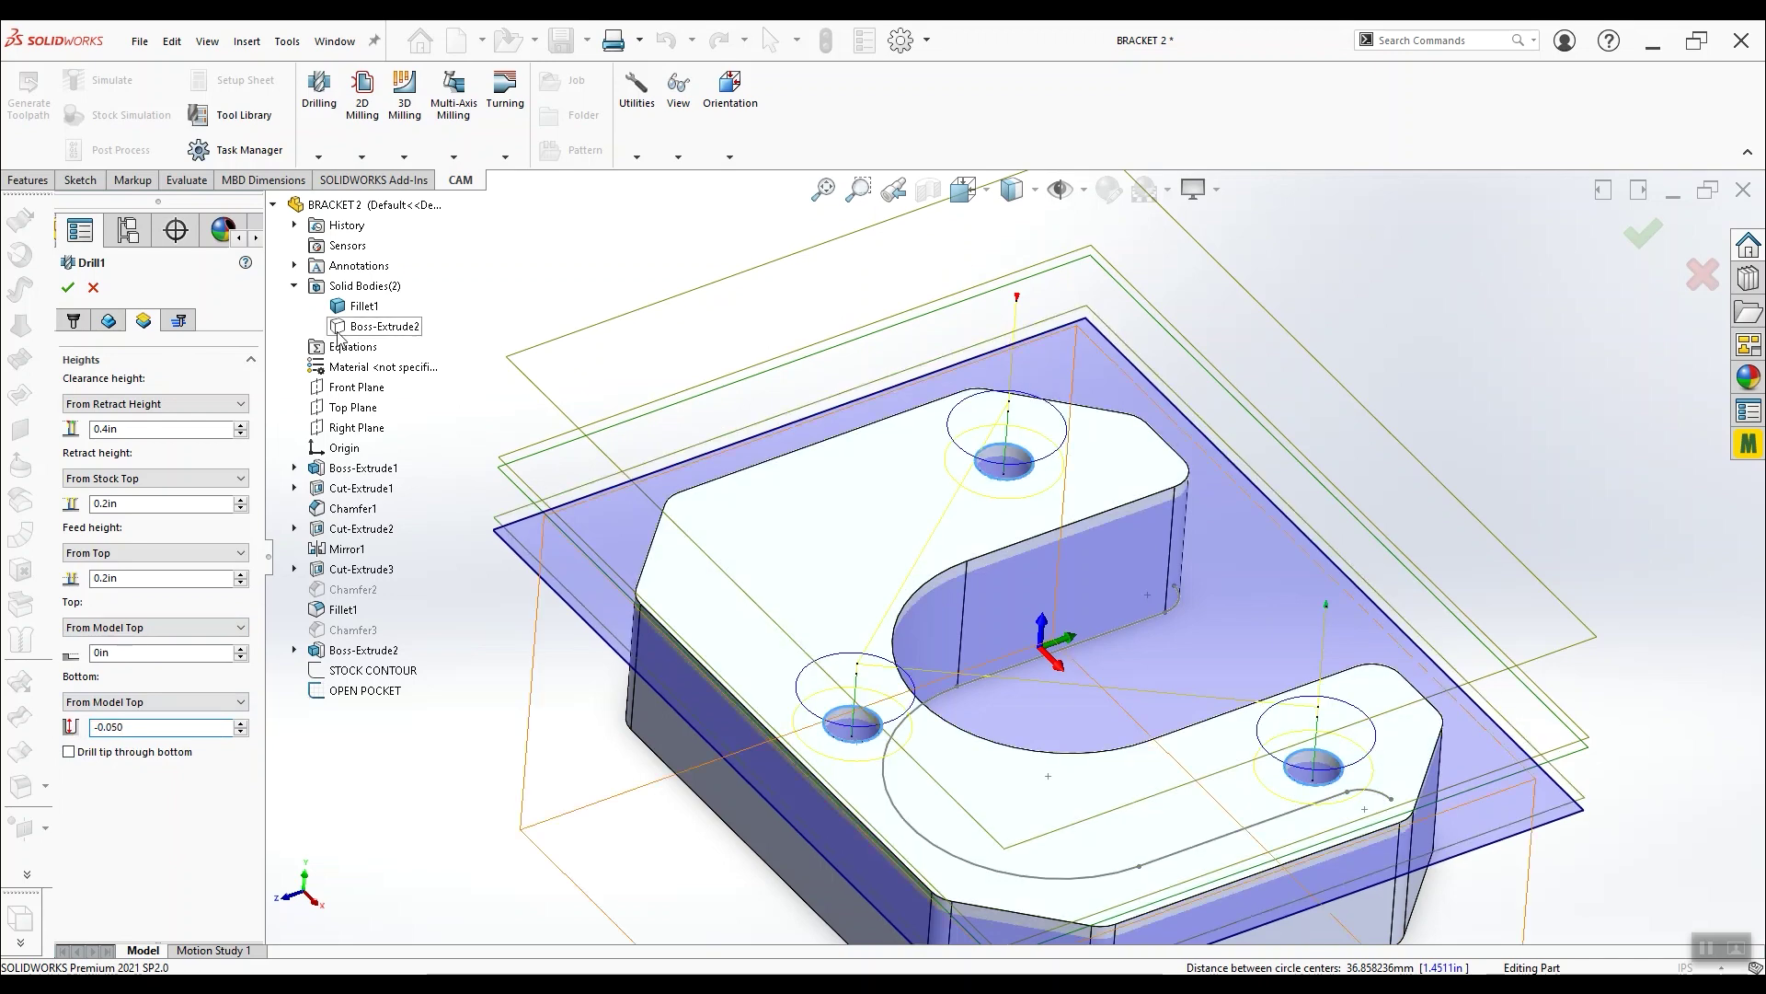
{"action": "left_click", "coordinate": [180, 320]}
{"action": "left_click", "coordinate": [74, 321]}
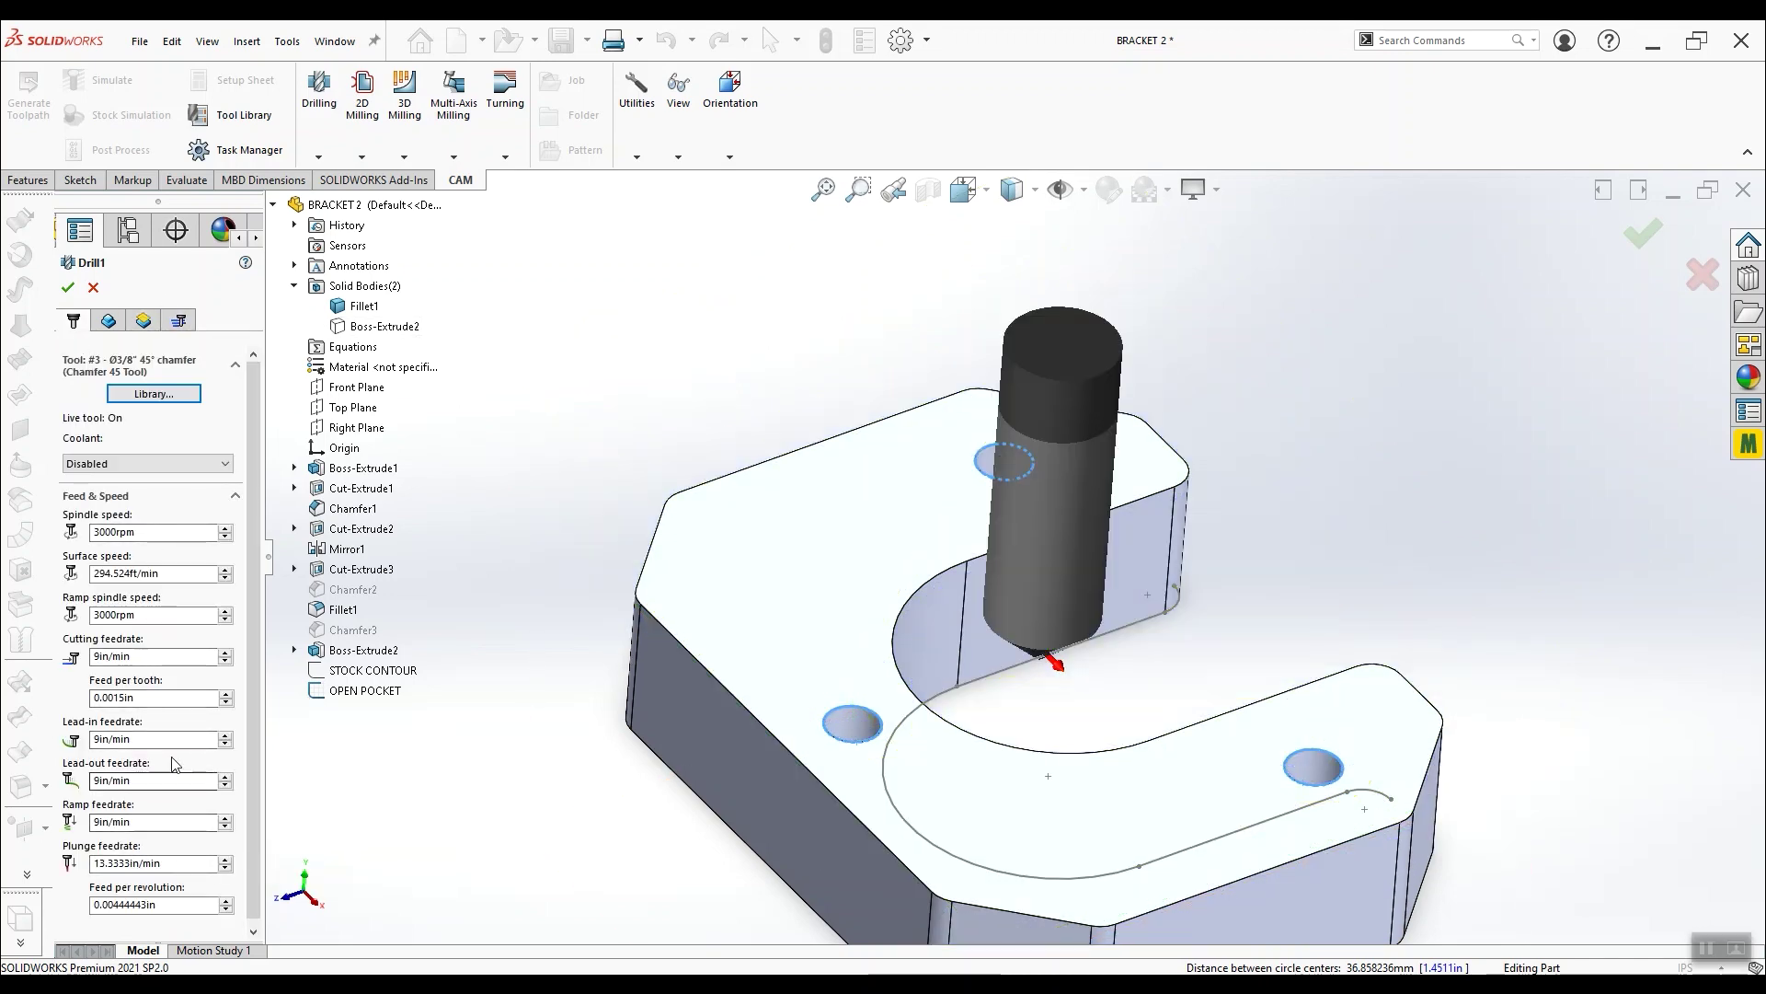
{"action": "left_click", "coordinate": [108, 321]}
{"action": "left_click", "coordinate": [69, 288]}
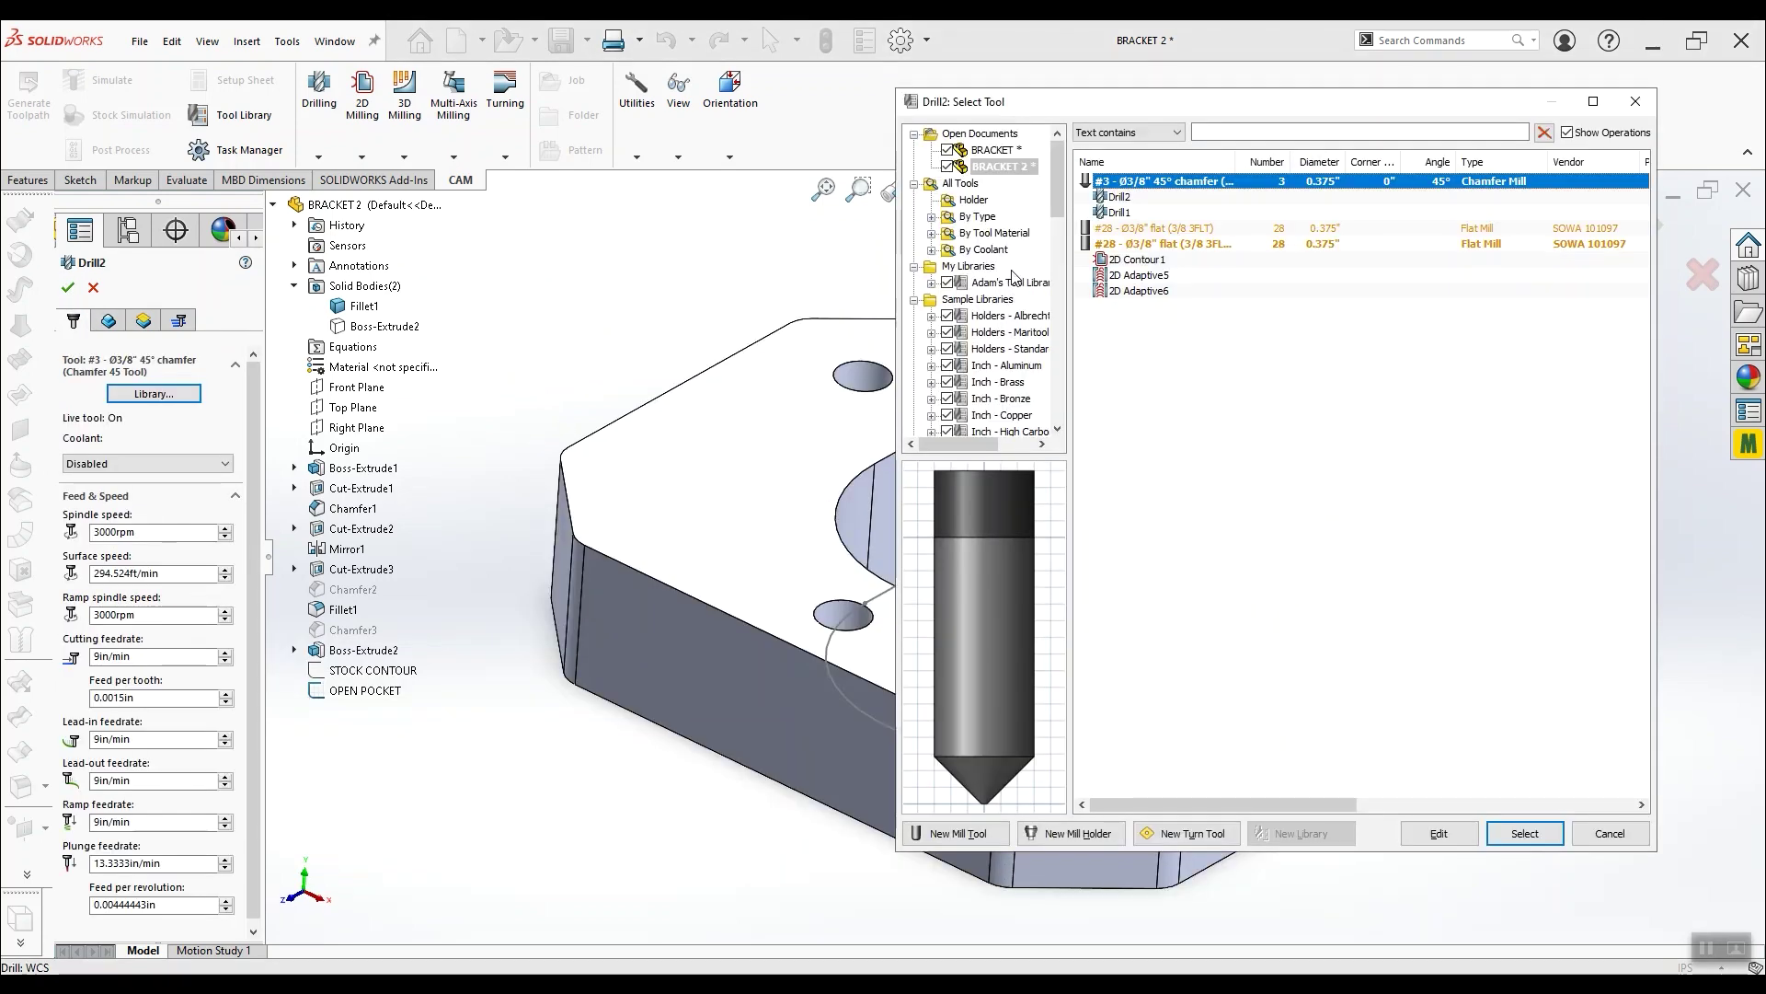
Assign the #8 Ø0.116" drill from the personal tool library to the second Drill operation and open its height settings
{"action": "left_click", "coordinate": [958, 284]}
{"action": "left_click", "coordinate": [1196, 327]}
{"action": "left_click", "coordinate": [1493, 833]}
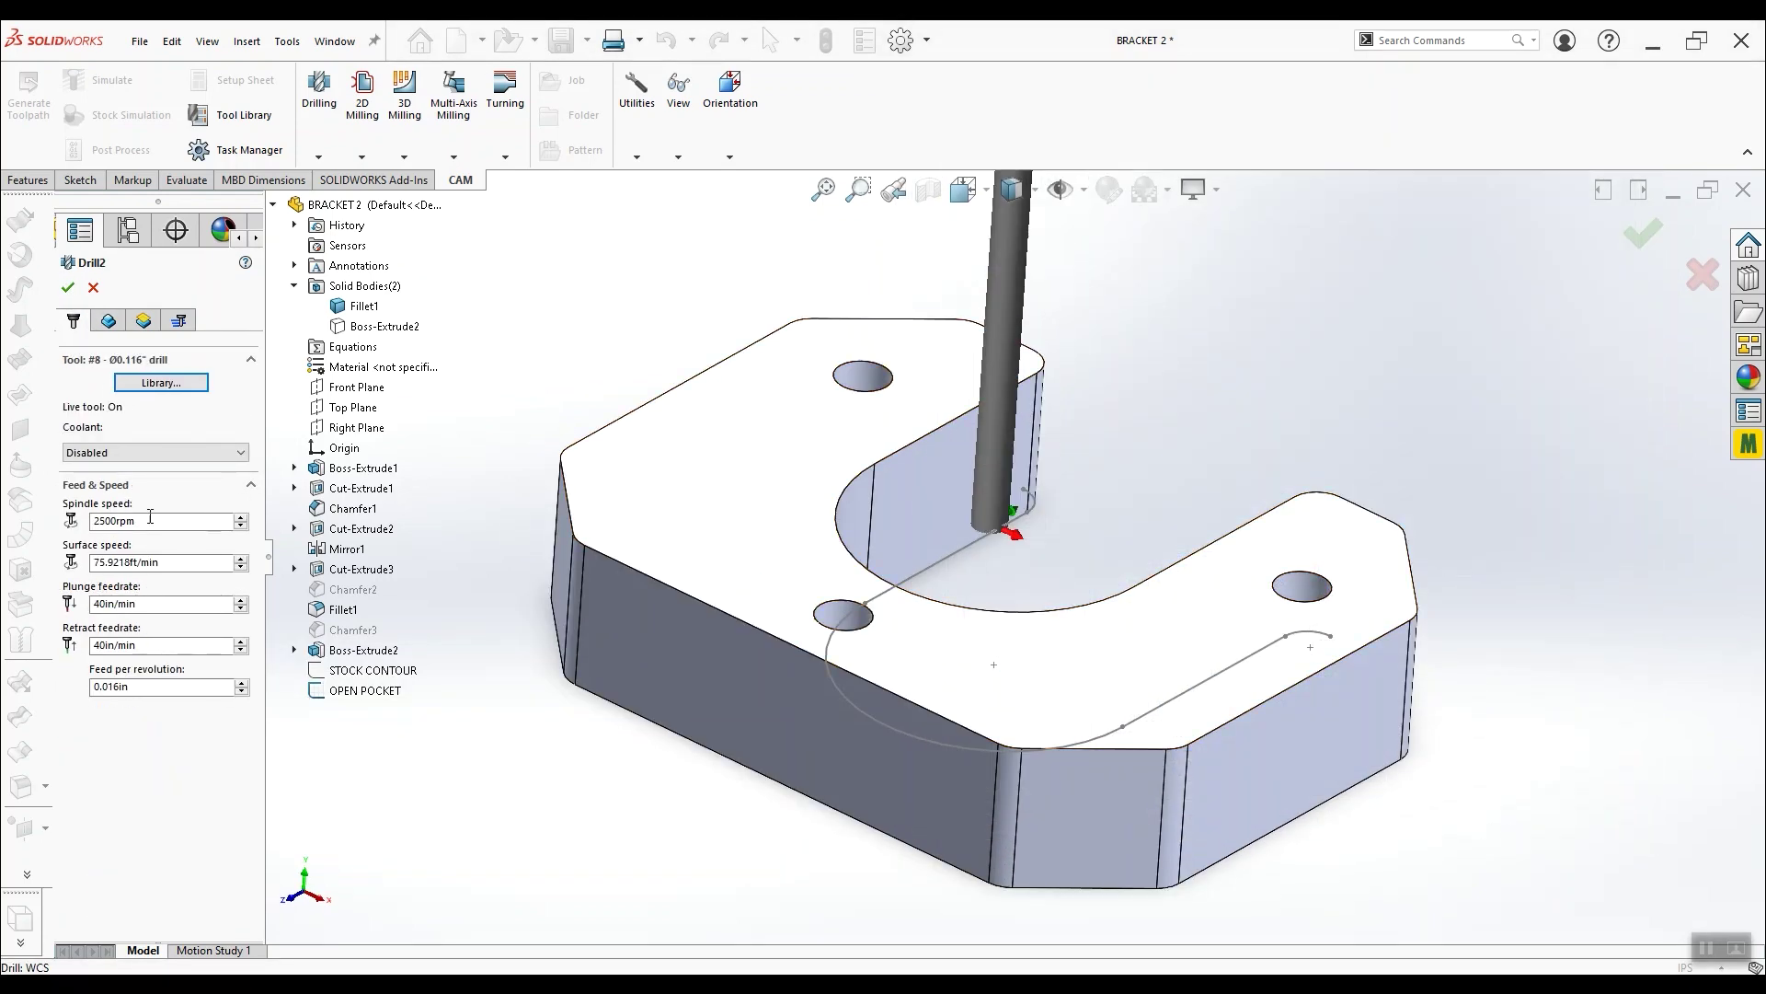
{"action": "left_click", "coordinate": [143, 320]}
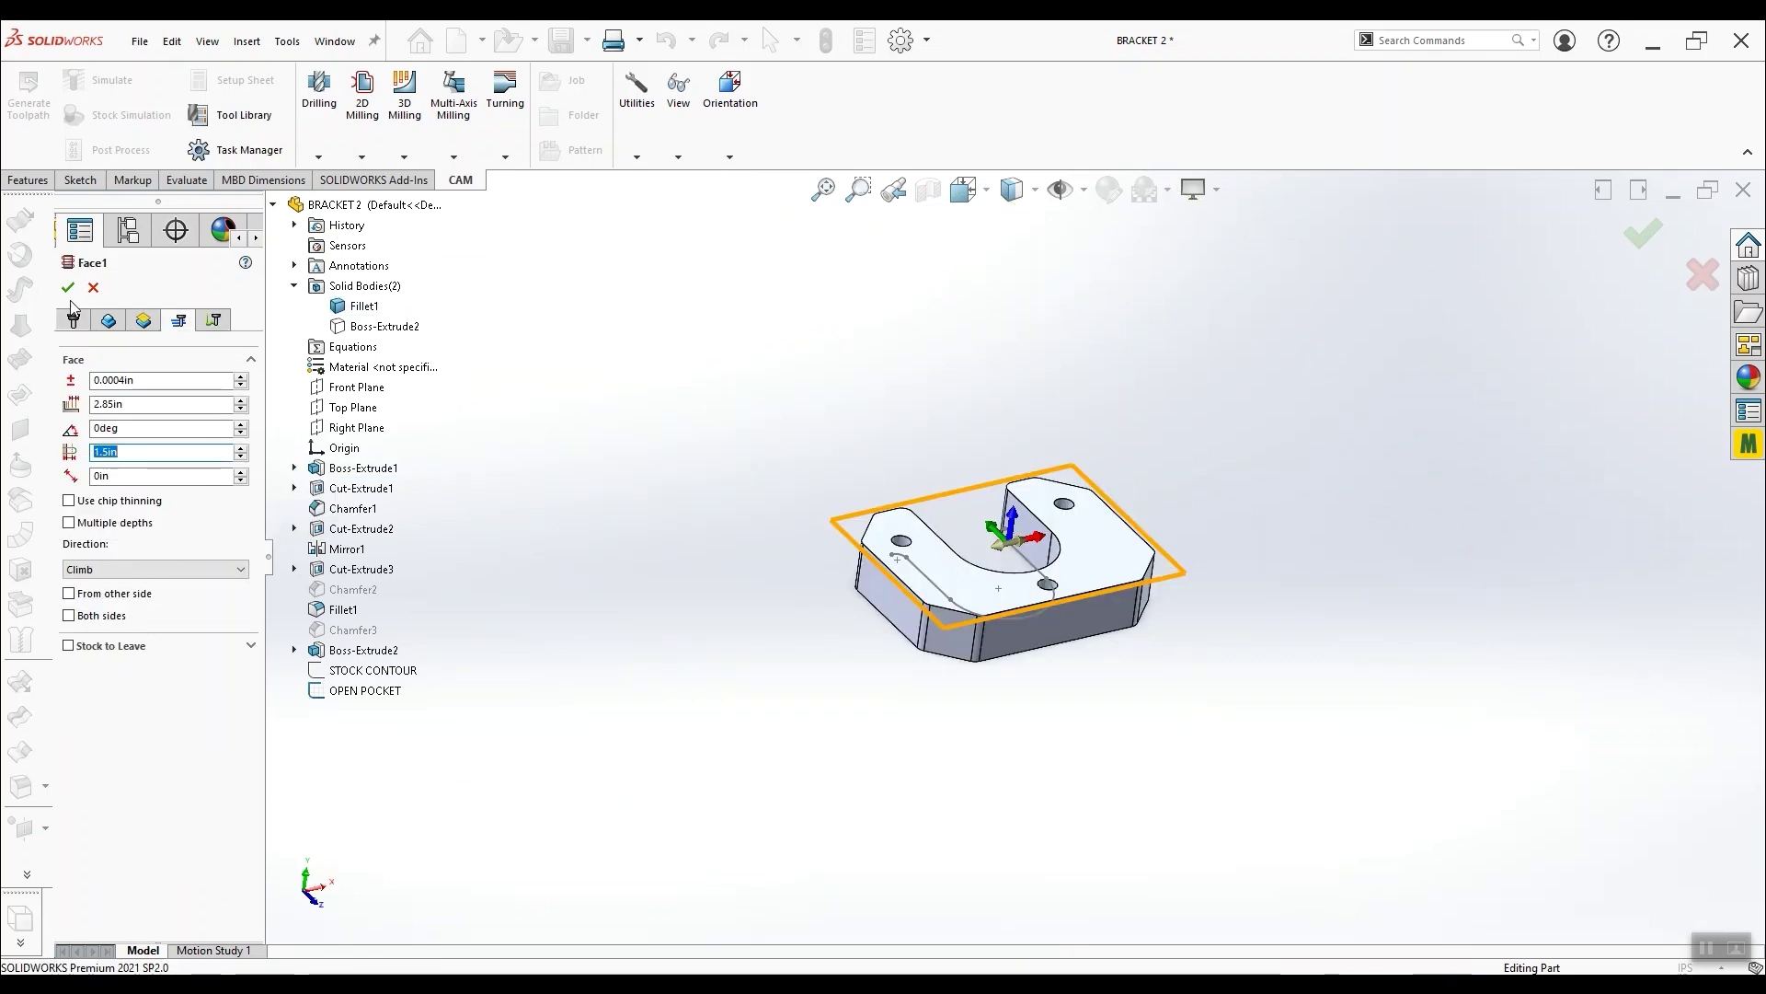
Accept the facing operation with a 1.5 in stepover
{"action": "left_click", "coordinate": [69, 288]}
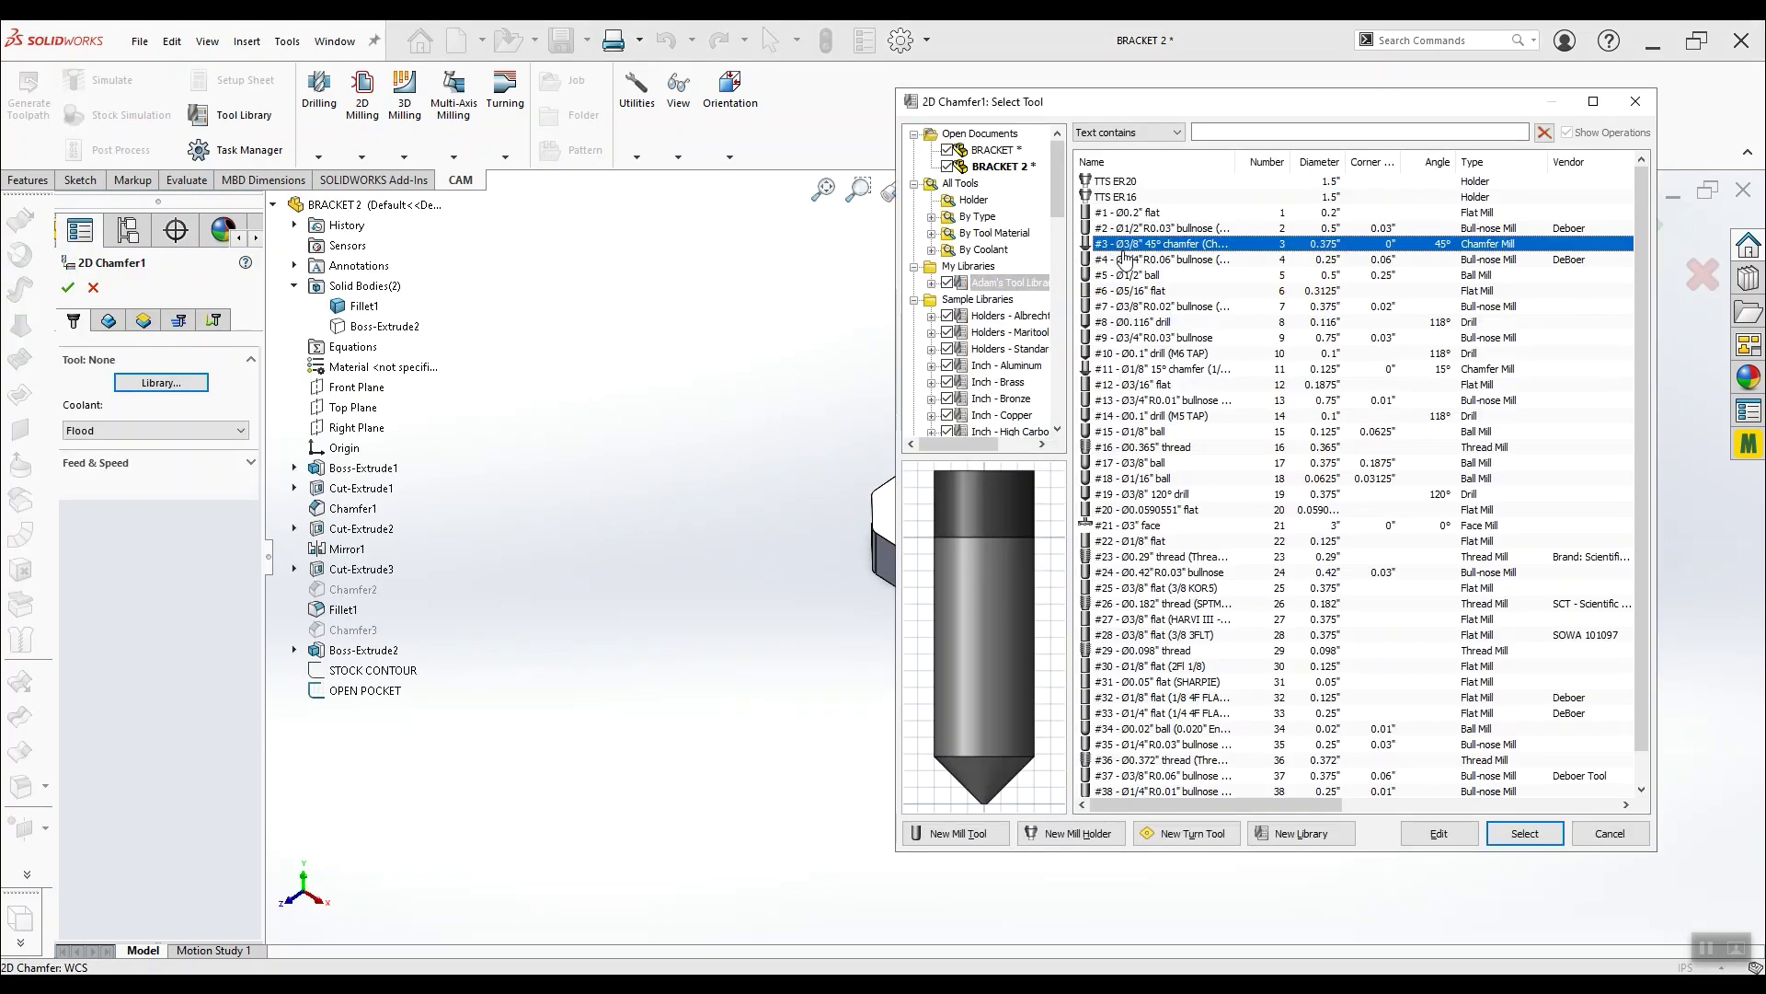
Assign the #3 Ø3/8" 45° chamfer mill to the 2D Chamfer operation, select the bracket's top outer edge chain, and reverse its direction
{"action": "left_click", "coordinate": [1524, 833]}
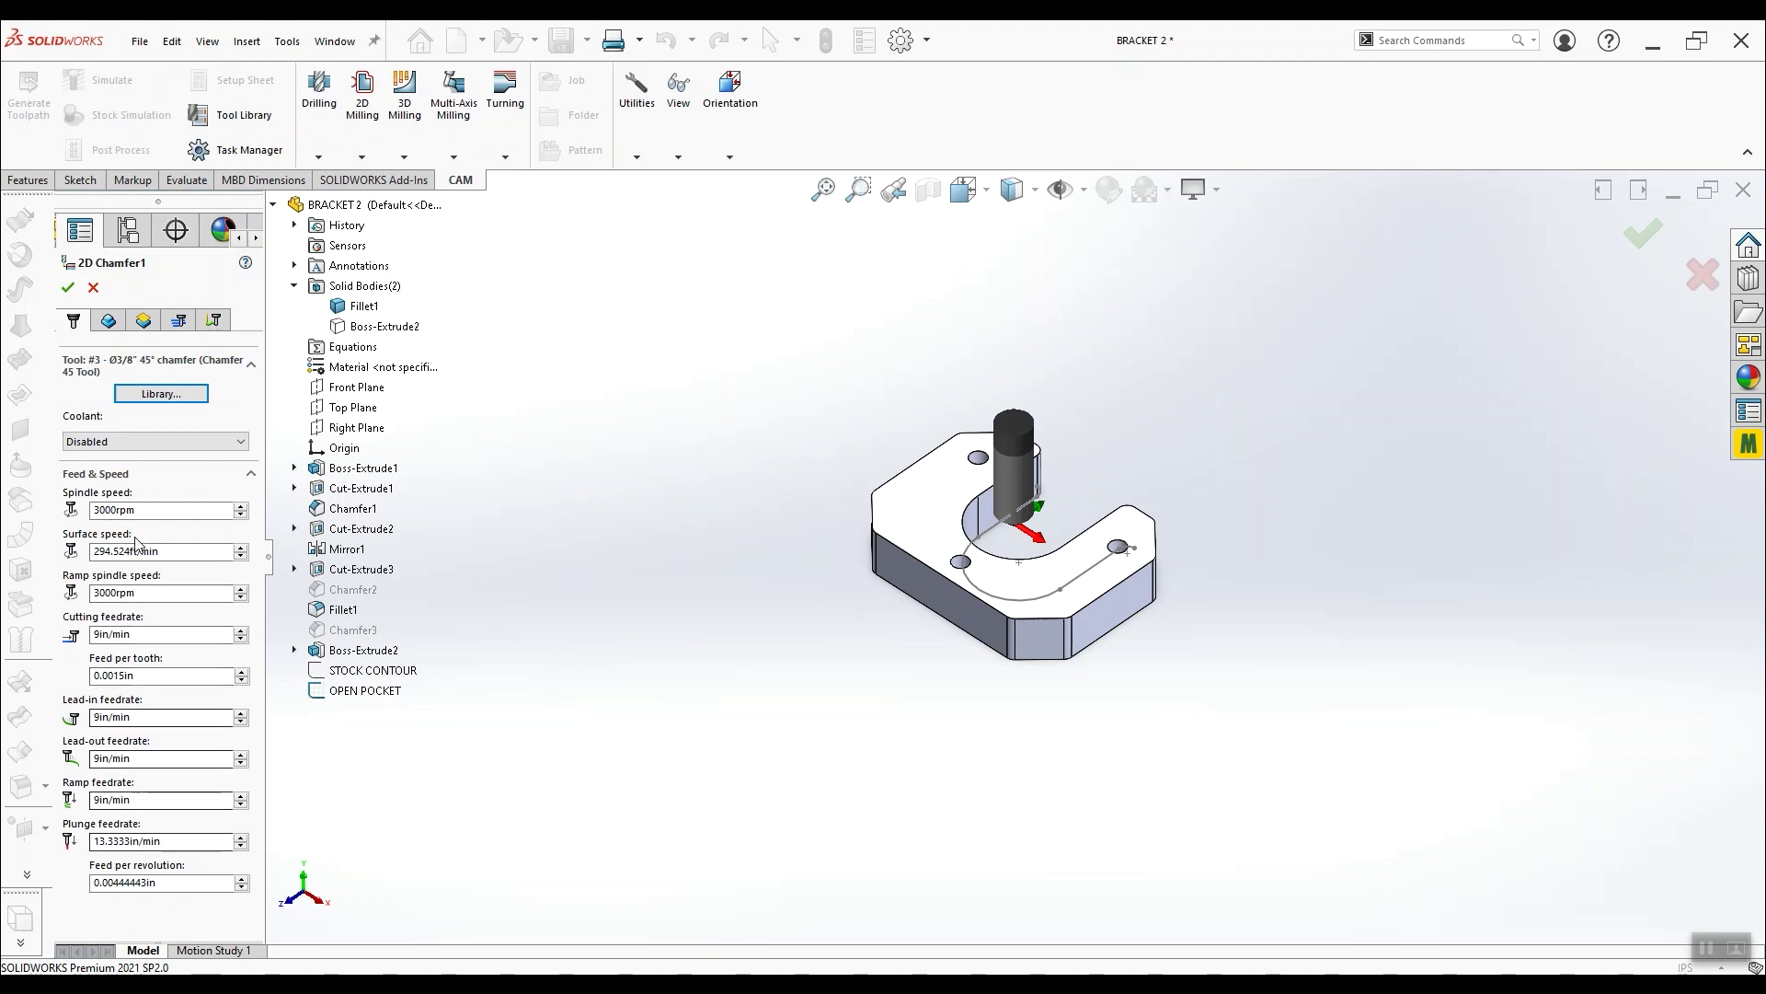
{"action": "left_click", "coordinate": [108, 320]}
{"action": "left_click", "coordinate": [906, 553]}
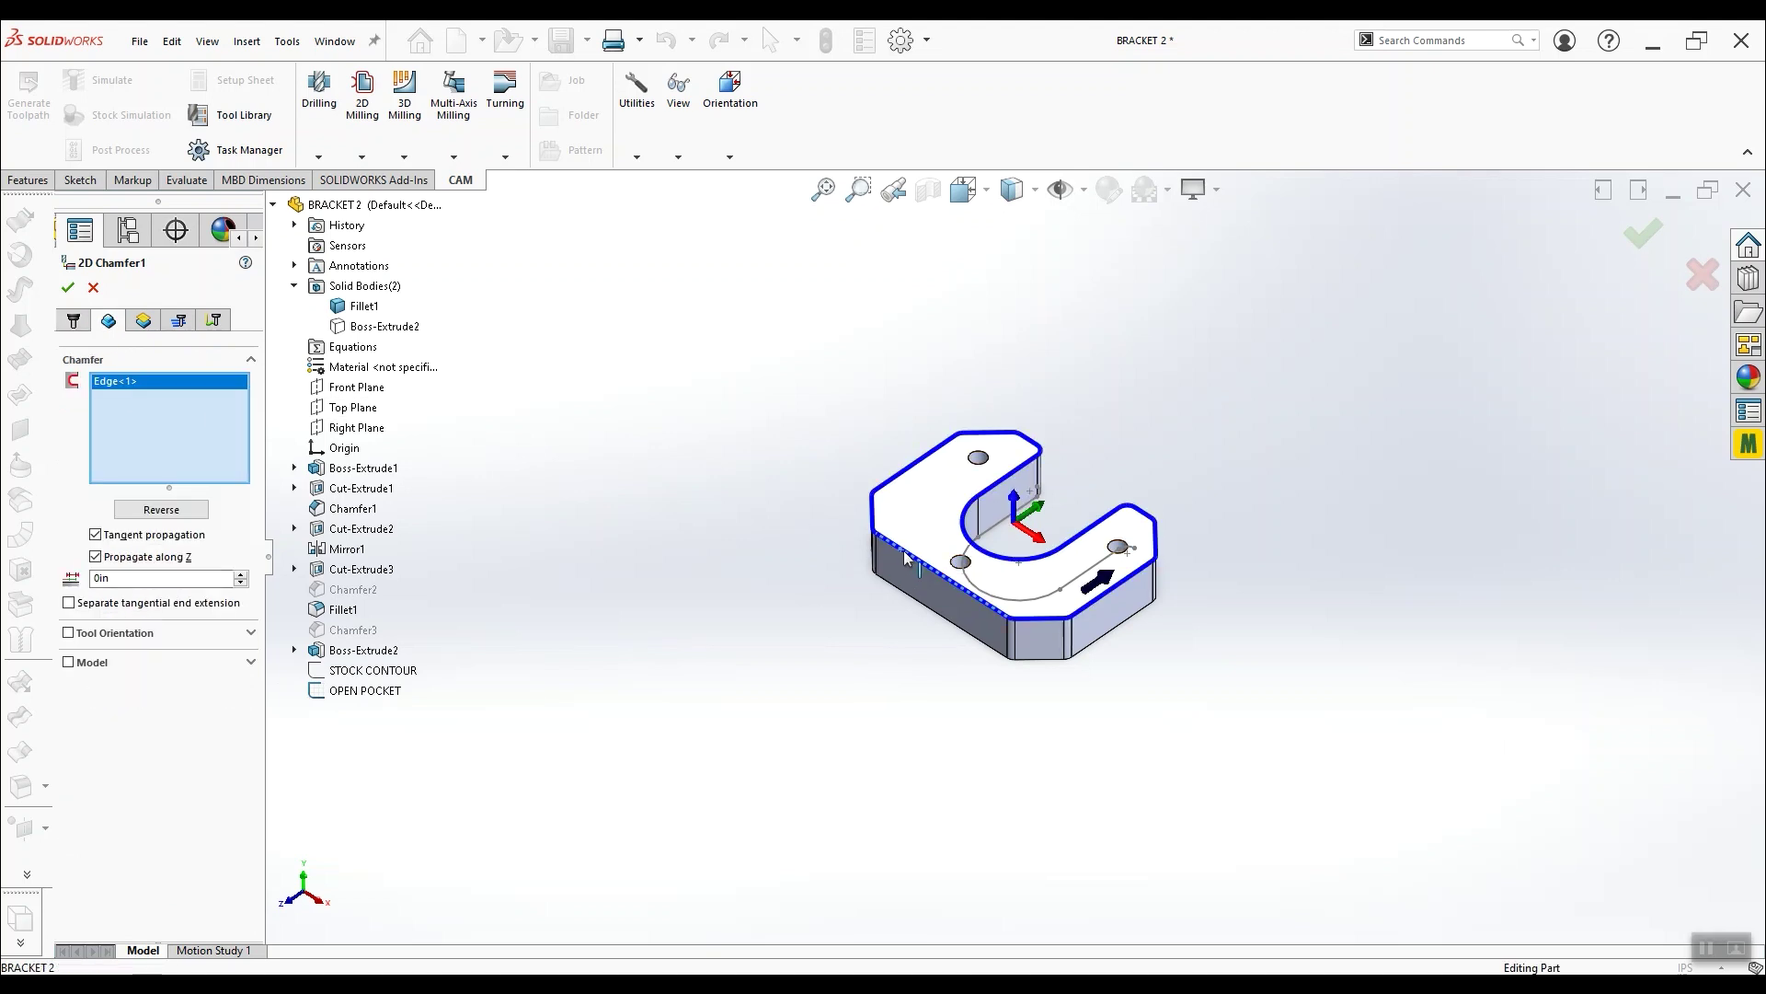
{"action": "scroll", "coordinate": [1143, 577], "scroll_direction": "down", "scroll_amount": 5}
{"action": "left_click", "coordinate": [161, 509]}
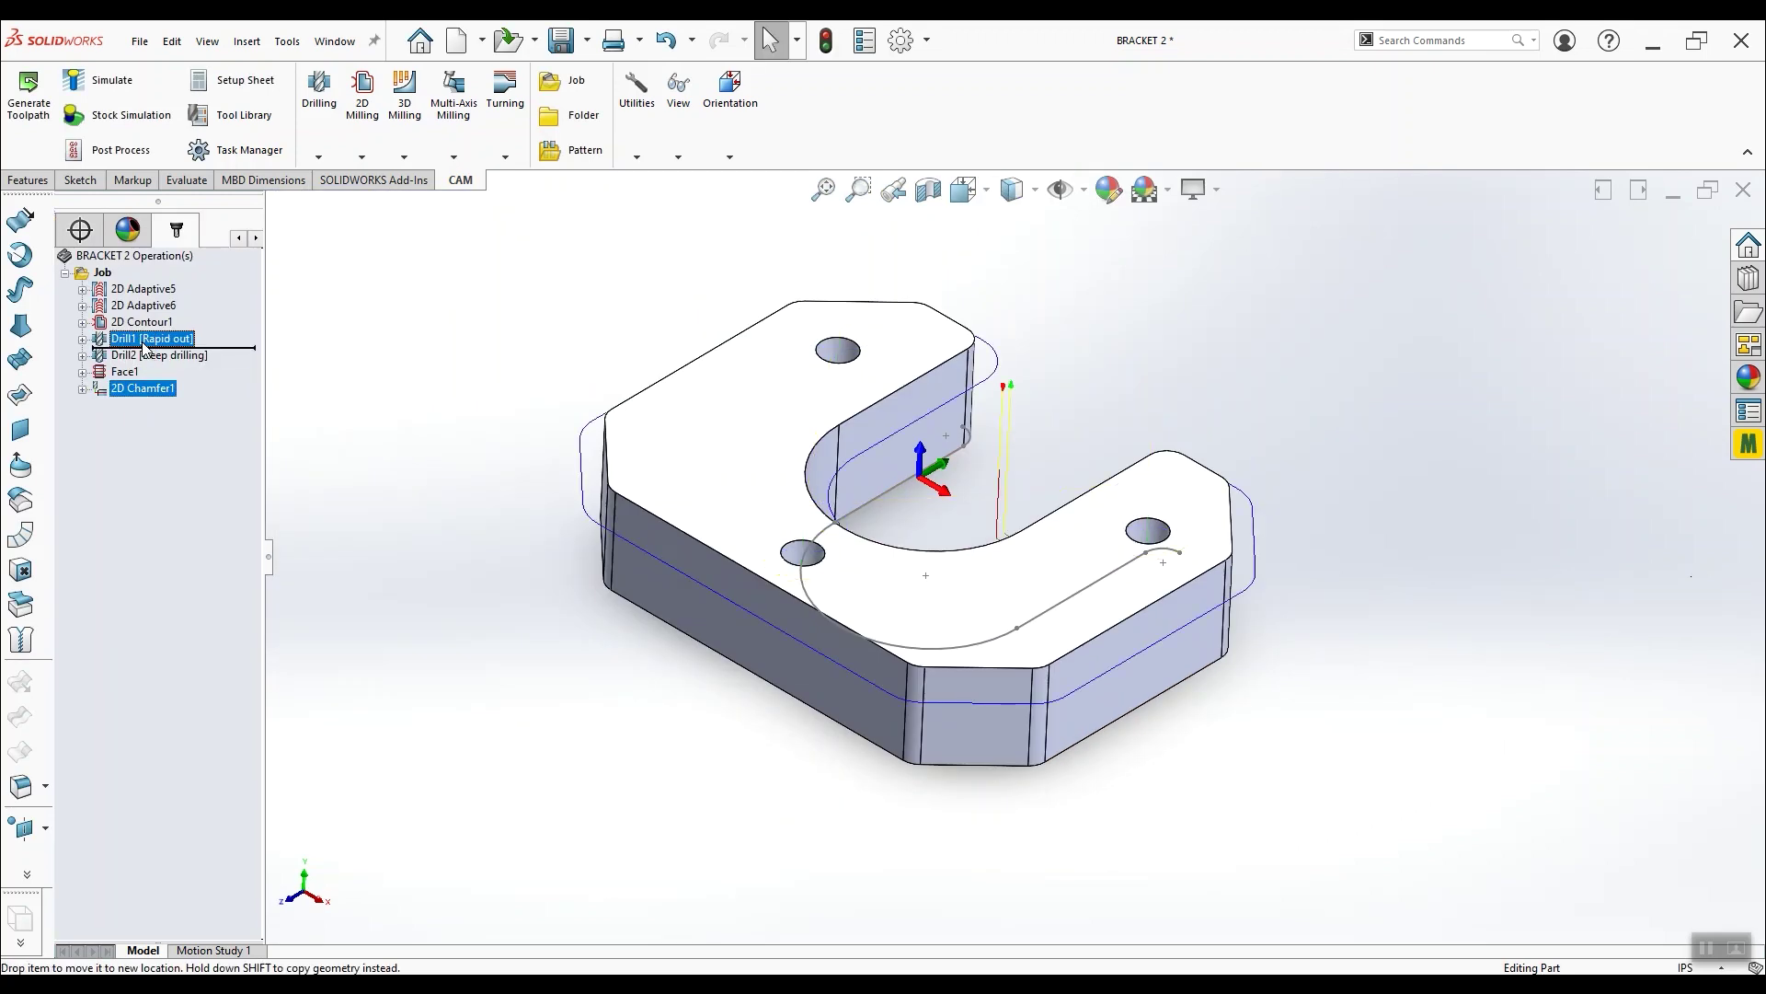
Move the 2D Chamfer operation directly after Drill1 in the job and view the chamfer and deep-drilling toolpaths
{"action": "left_click_drag", "start_coordinate": [145, 348], "coordinate": [138, 346]}
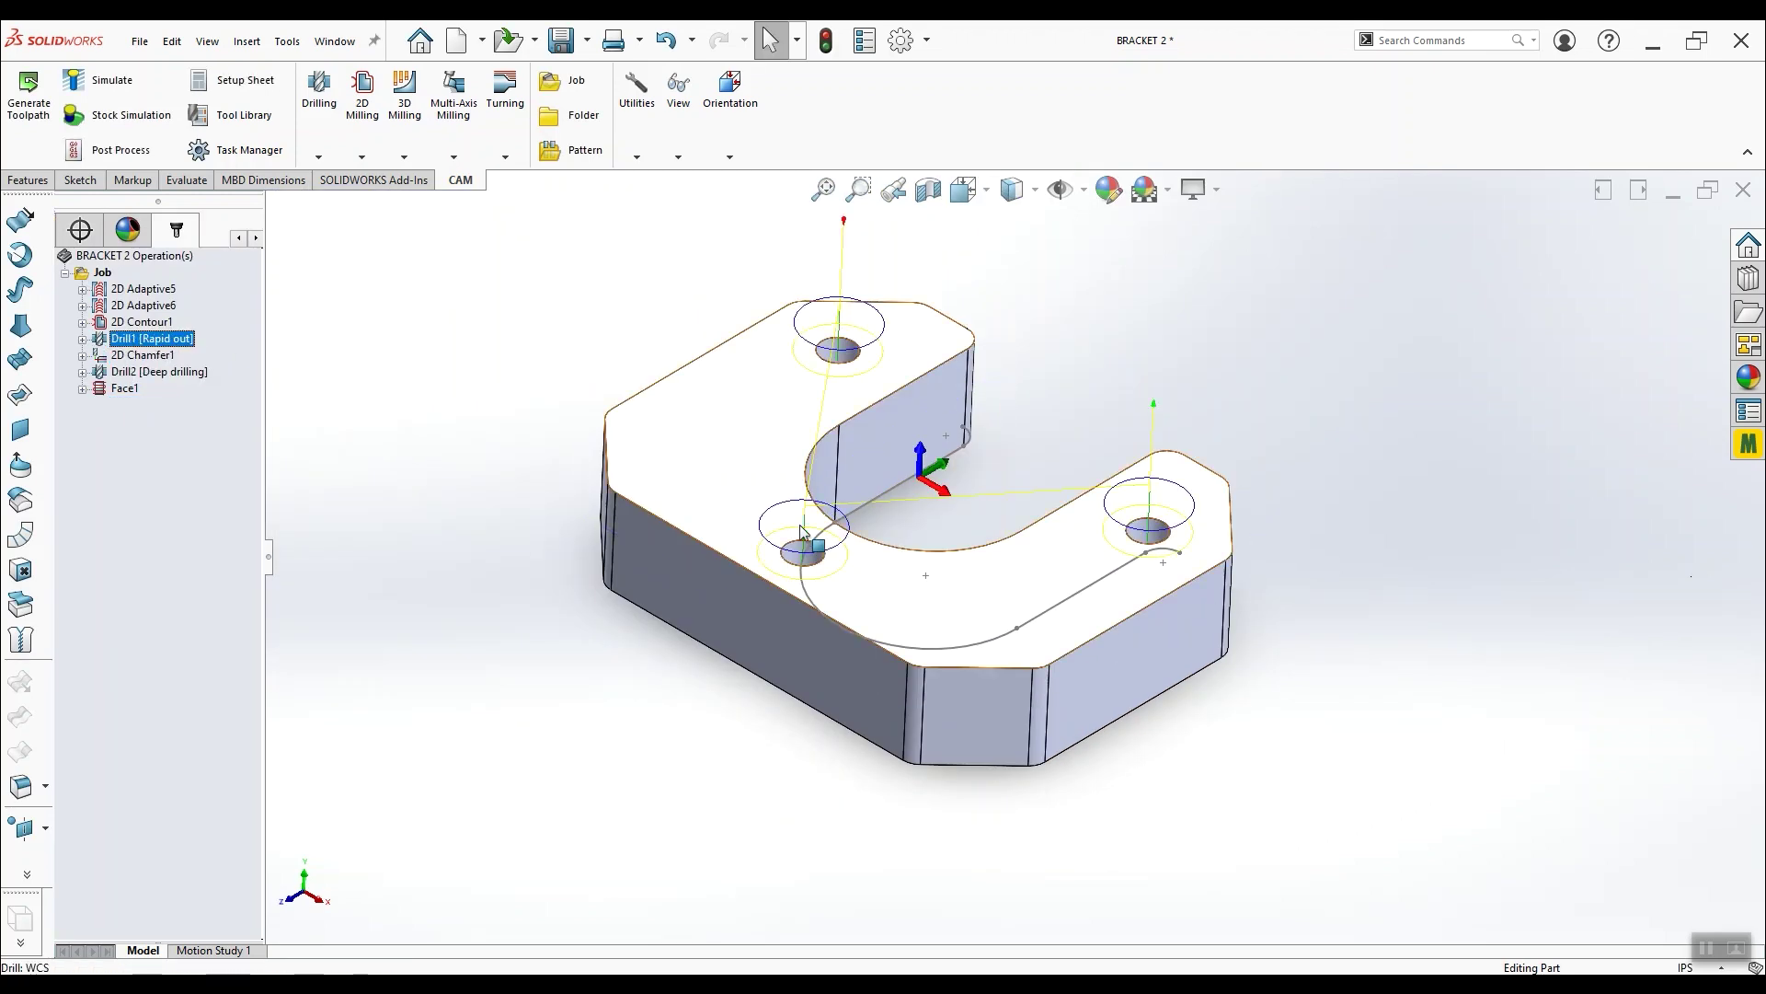
{"action": "left_click", "coordinate": [155, 357]}
{"action": "left_click", "coordinate": [143, 372]}
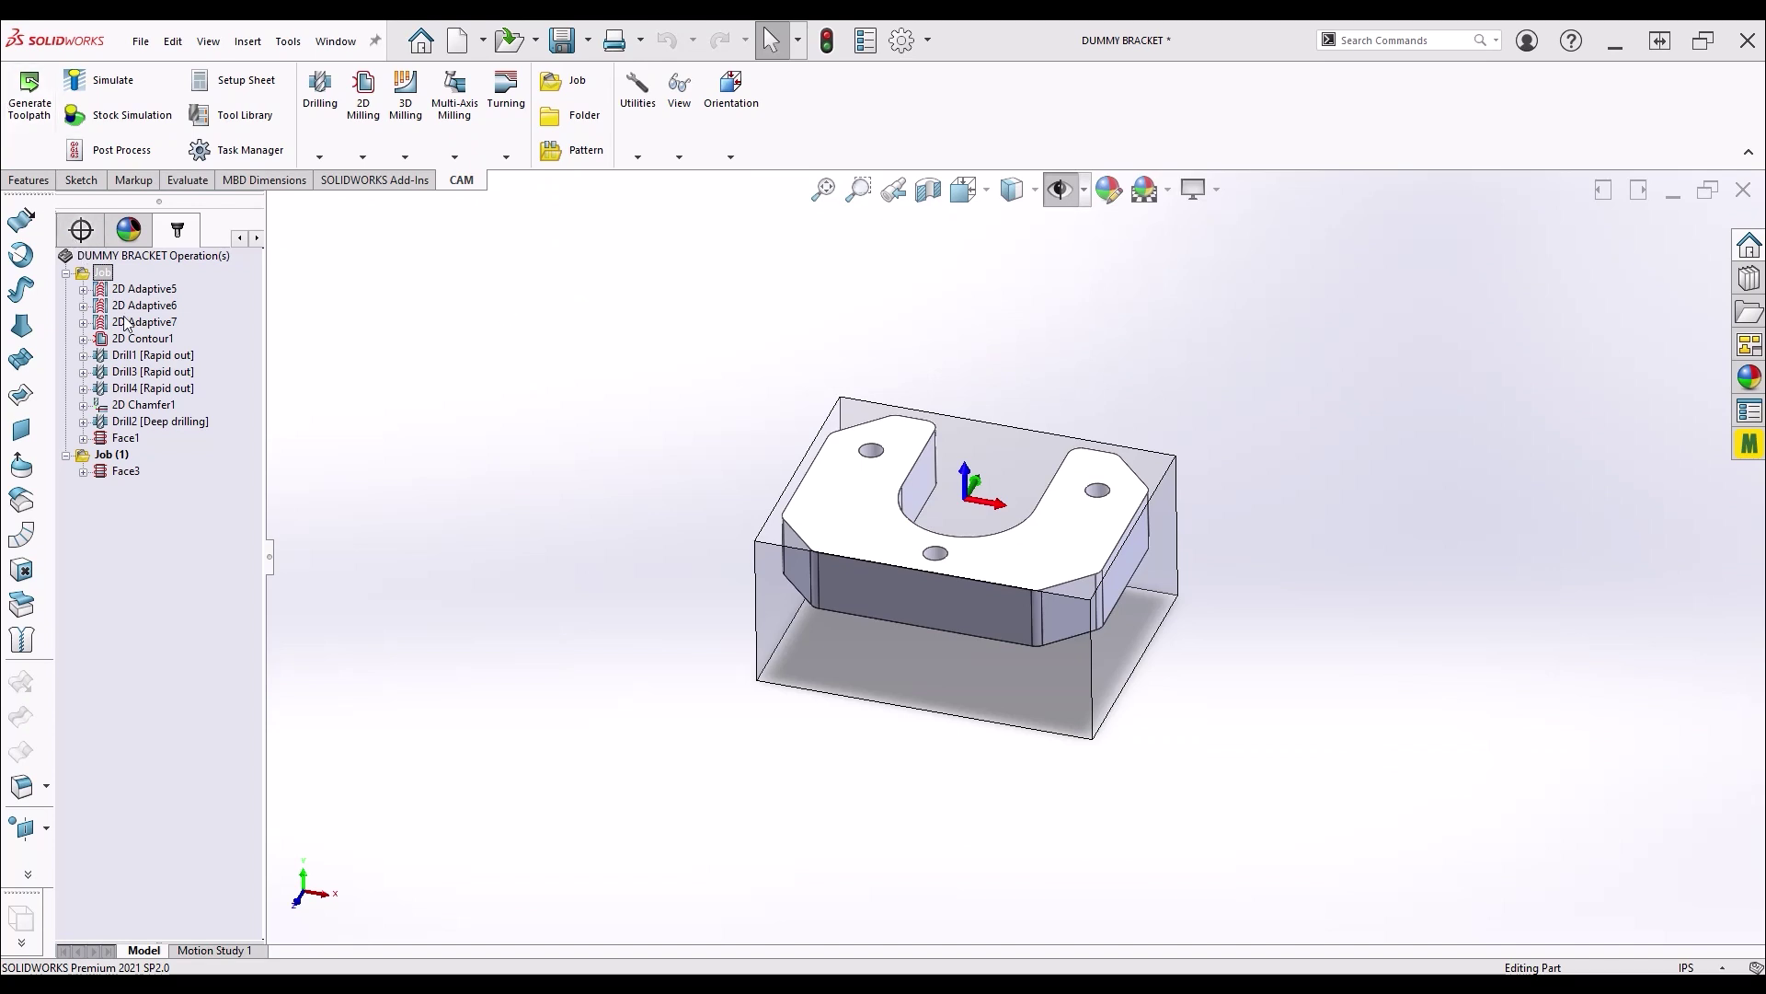
Review the adaptive, contour, drilling and facing toolpaths of DUMMY BRACKET's first job, and select all operations from 2D Adaptive5 to Face1
{"action": "left_click", "coordinate": [134, 291]}
{"action": "left_click", "coordinate": [138, 306]}
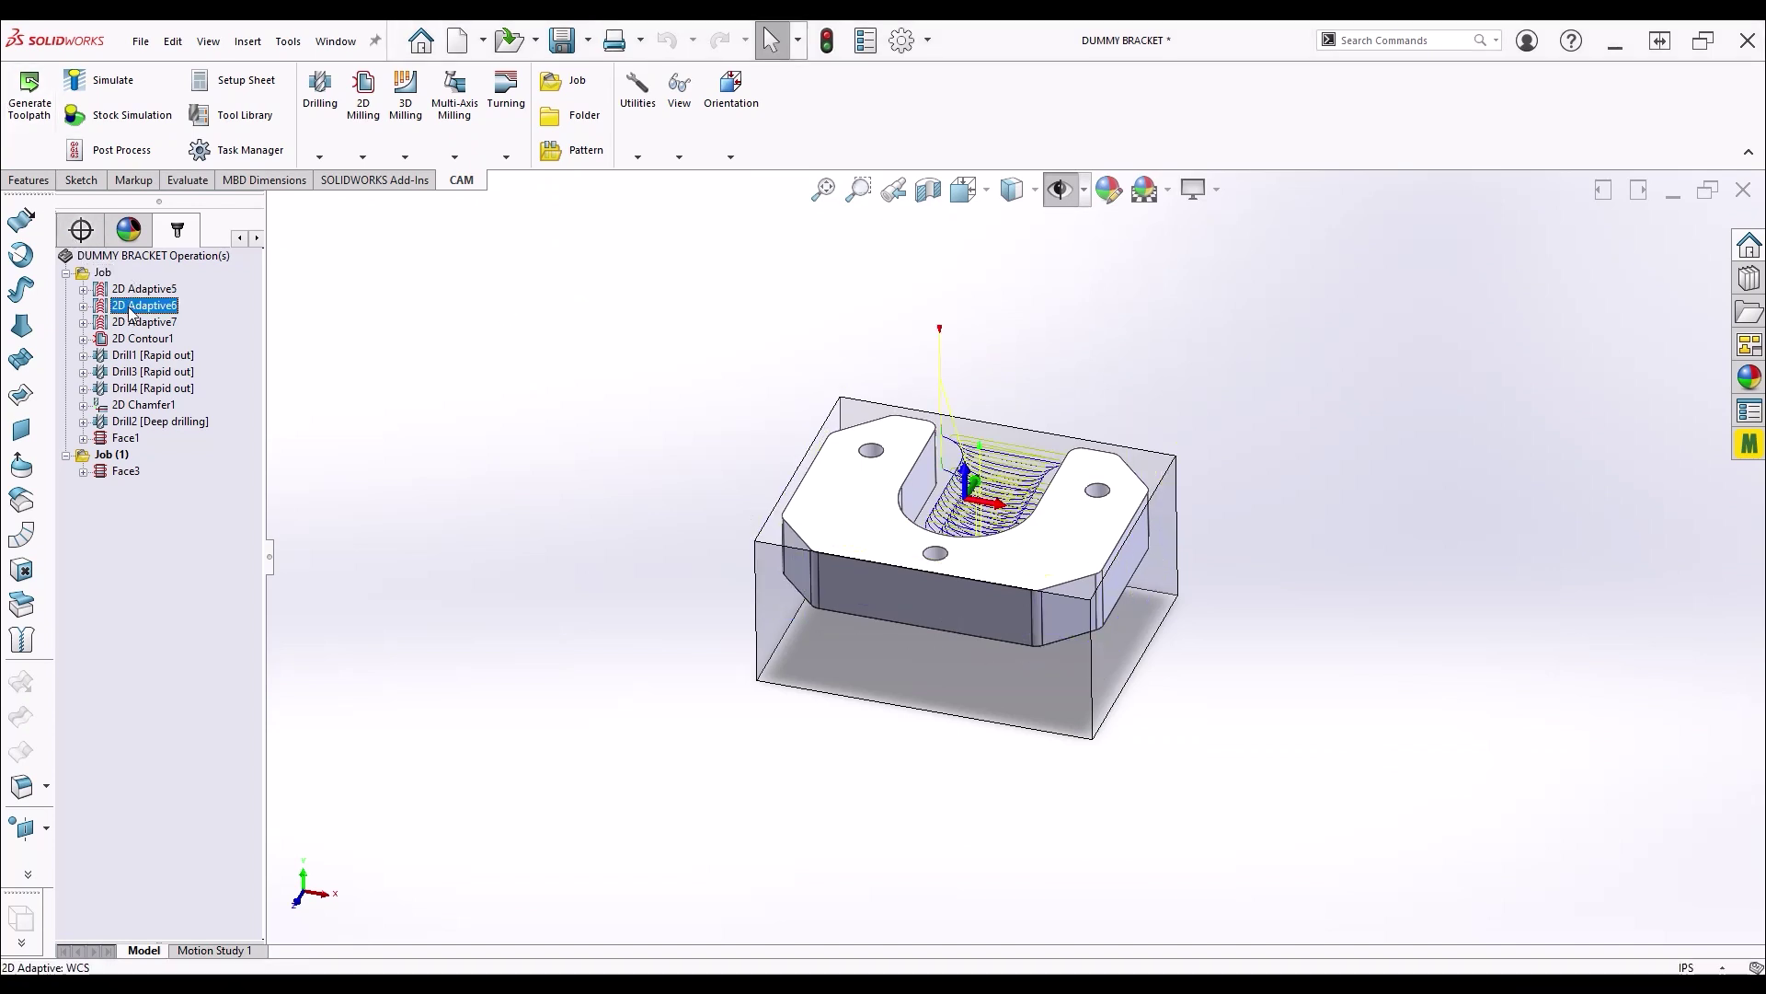
{"action": "left_click", "coordinate": [134, 339]}
{"action": "left_click", "coordinate": [131, 356]}
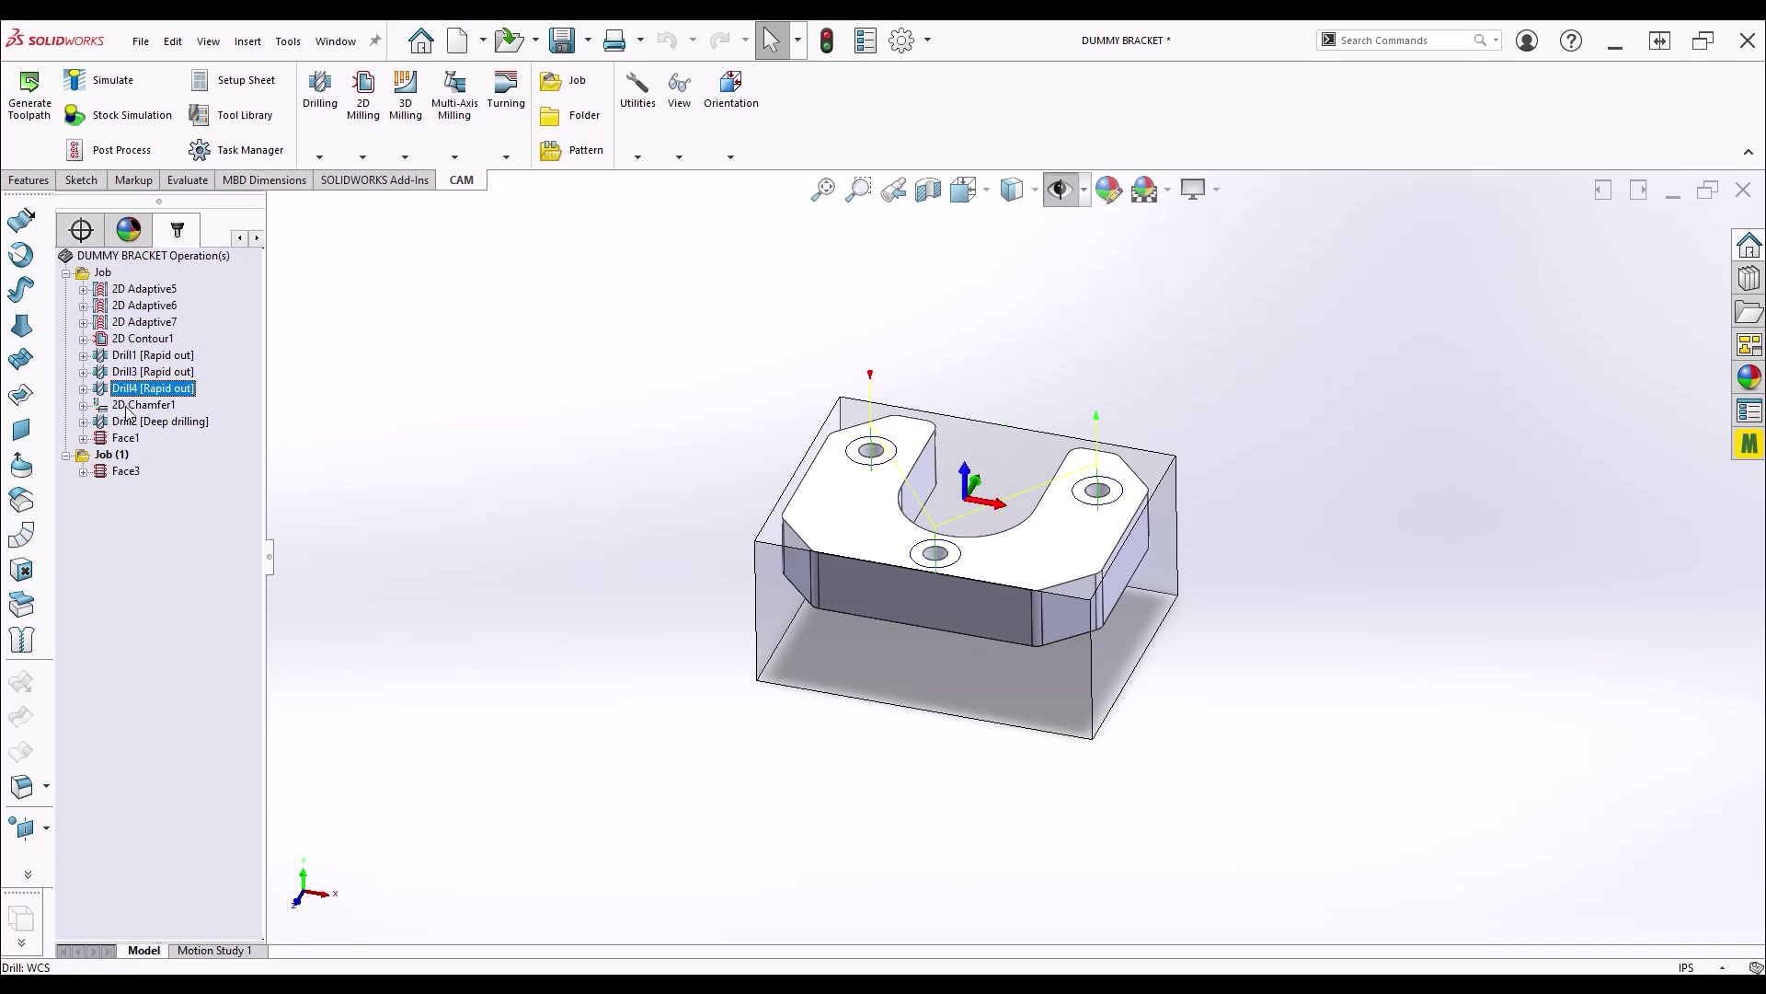
{"action": "left_click", "coordinate": [129, 289]}
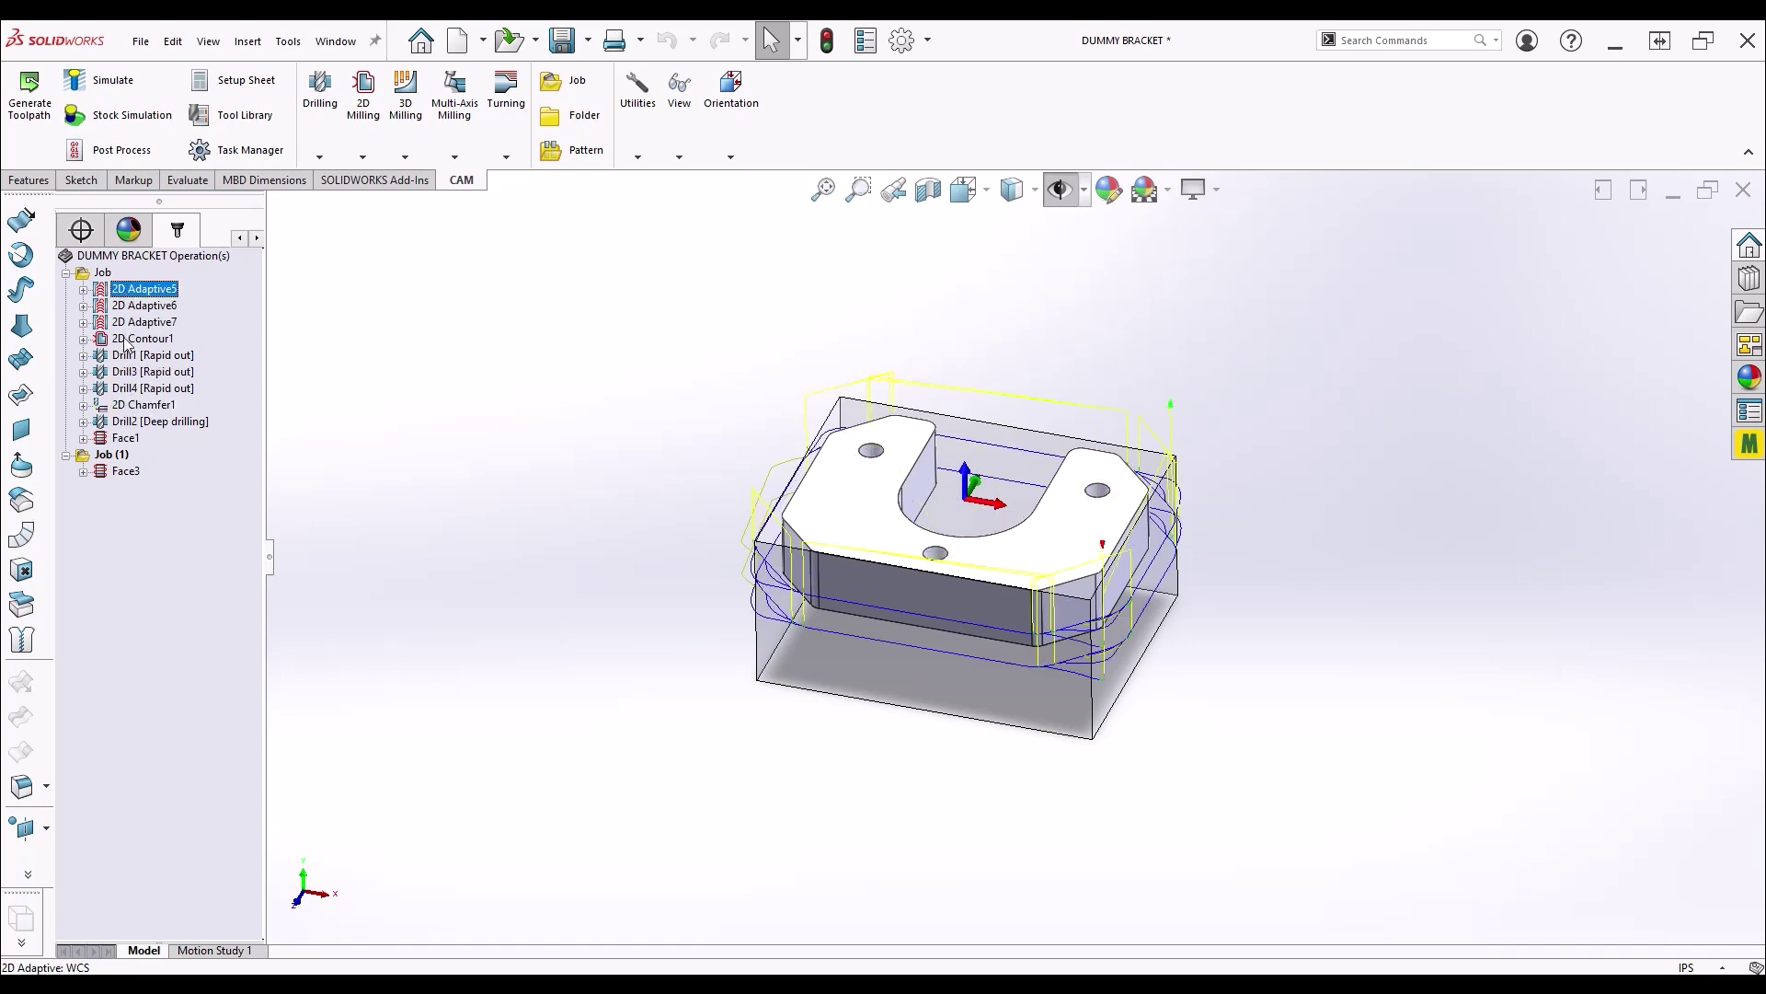
{"action": "left_click", "coordinate": [127, 356]}
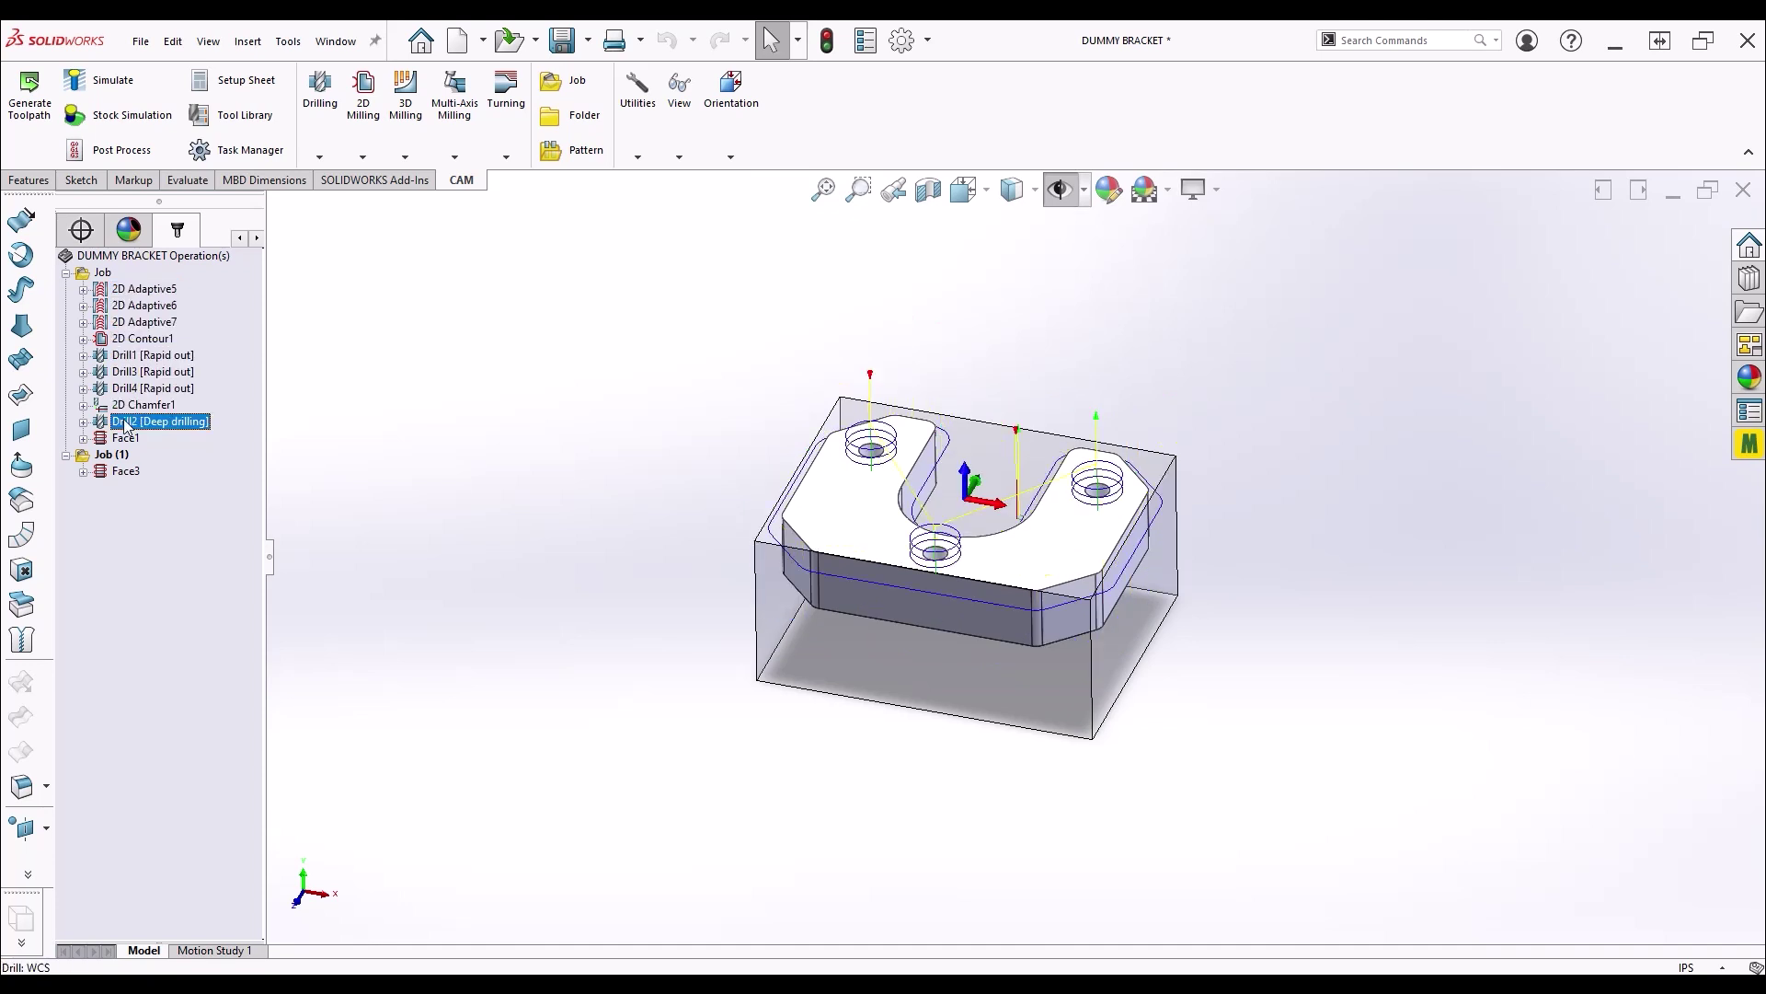
{"action": "scroll", "coordinate": [1071, 704], "scroll_direction": "up", "scroll_amount": 3}
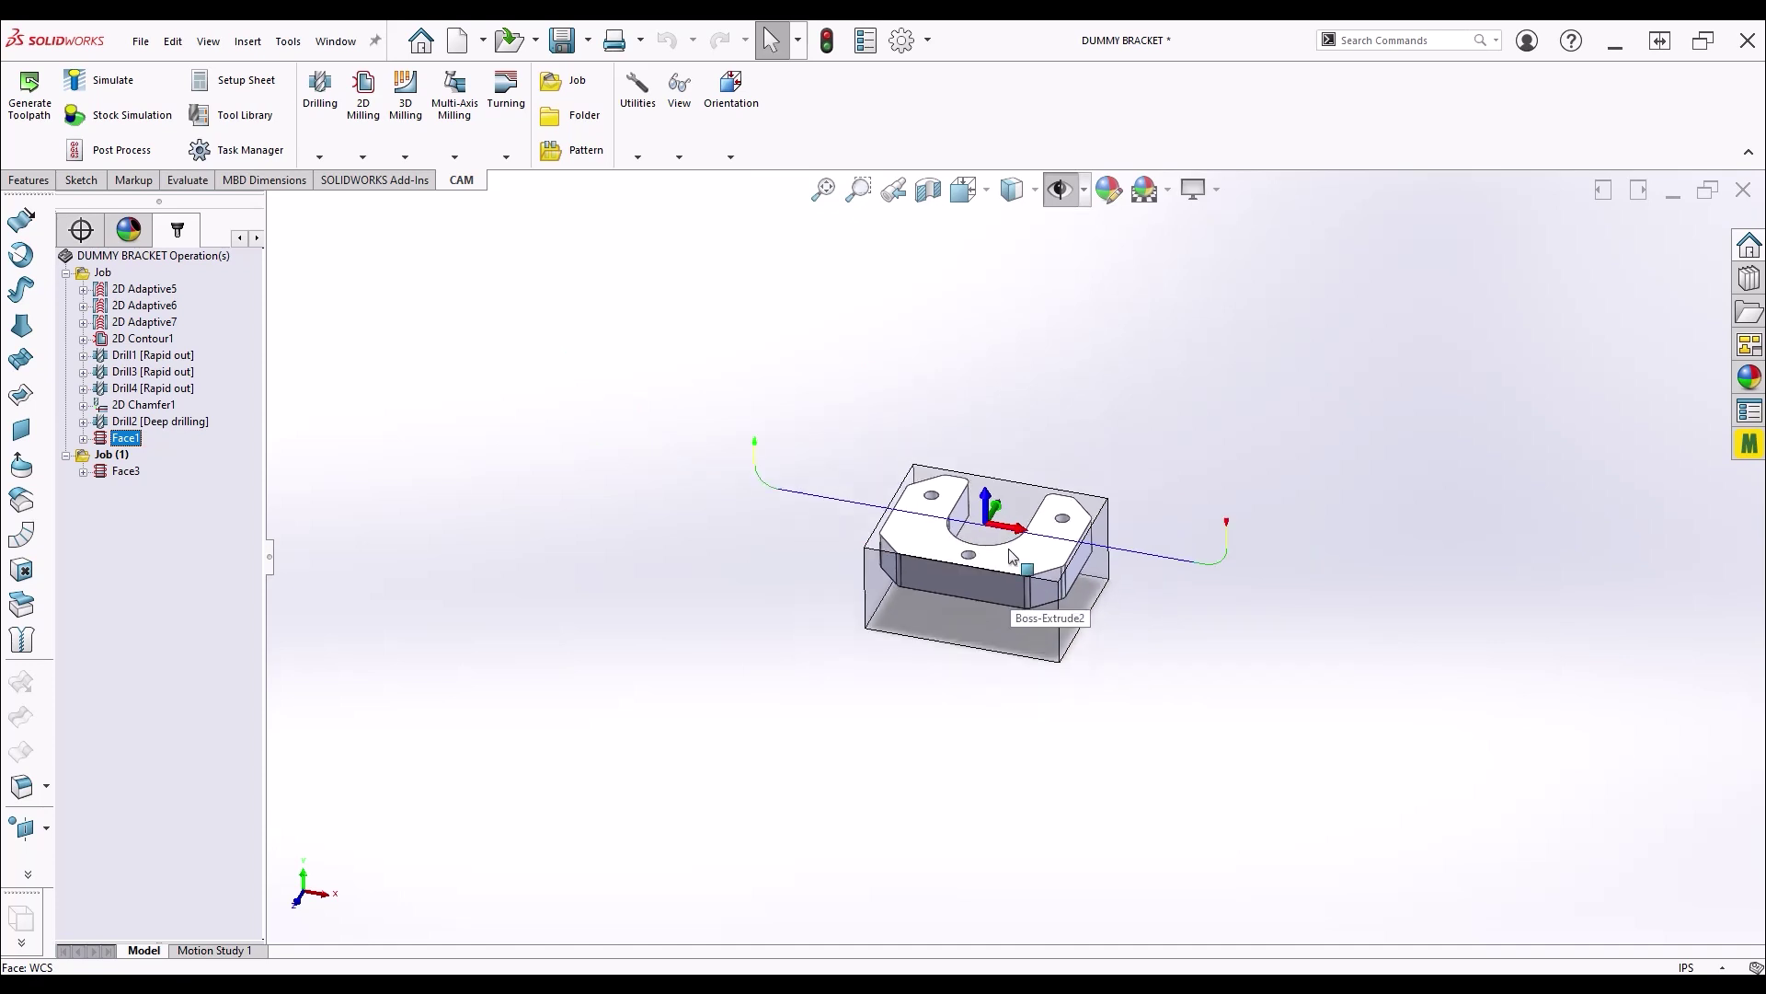
{"action": "middle_click_drag", "start_coordinate": [1070, 704], "coordinate": [870, 496]}
{"action": "left_click", "coordinate": [127, 439], "text": "shift"}
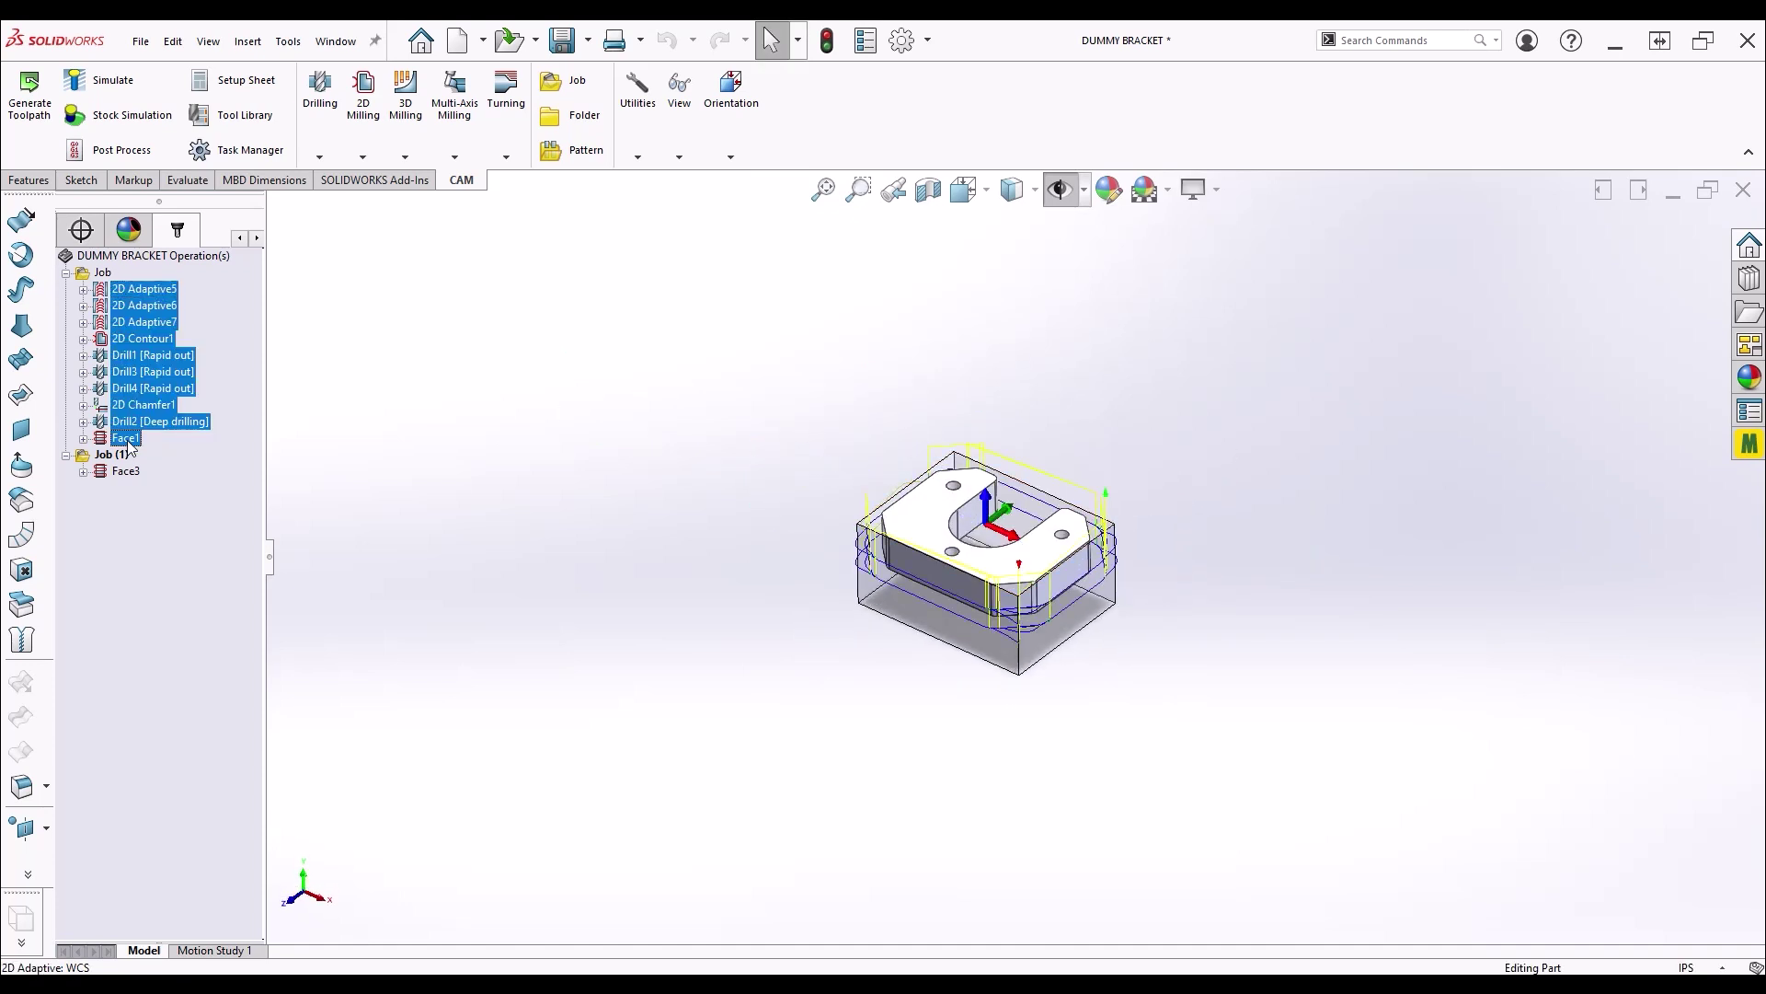
{"action": "scroll", "coordinate": [1016, 593], "scroll_direction": "down", "scroll_amount": 4}
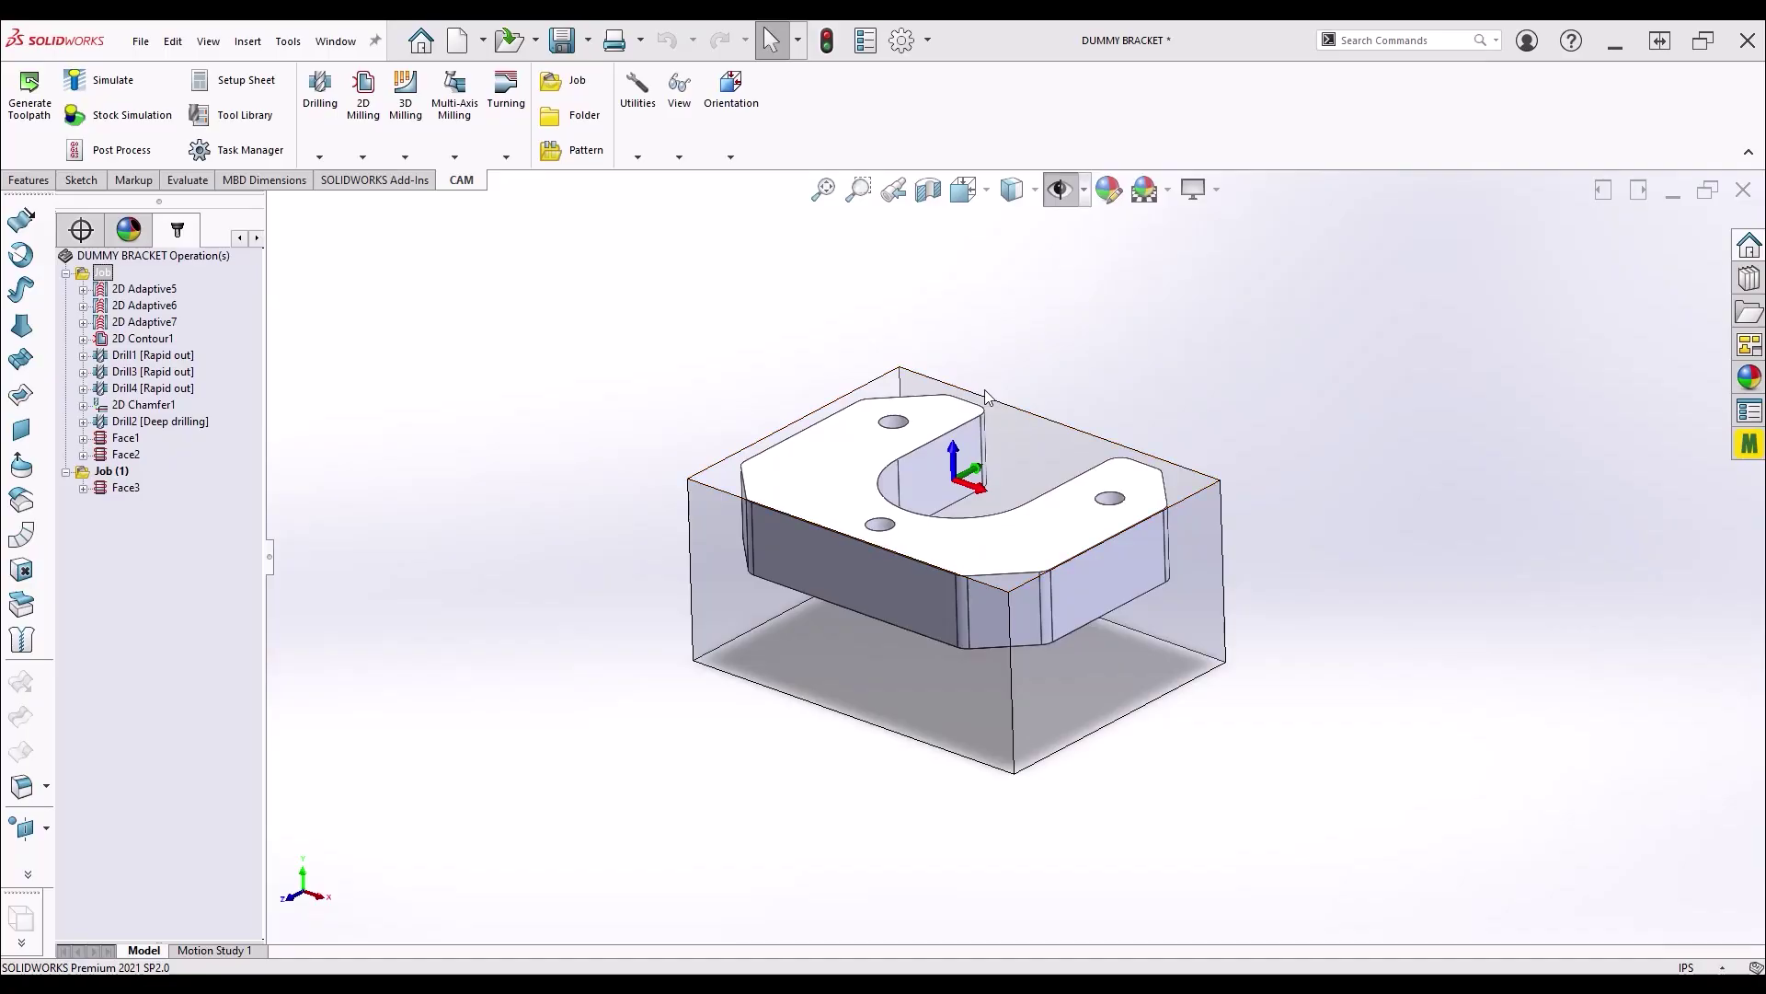
{"action": "middle_click_drag", "start_coordinate": [957, 478], "coordinate": [505, 381]}
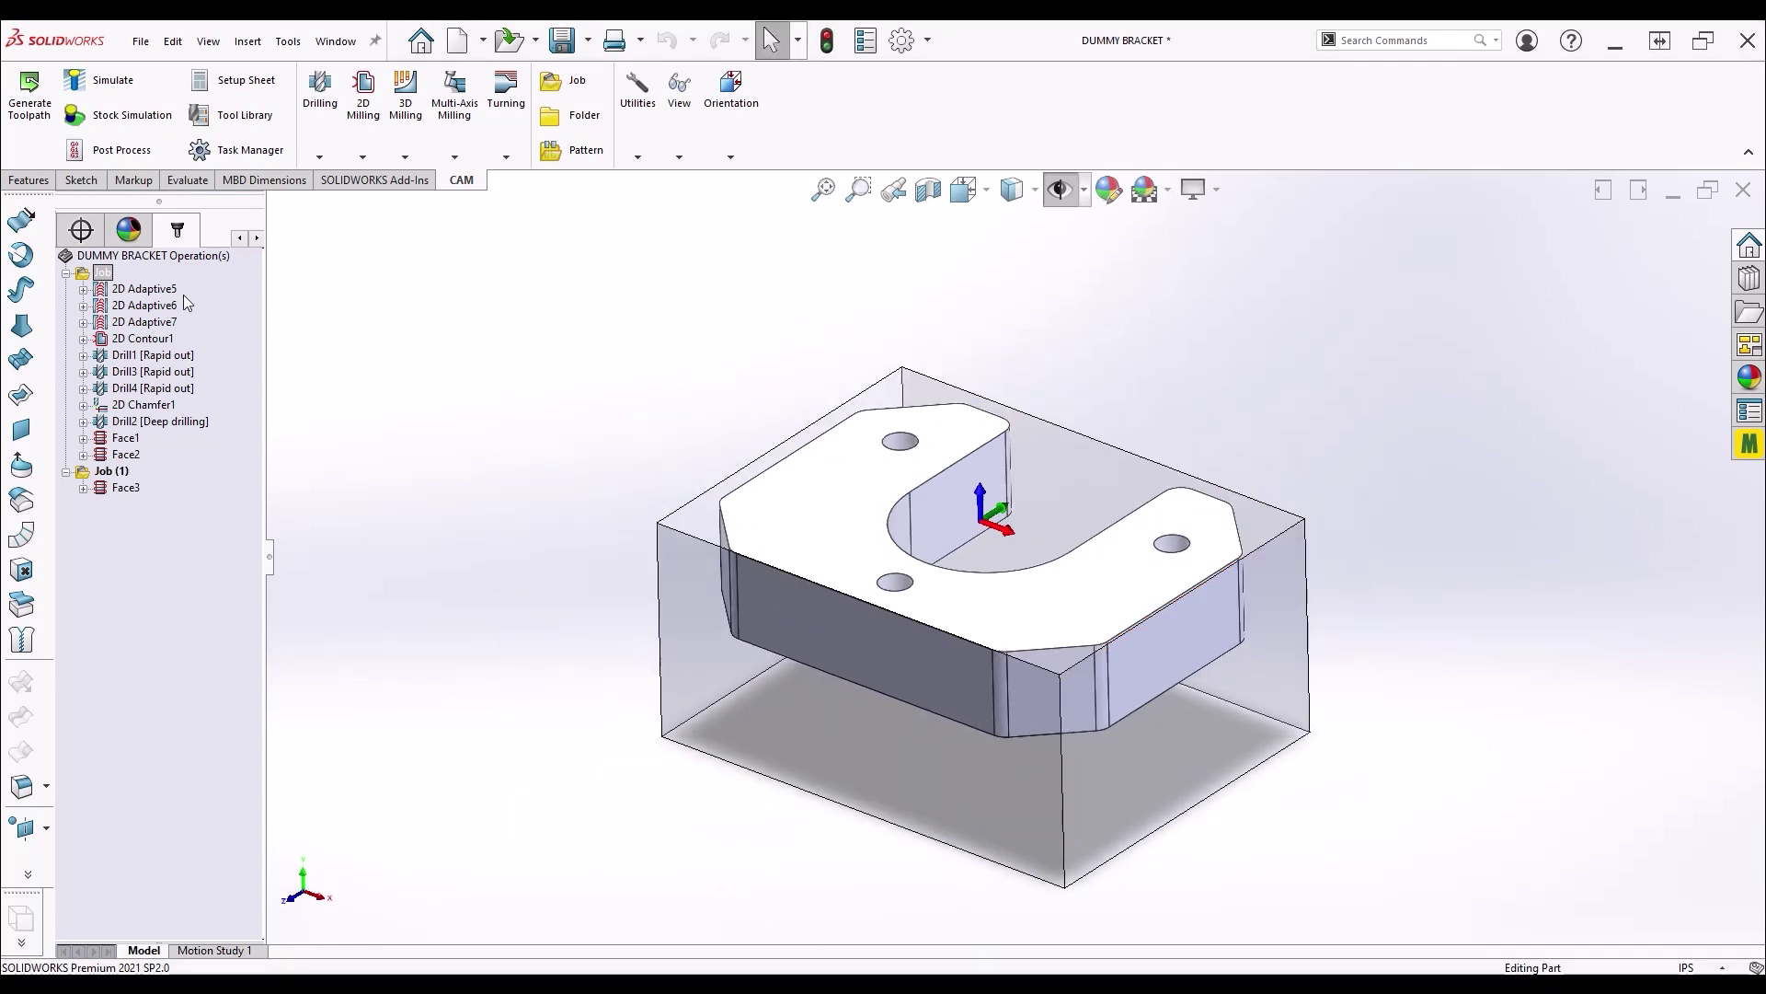
Extend the selection of first-job operations through Face2, and read through the posted 010.nc program in Autodesk HSM Edit
{"action": "left_click", "coordinate": [114, 456], "text": "shift"}
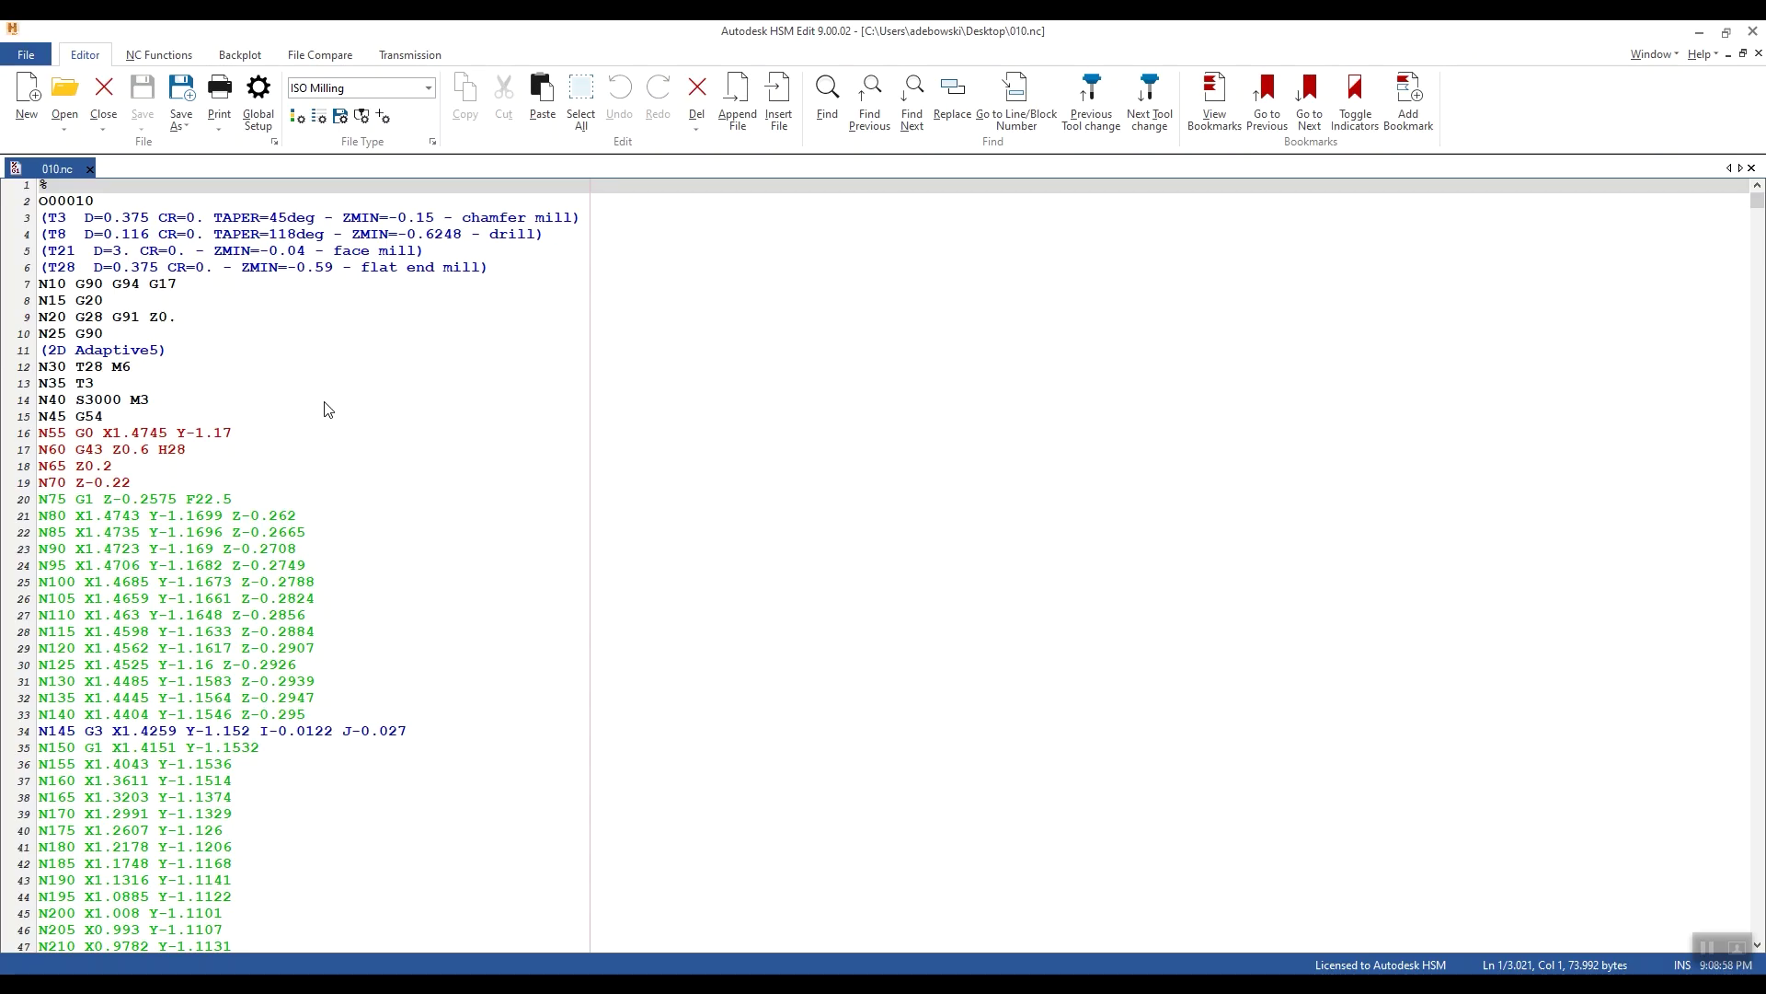
{"action": "scroll", "coordinate": [318, 644], "scroll_direction": "down", "scroll_amount": 20}
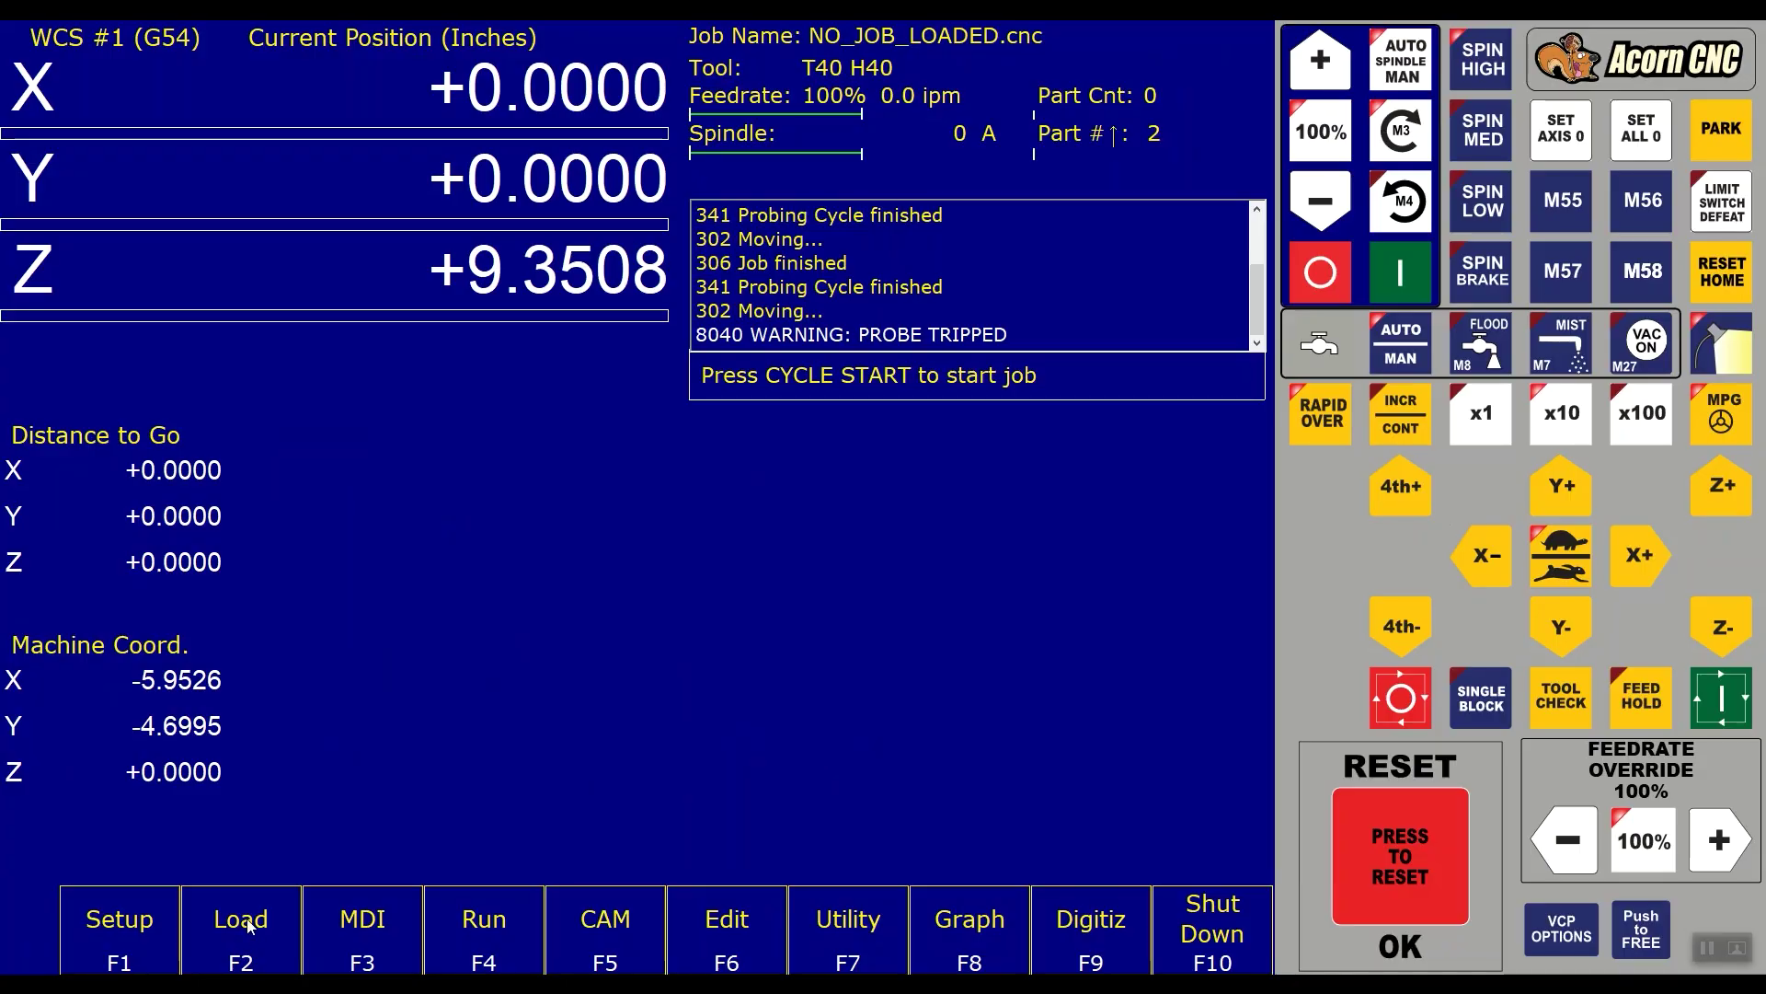
Load the 010.nc program from the Desktop into the Acorn CNC mill control and start the job cycle
{"action": "left_click", "coordinate": [241, 925]}
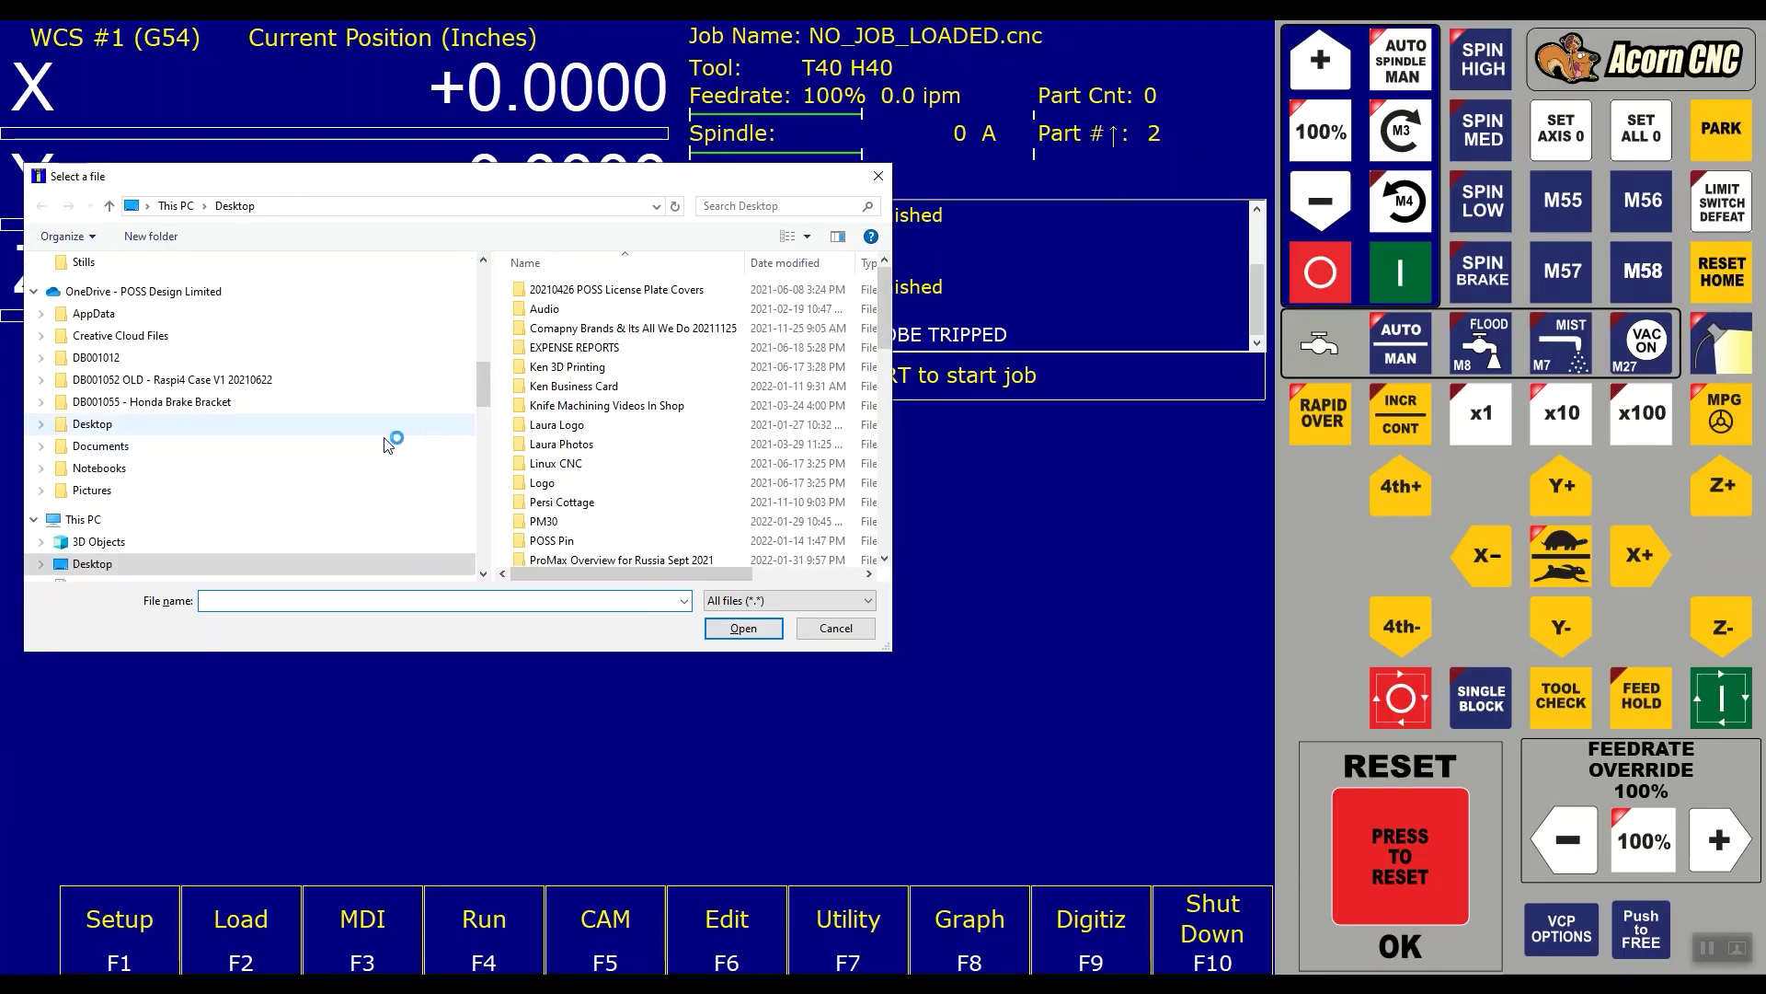
{"action": "double_click", "coordinate": [589, 328]}
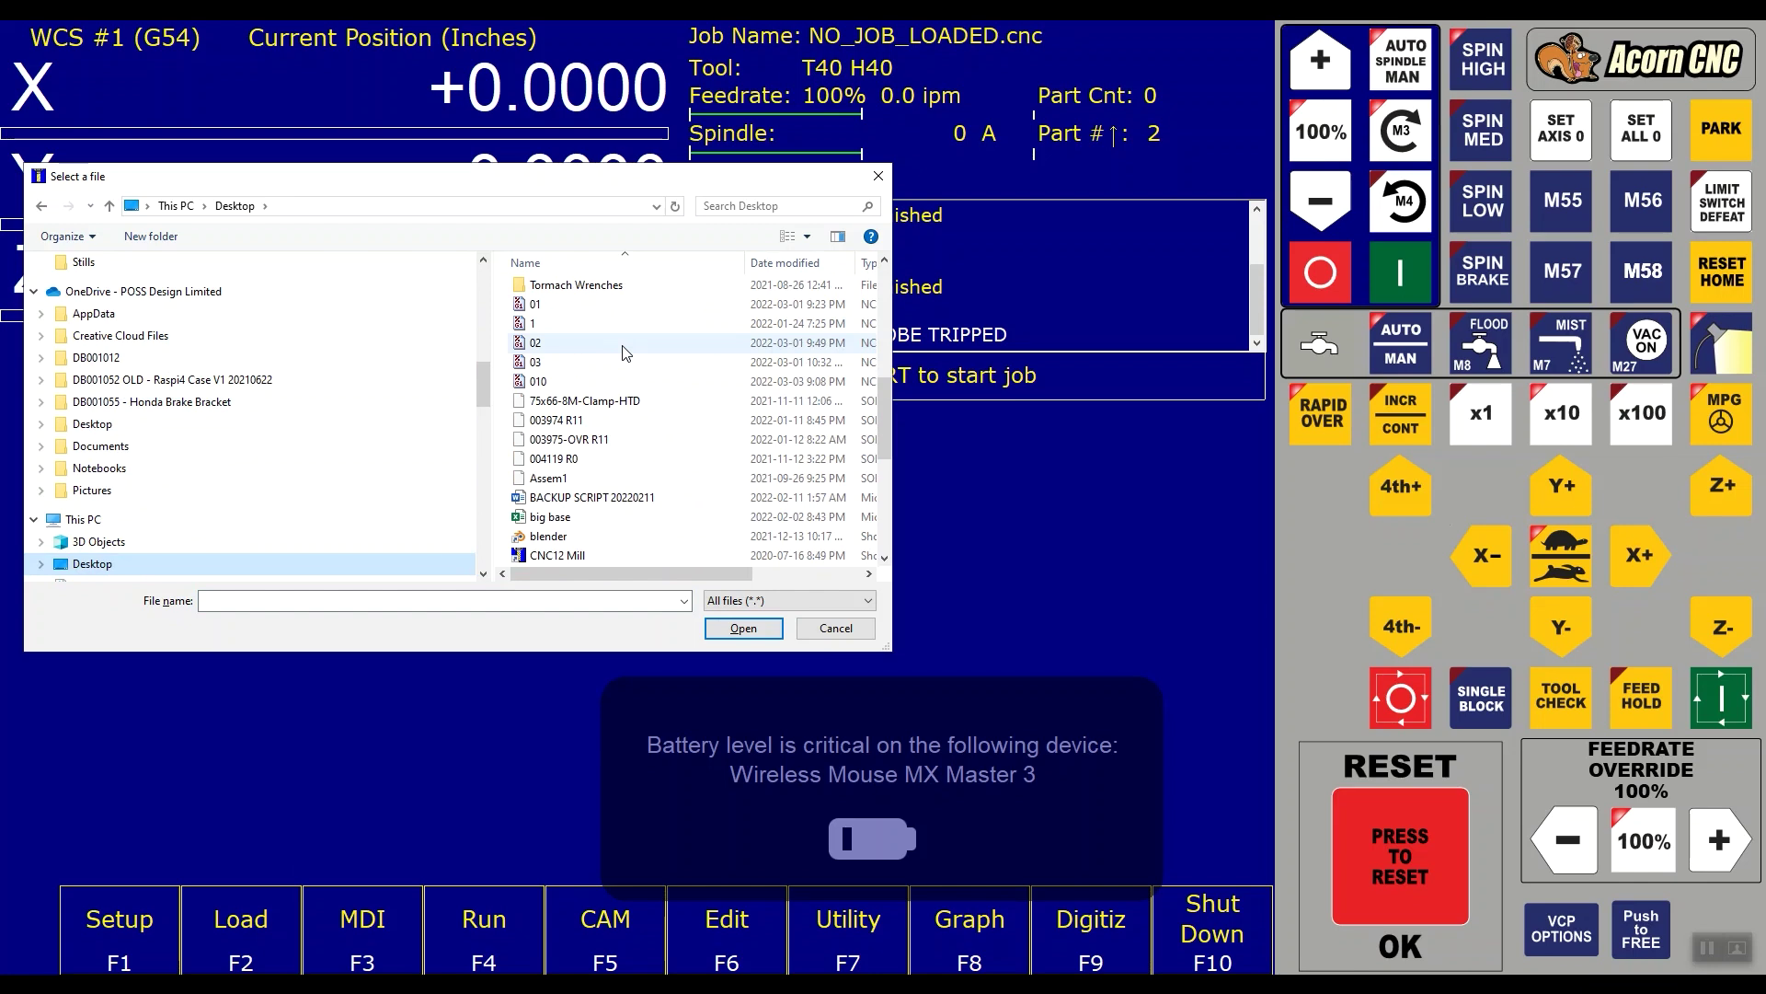
{"action": "double_click", "coordinate": [567, 383]}
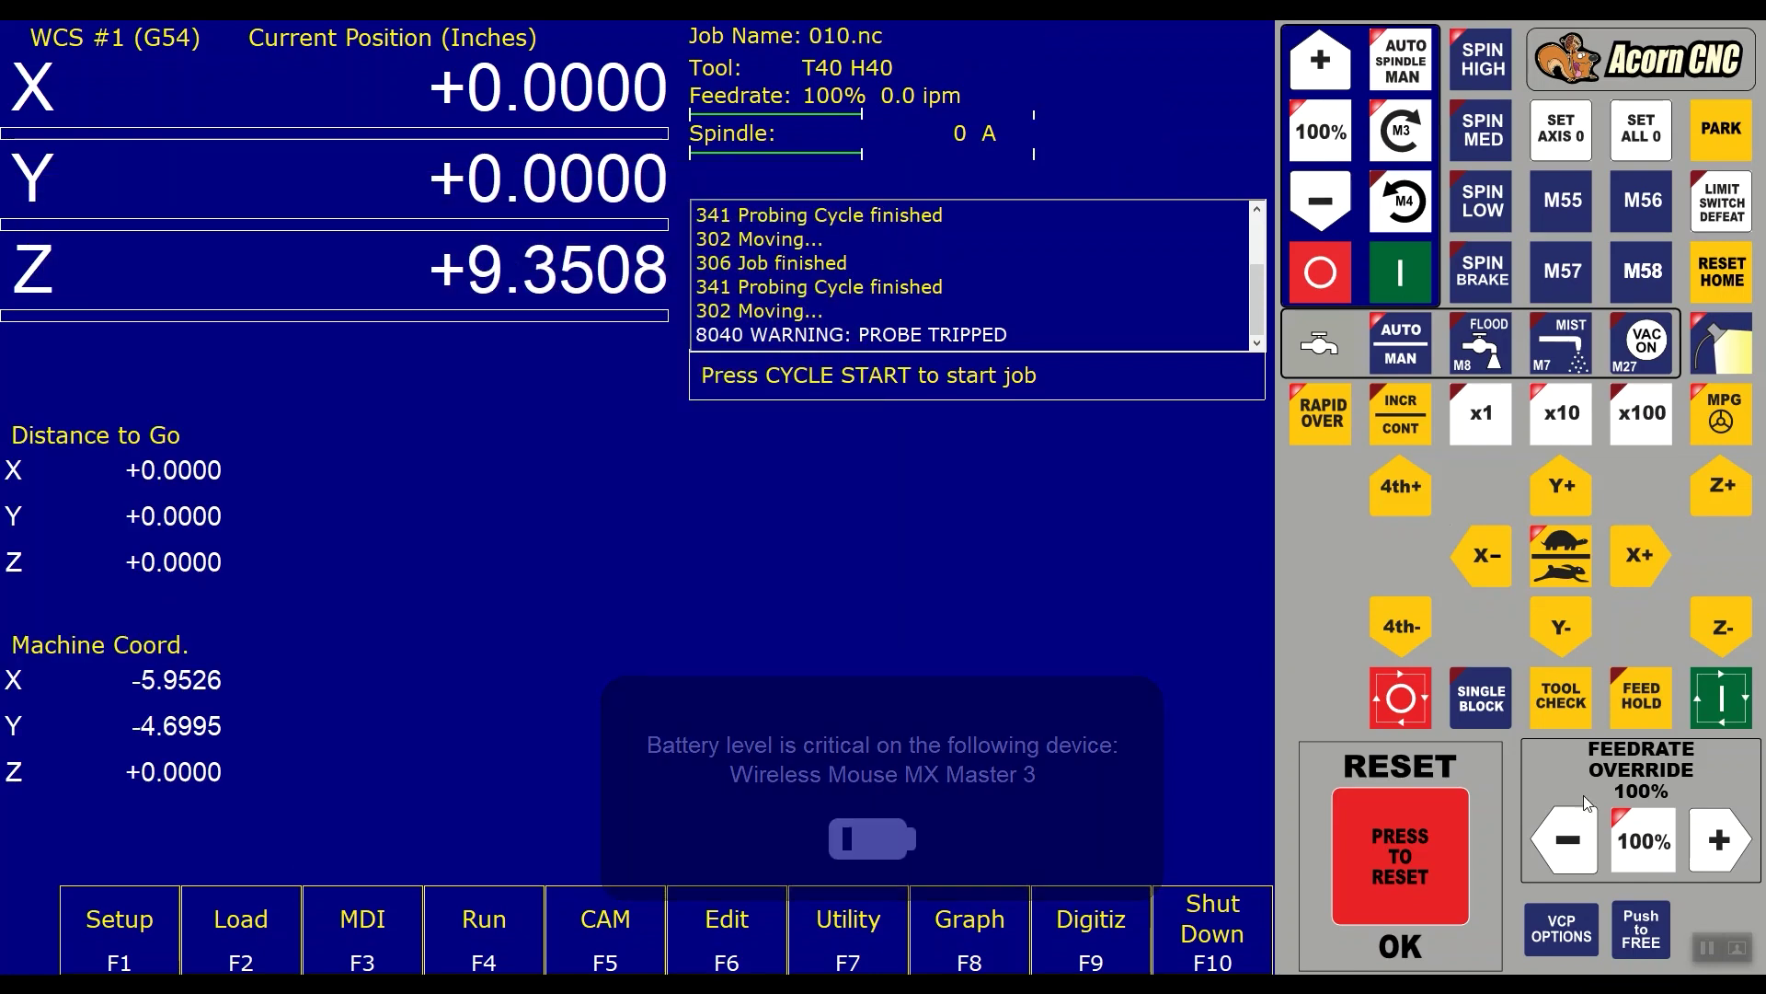
{"action": "left_click", "coordinate": [1717, 698]}
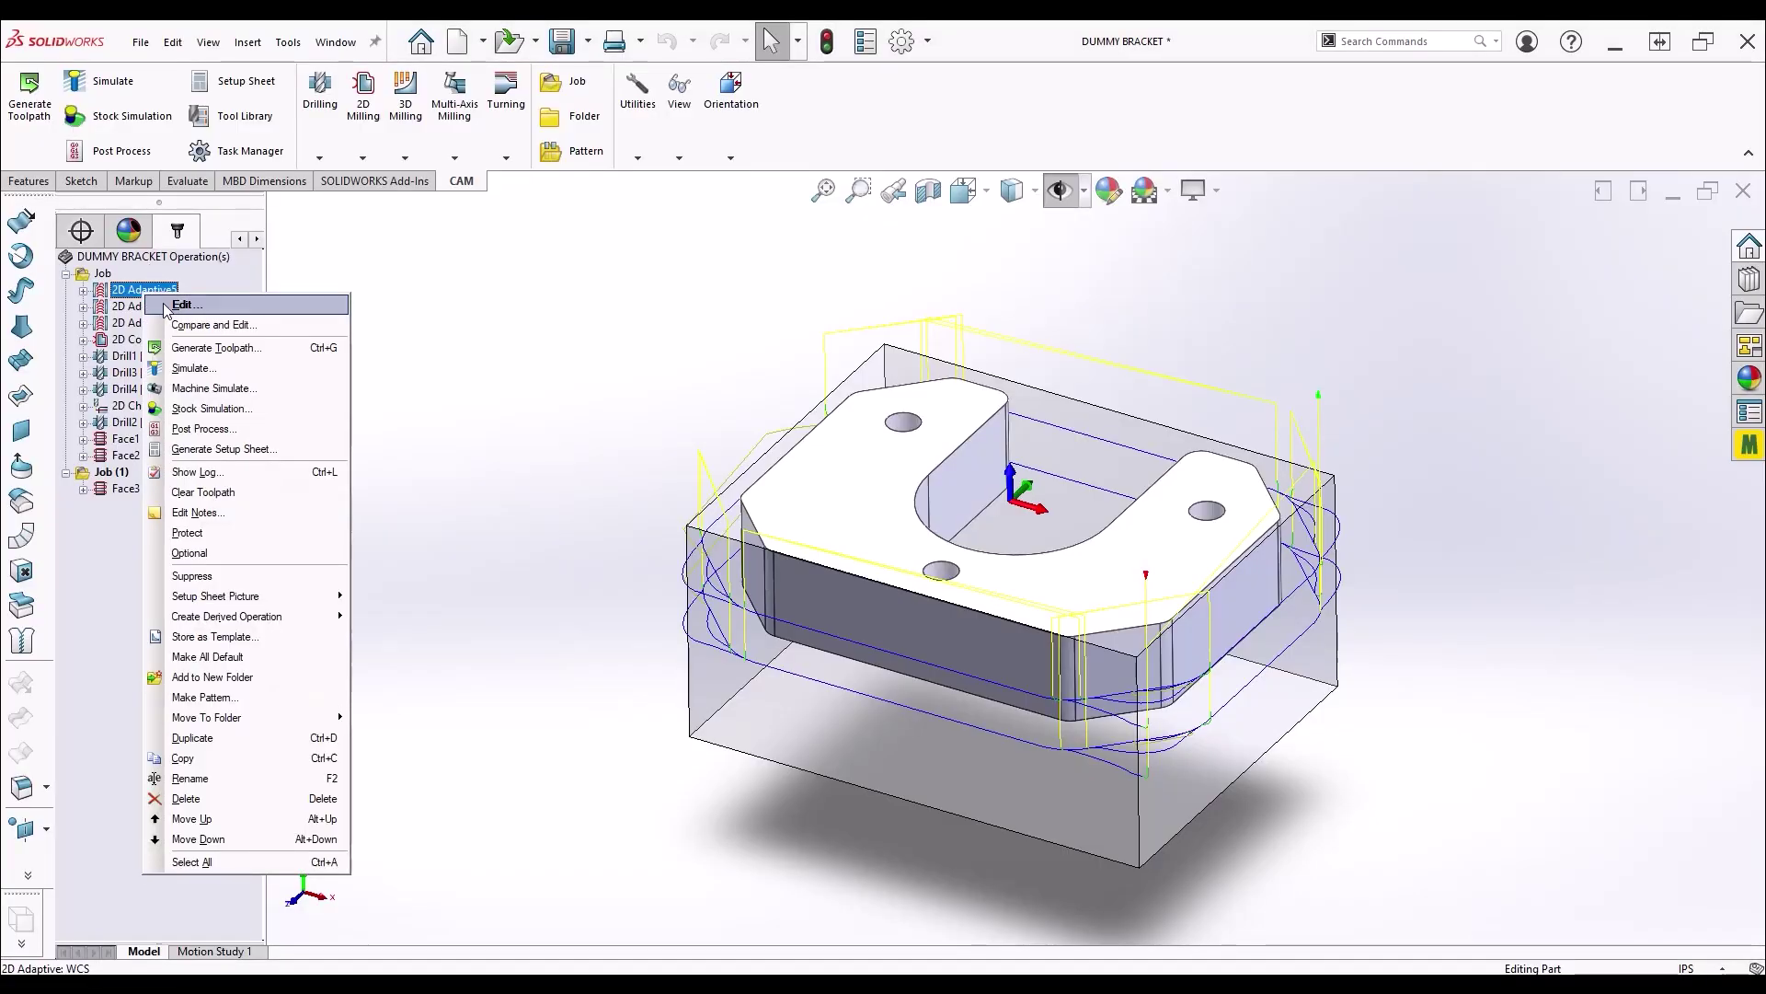
In DUMMY BRACKET in SOLIDWORKS, open 2D Adaptive5 and review its geometry, heights and passes settings
{"action": "left_click", "coordinate": [183, 304]}
{"action": "left_click", "coordinate": [108, 321]}
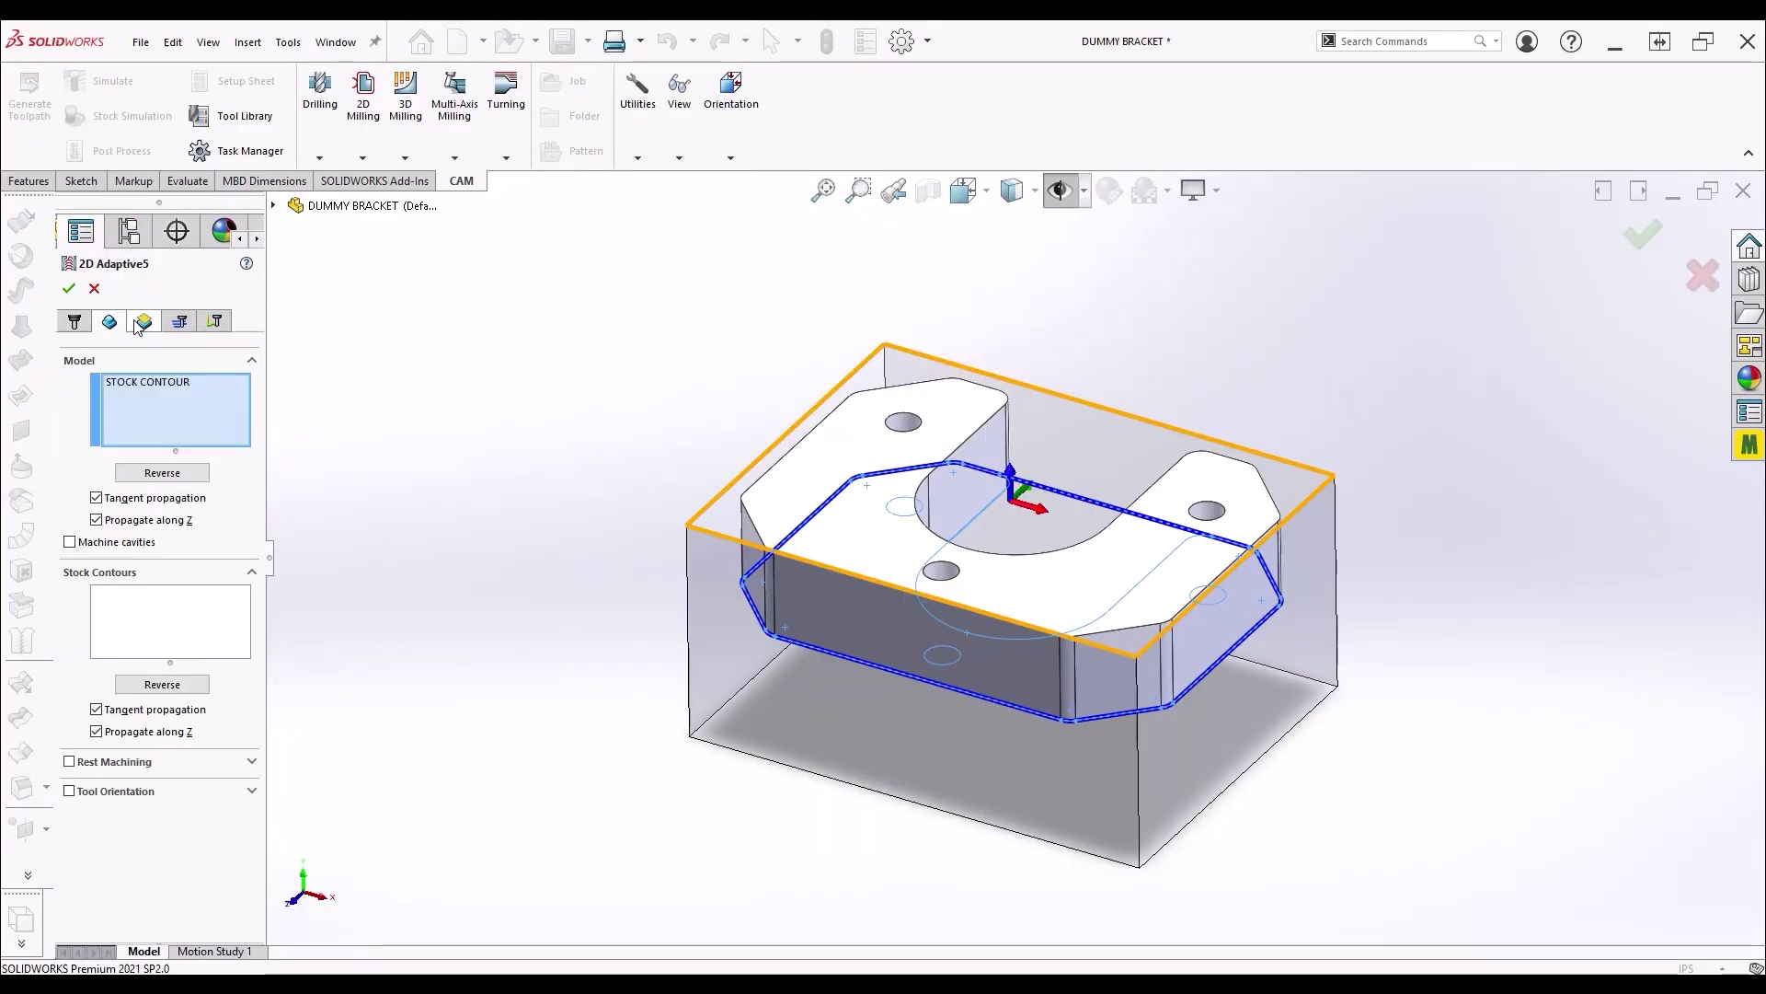
{"action": "left_click", "coordinate": [143, 321]}
{"action": "left_click", "coordinate": [181, 321]}
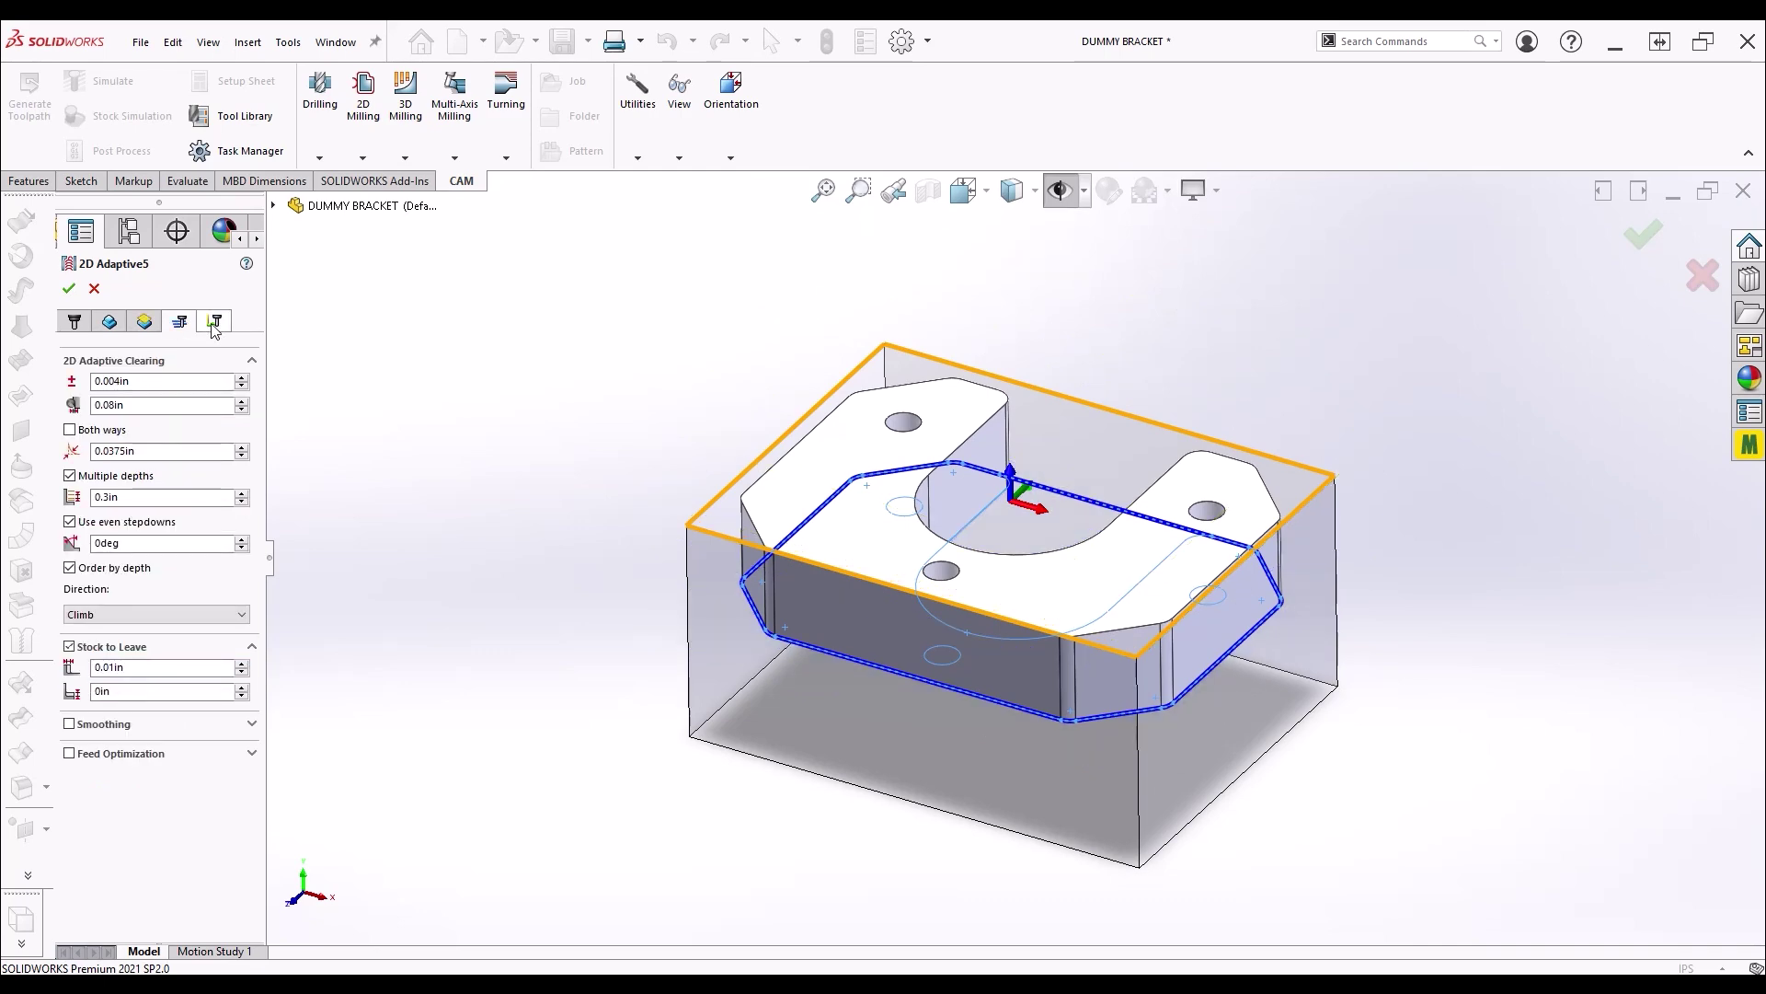
{"action": "key", "text": "Return"}
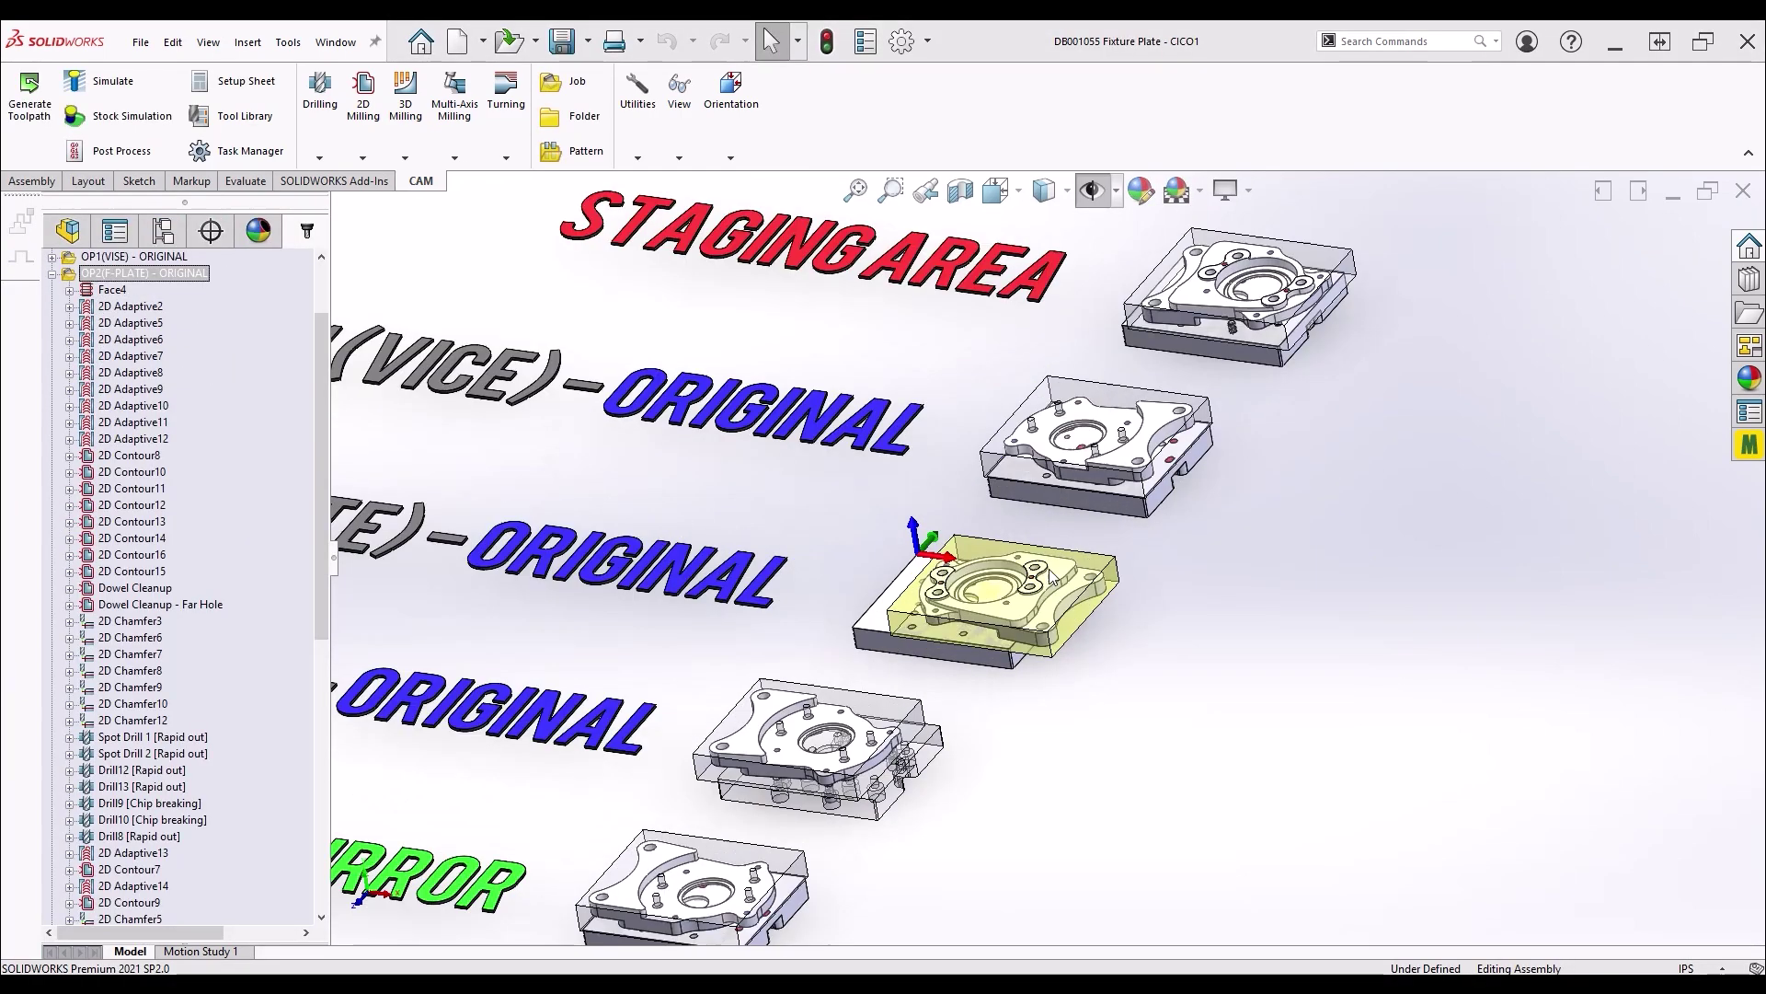
In the DB001055 Fixture Plate assembly, select the OP2(F-PLATE) - ORIGINAL operations from Face4 to 2D Chamfer5 and inspect their toolpaths
{"action": "scroll", "coordinate": [921, 544], "scroll_direction": "down", "scroll_amount": 5}
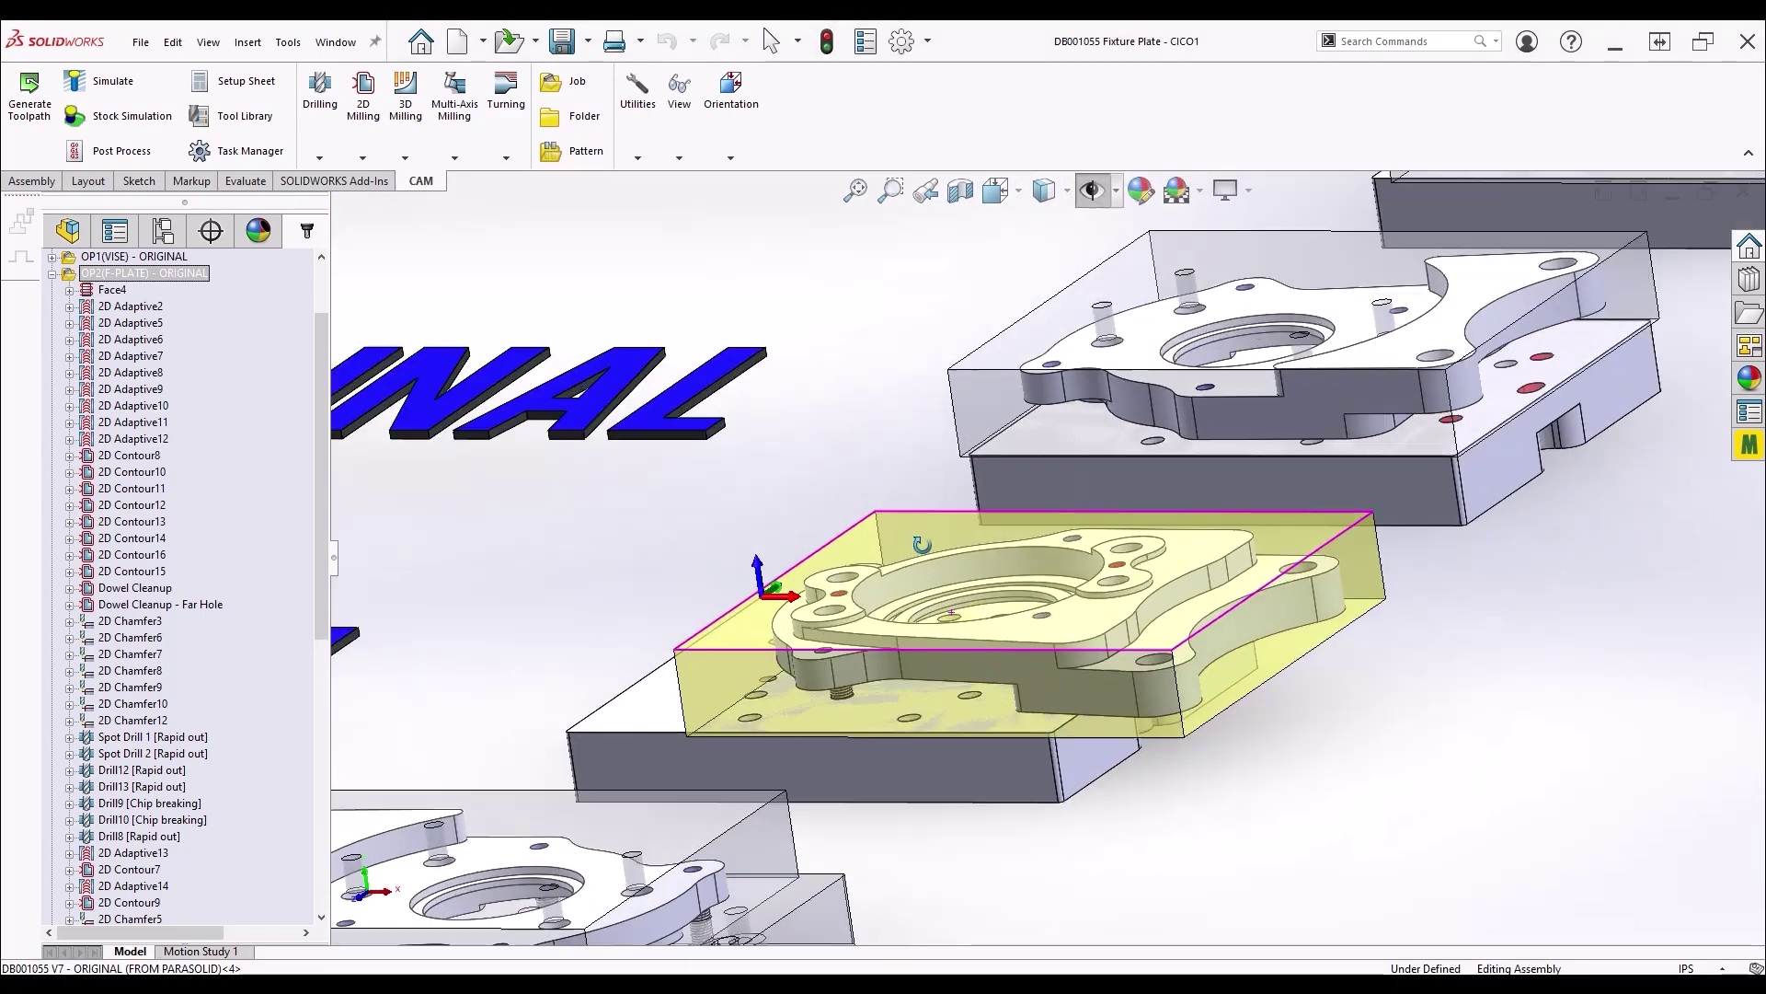
{"action": "middle_click_drag", "start_coordinate": [921, 545], "coordinate": [345, 396]}
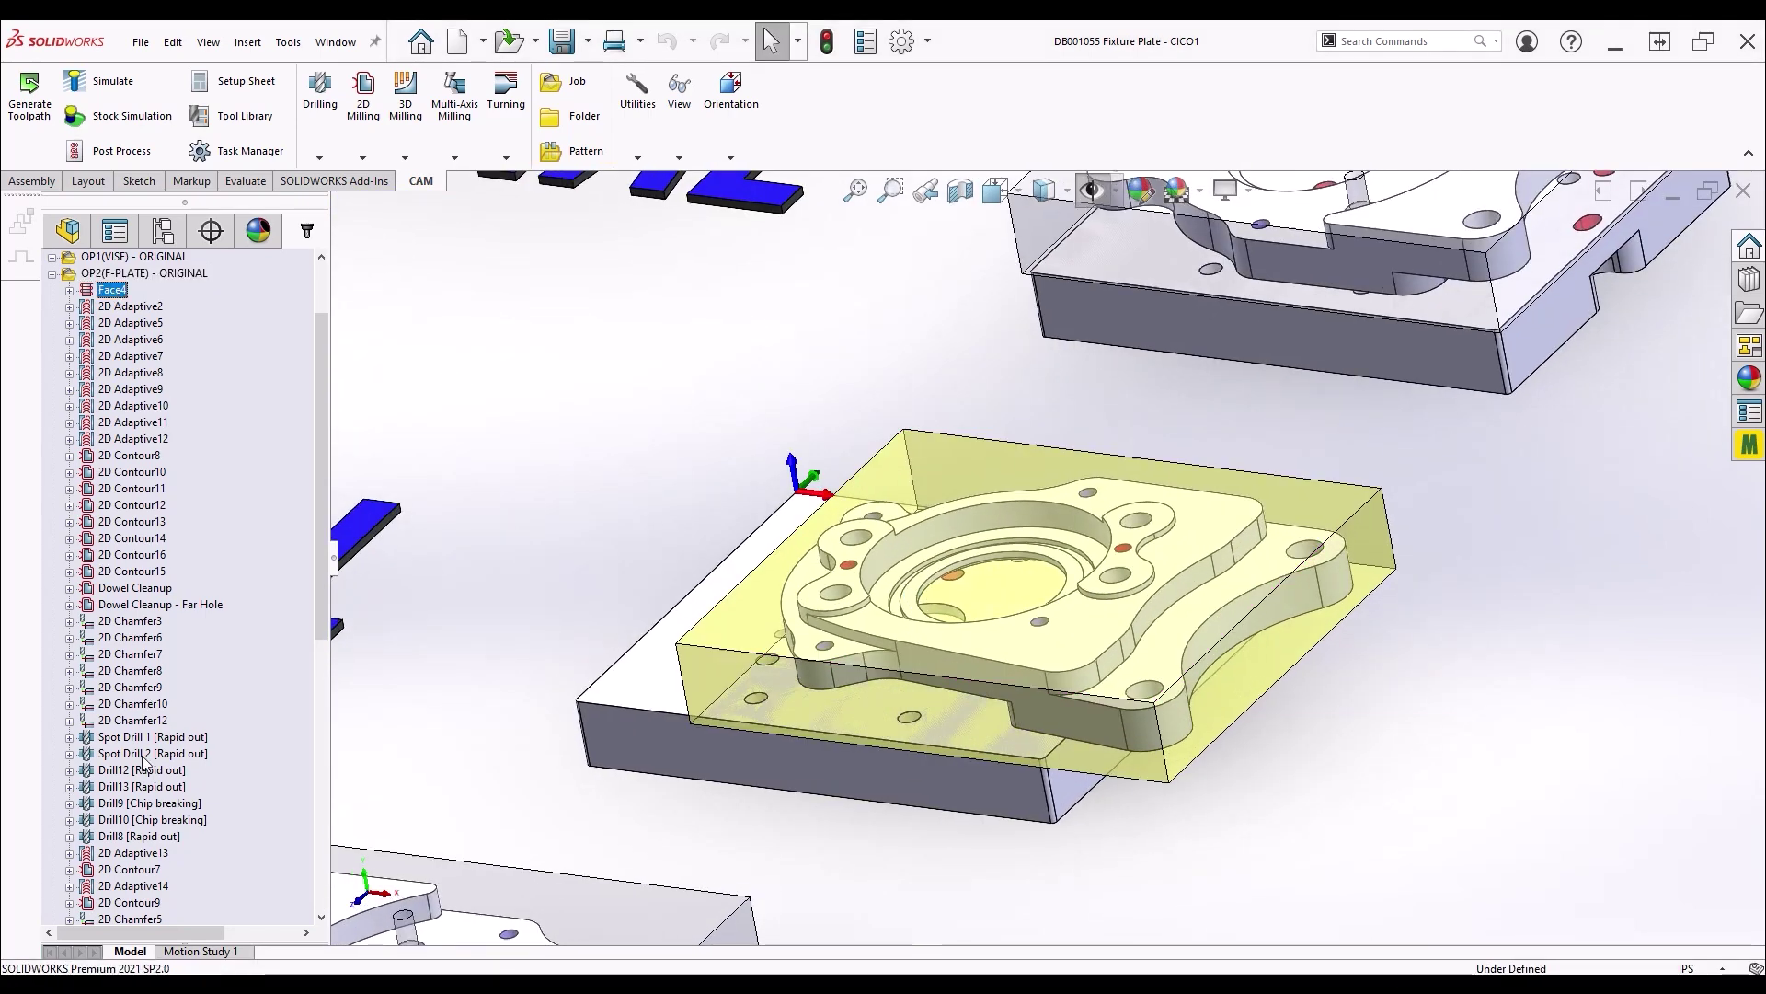
{"action": "left_click", "coordinate": [127, 915], "text": "shift"}
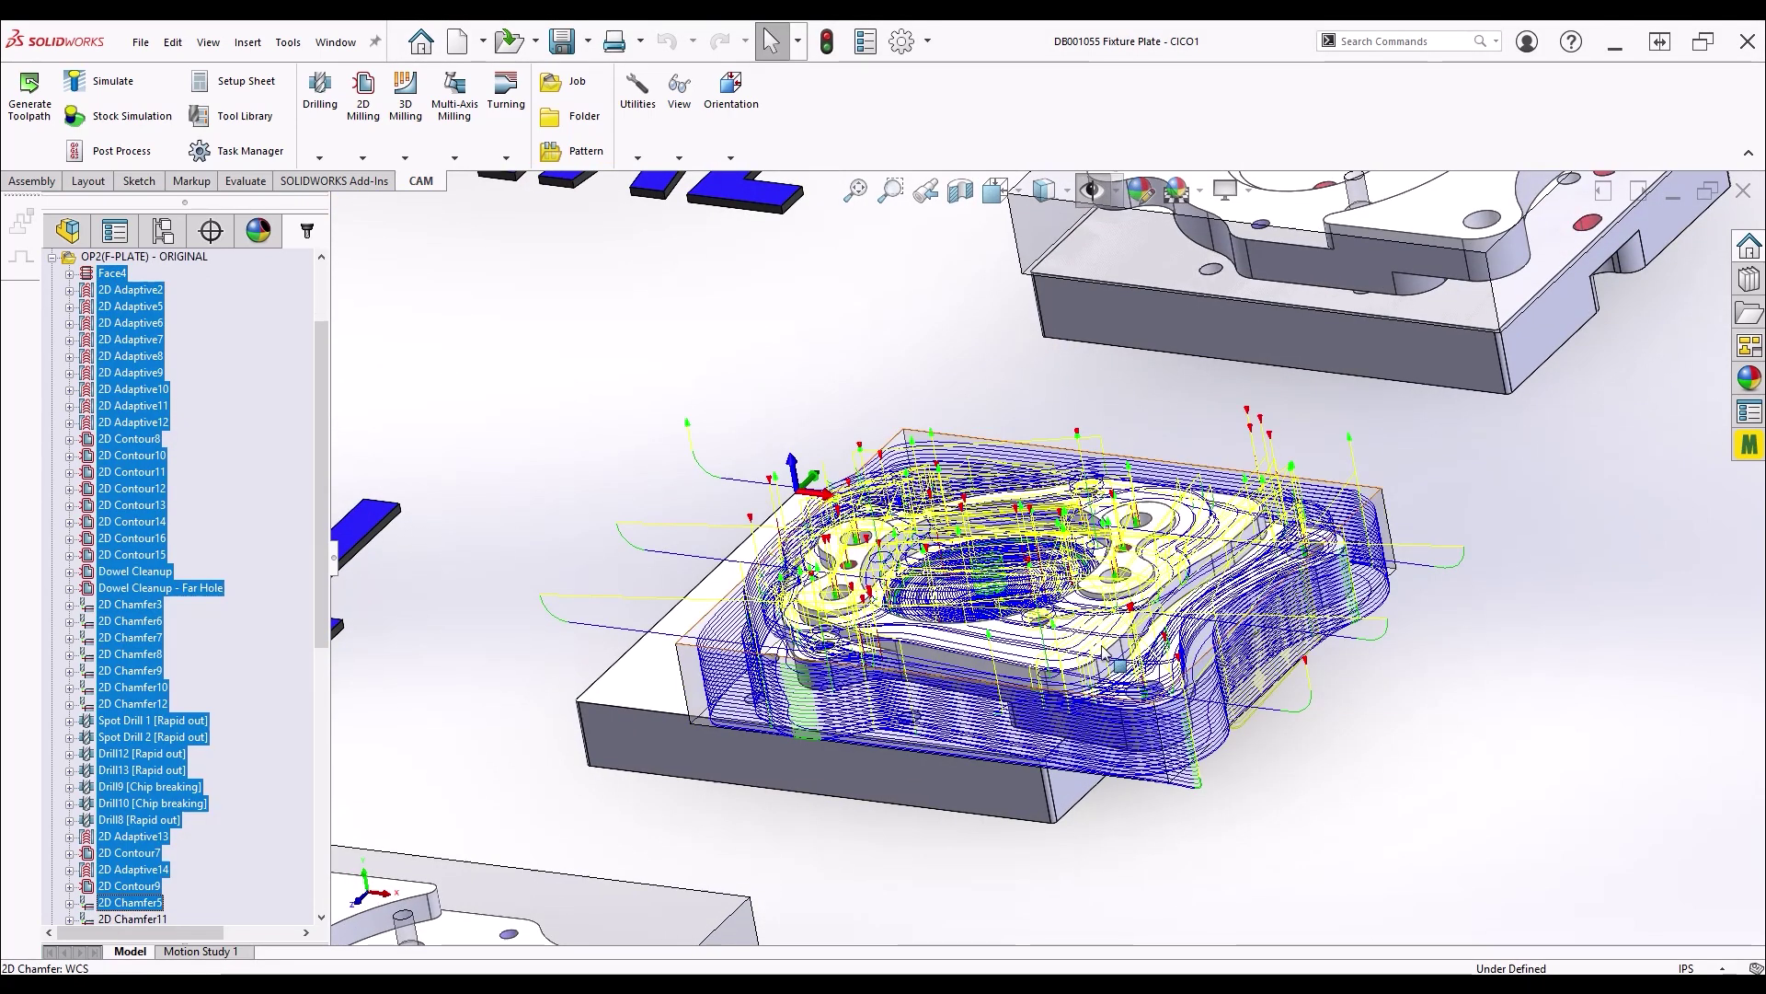
{"action": "middle_click_drag", "start_coordinate": [1098, 641], "coordinate": [333, 414]}
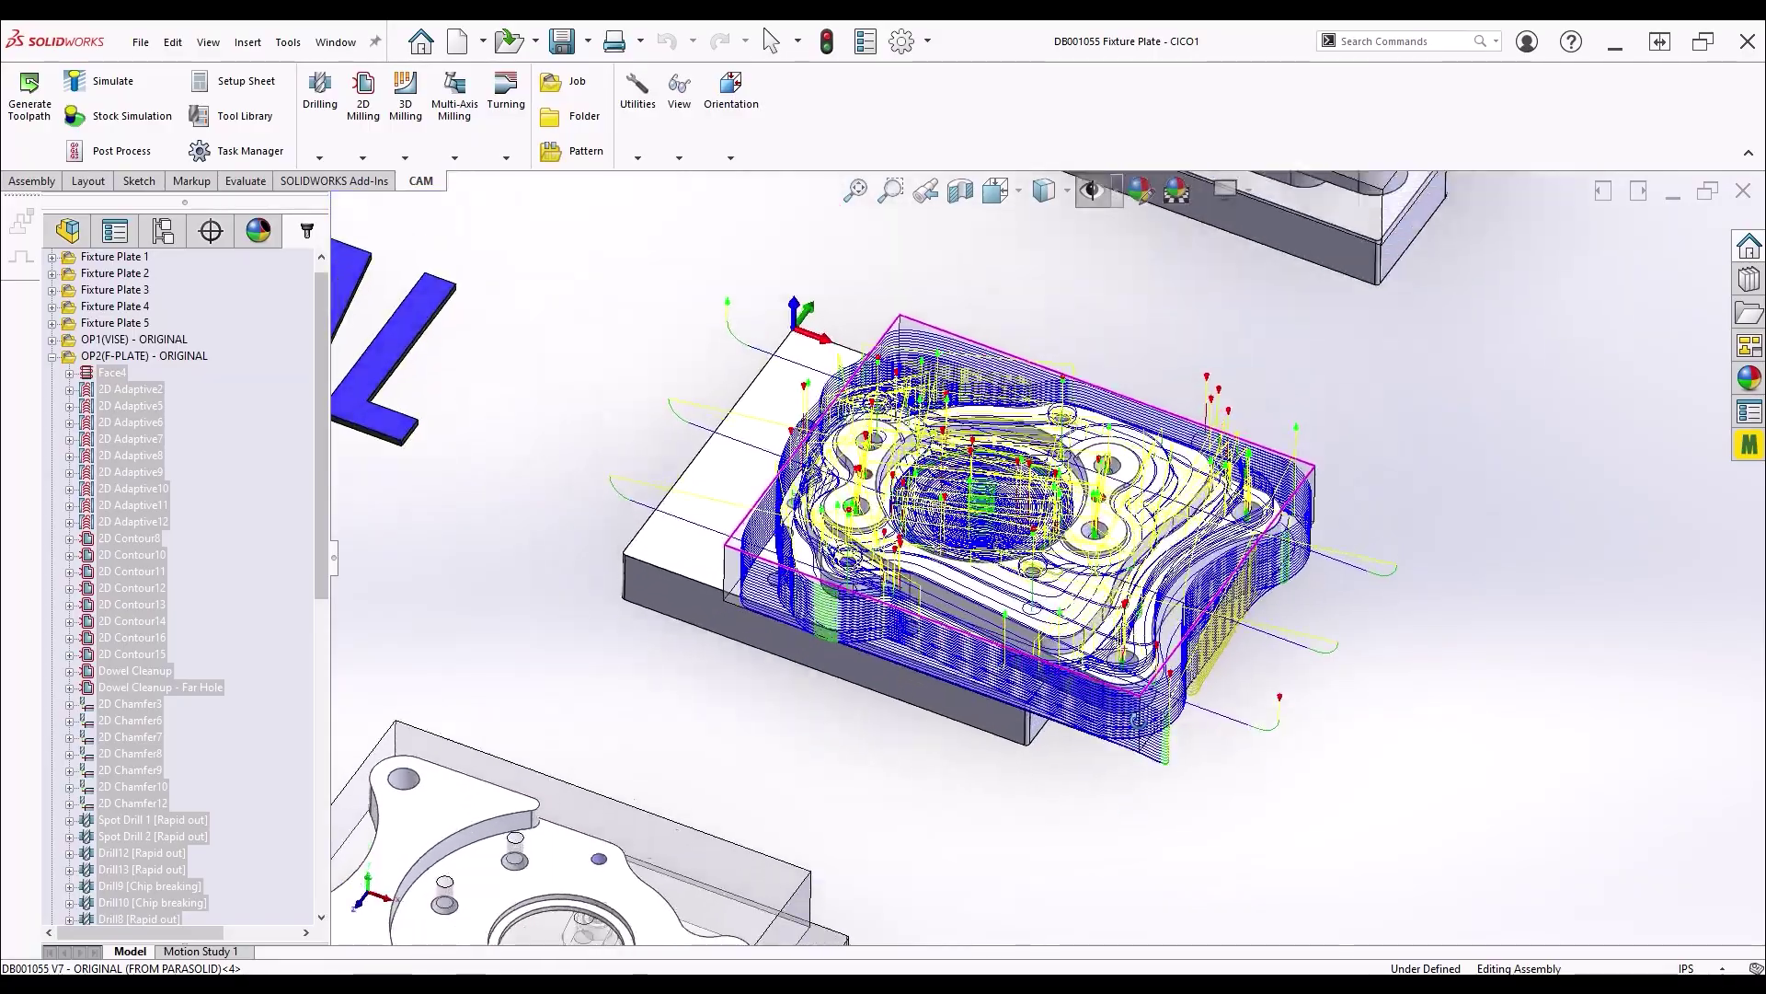
{"action": "middle_click_drag", "start_coordinate": [920, 460], "coordinate": [1030, 531]}
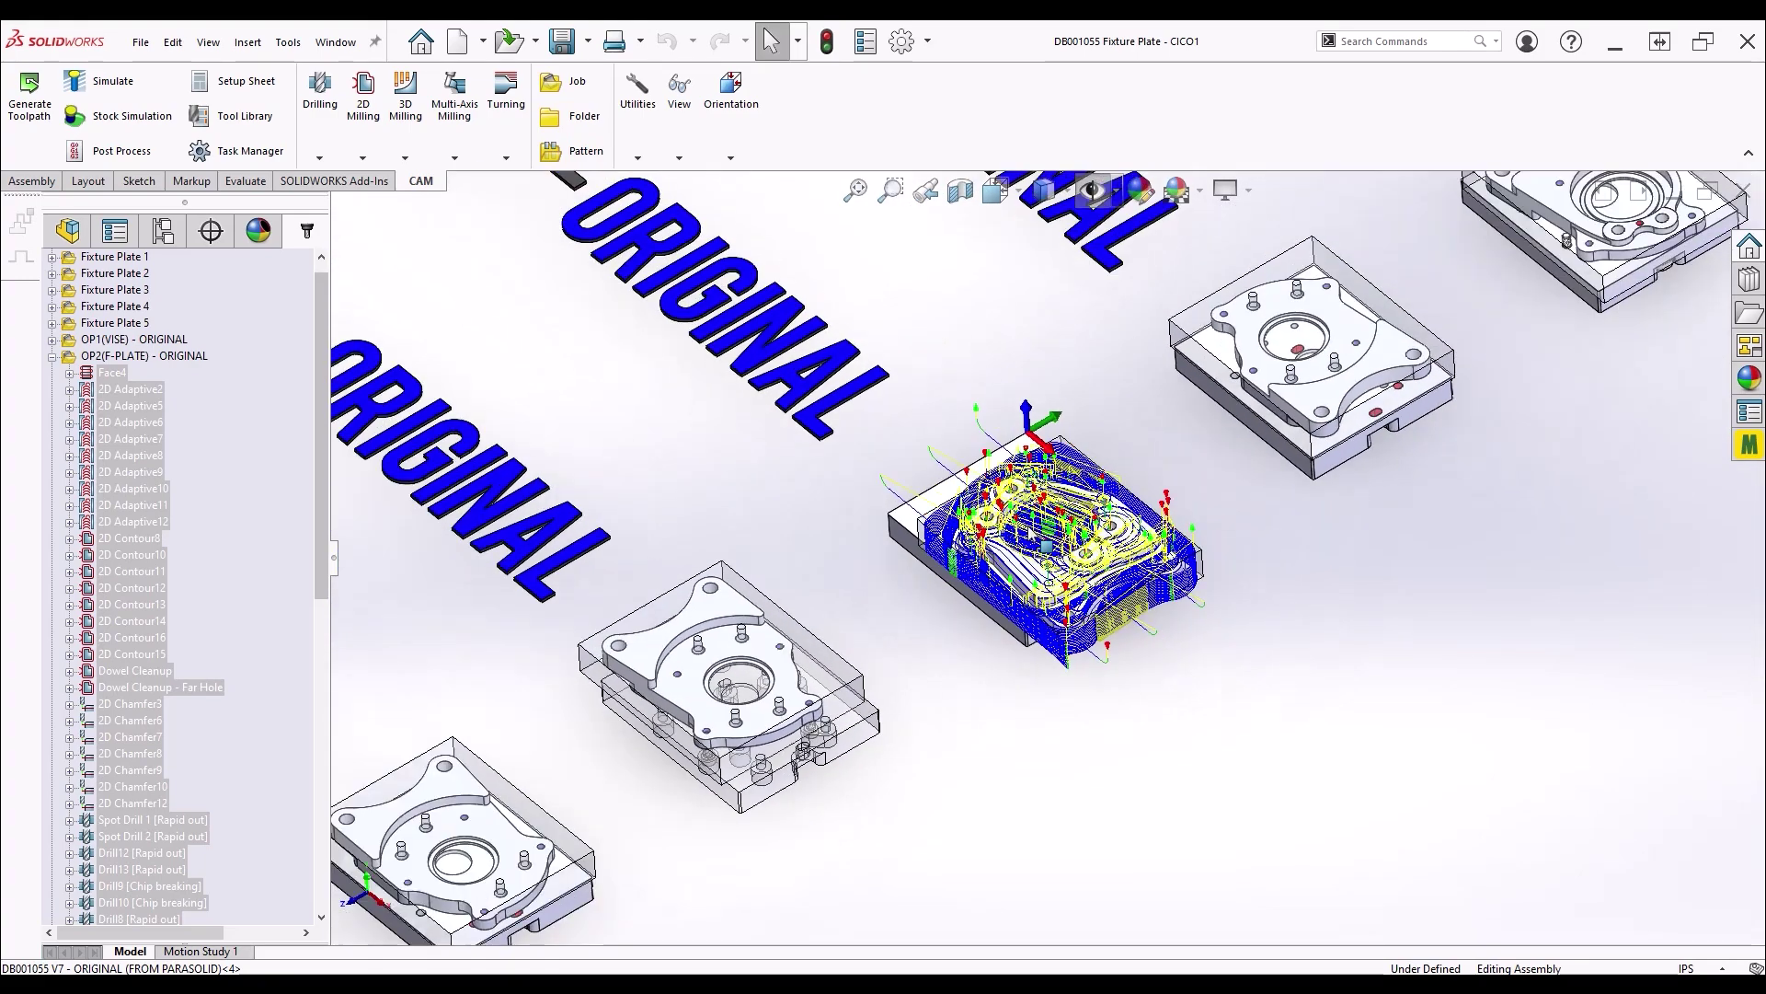
{"action": "left_click", "coordinate": [364, 158]}
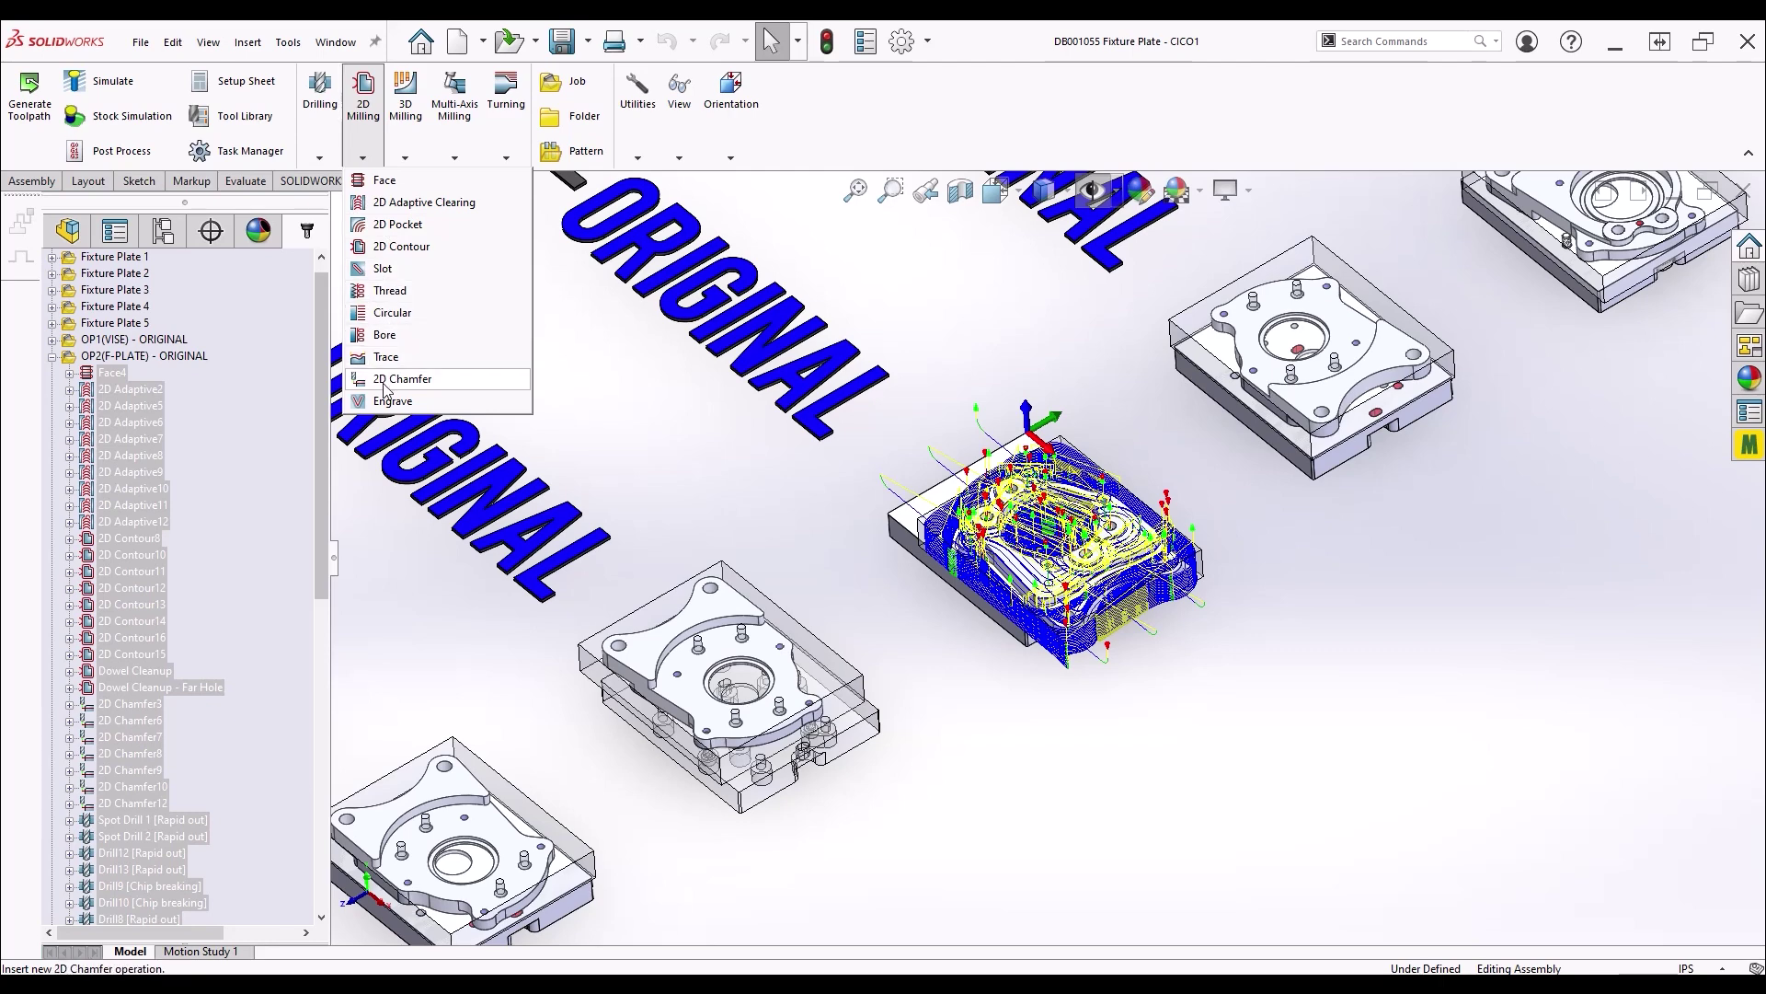
{"action": "left_click", "coordinate": [402, 158]}
{"action": "left_click", "coordinate": [402, 159]}
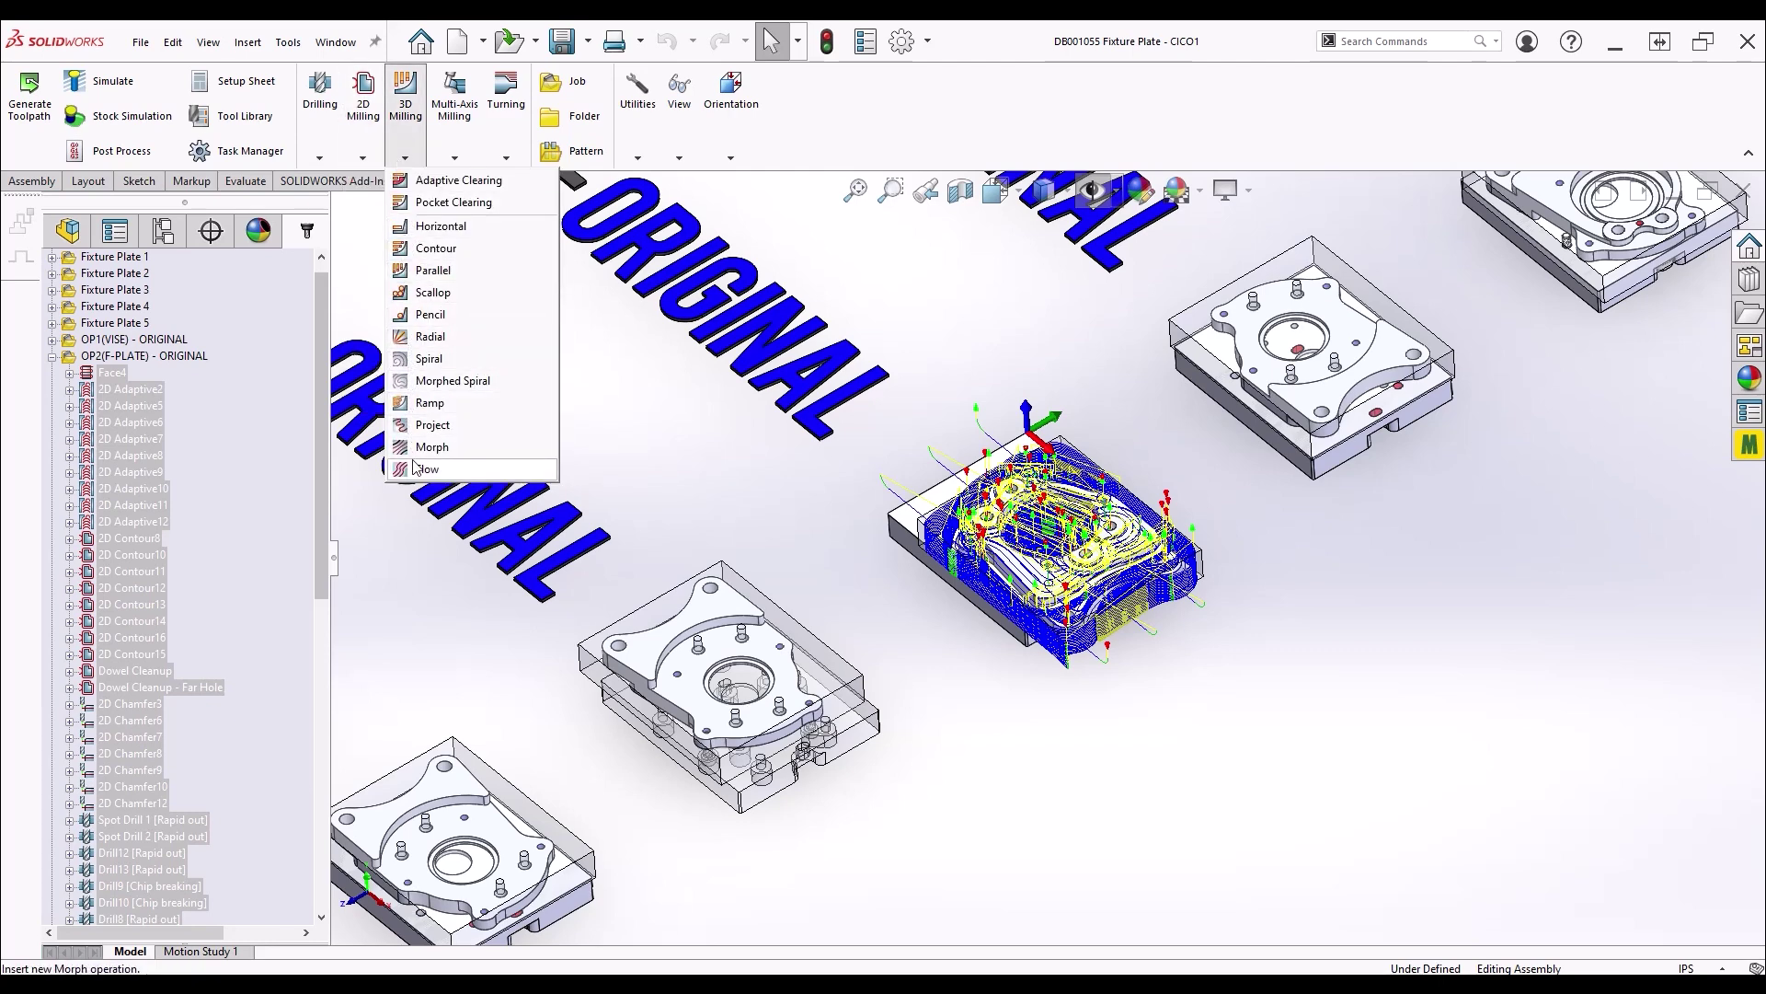
{"action": "left_click", "coordinate": [363, 158]}
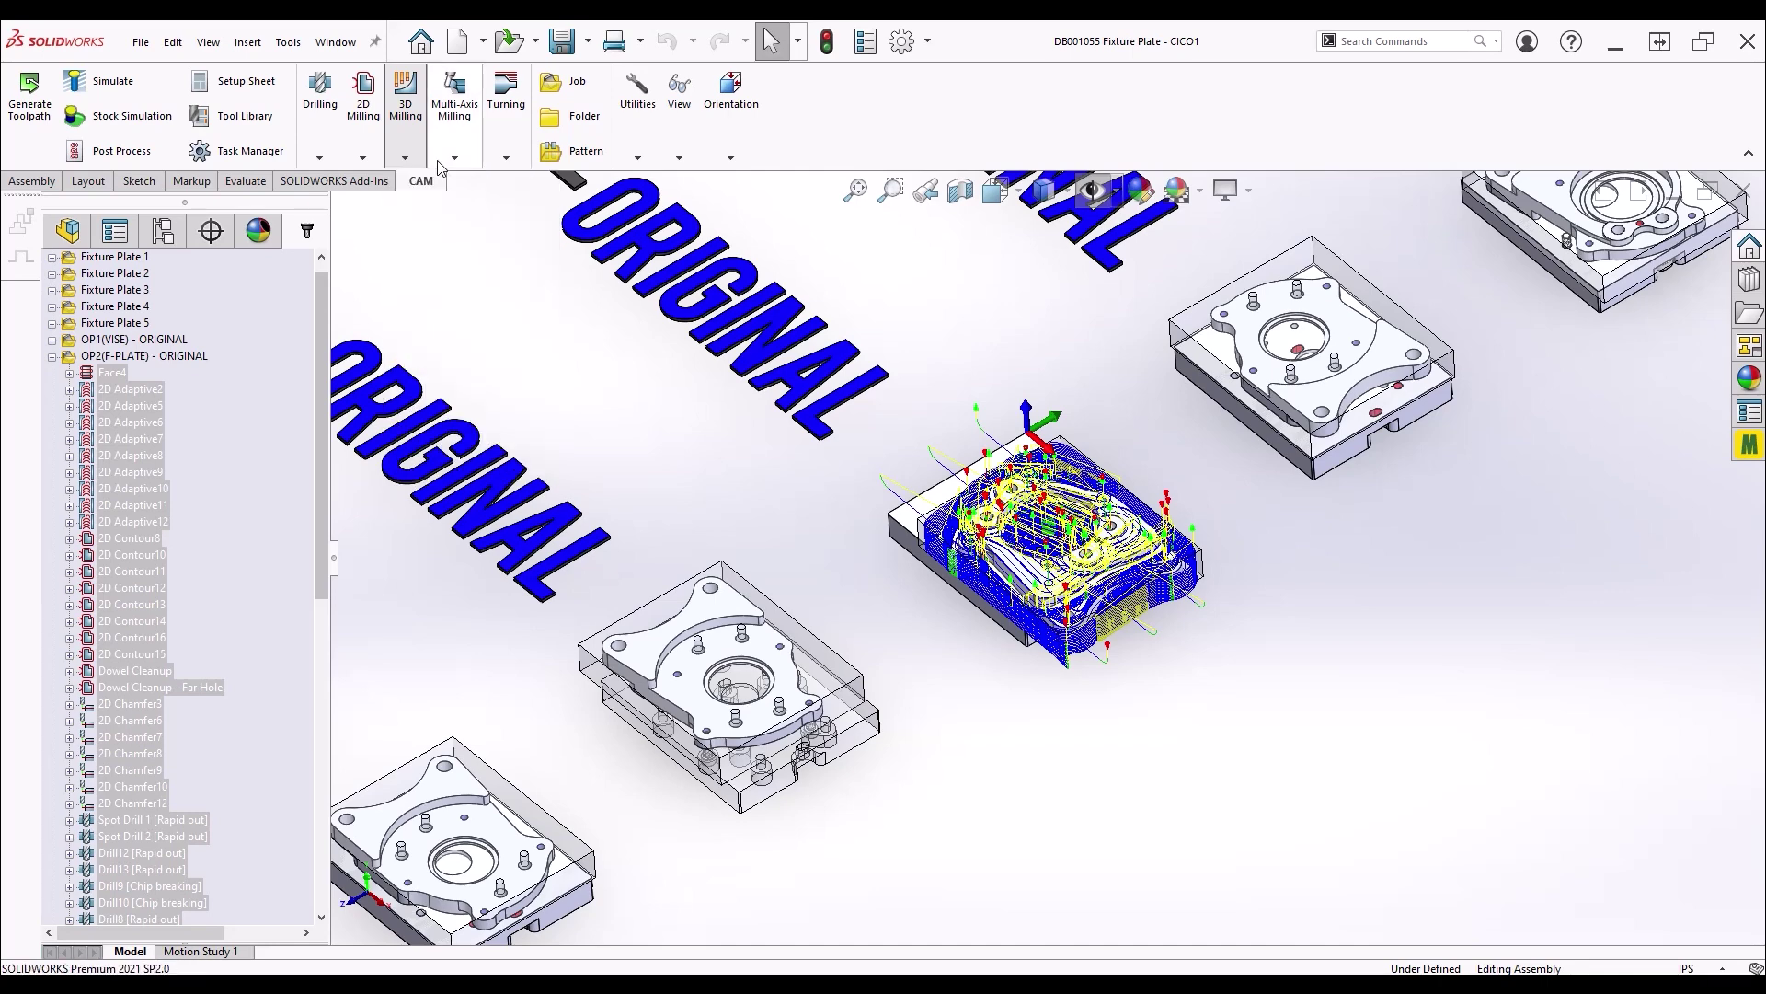
{"action": "left_click", "coordinate": [363, 158]}
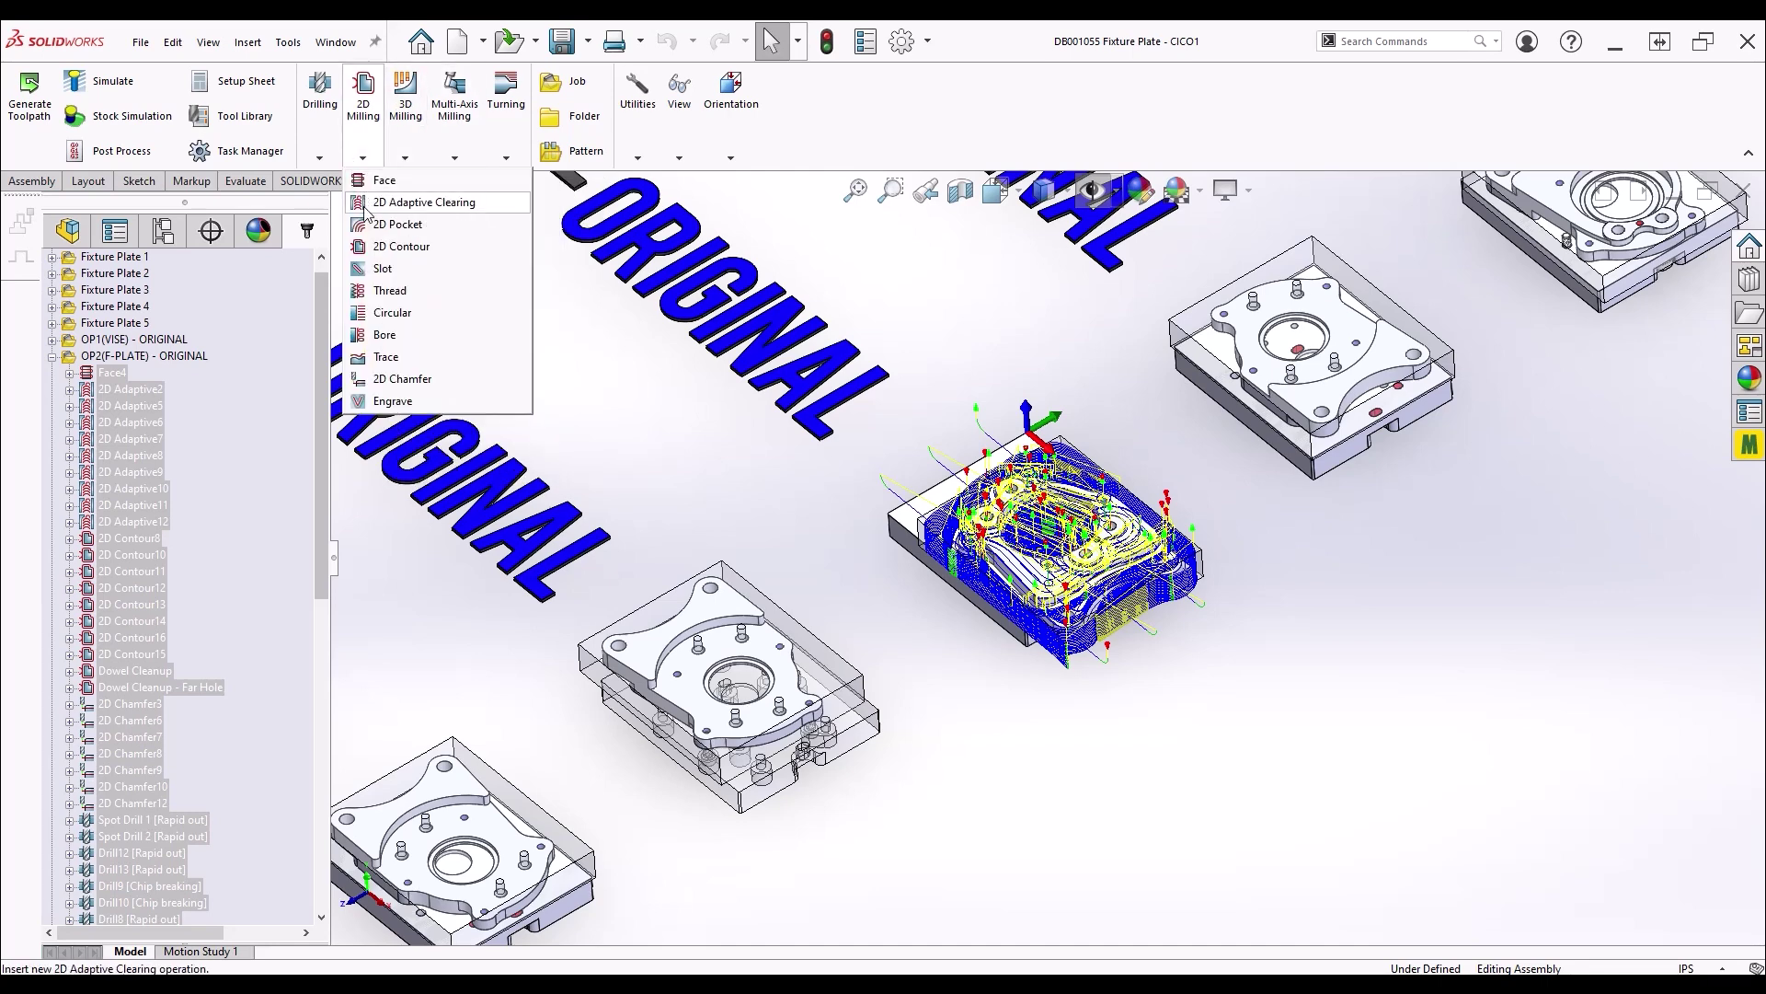
{"action": "left_click", "coordinate": [319, 158]}
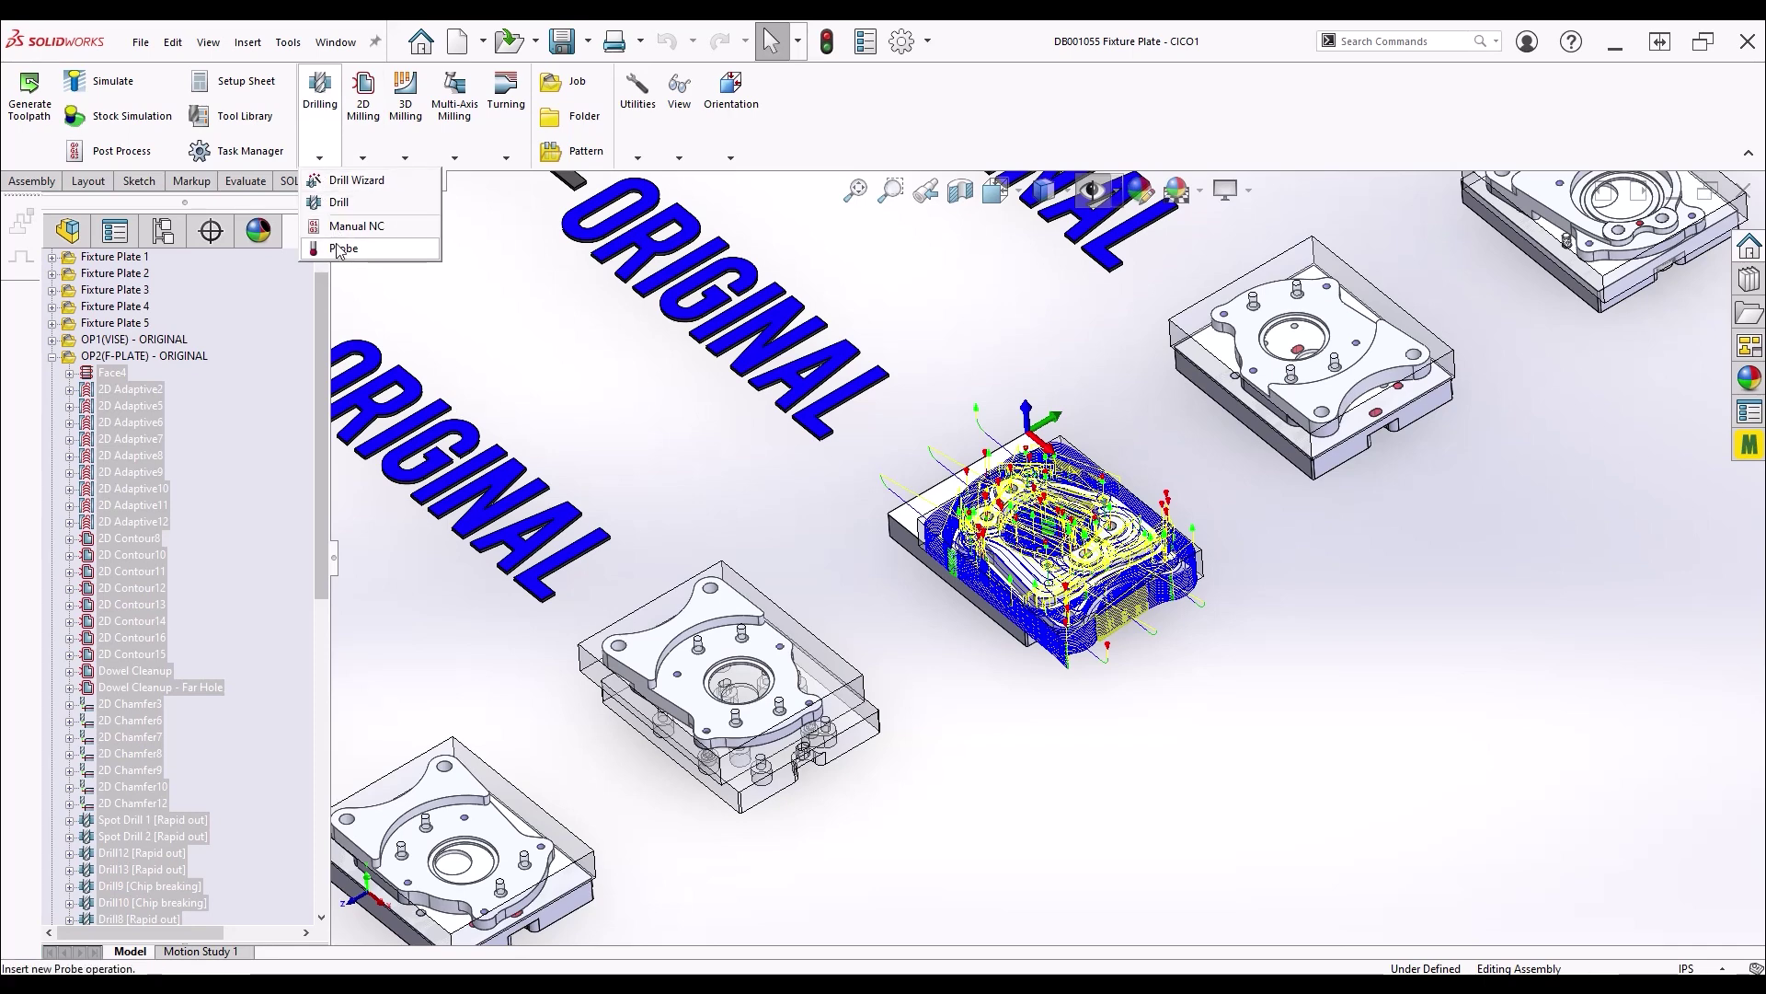
{"action": "left_click", "coordinate": [372, 146]}
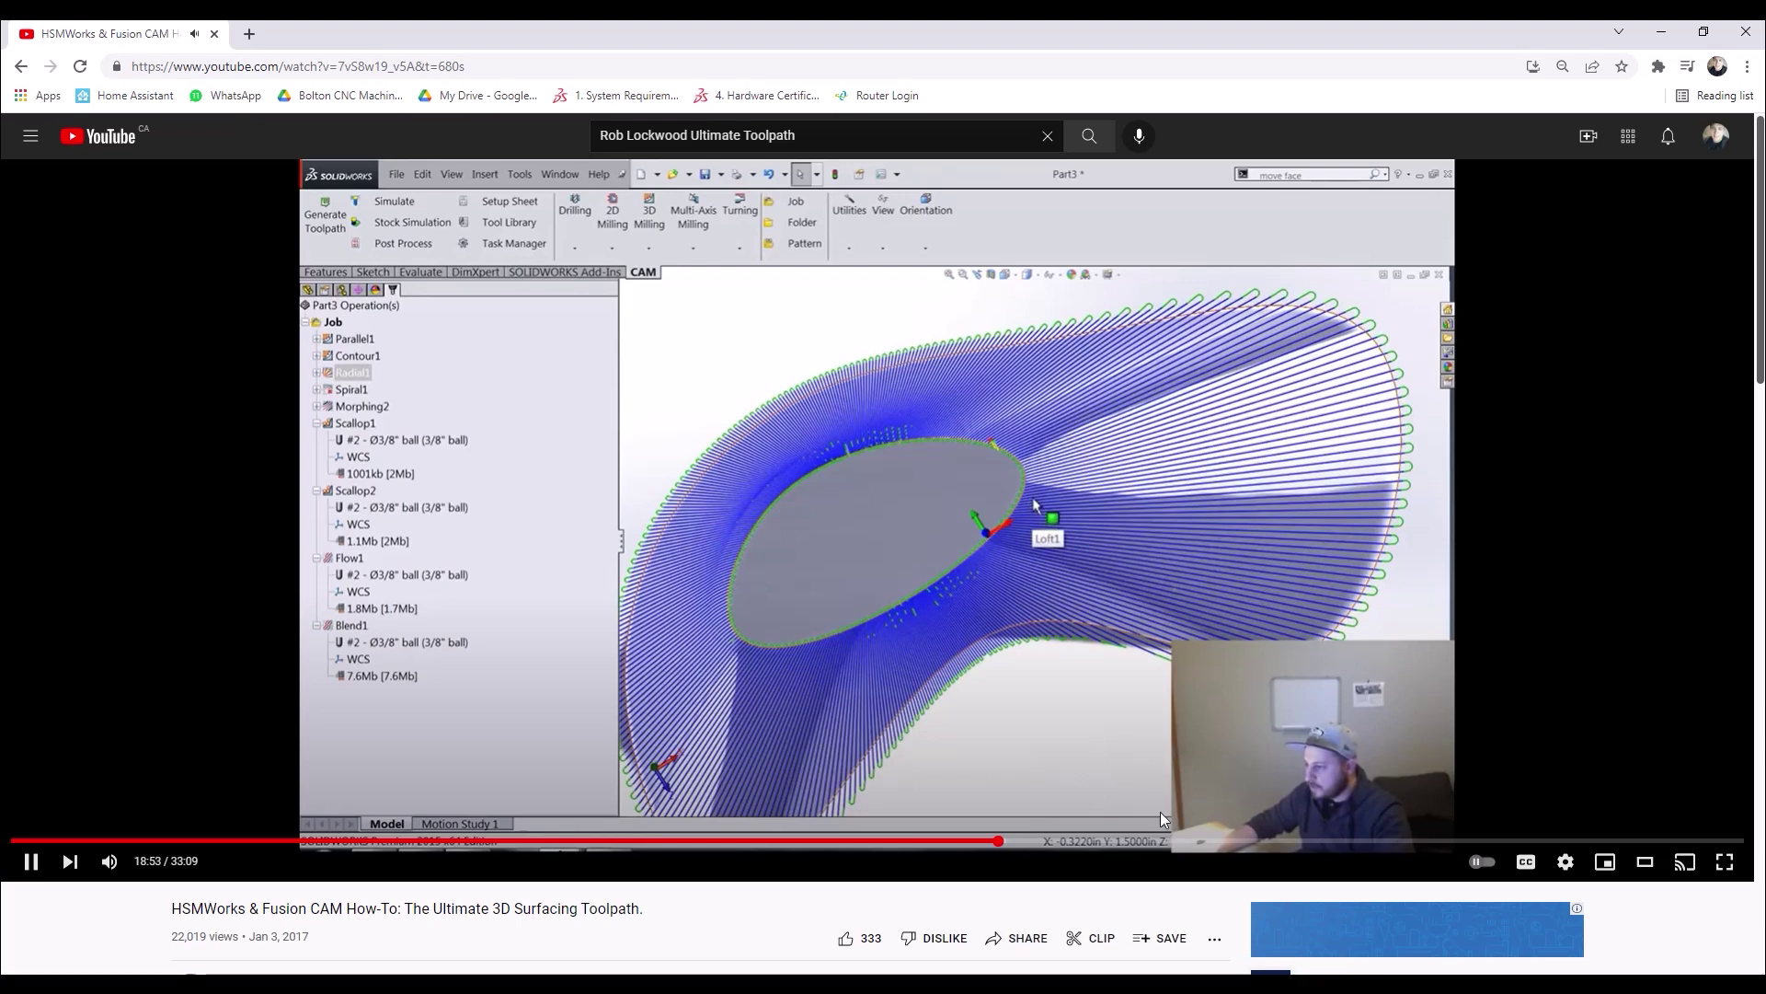
{"action": "left_click", "coordinate": [1150, 840]}
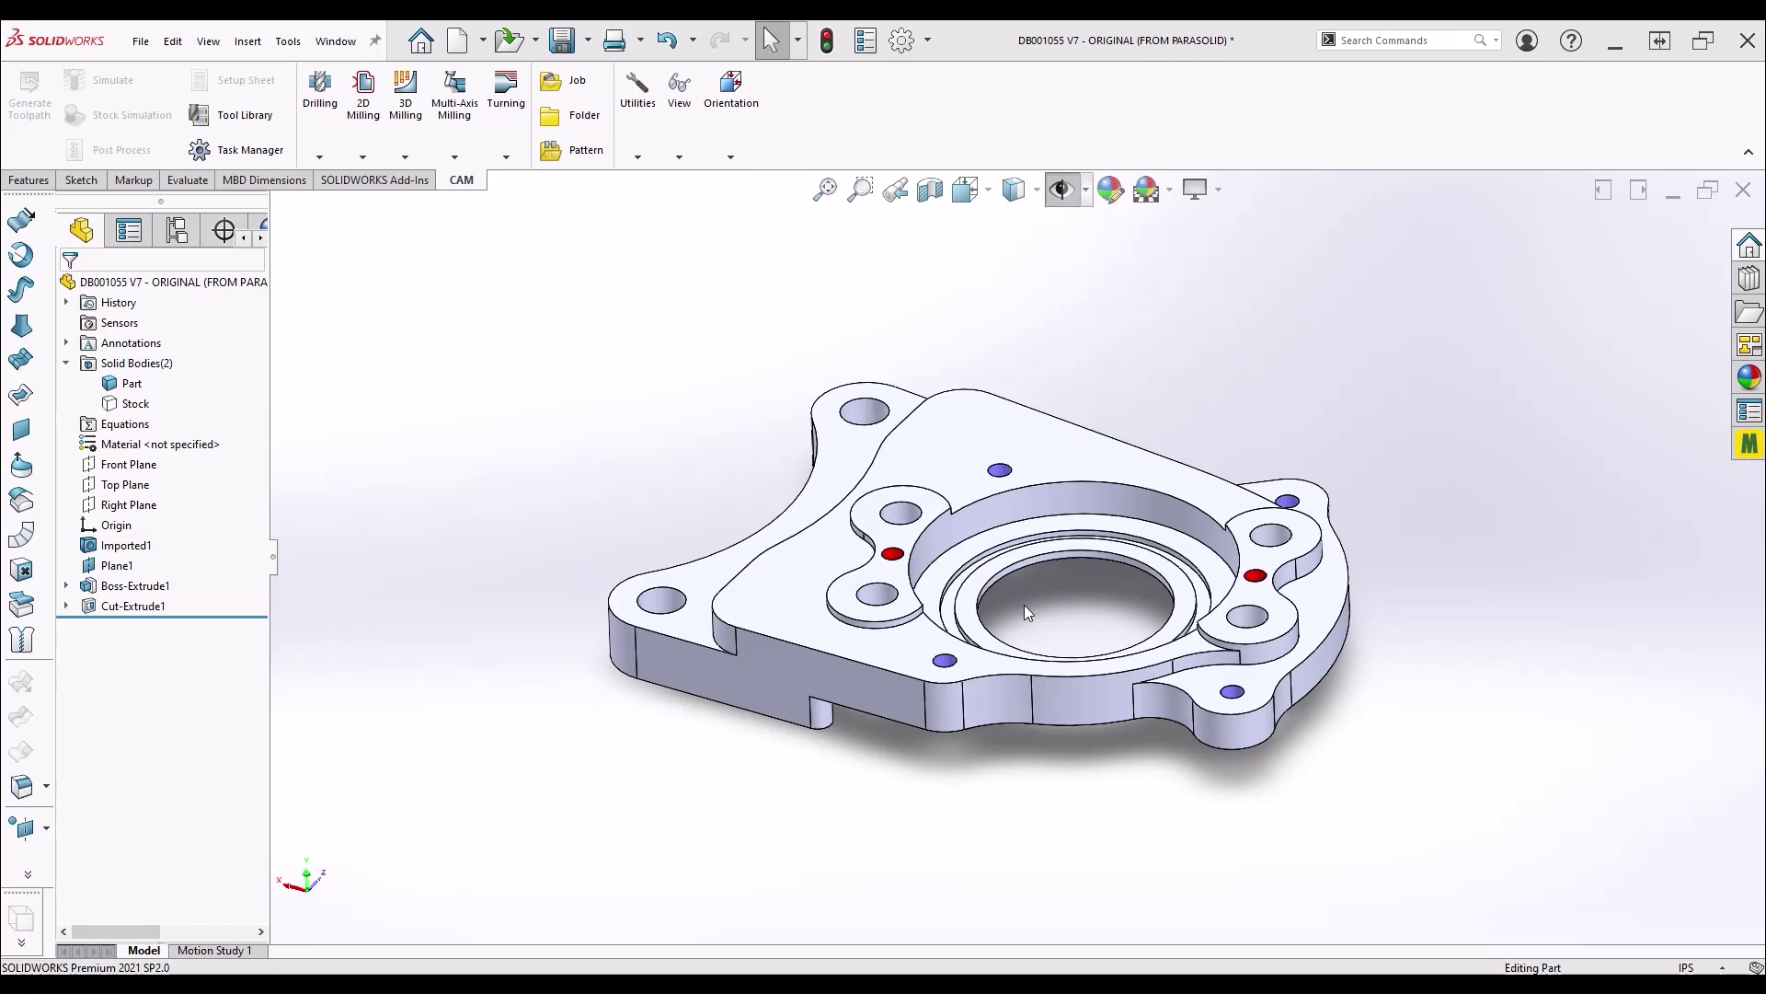
Inspect the DB001055 V7 - ORIGINAL part, highlighting the ring-shaped step face in its bore recess and its flat outer side face
{"action": "scroll", "coordinate": [1006, 609], "scroll_direction": "down", "scroll_amount": 2}
{"action": "left_click", "coordinate": [858, 538]}
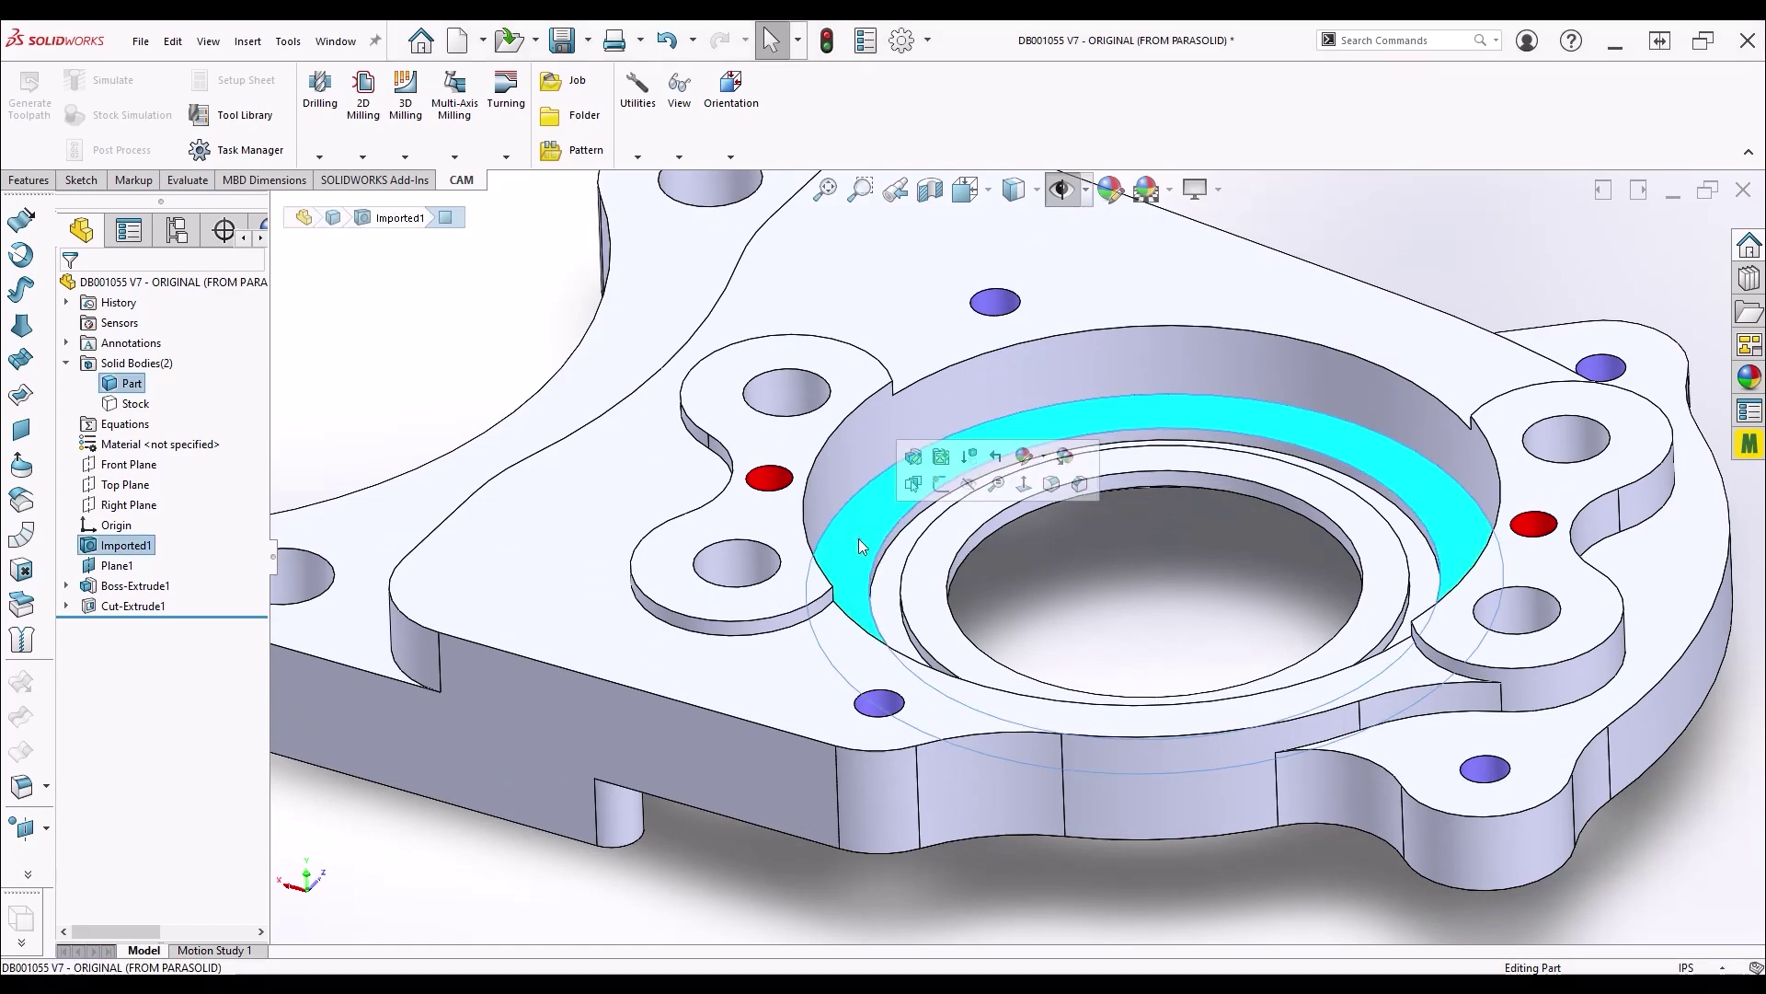
{"action": "left_click", "coordinate": [730, 747]}
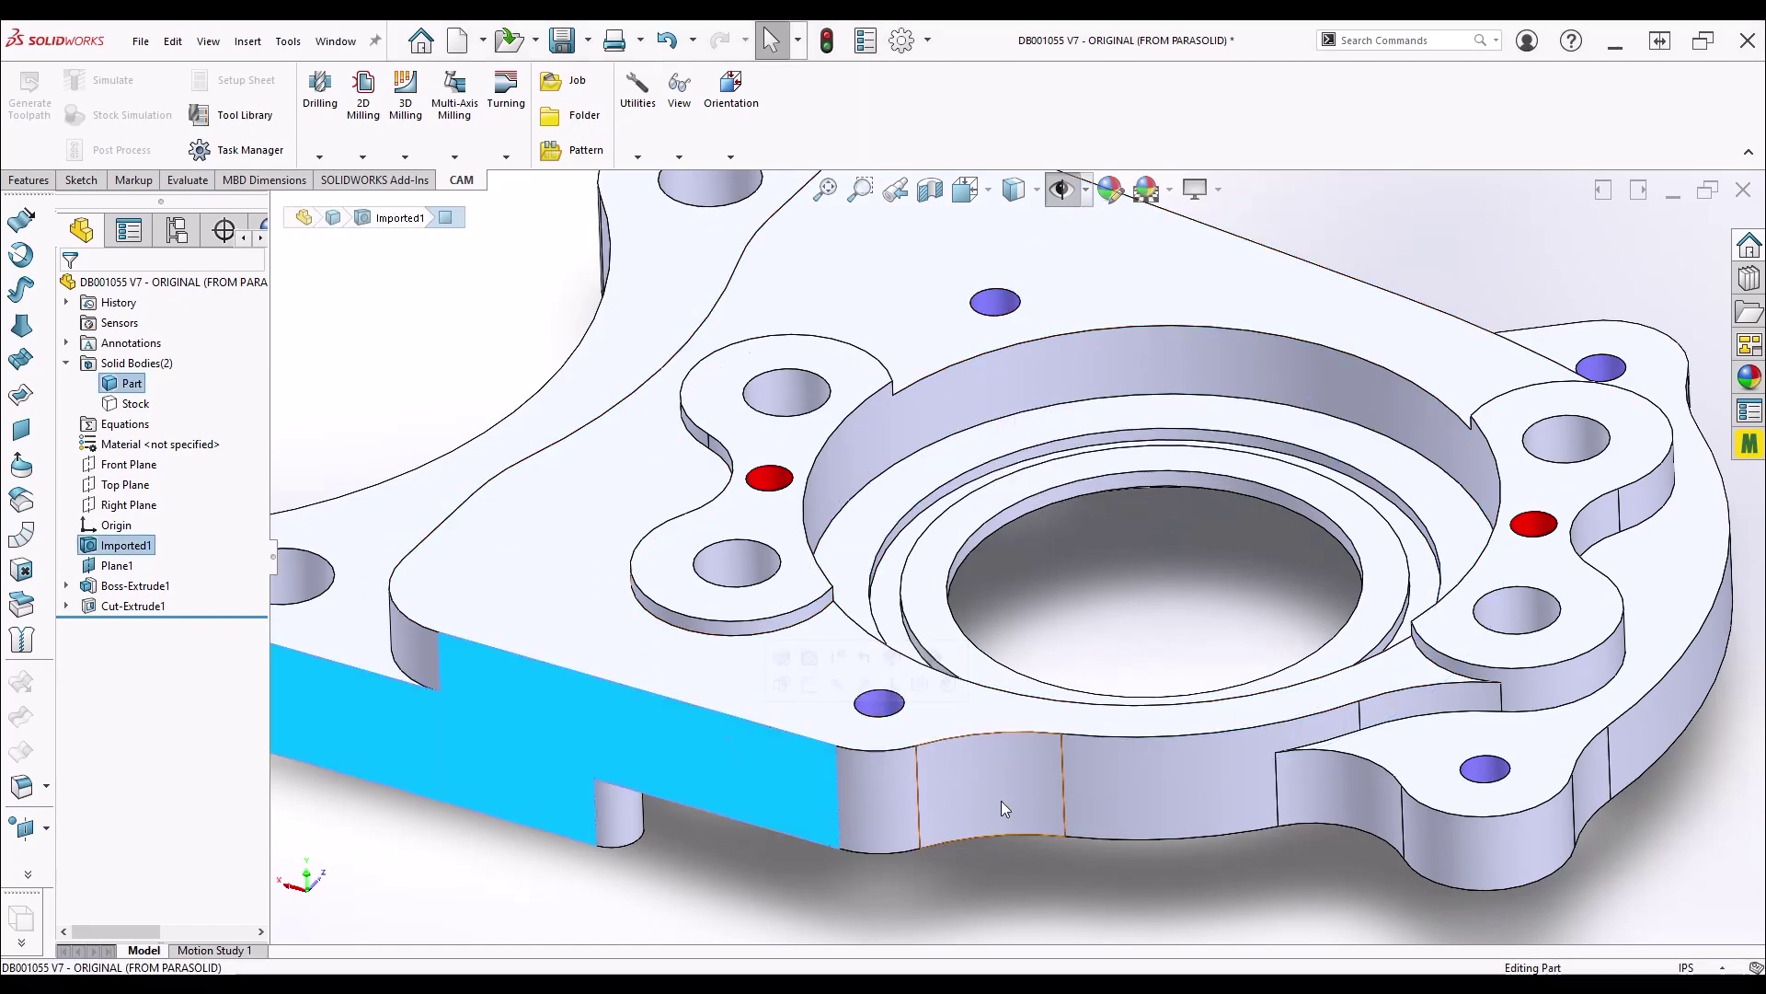
{"action": "scroll", "coordinate": [1005, 800], "scroll_direction": "up", "scroll_amount": 3}
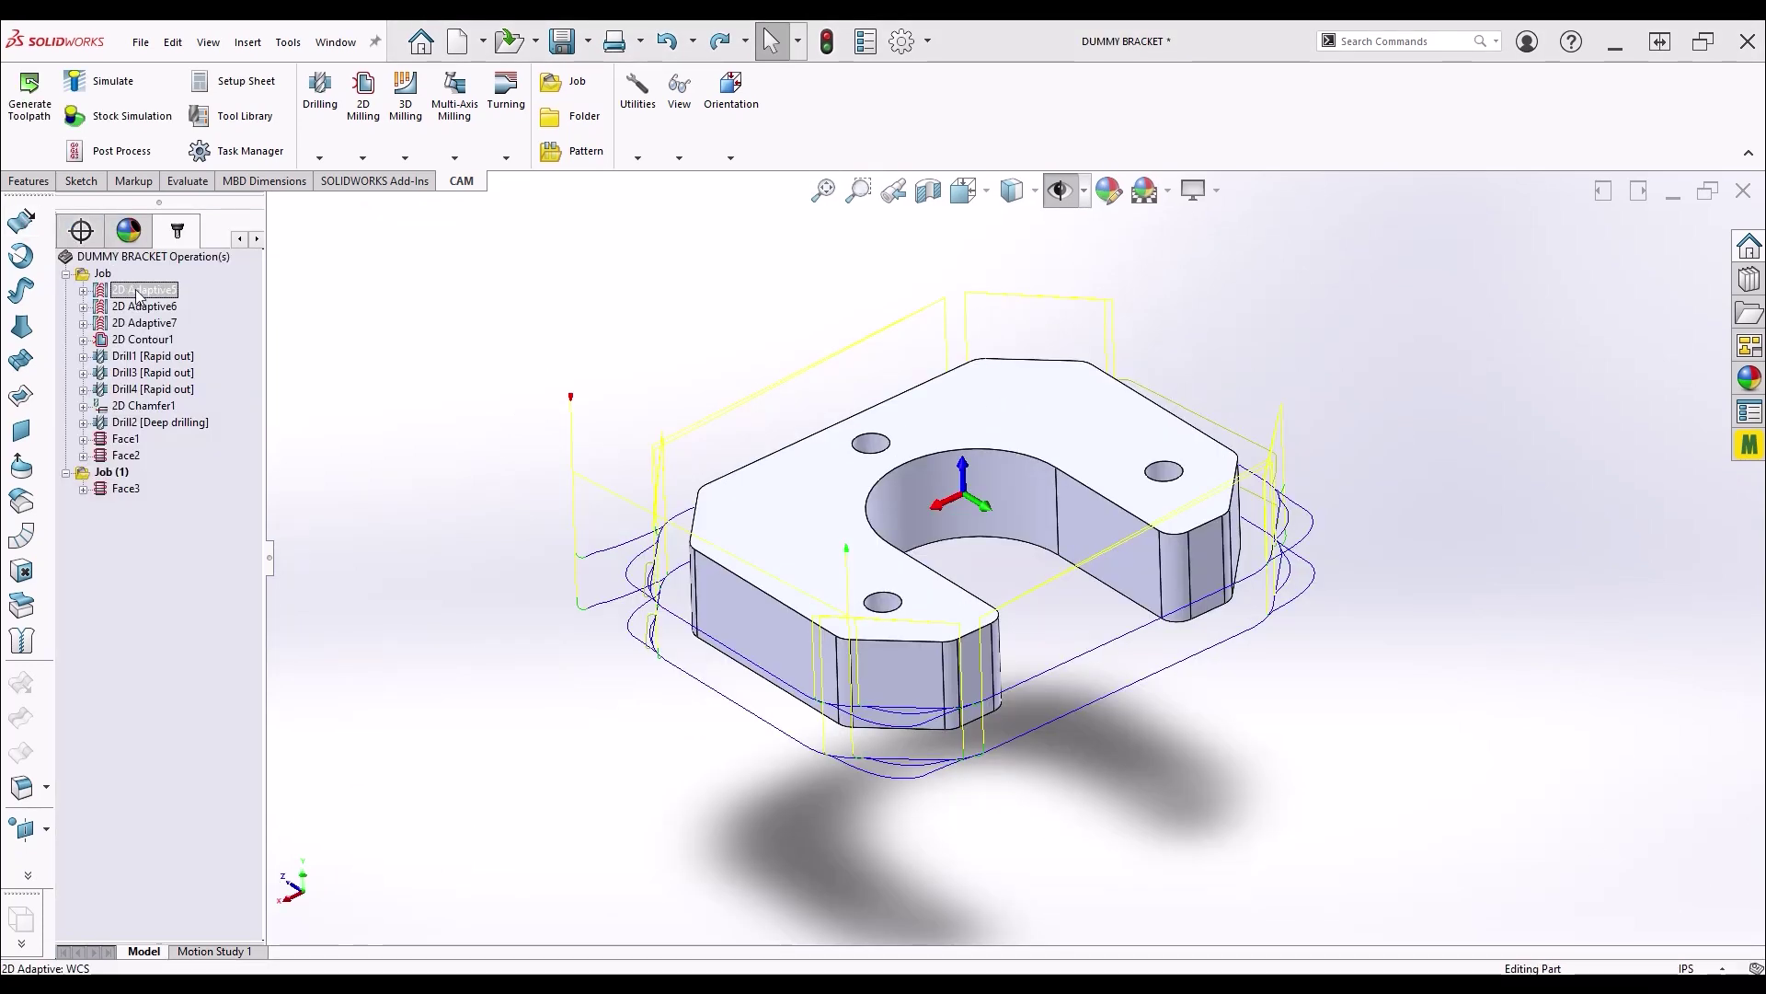
In DUMMY BRACKET's 2D Adaptive5, replace the STOCK CONTOUR selection with the bracket's bottom outer edge chain and accept the operation
{"action": "right_click", "coordinate": [139, 290]}
{"action": "left_click", "coordinate": [166, 296]}
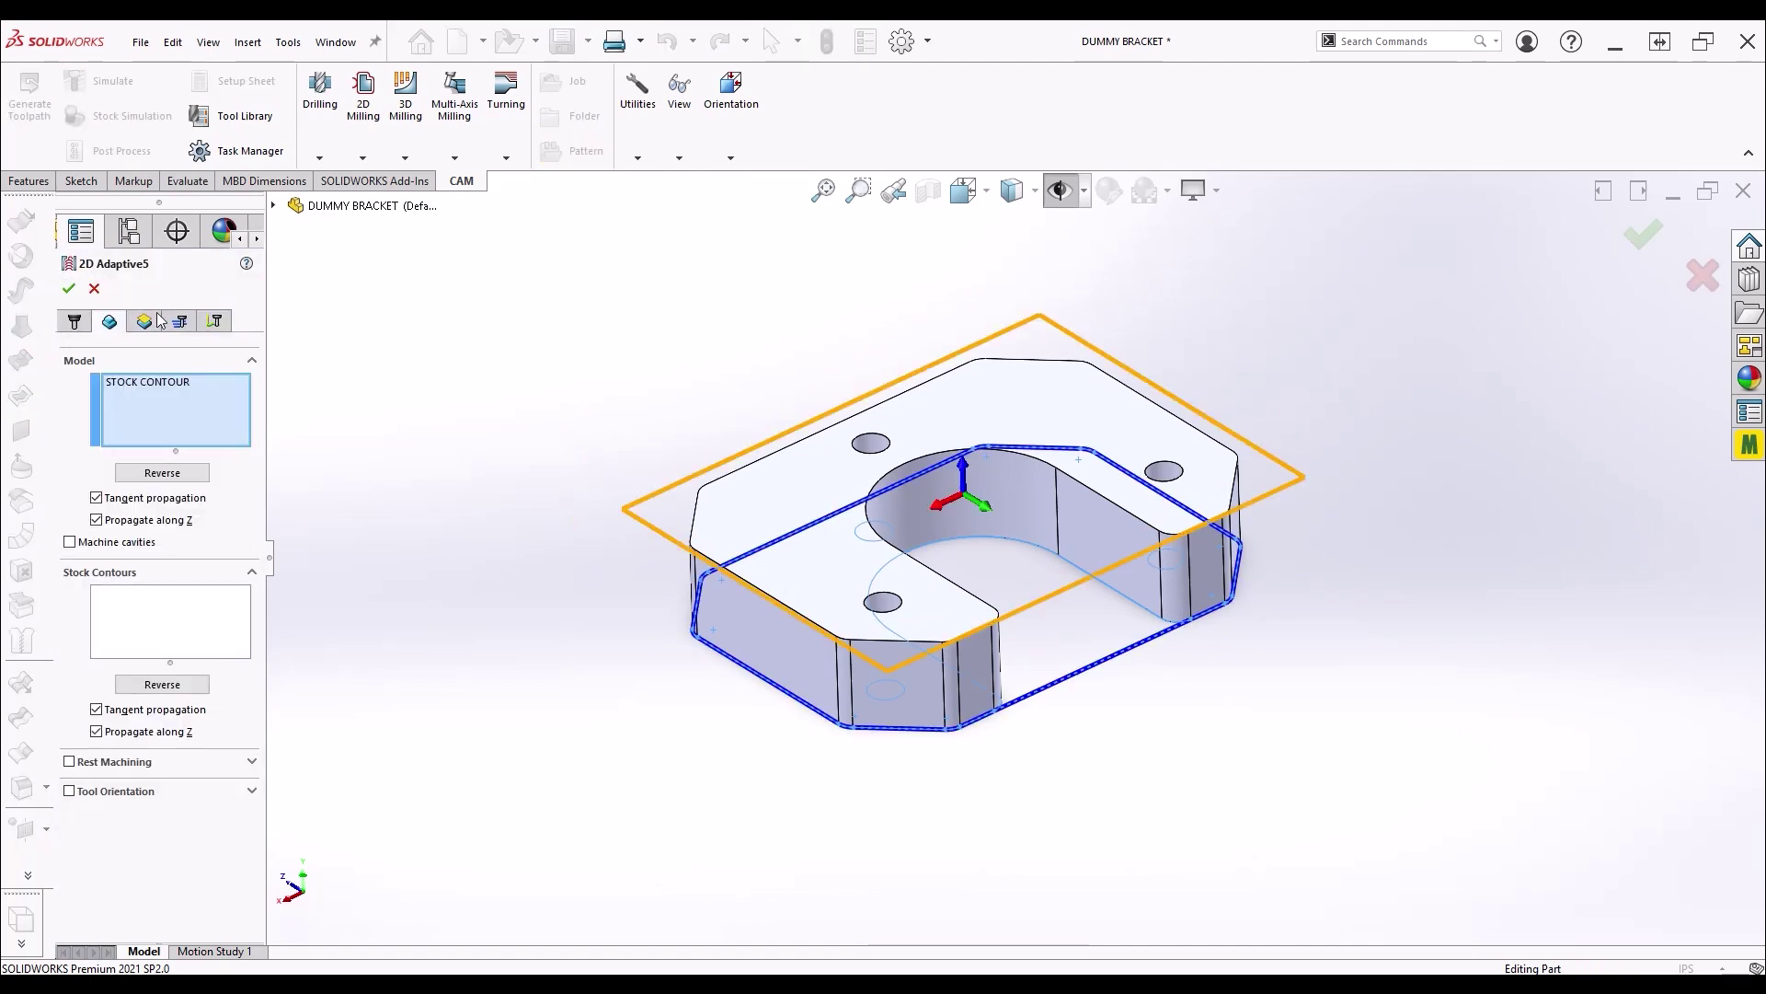
{"action": "left_click", "coordinate": [138, 382]}
{"action": "key", "text": "Delete"}
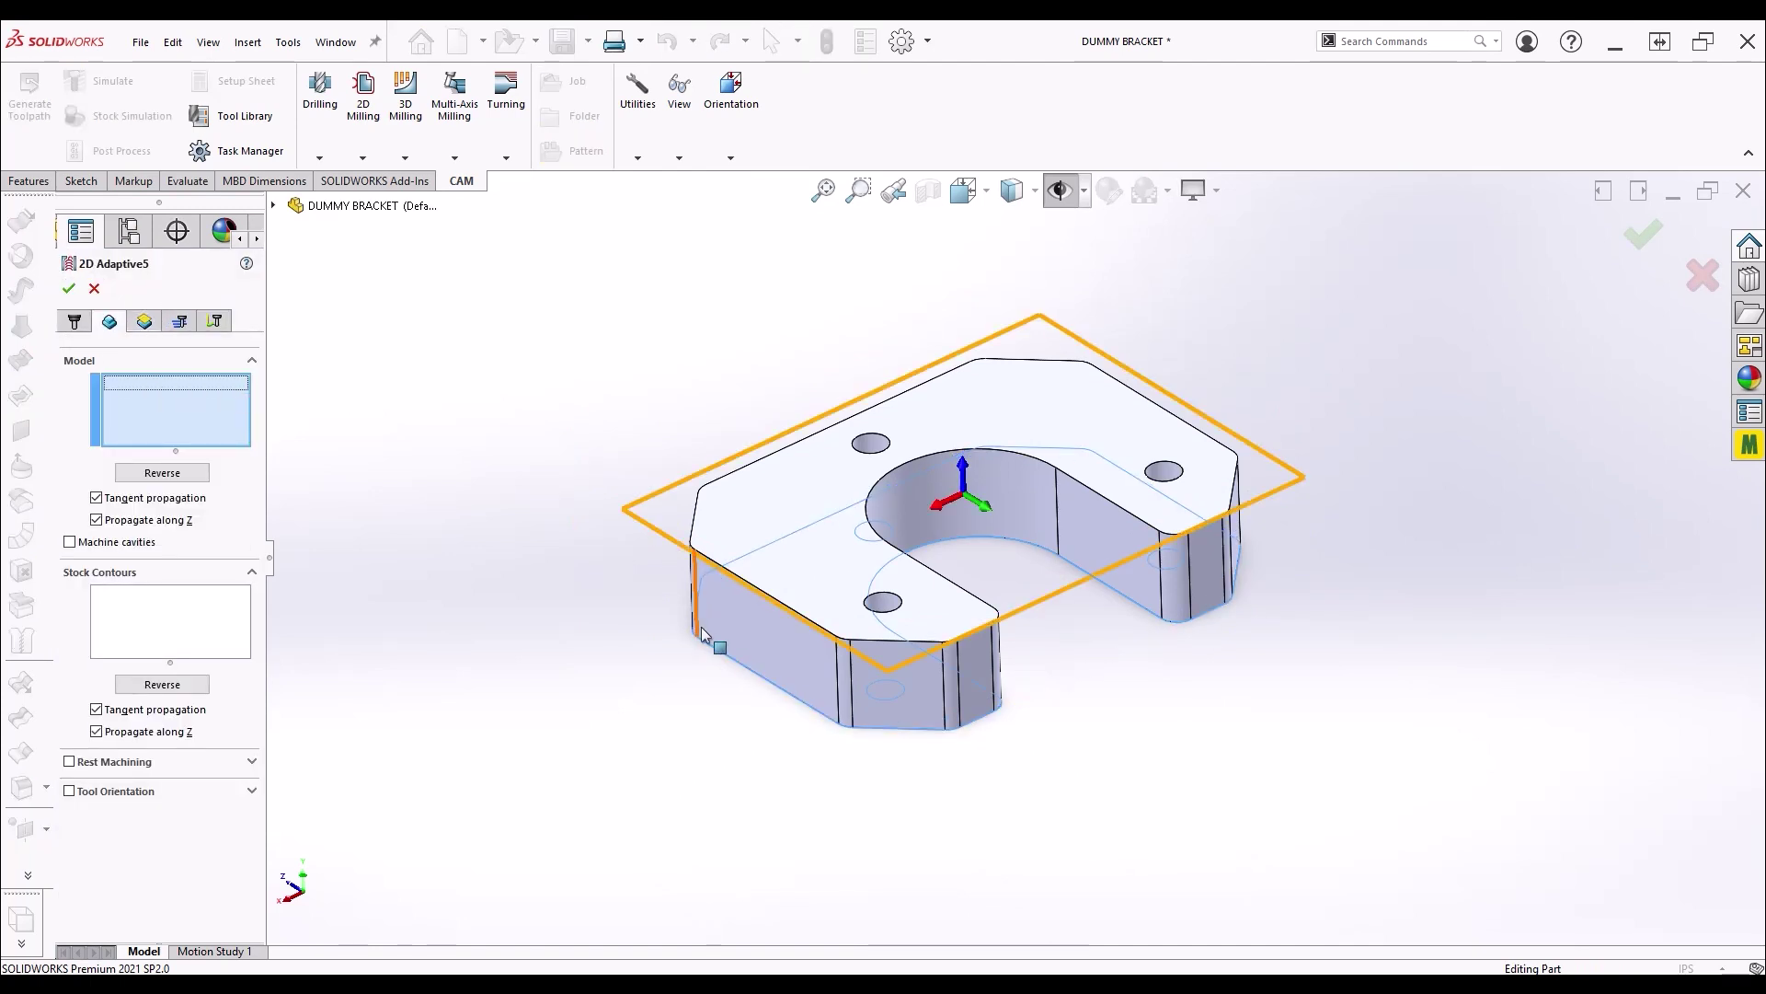
{"action": "left_click", "coordinate": [761, 681]}
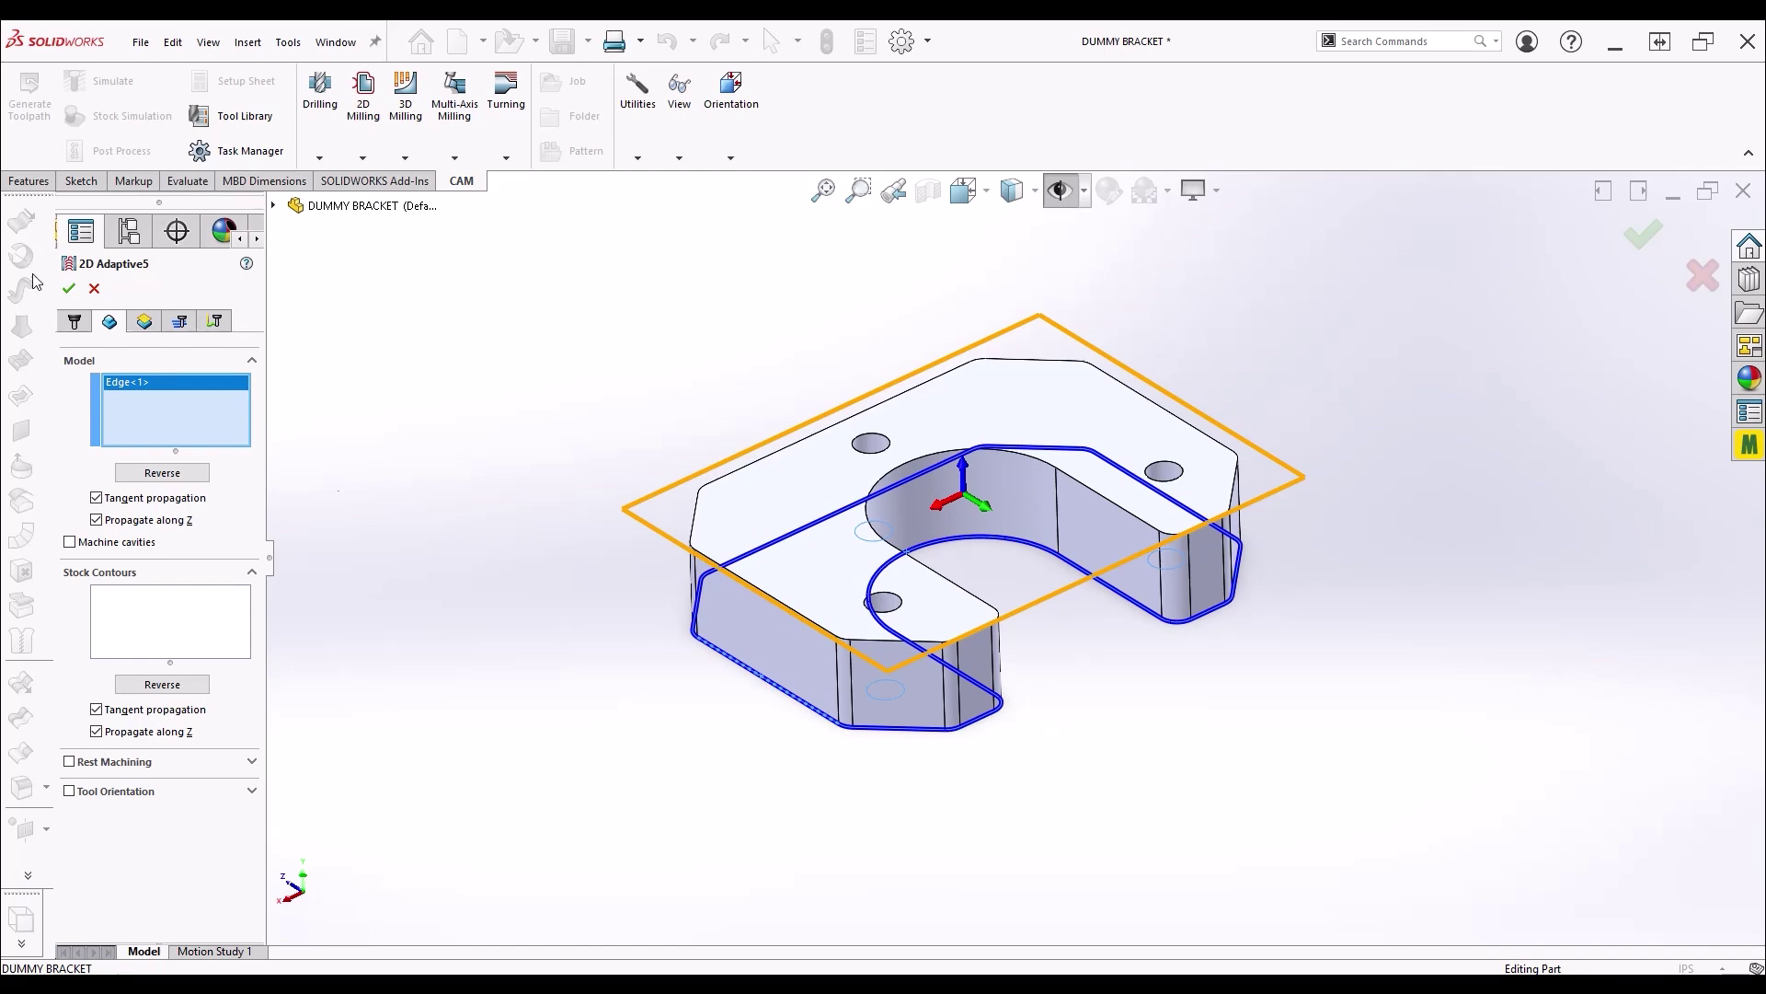
{"action": "left_click", "coordinate": [66, 289]}
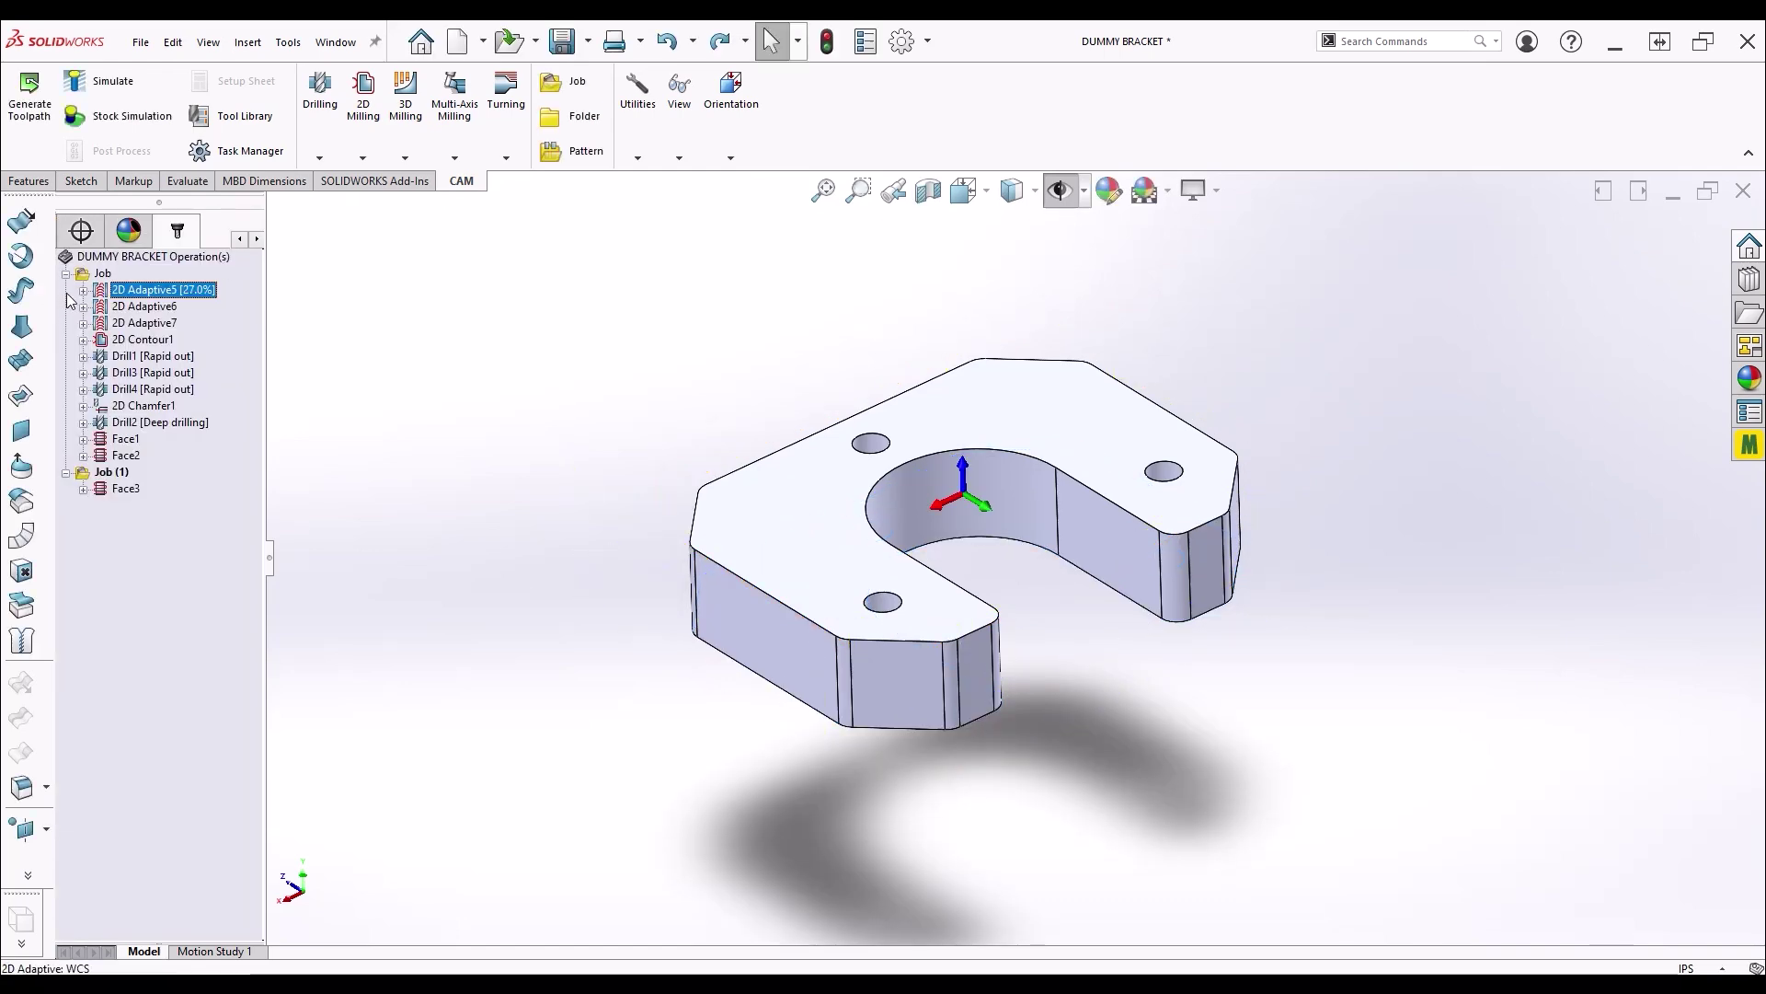
Examine the bracket with its job stock and the 2D Adaptive5 and 2D Adaptive6 toolpaths from several angles
{"action": "middle_click_drag", "start_coordinate": [815, 571], "coordinate": [1078, 600]}
{"action": "middle_click_drag", "start_coordinate": [1182, 465], "coordinate": [1146, 470]}
{"action": "scroll", "coordinate": [1145, 470], "scroll_direction": "up", "scroll_amount": 3}
{"action": "left_click", "coordinate": [145, 305]}
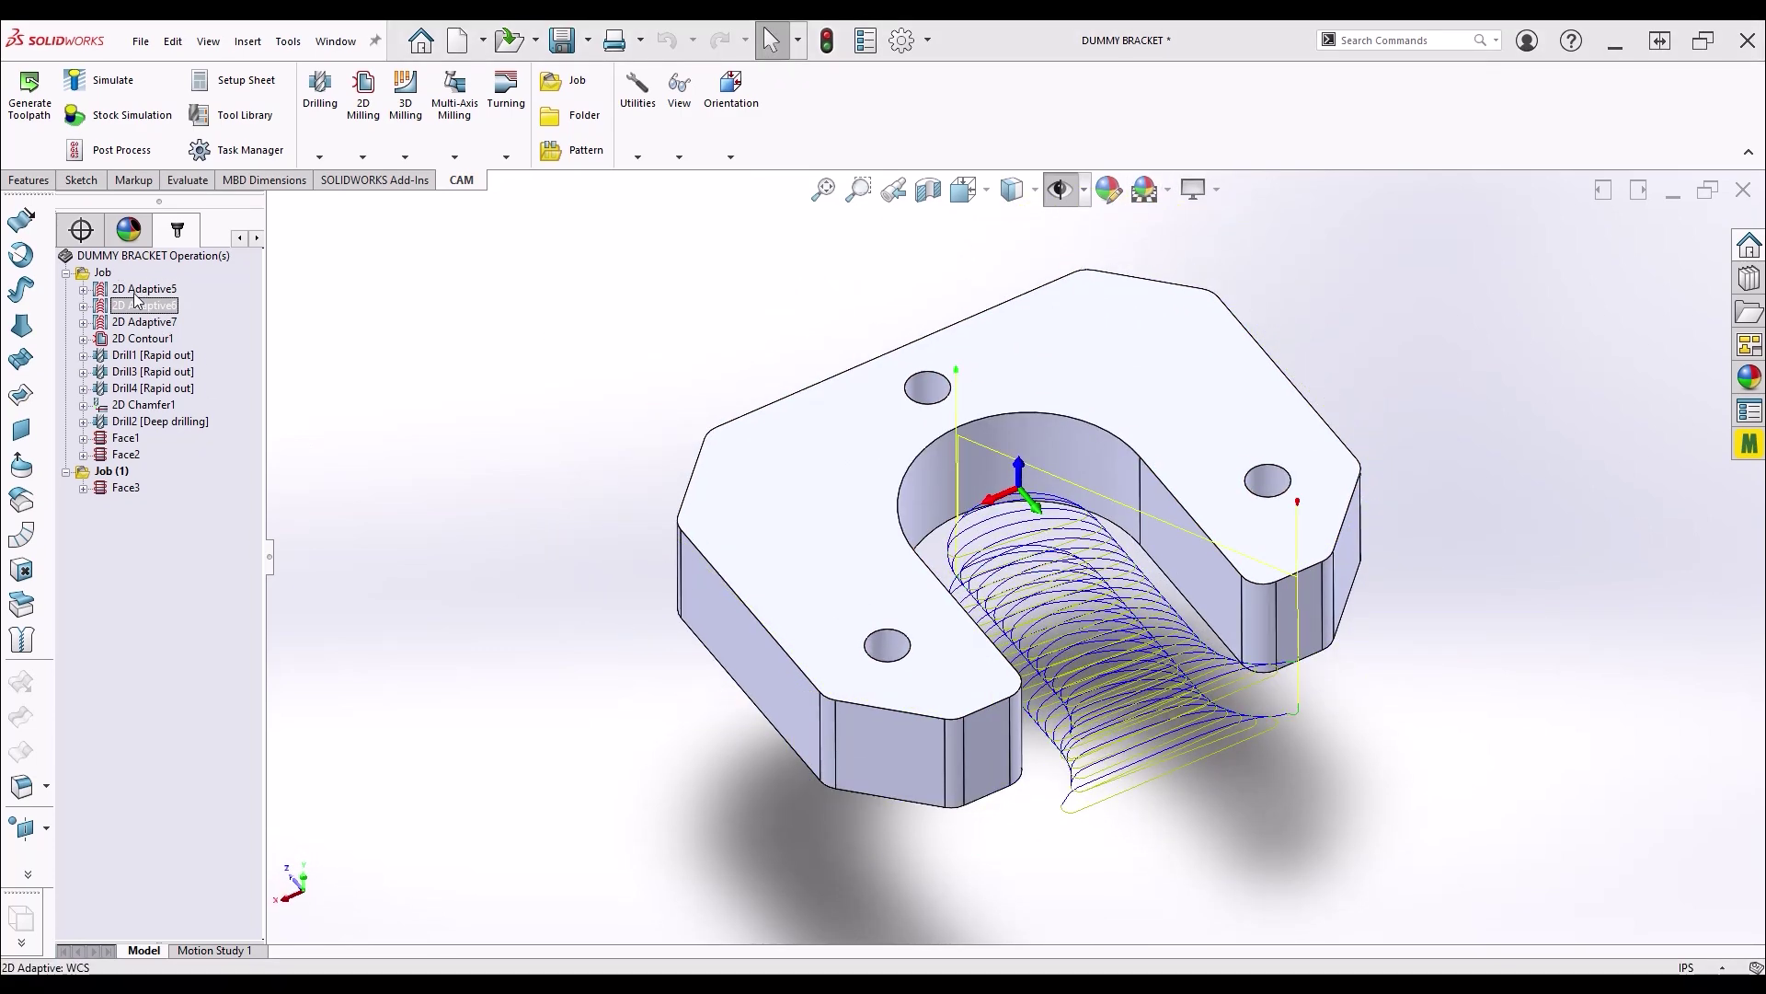
{"action": "left_click", "coordinate": [103, 272]}
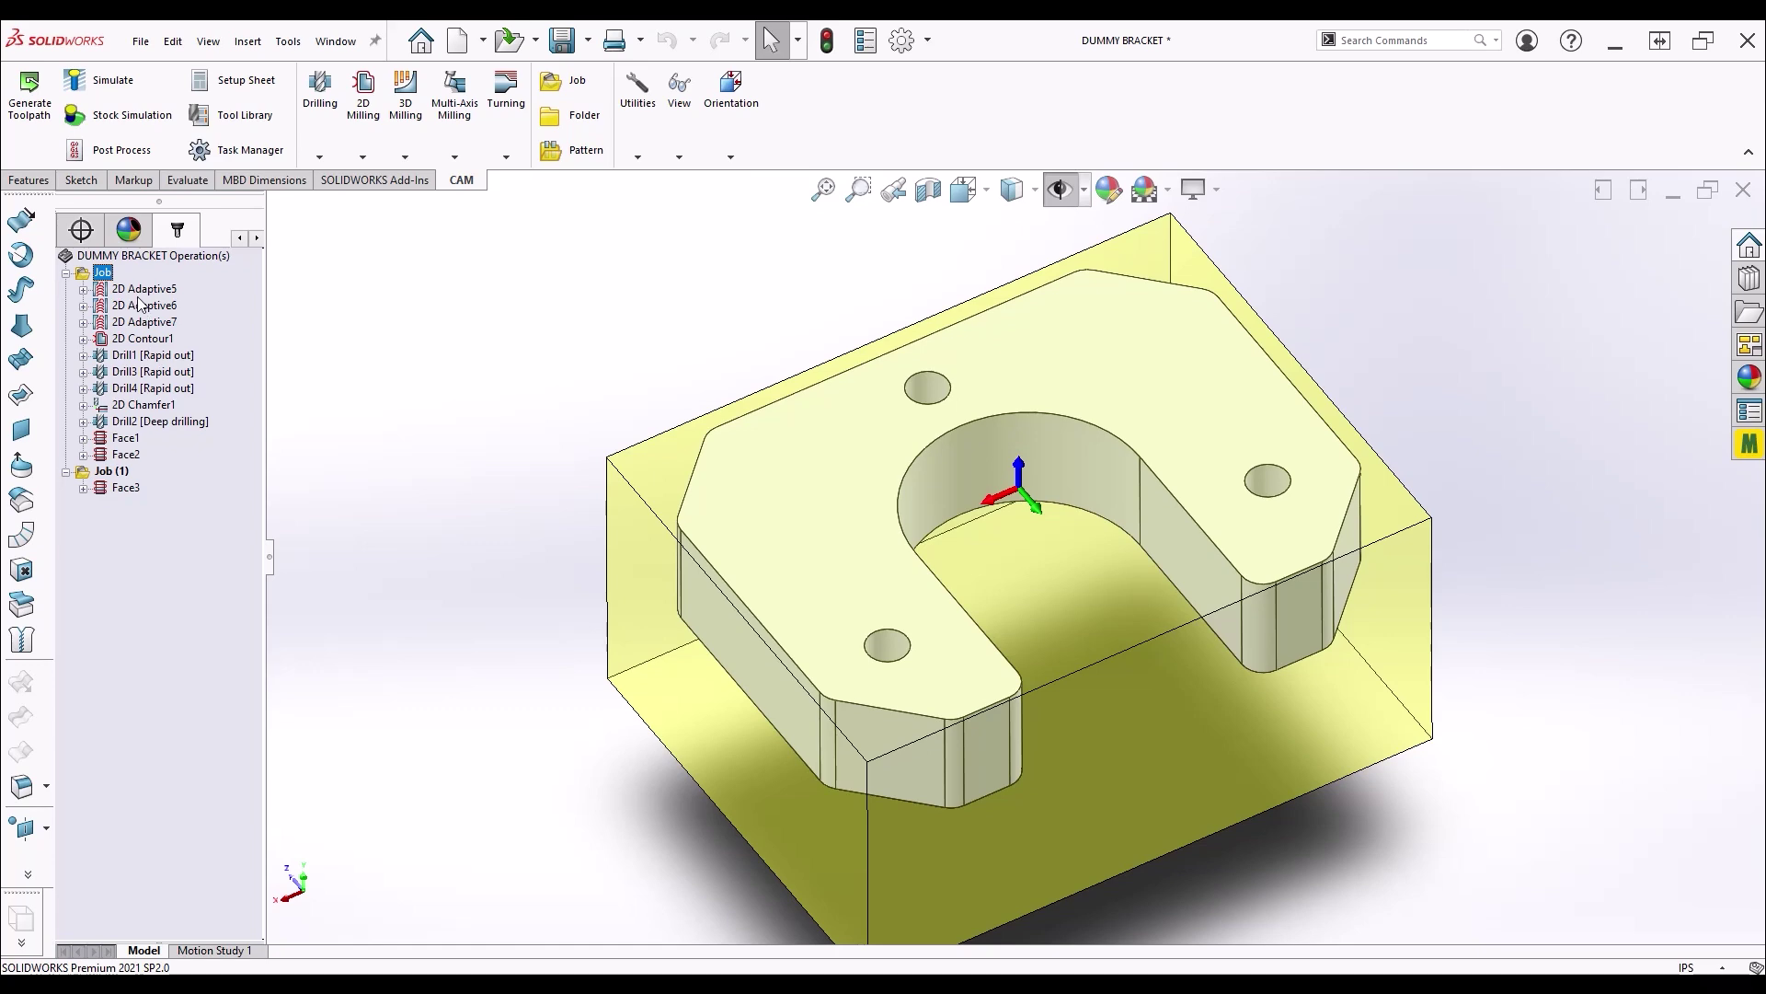
{"action": "left_click", "coordinate": [143, 289]}
{"action": "left_click", "coordinate": [143, 307]}
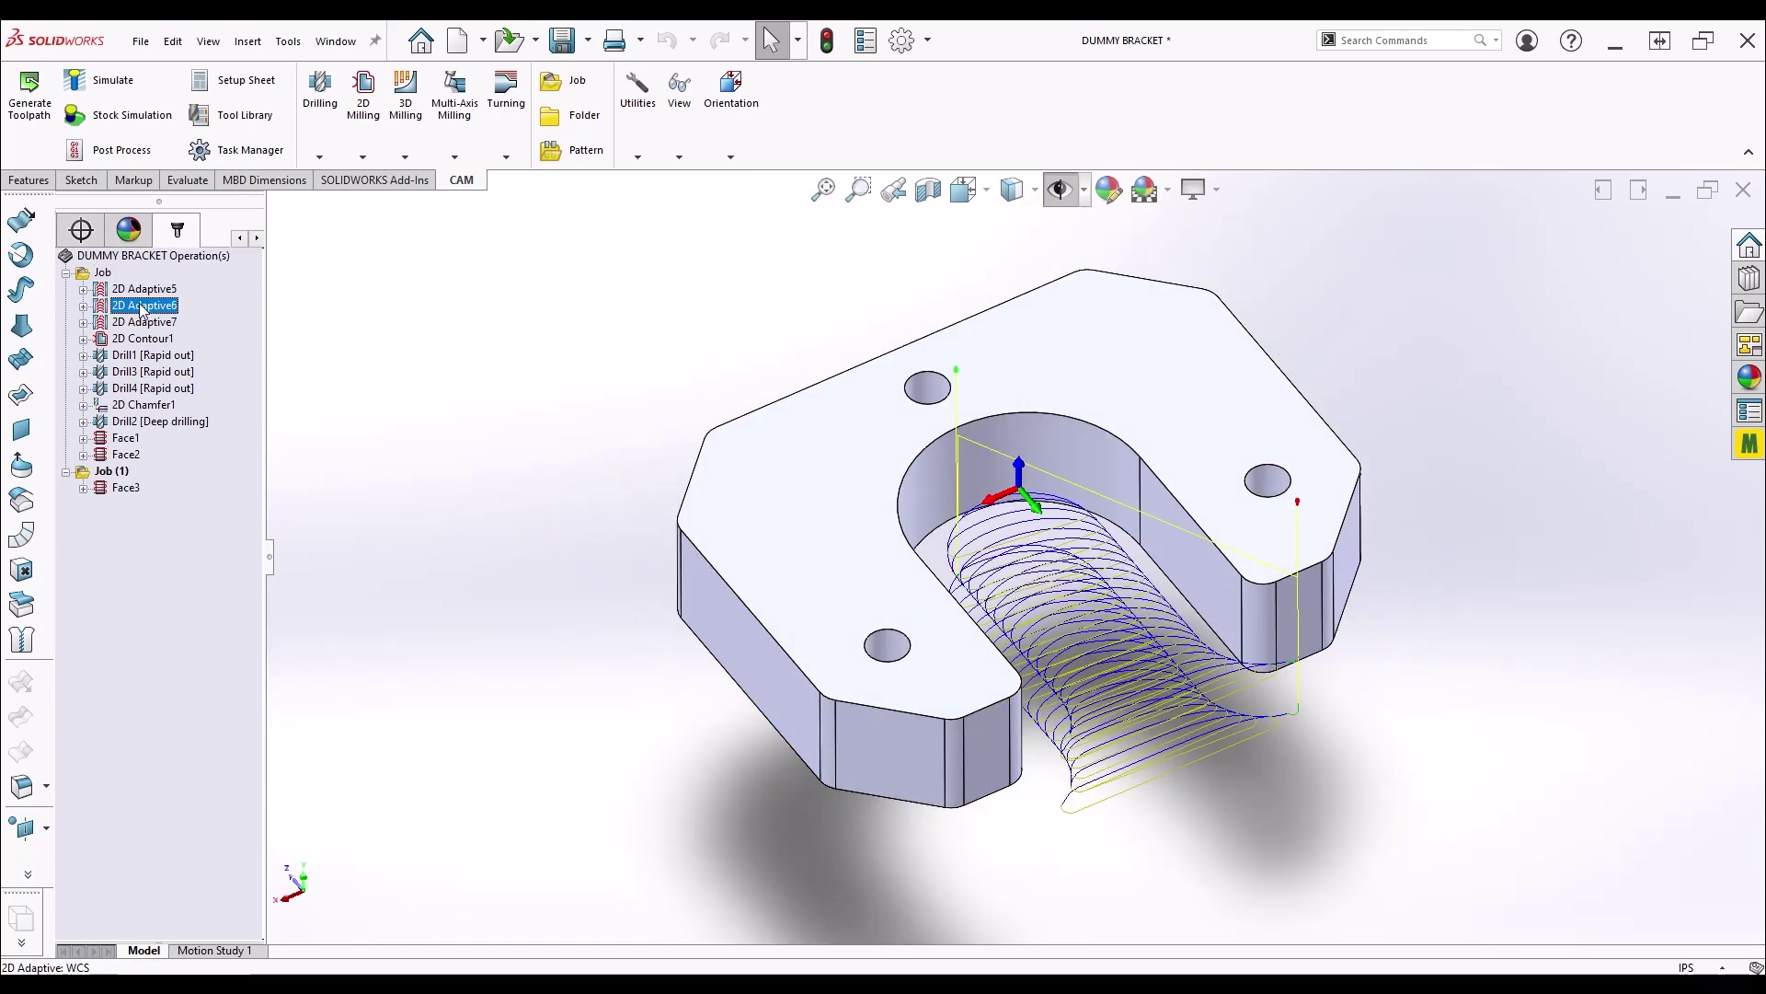
{"action": "mouse_move", "coordinate": [708, 587]}
{"action": "middle_mouse_down"}
{"action": "mouse_move", "coordinate": [733, 343]}
{"action": "mouse_move", "coordinate": [718, 571]}
{"action": "middle_mouse_up"}
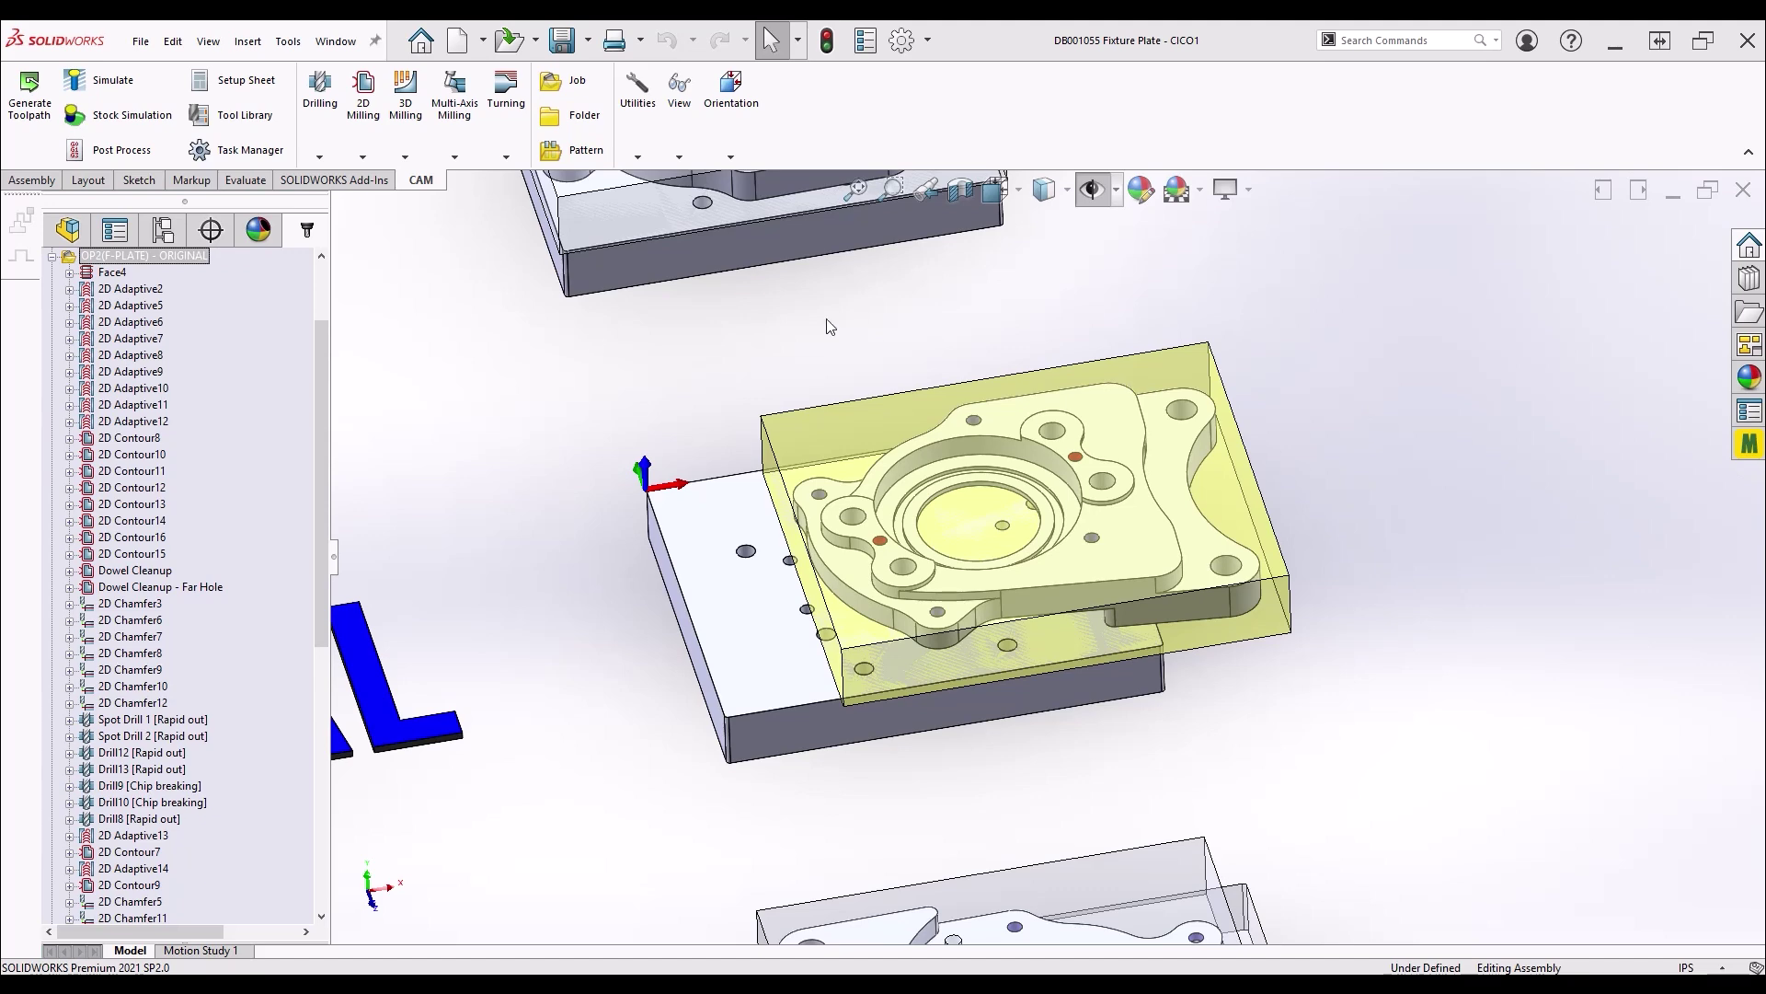
Open 2D Adaptive6 of OP2(F-PLATE) - ORIGINAL for editing and inspect its OP2 ORIG - 2ND DECK STOCK CONTOUR and OP2 ORIG - STOCK CONTOUR selections
{"action": "left_click", "coordinate": [129, 288]}
{"action": "left_click", "coordinate": [138, 322]}
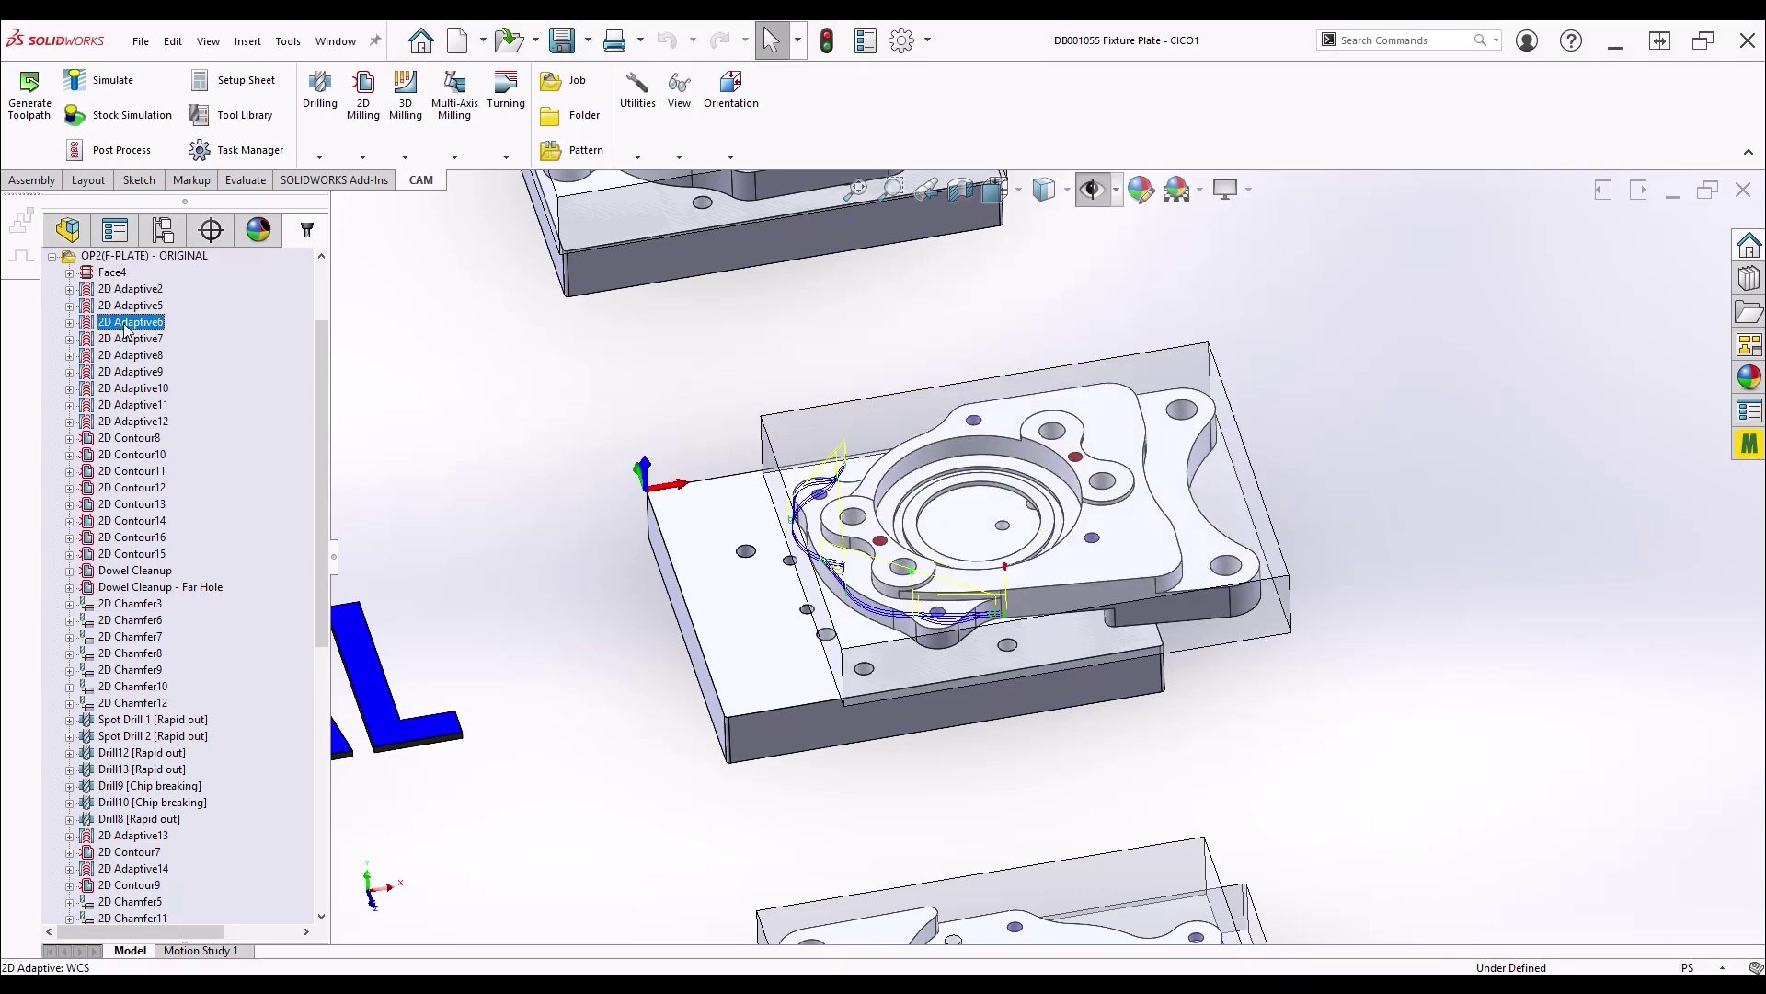
{"action": "double_click", "coordinate": [146, 324]}
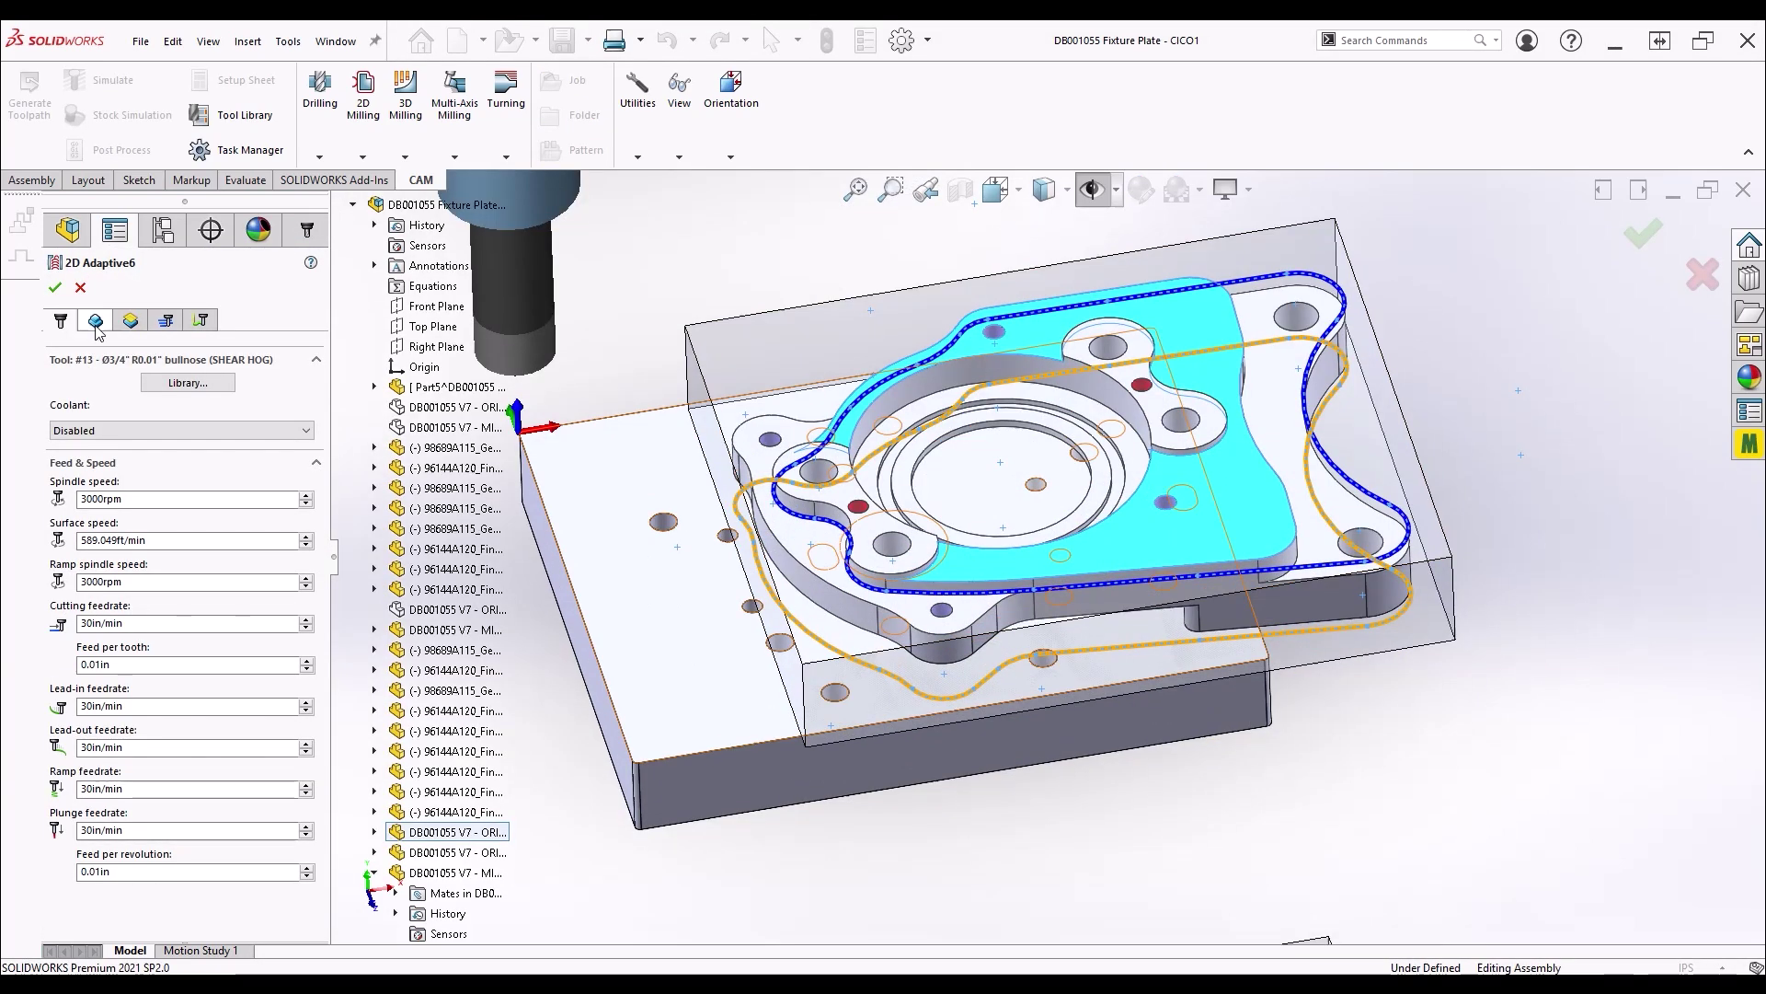
{"action": "left_click", "coordinate": [96, 320]}
{"action": "left_click", "coordinate": [135, 382]}
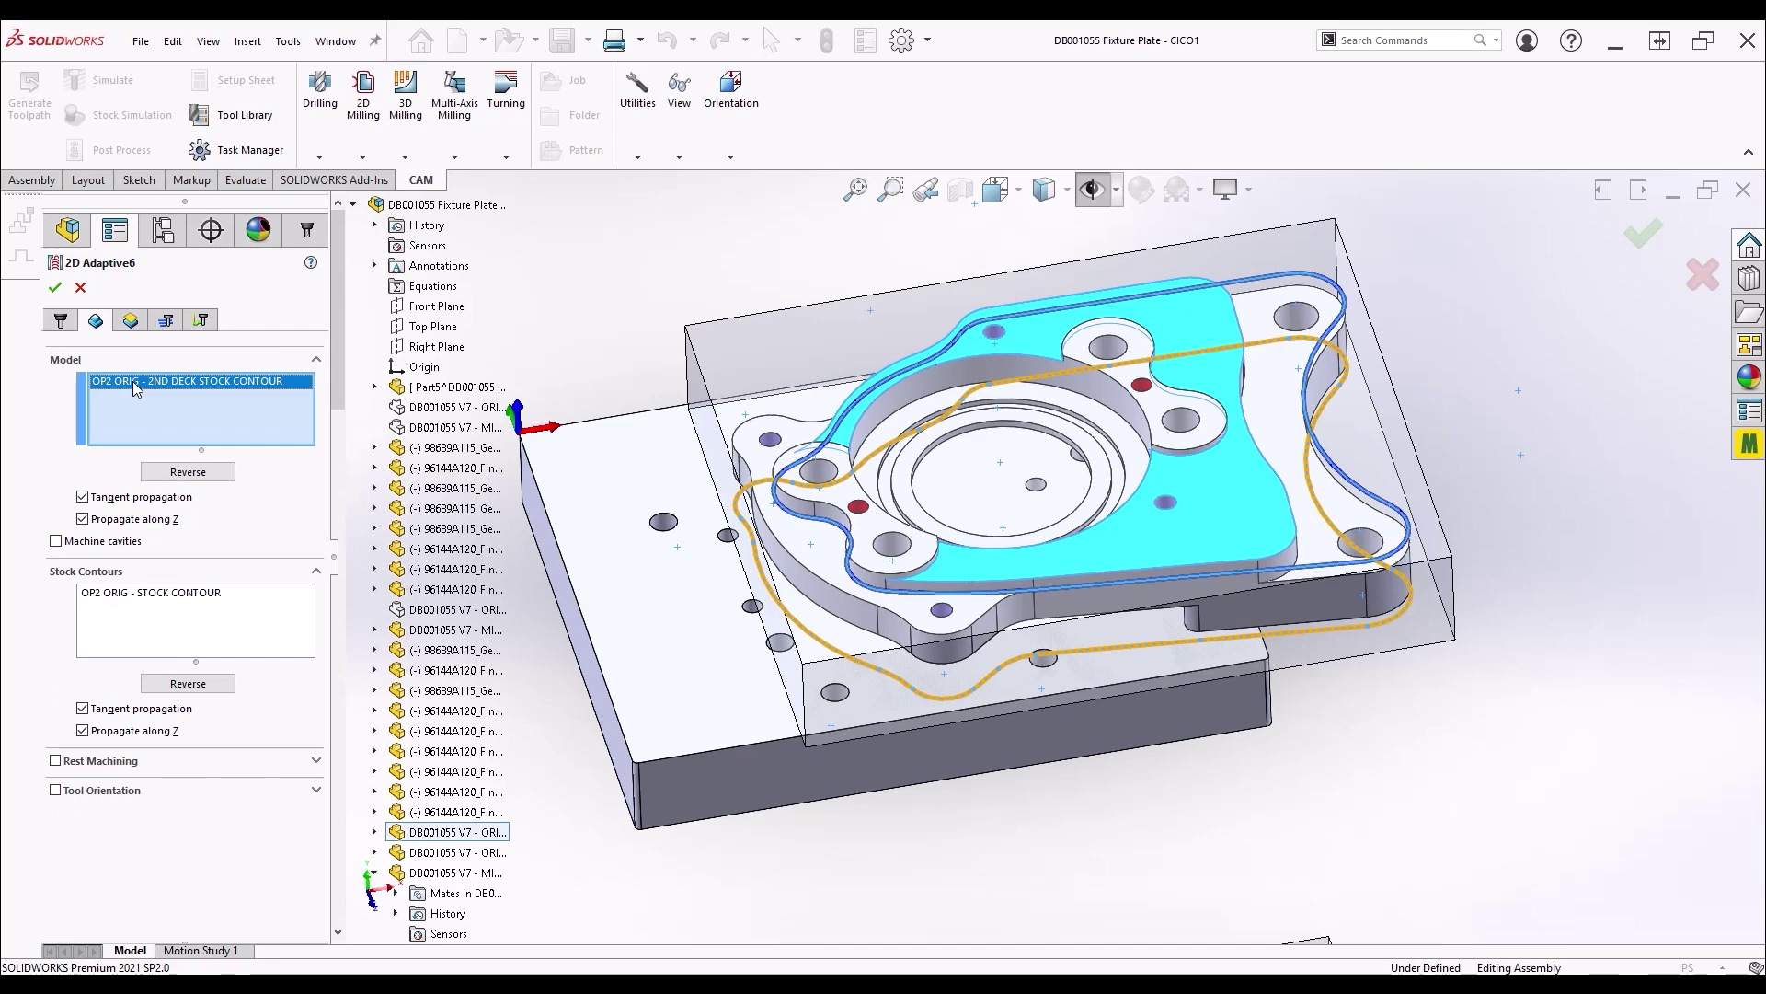
{"action": "left_click", "coordinate": [142, 600]}
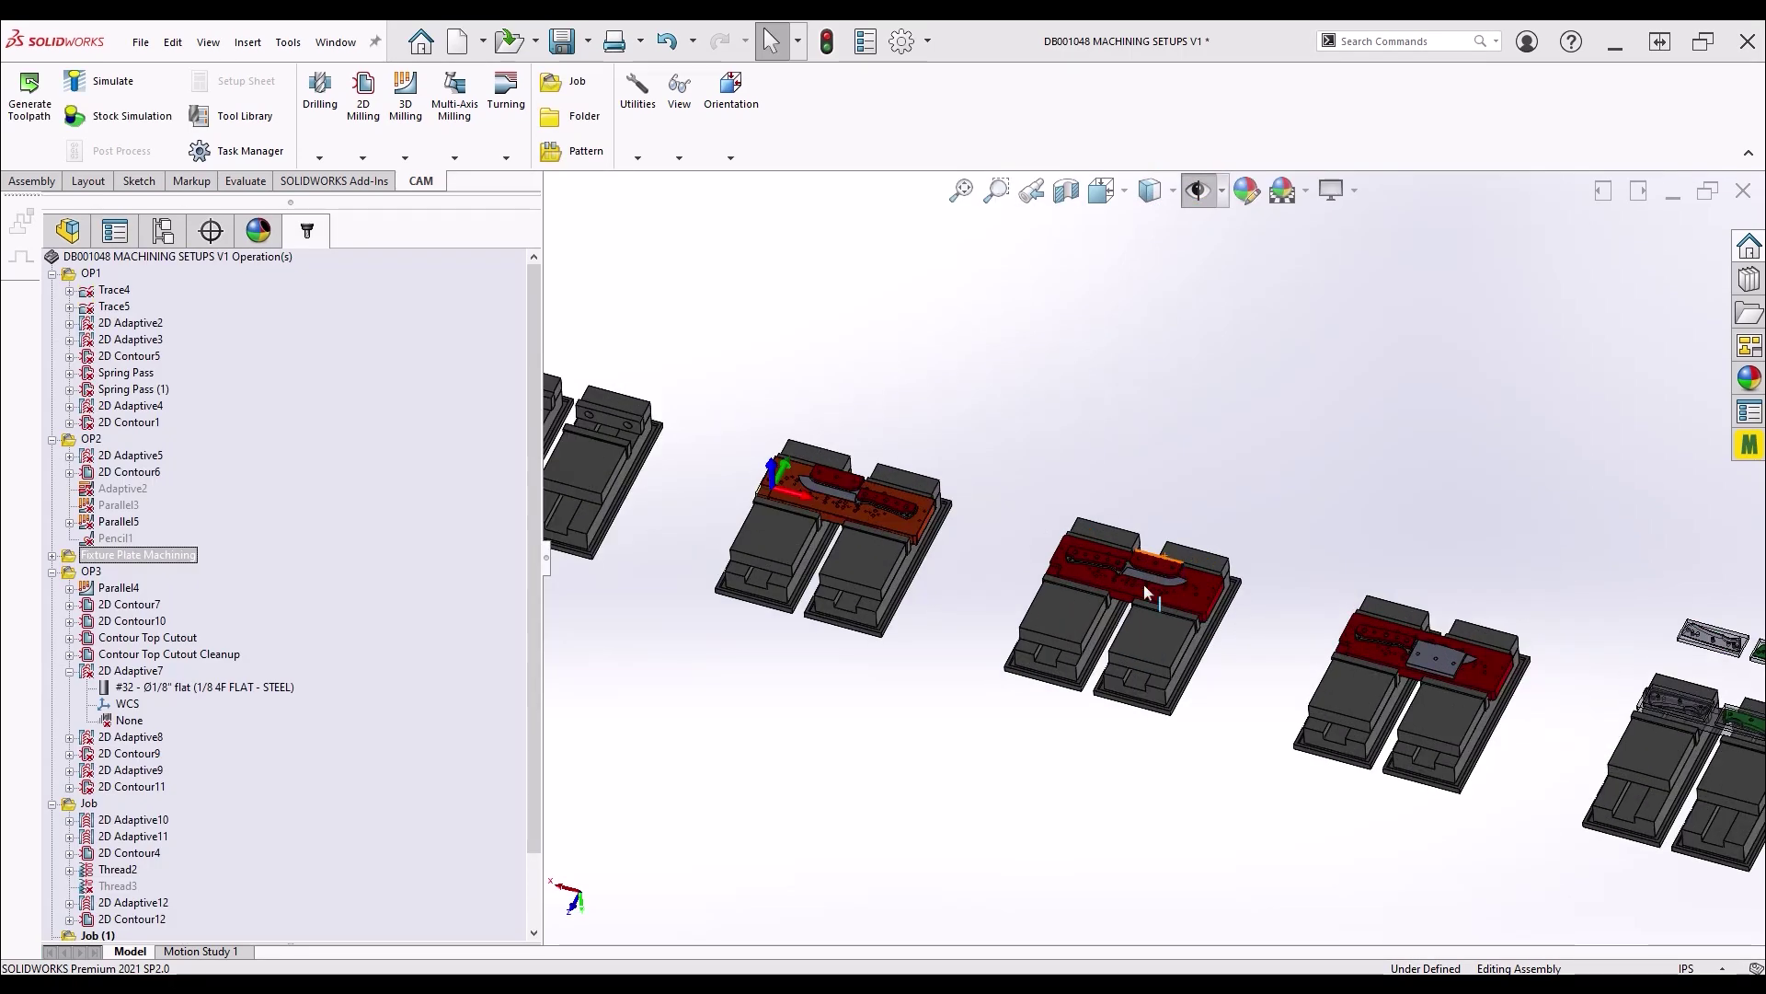
In DB001048 MACHINING SETUPS V1, select the OP3 operations from Parallel4 to Contour Top Cutout Cleanup and inspect their toolpaths and the neighbouring clamp-plate setup
{"action": "scroll", "coordinate": [1141, 570], "scroll_direction": "down", "scroll_amount": 5}
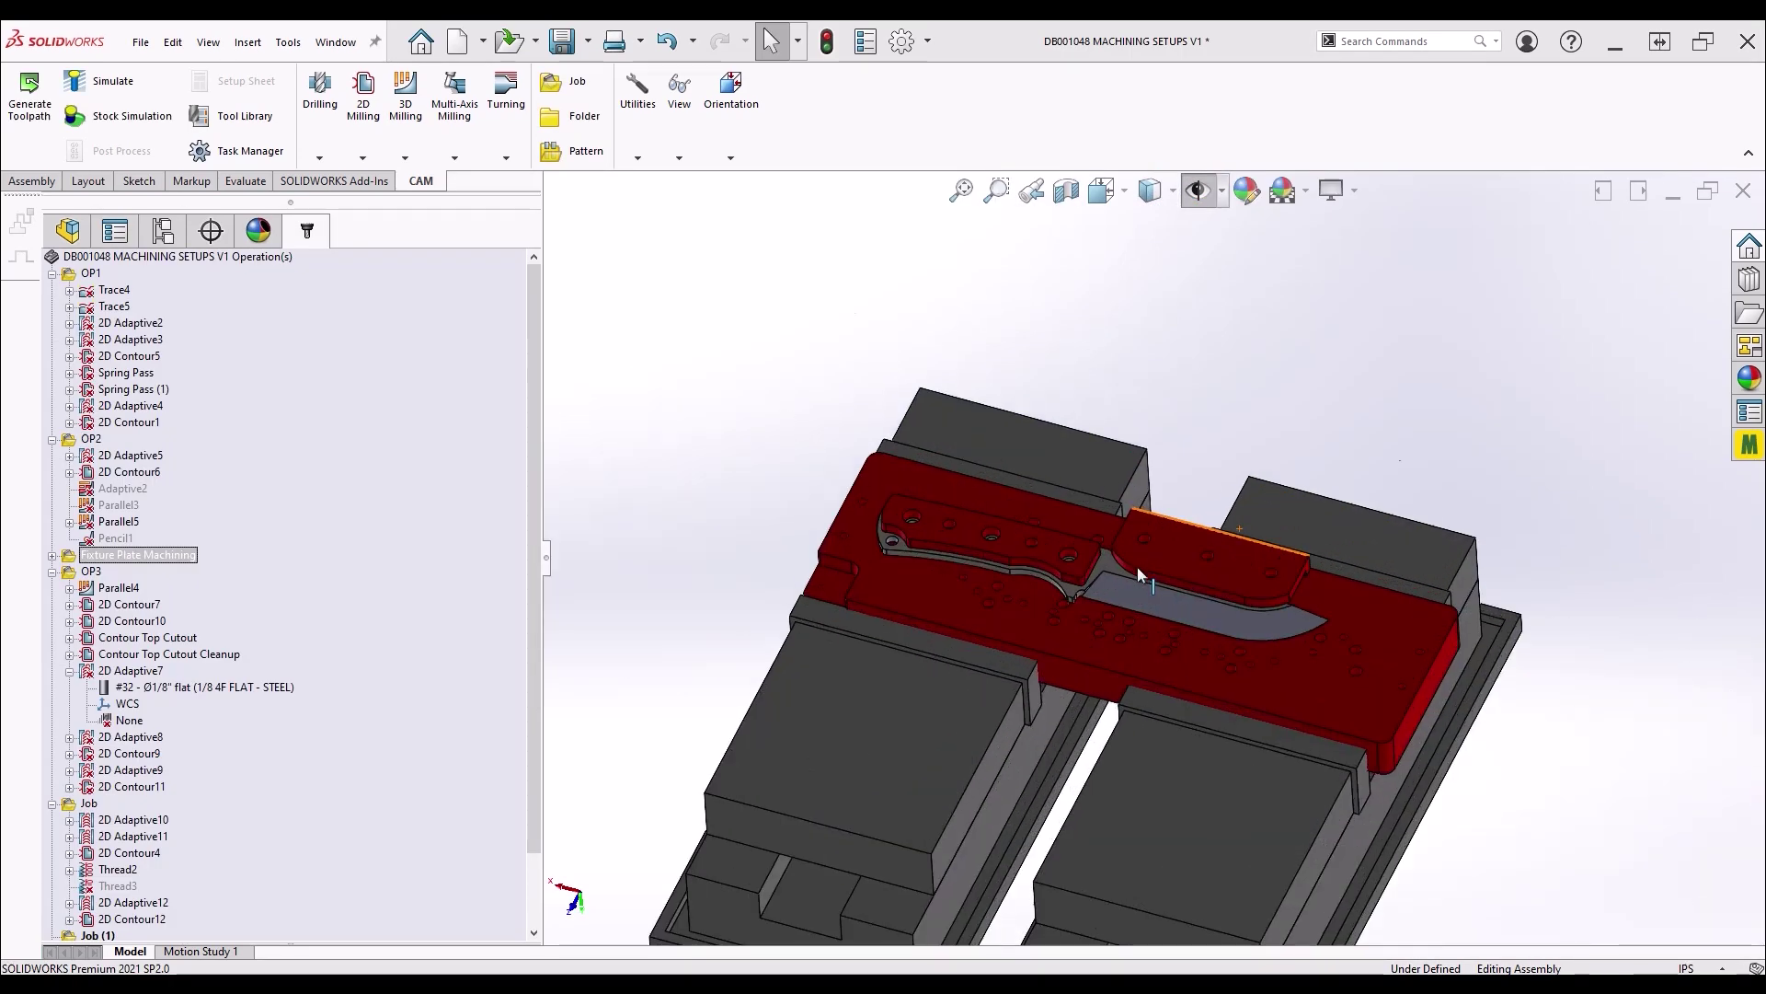
{"action": "scroll", "coordinate": [1137, 566], "scroll_direction": "down", "scroll_amount": 3}
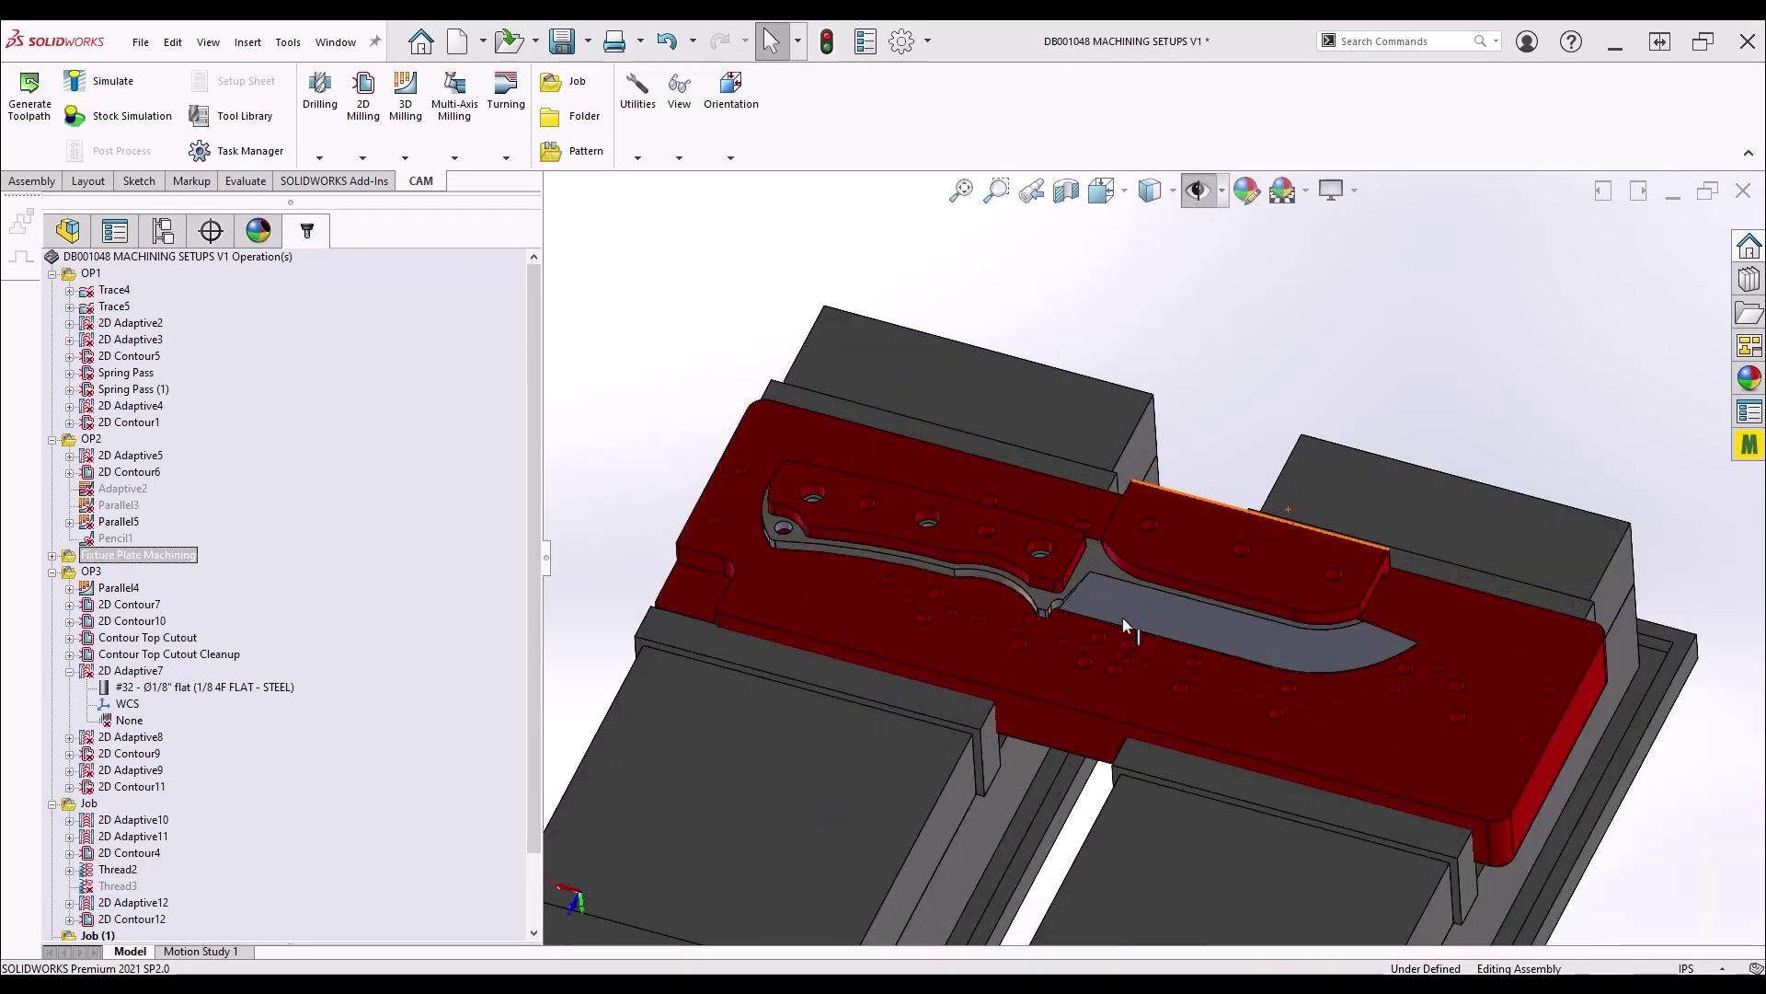
{"action": "left_click", "coordinate": [104, 589]}
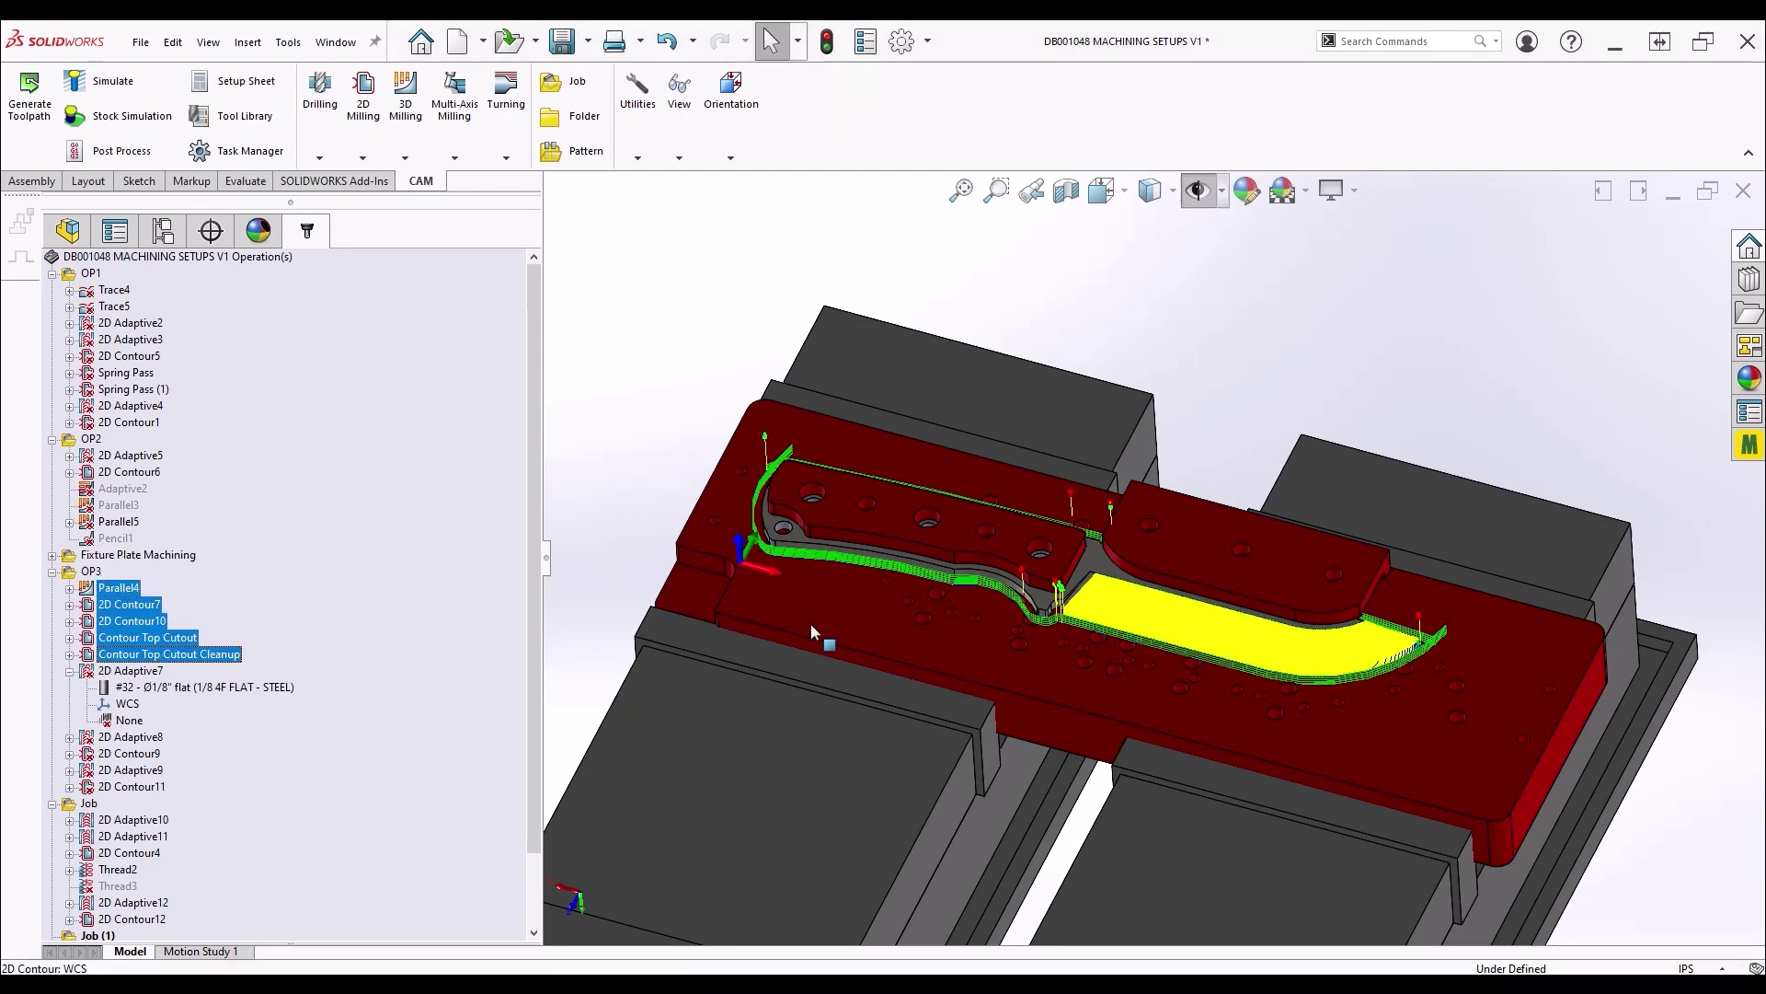
{"action": "scroll", "coordinate": [1177, 534], "scroll_direction": "down", "scroll_amount": 3}
{"action": "middle_click_drag", "start_coordinate": [1165, 559], "coordinate": [1234, 592]}
{"action": "scroll", "coordinate": [1242, 619], "scroll_direction": "up", "scroll_amount": 2}
{"action": "scroll", "coordinate": [1279, 621], "scroll_direction": "up", "scroll_amount": 1}
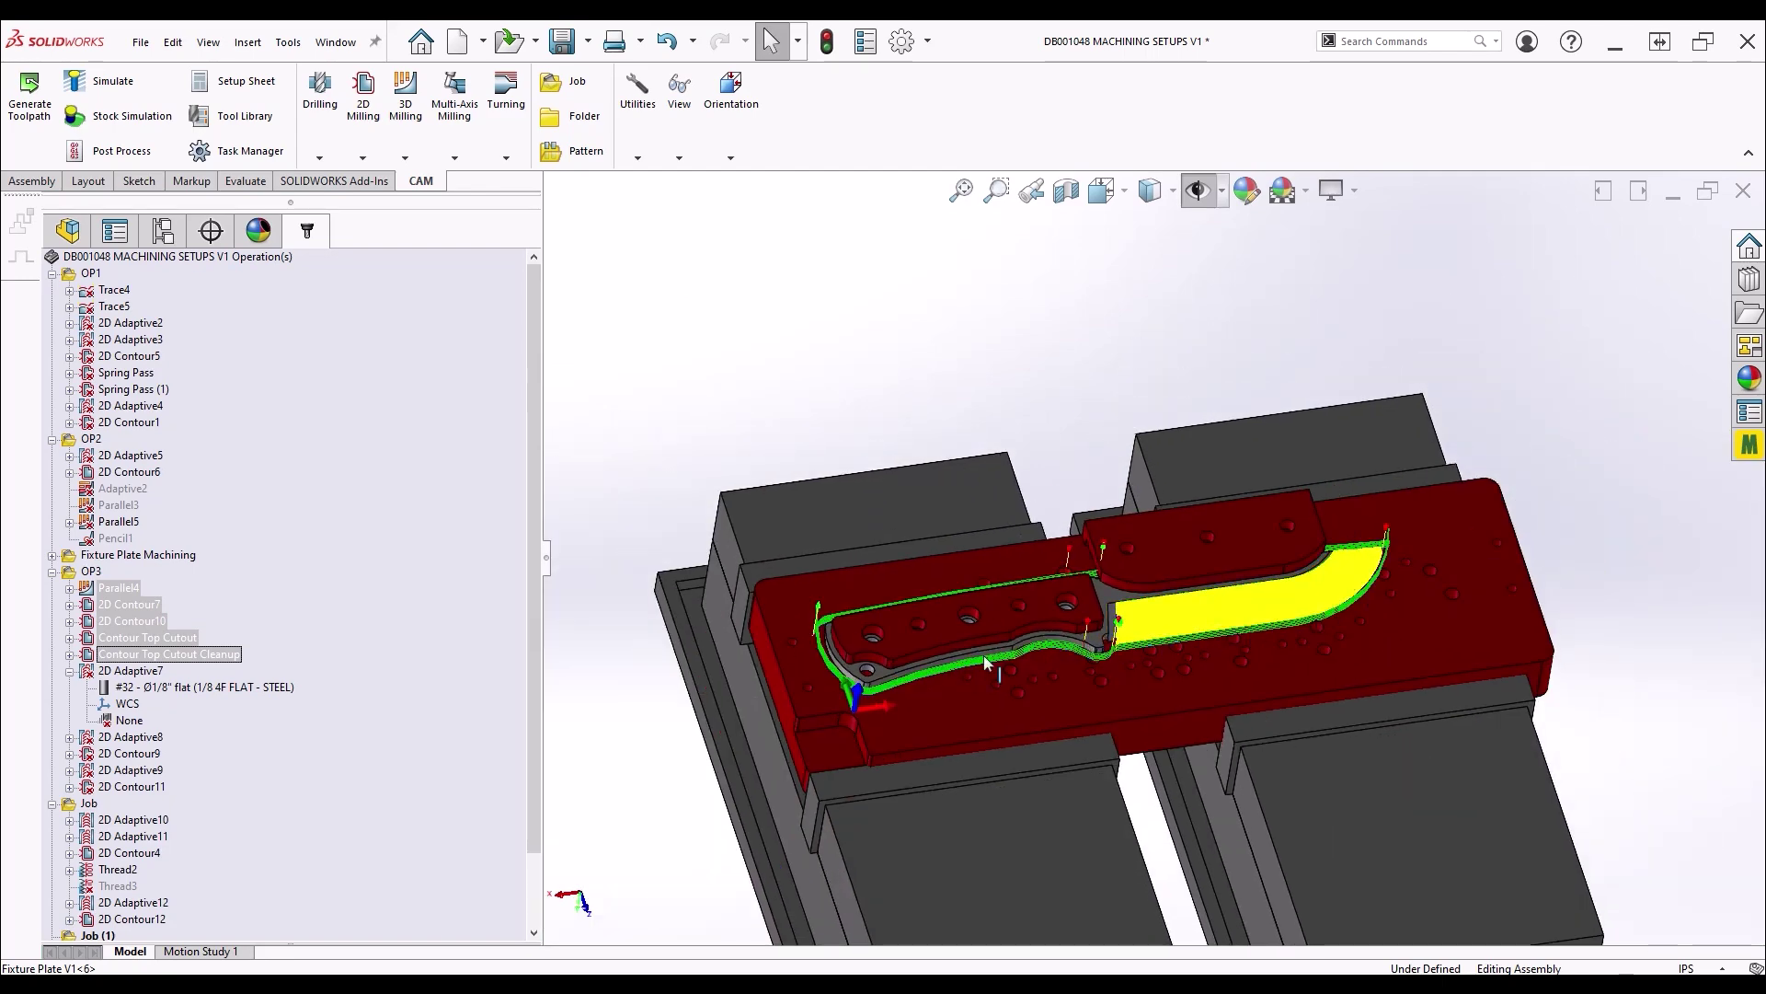
{"action": "scroll", "coordinate": [1012, 644], "scroll_direction": "up", "scroll_amount": 4}
{"action": "scroll", "coordinate": [1233, 607], "scroll_direction": "down", "scroll_amount": 5}
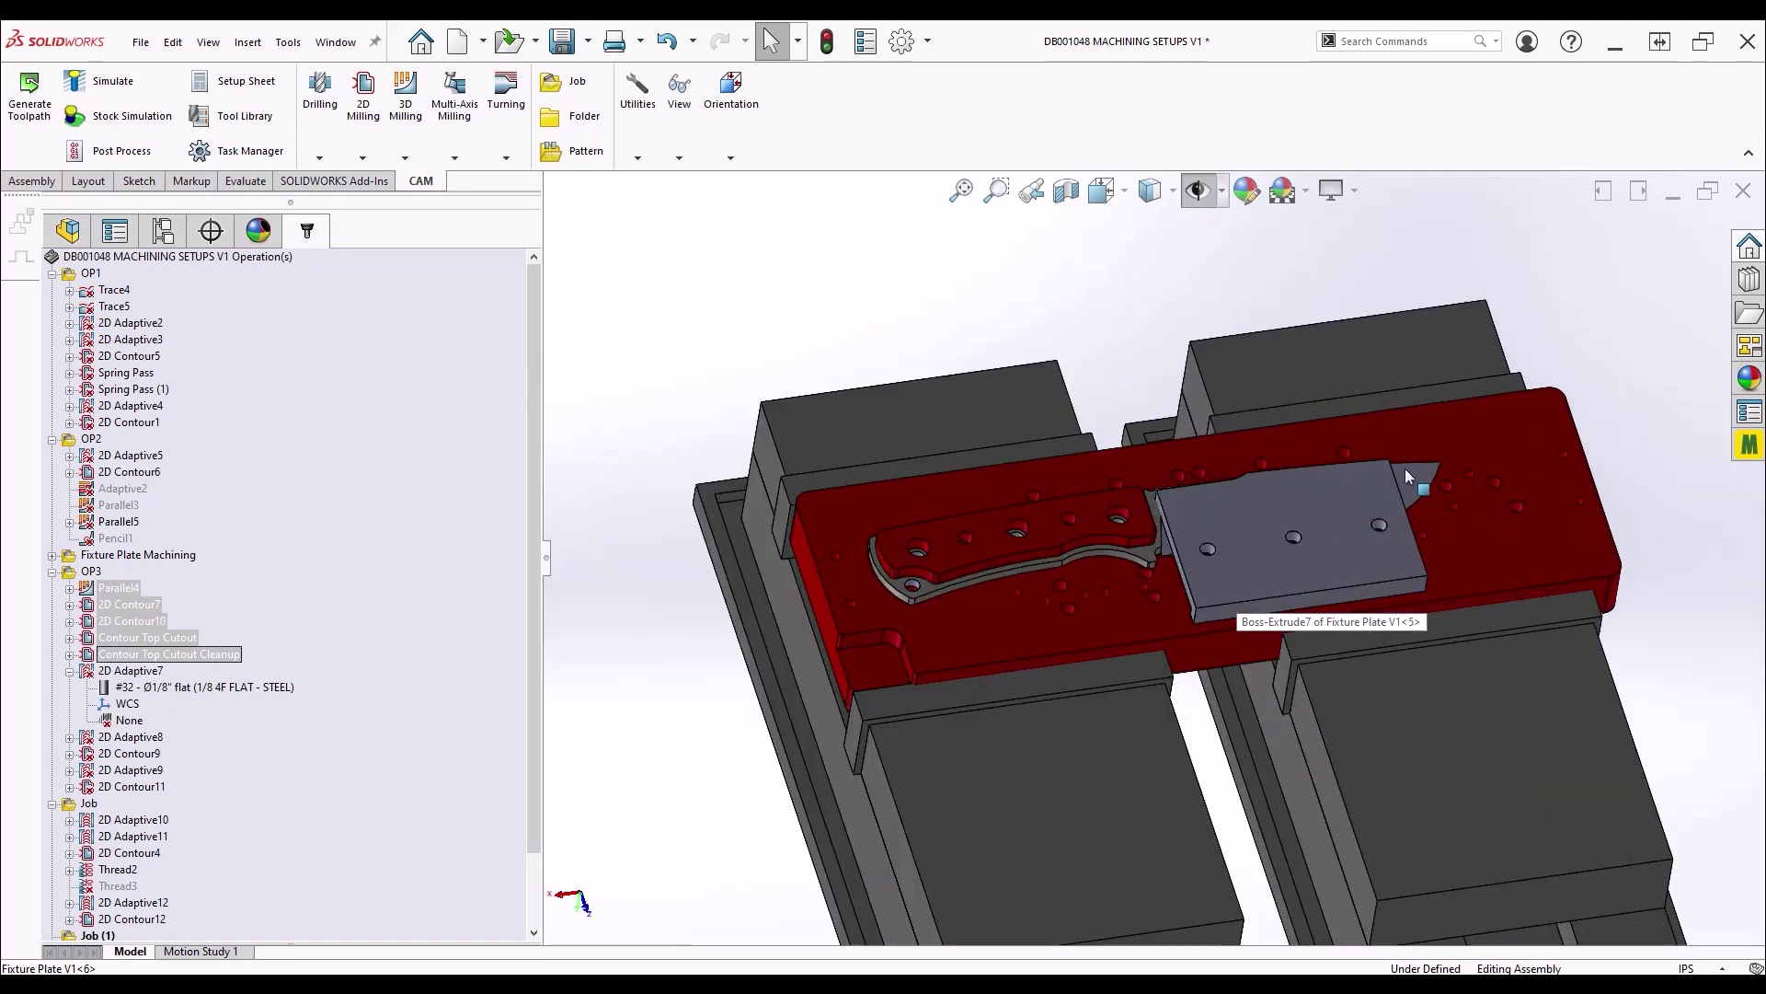